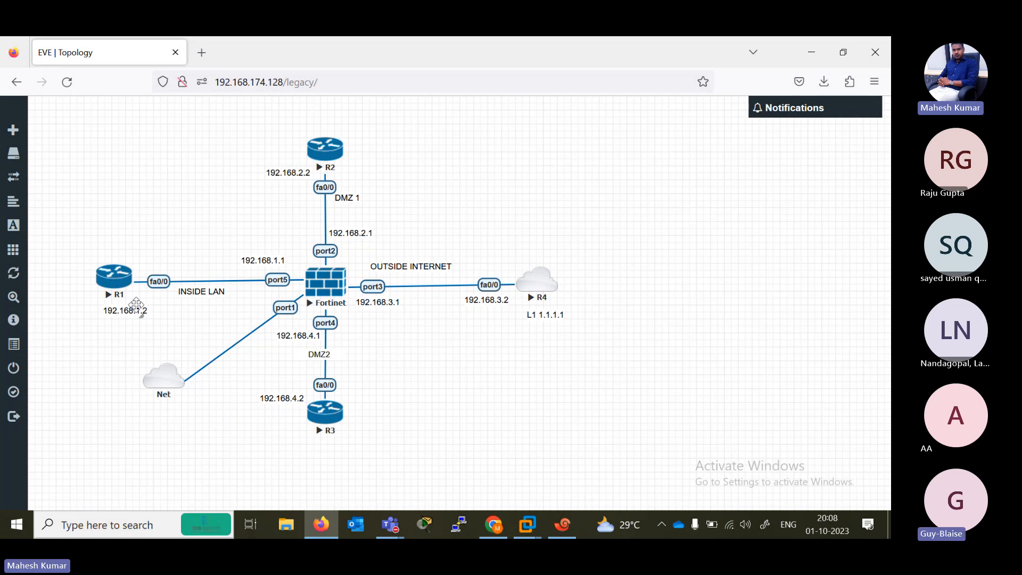
- Open R1's console from the EVE topology and close the duplicate session in Xshell
key(super+d)
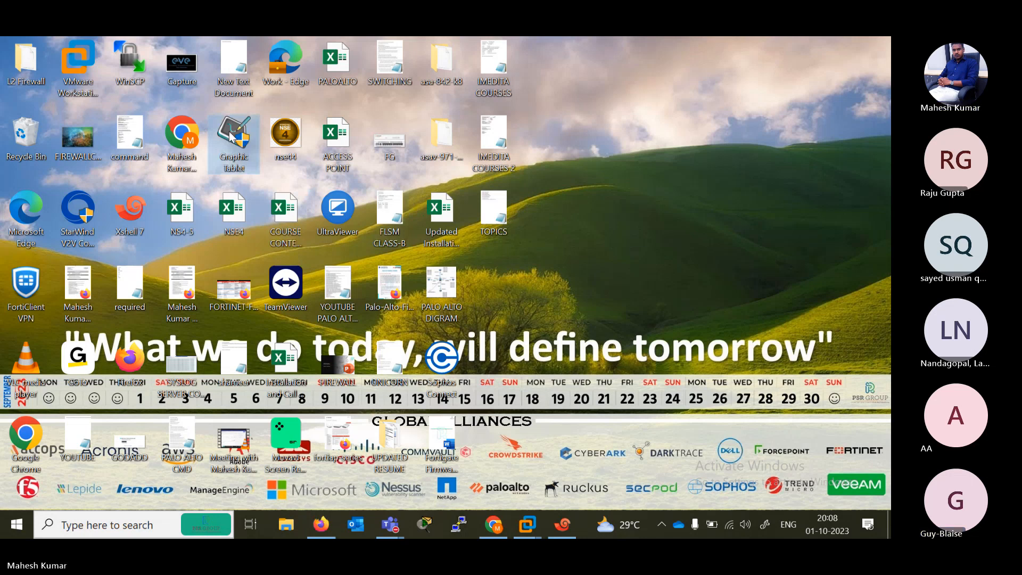
click(321, 525)
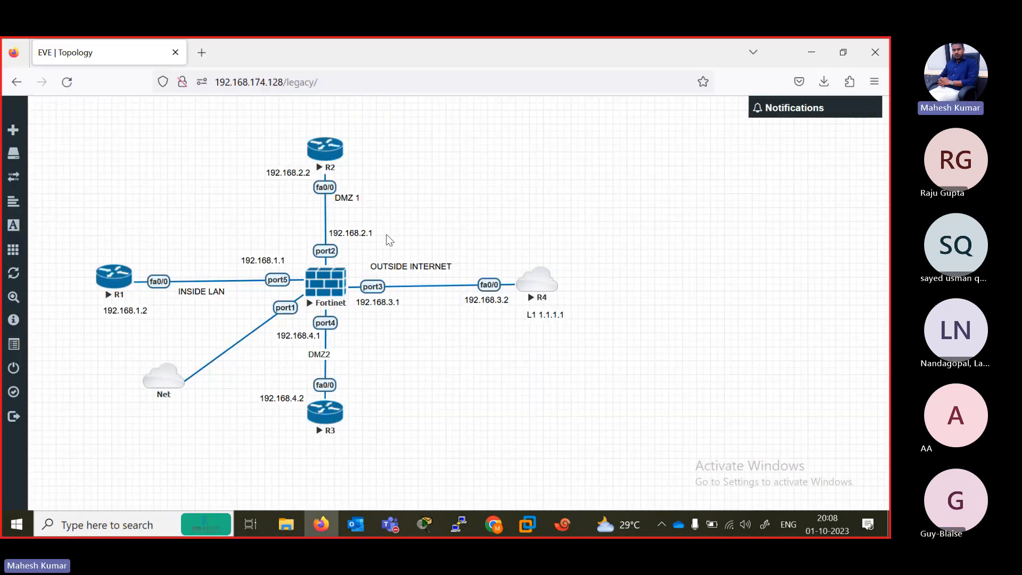
click(117, 276)
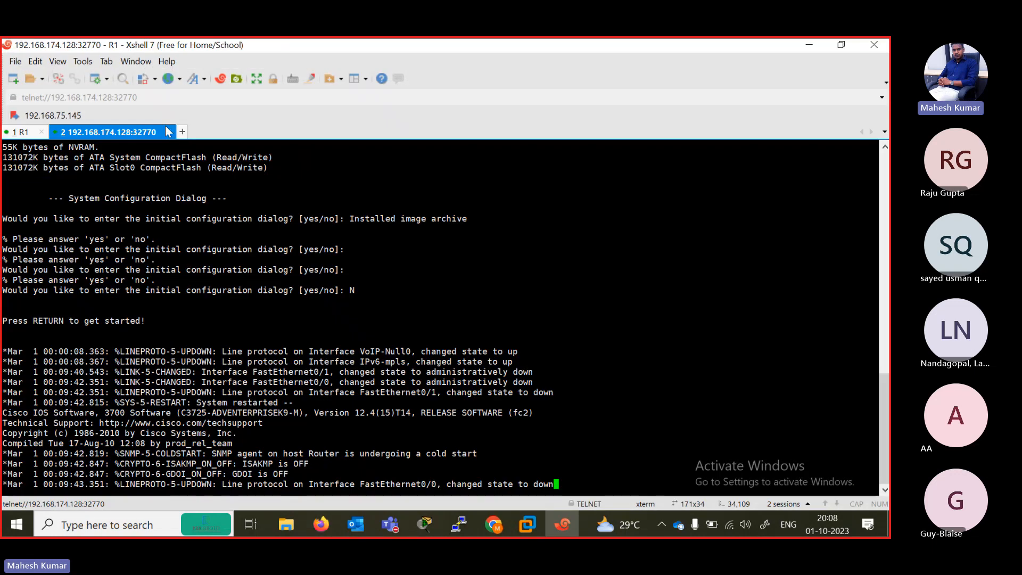
click(169, 132)
click(490, 312)
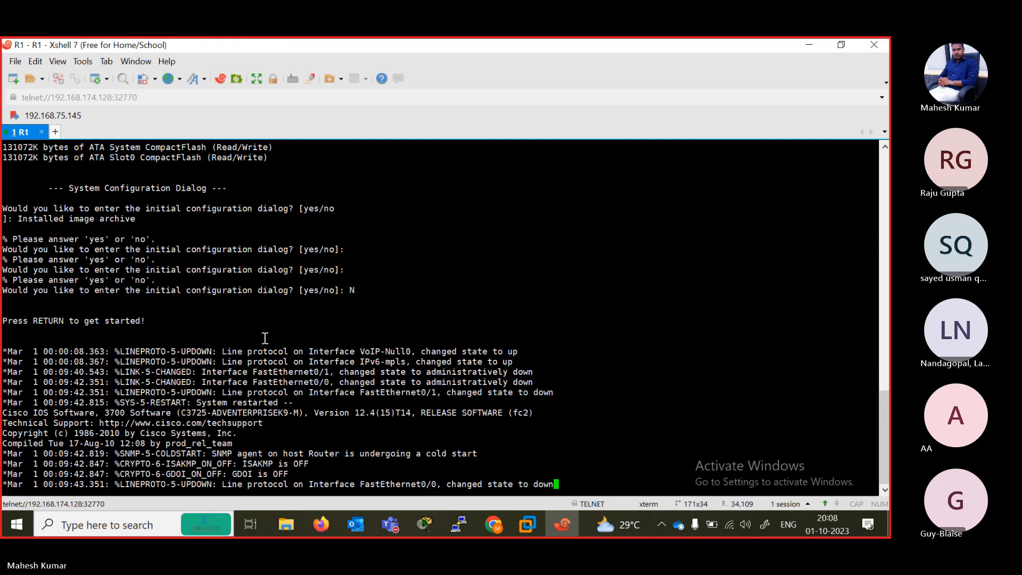
- Bring up the router command prompt in R1's console
key(Return)
key(Return)
key(Return)
key(Return)
key(Return)
key(Return)
key(Return)
key(Return)
key(Return)
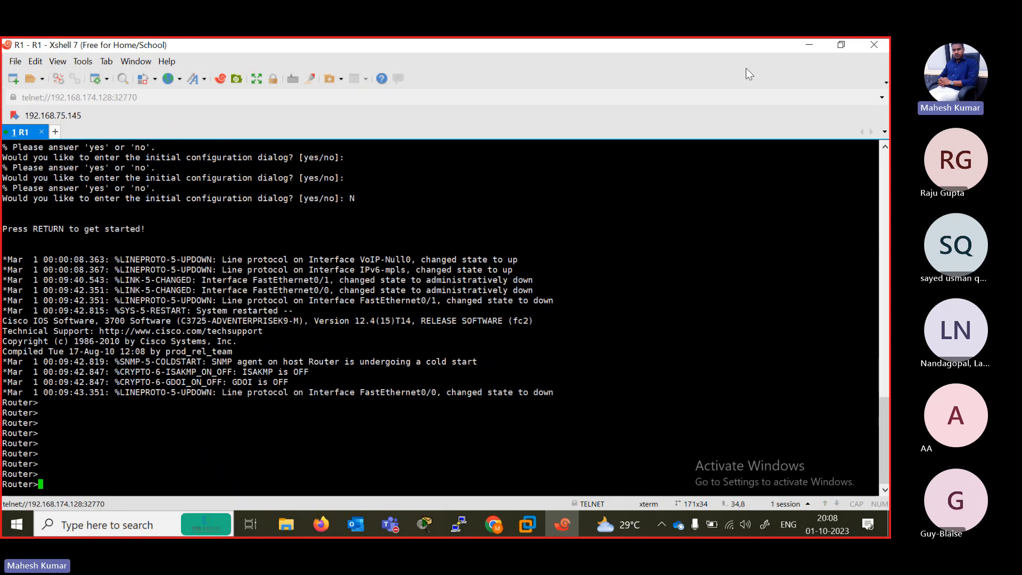
- Open router R2's console from the topology and rename its terminal tab R2
click(811, 45)
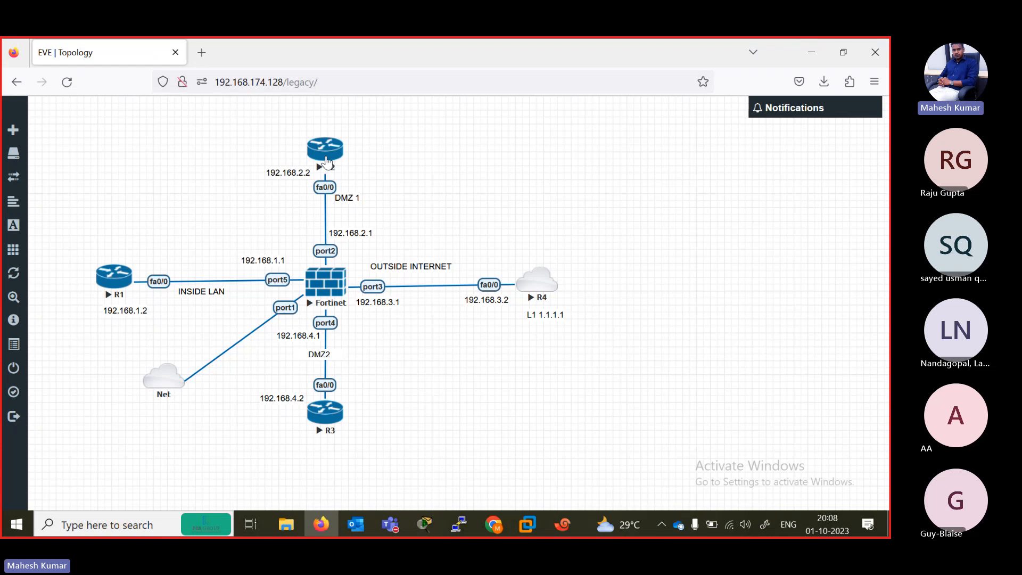
click(326, 159)
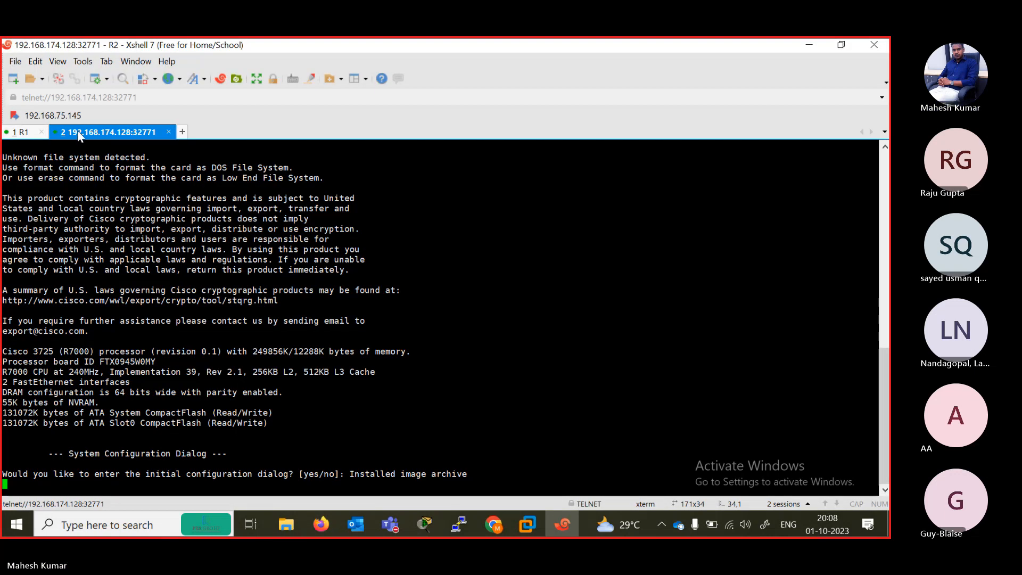
right_click(79, 136)
click(144, 354)
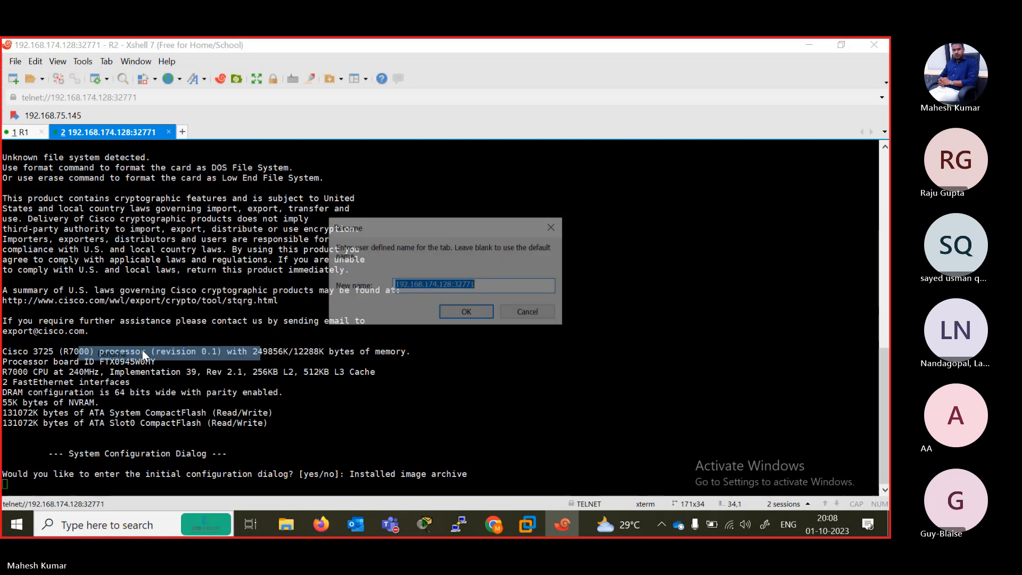
text(R2)
key(Return)
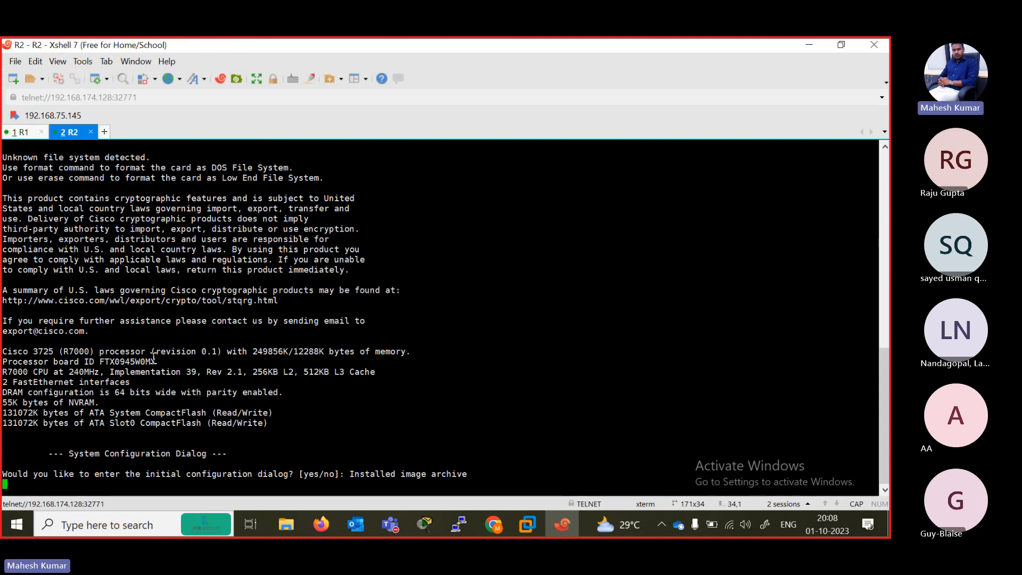
- Decline the initial configuration dialog on R2 by answering N
key(Return)
key(Return)
key(Return)
key(Return)
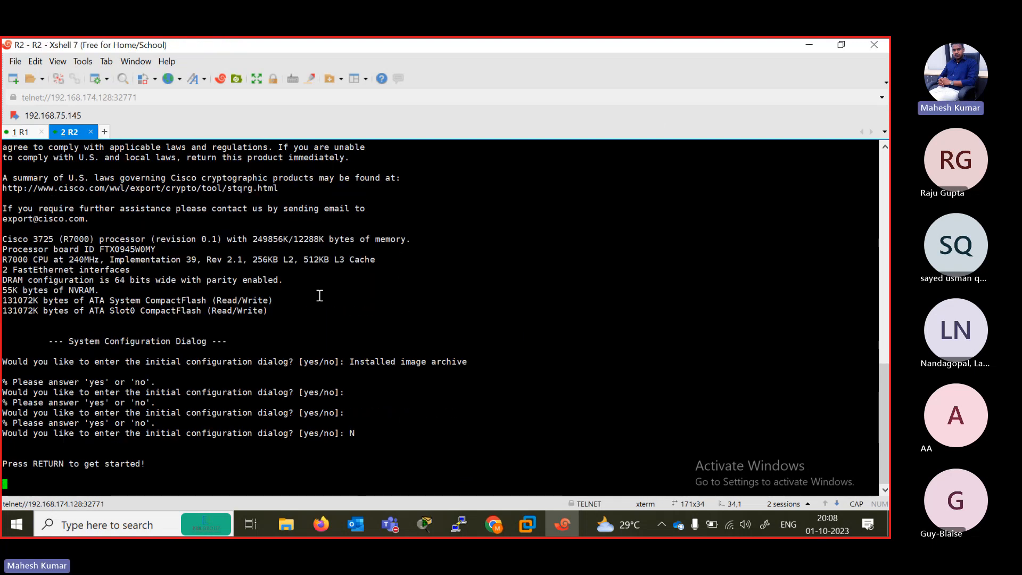
- Open node R4's console from the topology and rename its terminal tab R3
click(809, 44)
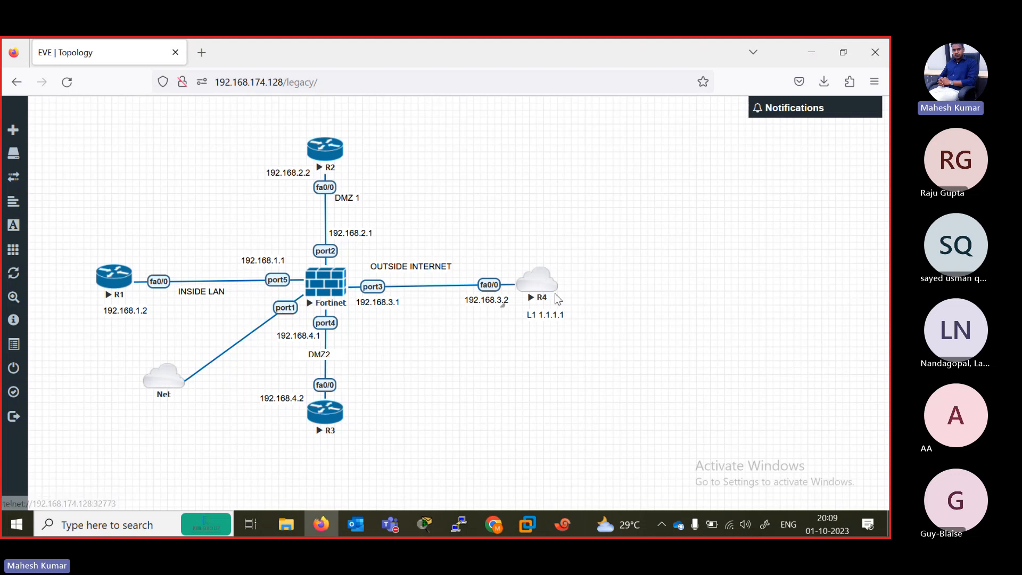
click(532, 290)
right_click(138, 131)
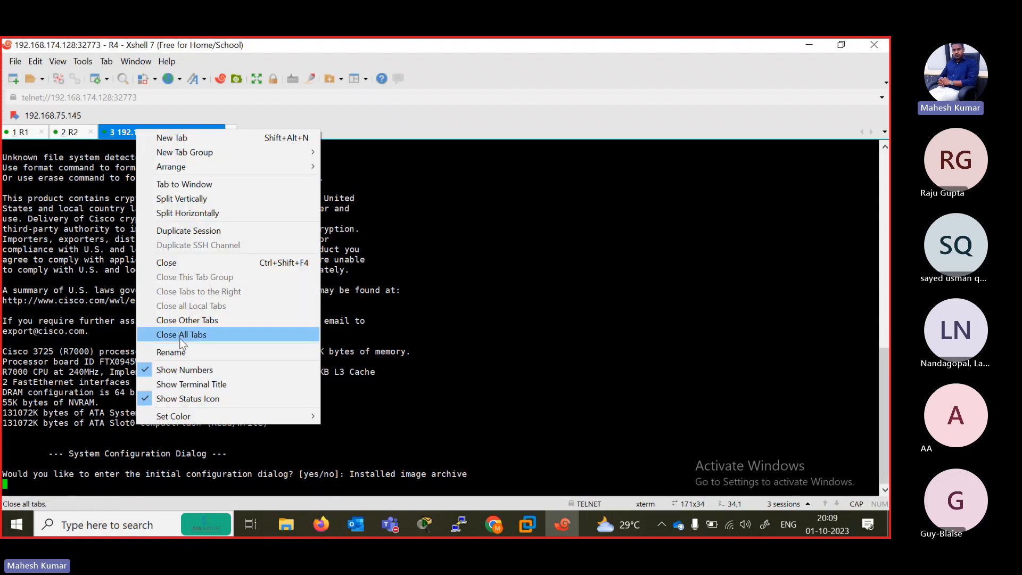
click(170, 352)
text(R3)
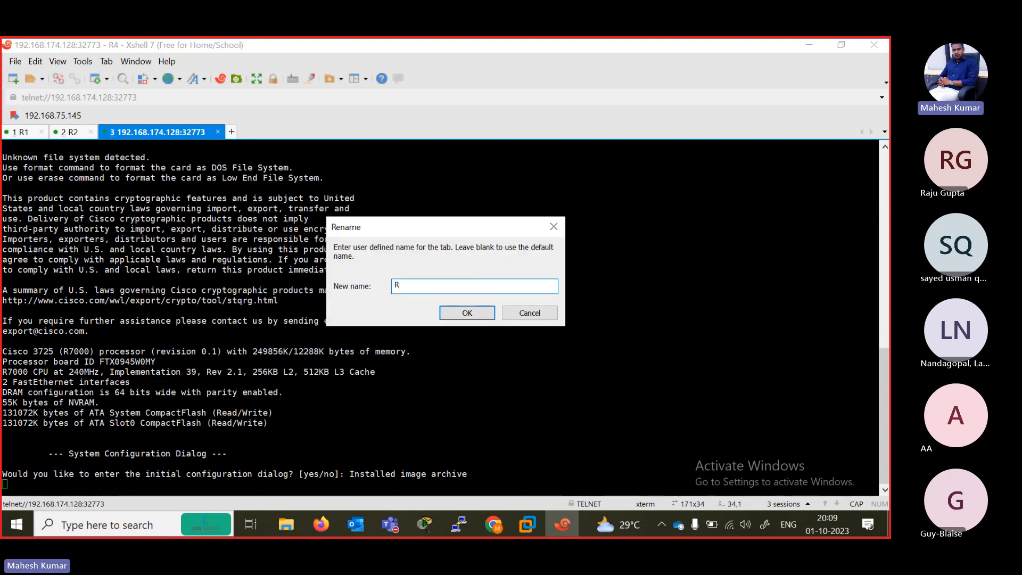
key(Return)
- Decline the initial configuration dialog in the session named R3 by answering N
key(Return)
key(Return)
text(N)
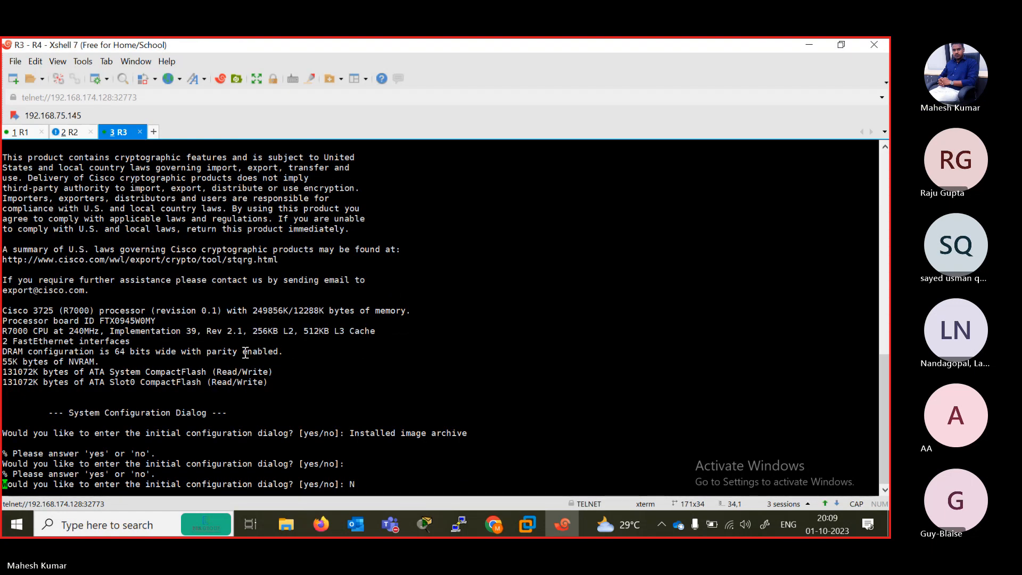
key(Return)
- Open node R3's console from the topology and rename its terminal tab R4
click(808, 45)
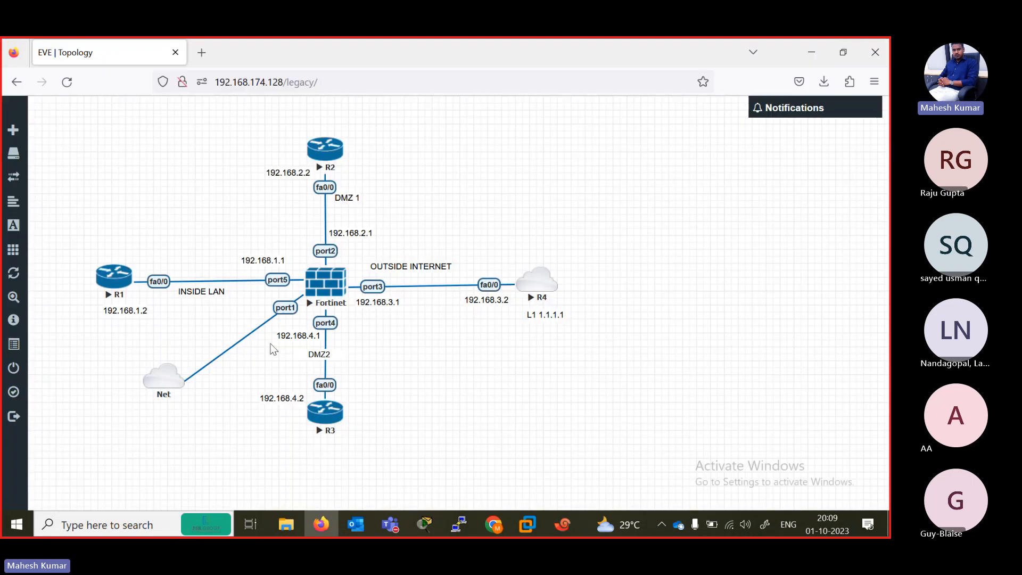
click(318, 423)
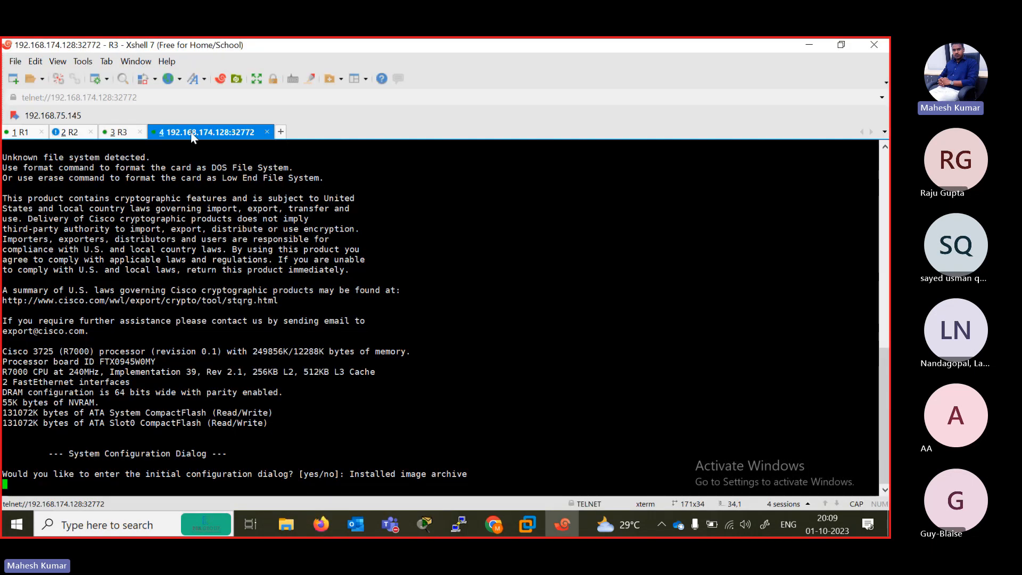
right_click(192, 137)
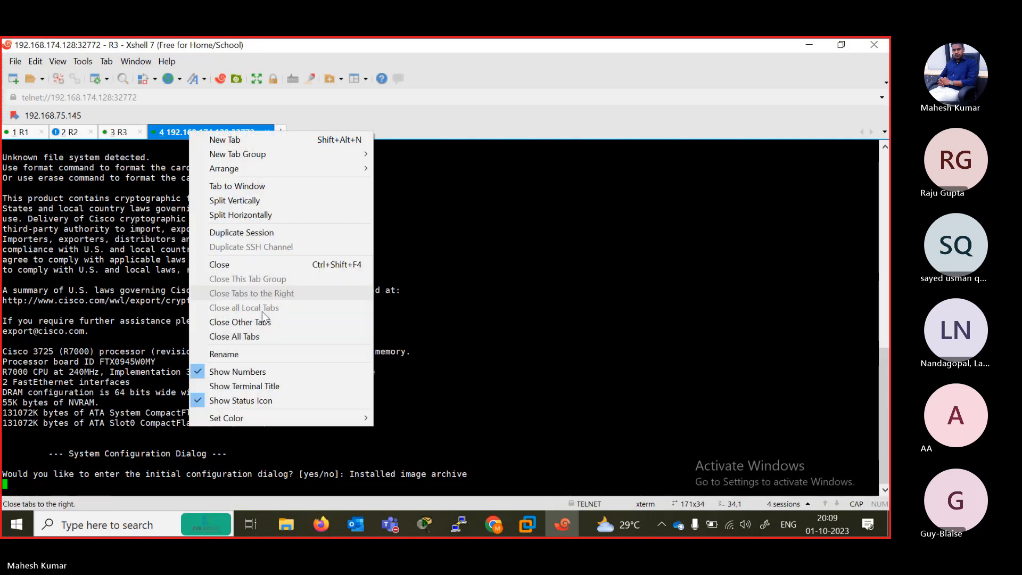
click(266, 352)
text(R4)
key(Return)
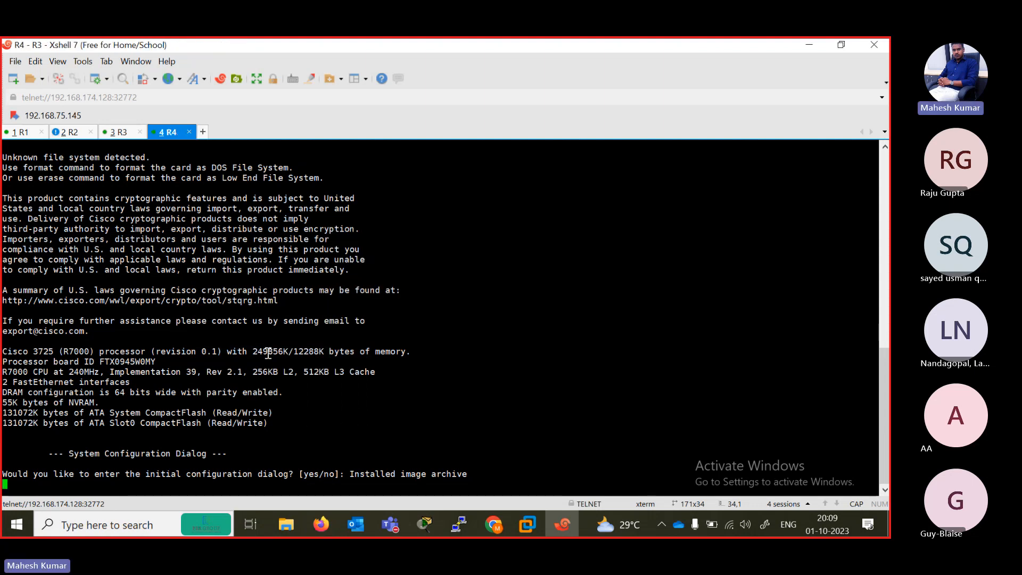
- Decline the initial configuration dialog in the session named R4 by answering N
key(Return)
text(N)
key(Return)
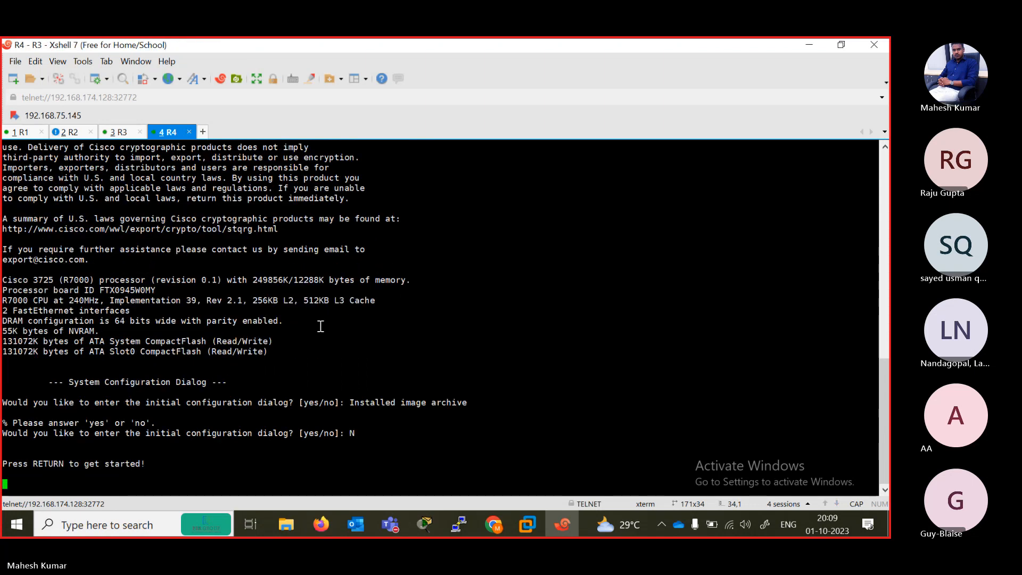
- Open the Fortinet firewall's console from the topology and rename its terminal tab FG
click(805, 47)
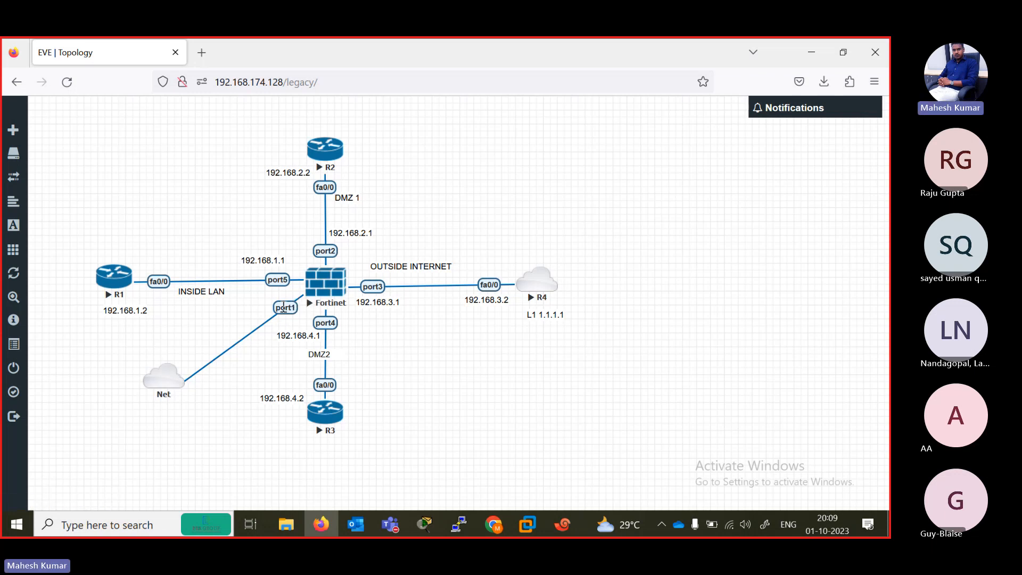
click(326, 286)
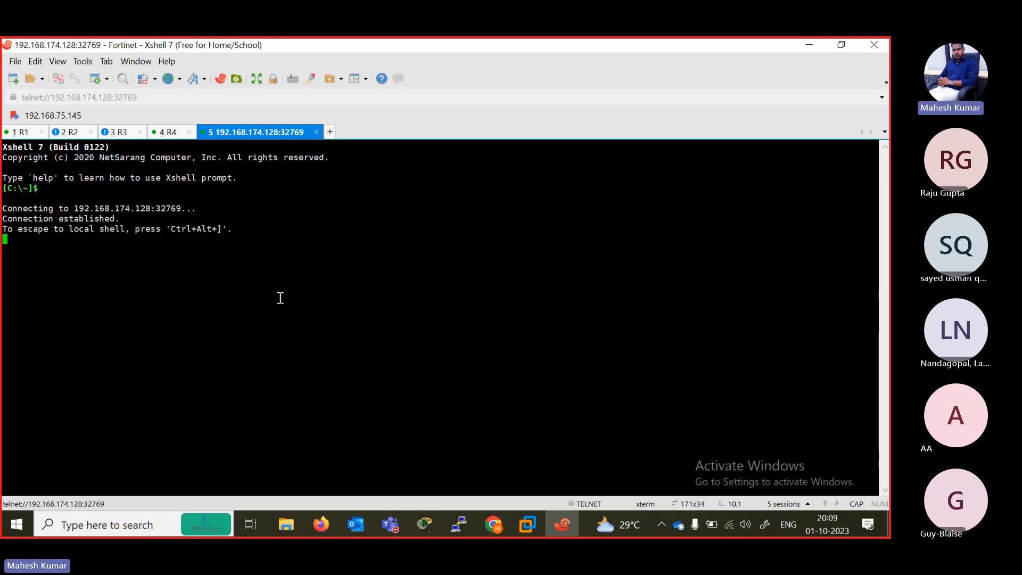
right_click(238, 135)
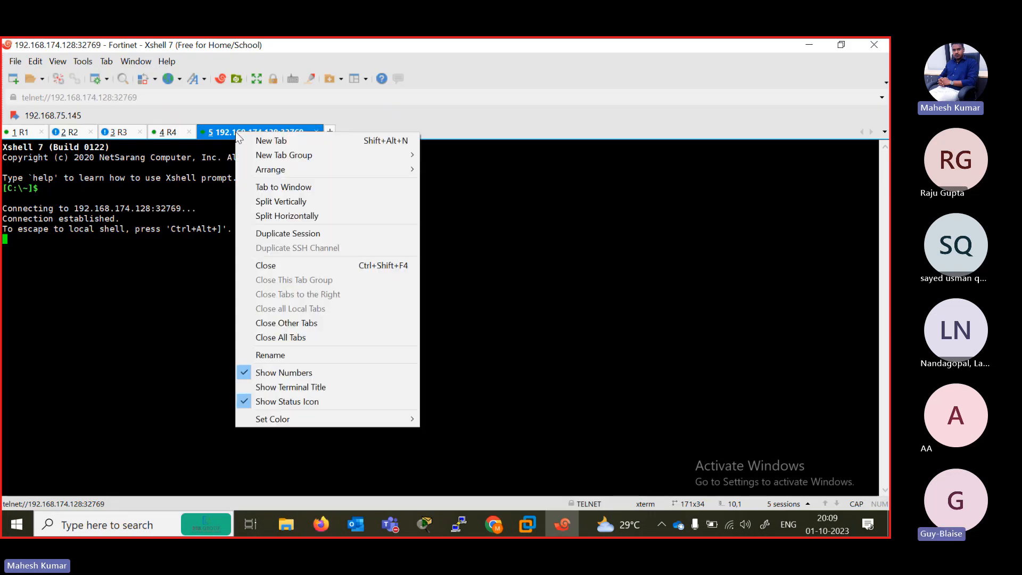
click(287, 354)
text(FG)
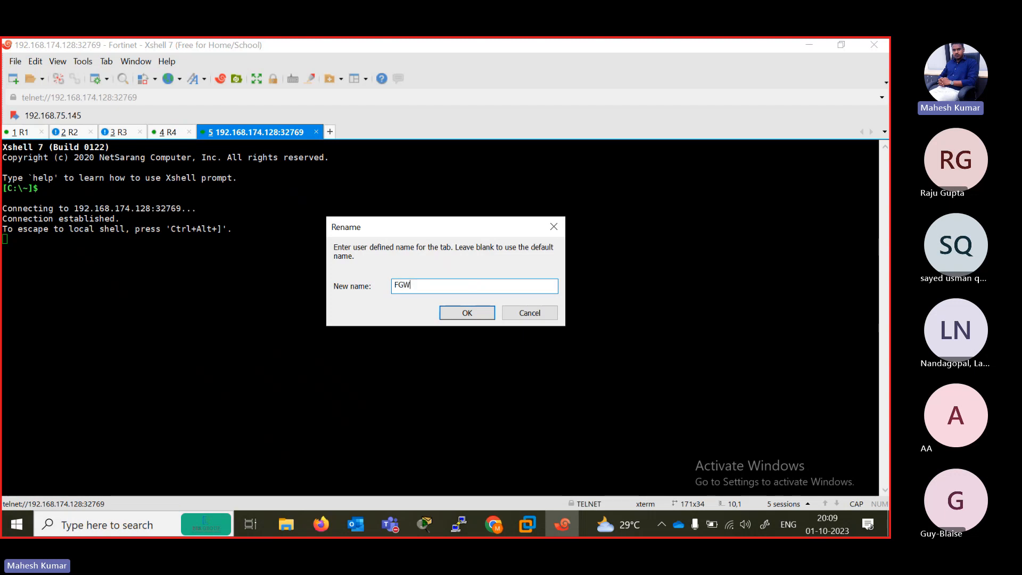
key(Return)
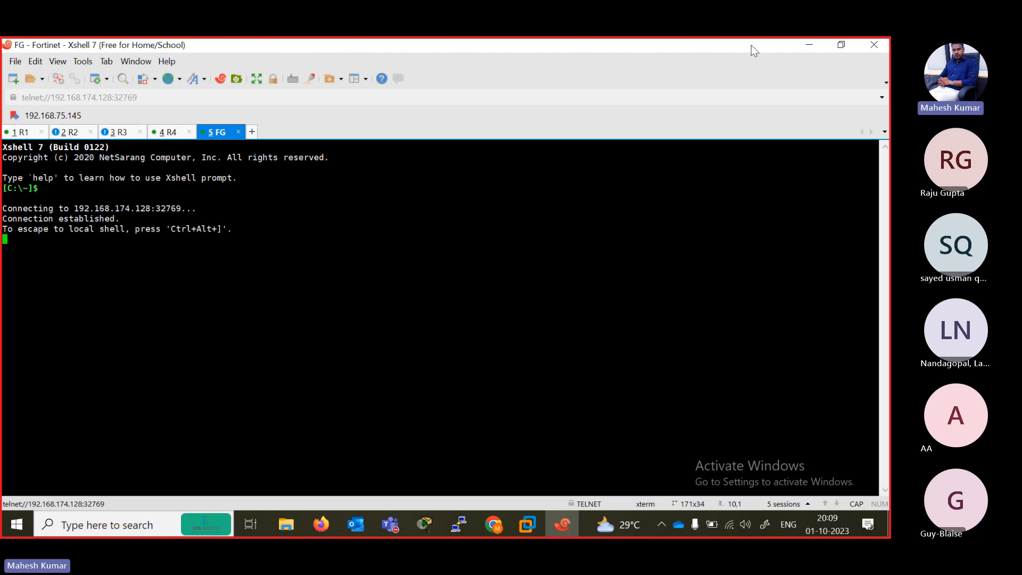
- Shrink the terminal window with R1's session beside the topology, and move the 192.168.1.2 label closer to R1's fa0/0 link
click(841, 45)
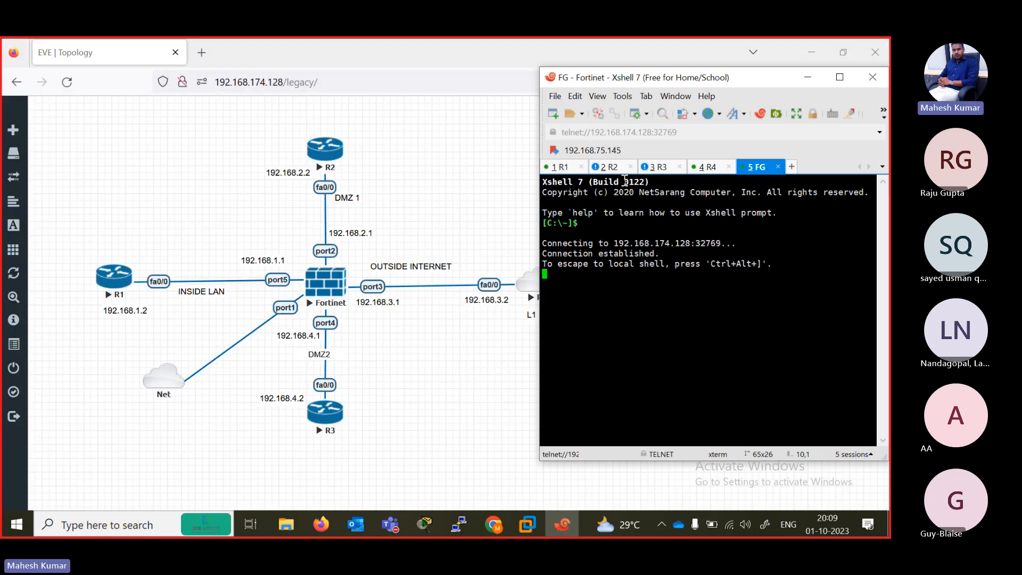
click(562, 167)
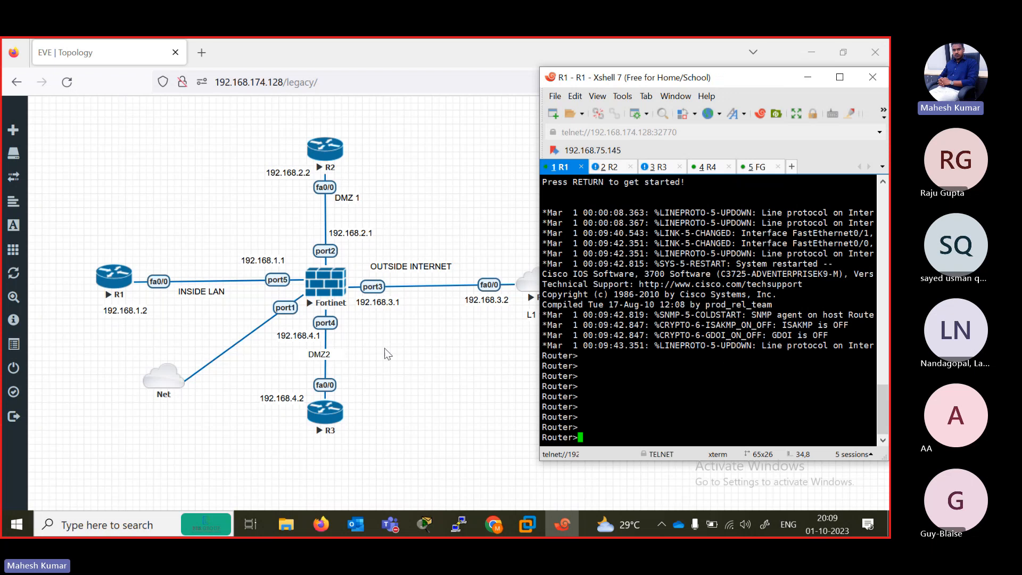
drag(128, 316, 154, 306)
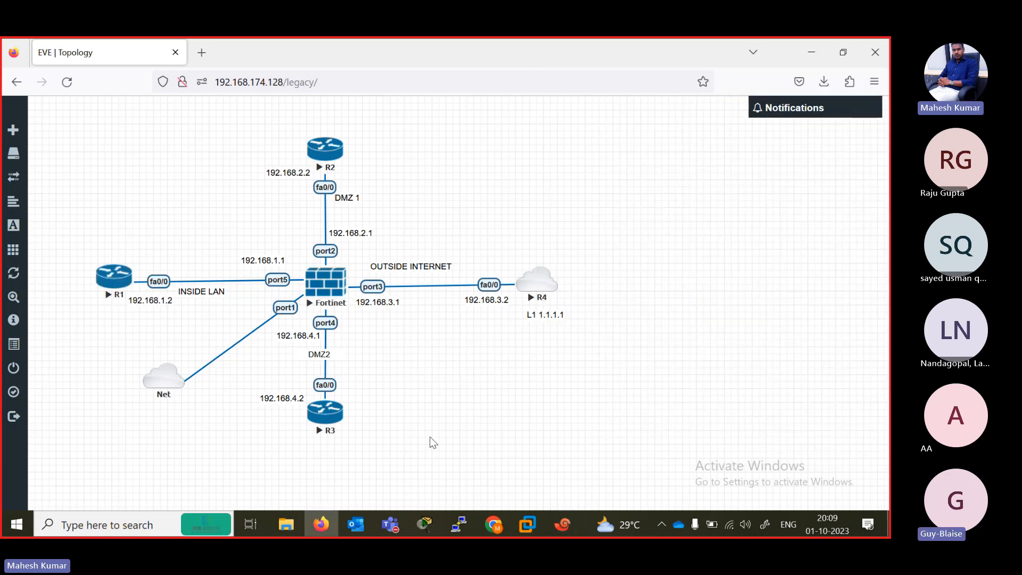
- Return to R1's Xshell session and enter privileged mode and global configuration mode
click(561, 530)
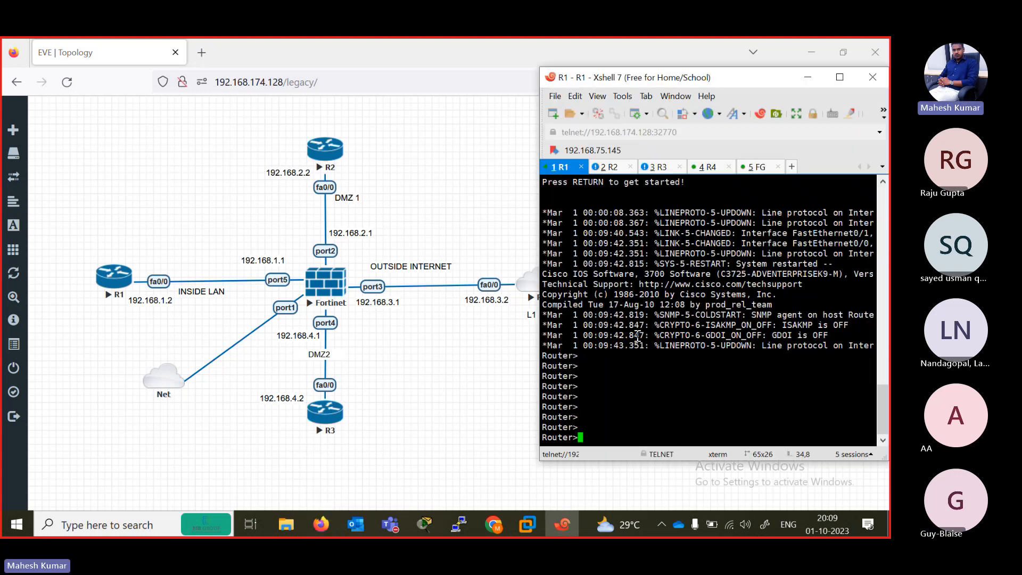
text(EN)
key(Return)
text(CONF TER)
key(Return)
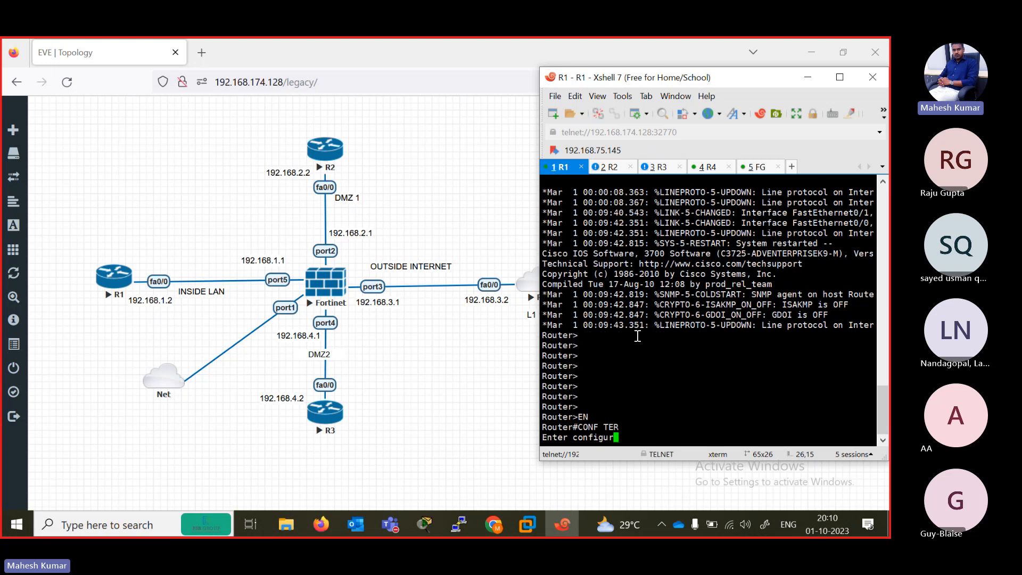
- Assign IP address 192.168.1.2 with mask 255.255.255.0 to R1's interface FastEthernet 0/0
text(IN)
key(Tab)
text(FAS)
key(Tab)
text(0)
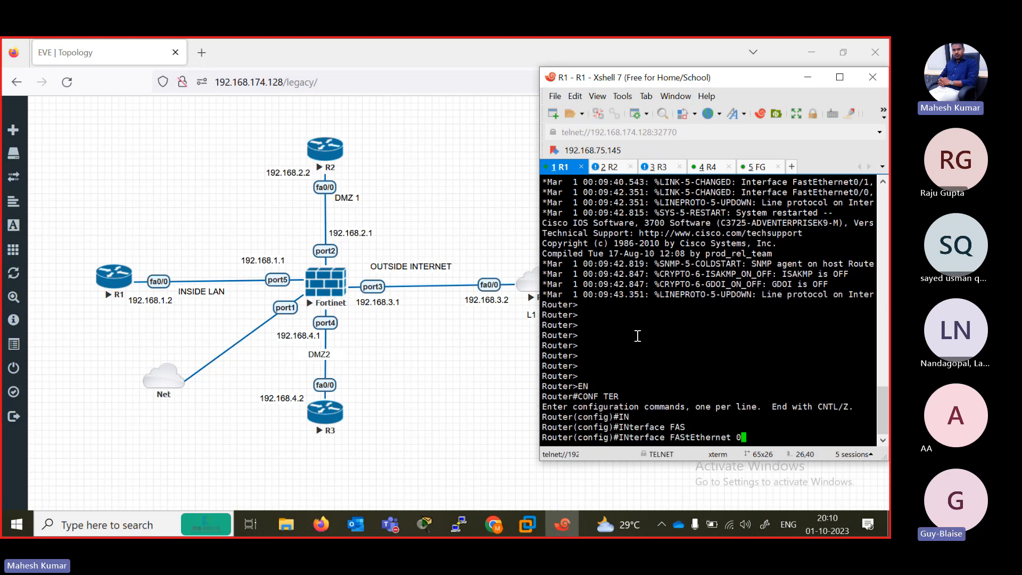
text(/0)
key(Return)
text(IP ADD 192.)
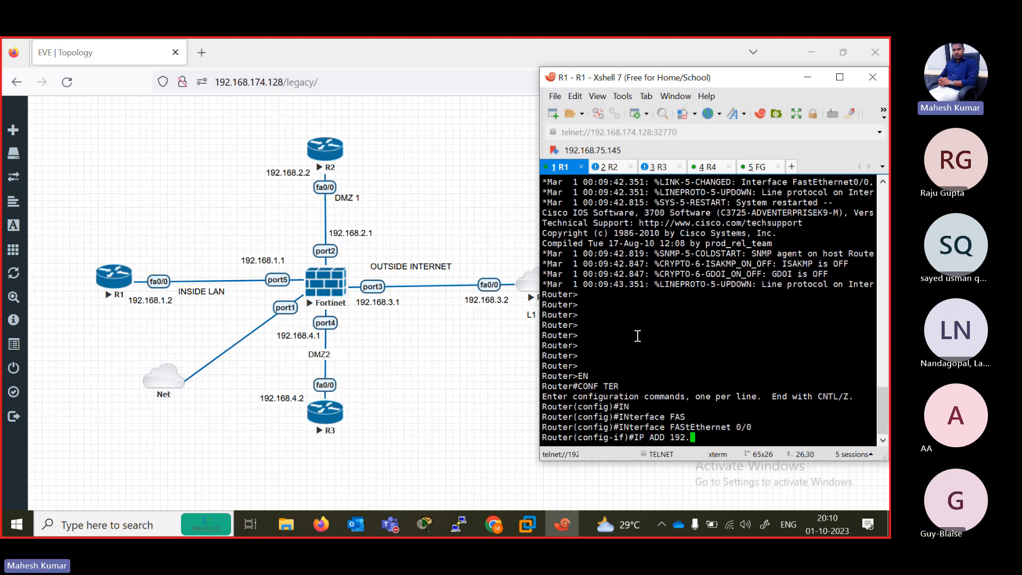
text(168.1.2 255.255.255.)
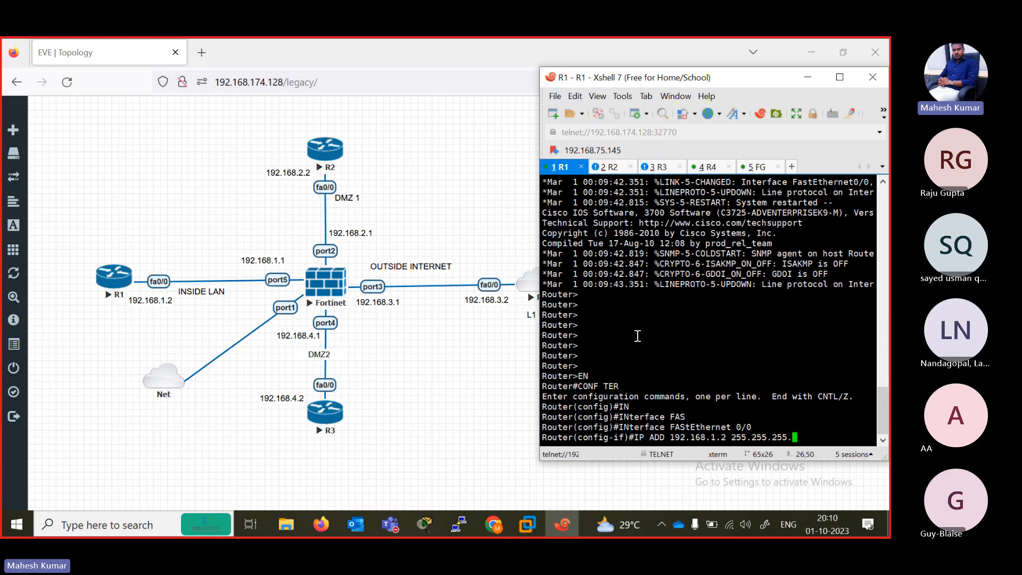
text(0)
key(Return)
- Enable R1's FastEthernet 0/0 with no shutdown and exit to global configuration mode
text(NO SH)
key(Tab)
key(Return)
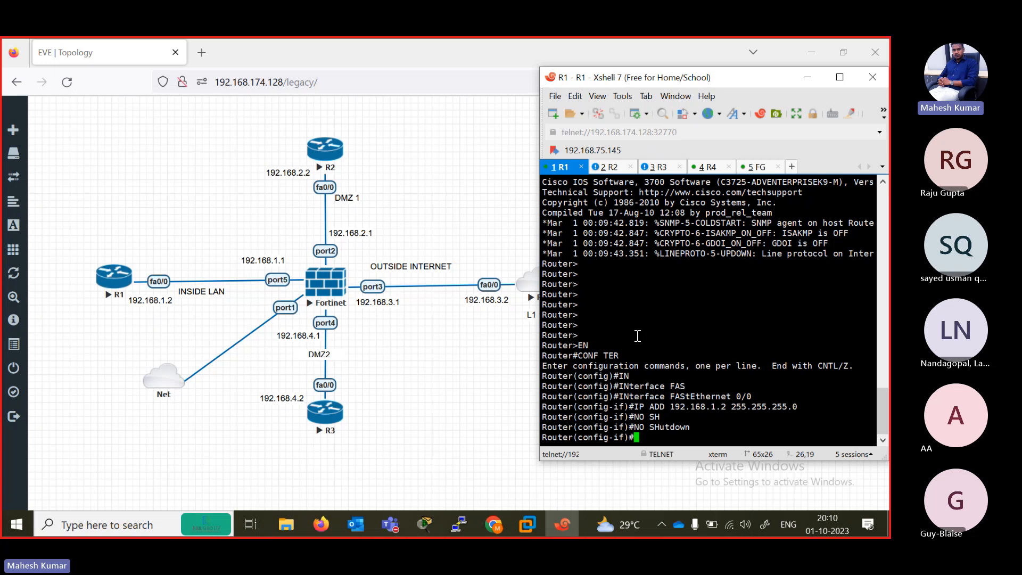
text(EXIT)
key(Return)
text(IP ROU)
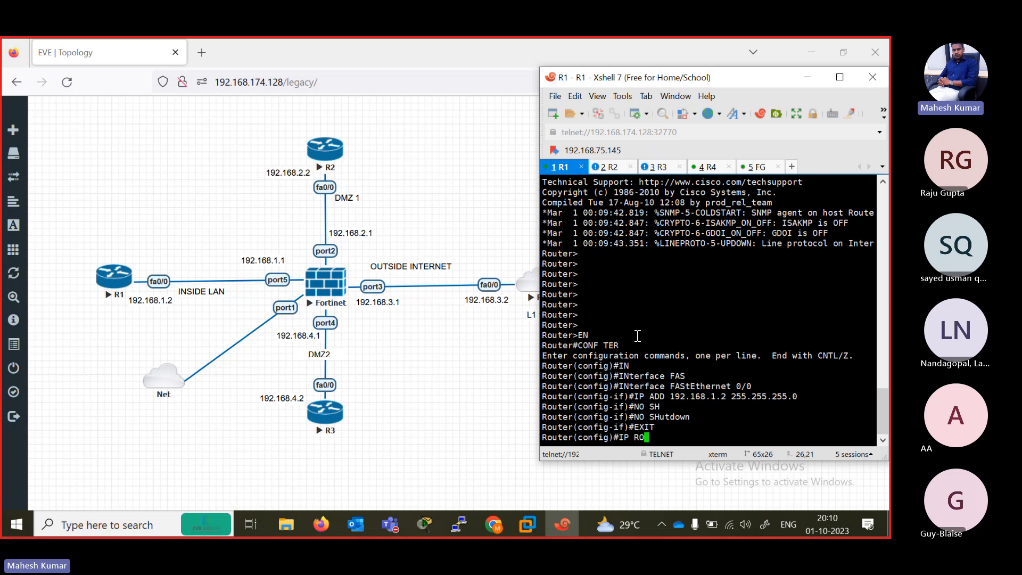
key(Tab)
text(E)
key(Tab)
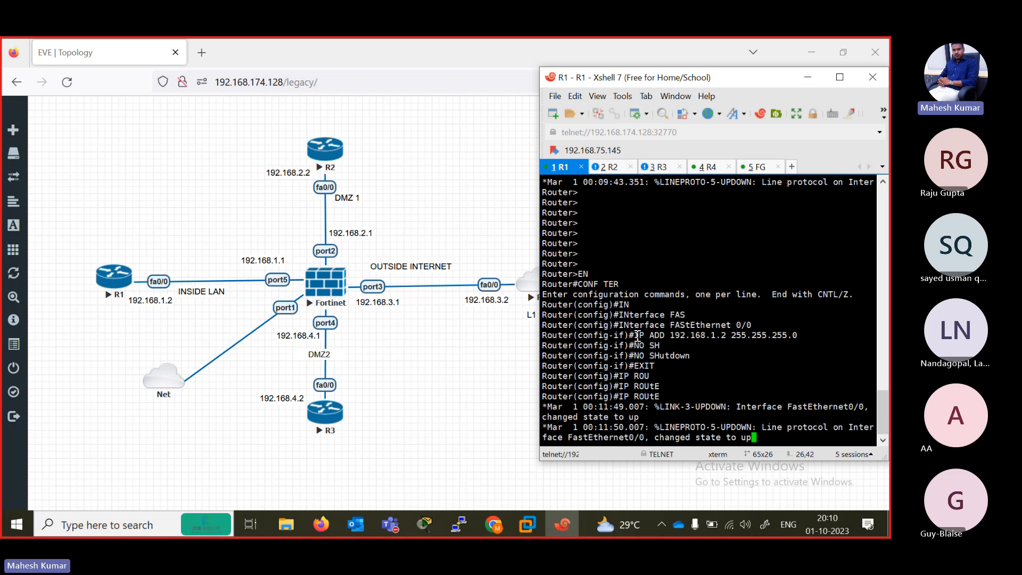
key(Return)
key(Return)
key(Return)
key(Return)
key(Return)
key(Return)
key(Return)
key(Return)
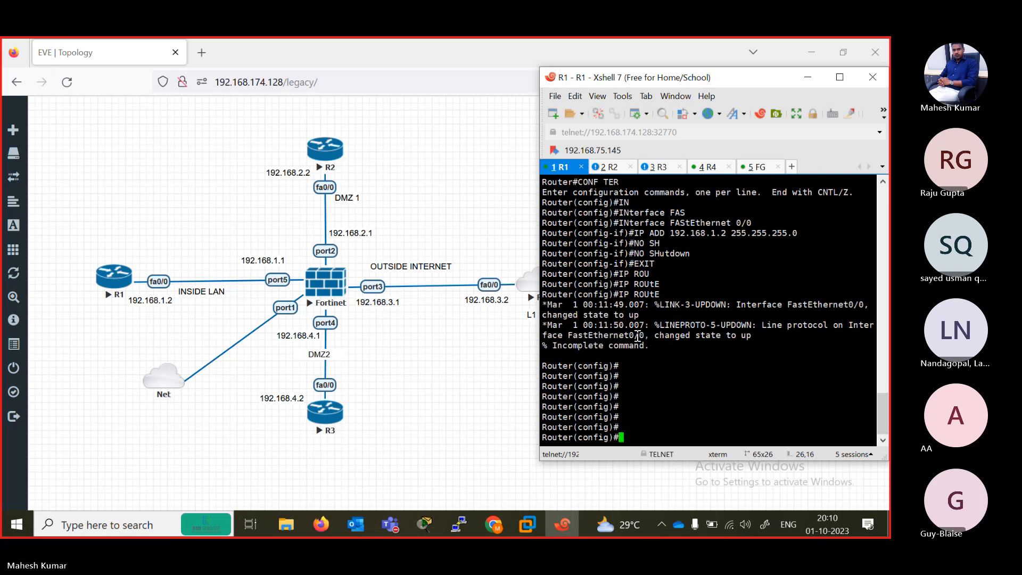
- Try to add a default route on R1 with mask 0.0.0.0.0 and next hop 192.168.1.1
text(IP ROUT)
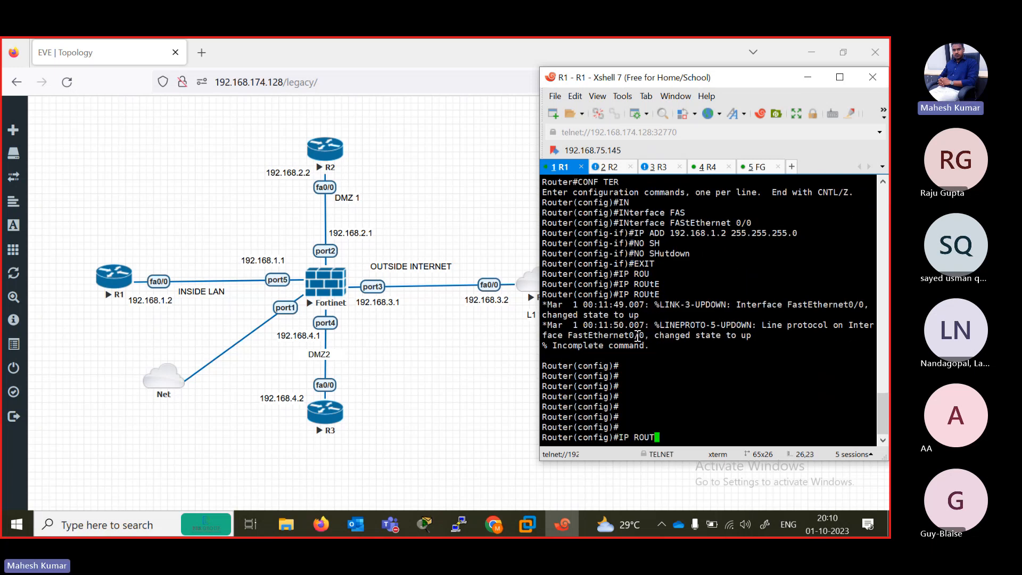
key(Tab)
text(E)
key(Tab)
text(0.0.)
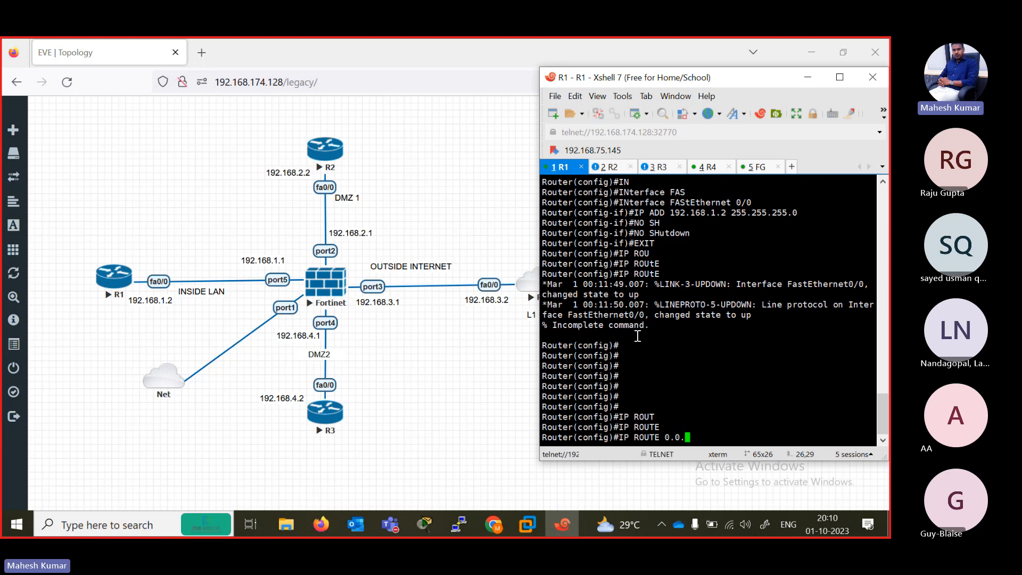
text(0.0 0.0.0.0.0)
text(192.168.1.1)
key(Return)
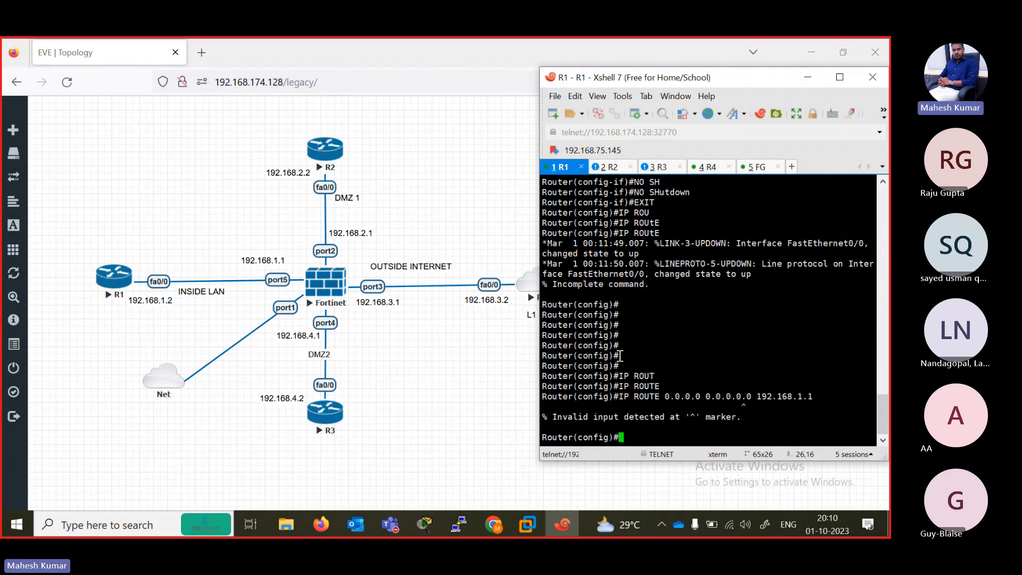
key(Up)
key(BackSpace)
key(BackSpace)
key(BackSpace)
key(BackSpace)
key(BackSpace)
key(BackSpace)
key(BackSpace)
key(BackSpace)
key(BackSpace)
key(BackSpace)
key(BackSpace)
key(BackSpace)
key(BackSpace)
key(BackSpace)
key(BackSpace)
key(BackSpace)
key(BackSpace)
key(BackSpace)
key(BackSpace)
key(BackSpace)
key(BackSpace)
text(ip rout)
key(Tab)
text(i)
key(Tab)
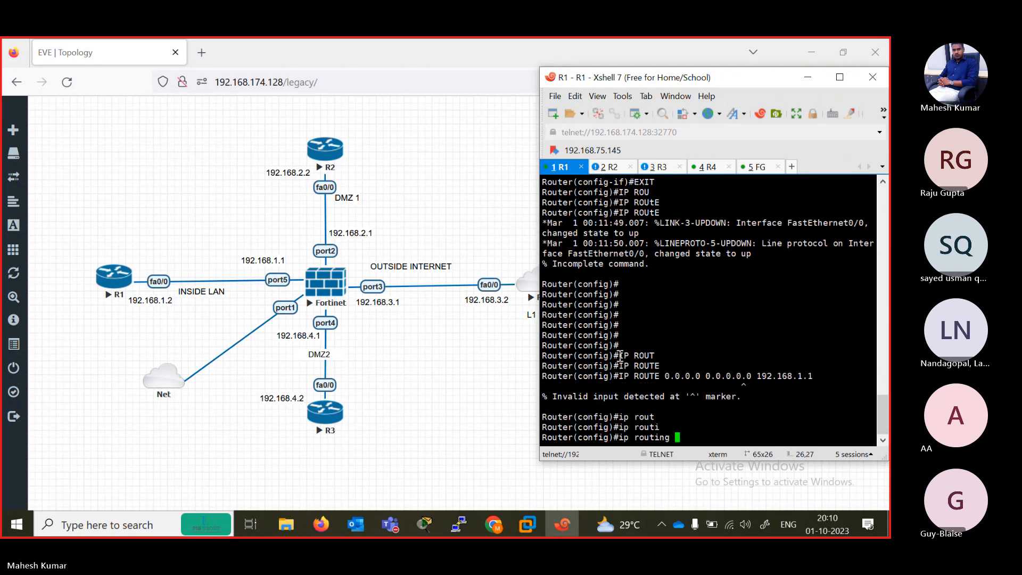
text(0.0.0.)
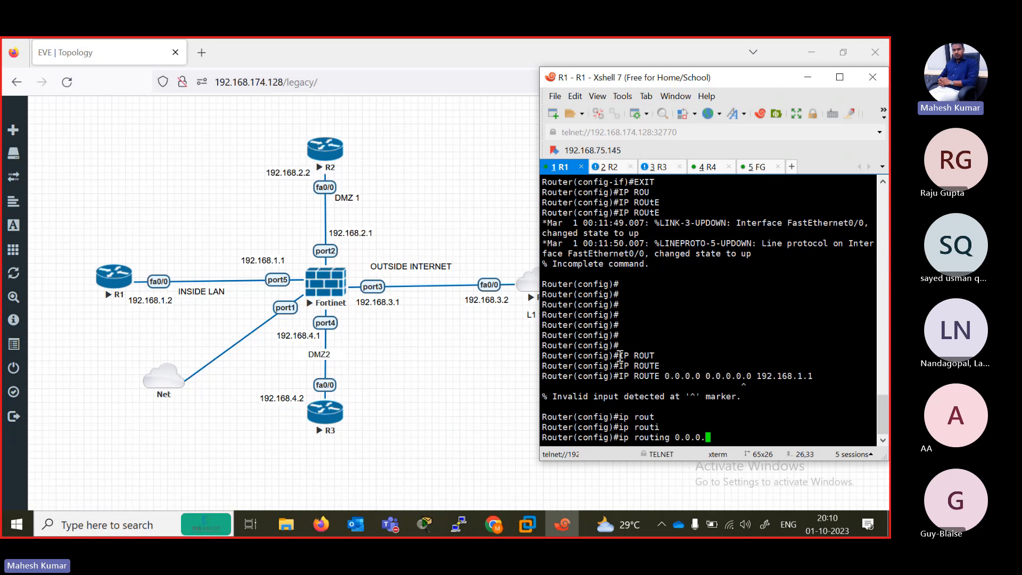
key(BackSpace)
key(BackSpace)
key(BackSpace)
key(BackSpace)
key(BackSpace)
key(BackSpace)
key(BackSpace)
key(BackSpace)
key(BackSpace)
key(BackSpace)
key(BackSpace)
key(Tab)
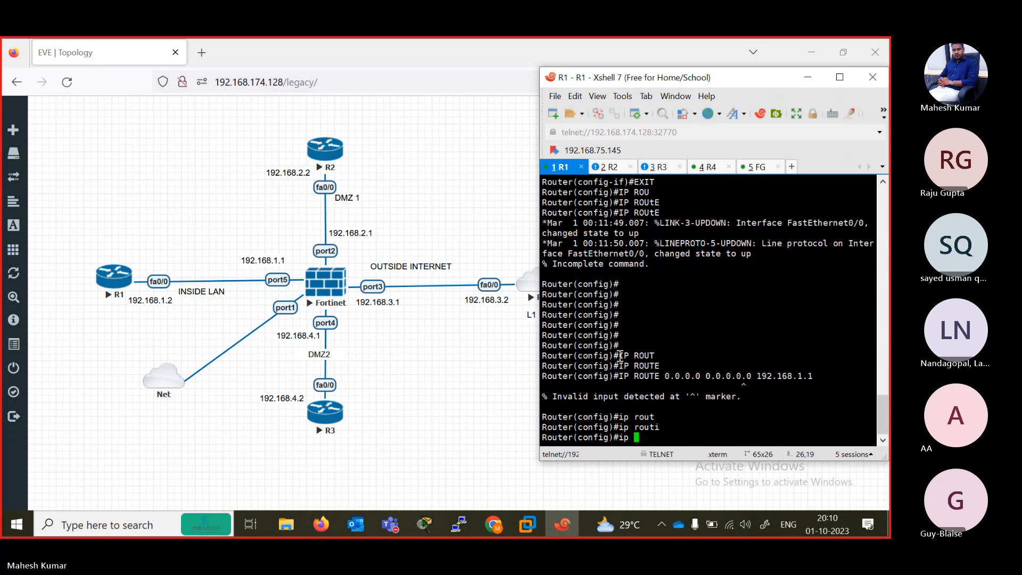
- Add a default route on R1 for 0.0.0.0 0.0.0.0 with next hop 192.168.1.1
text(te)
key(Tab)
text(0.)
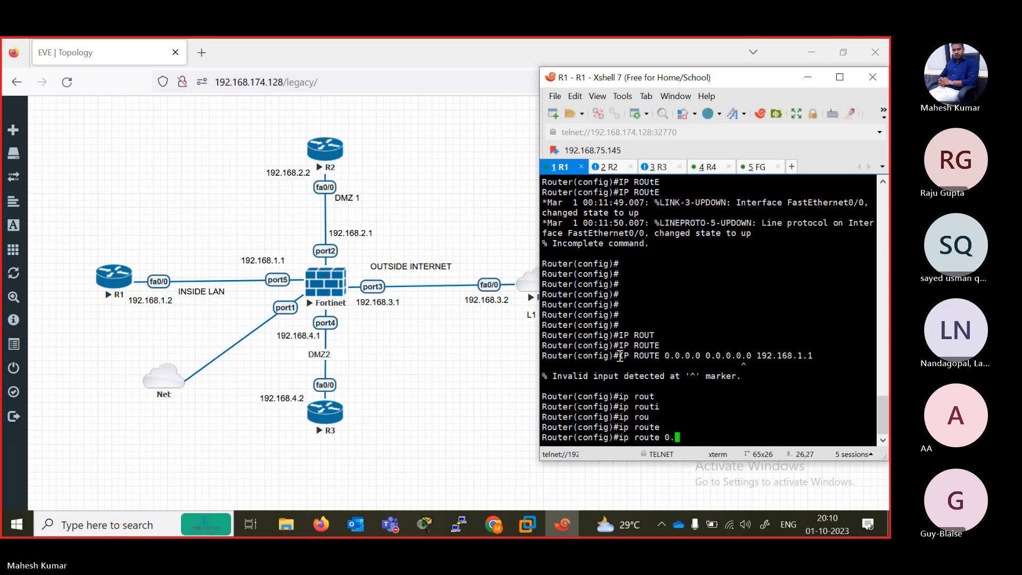
text(0.0.0 0.)
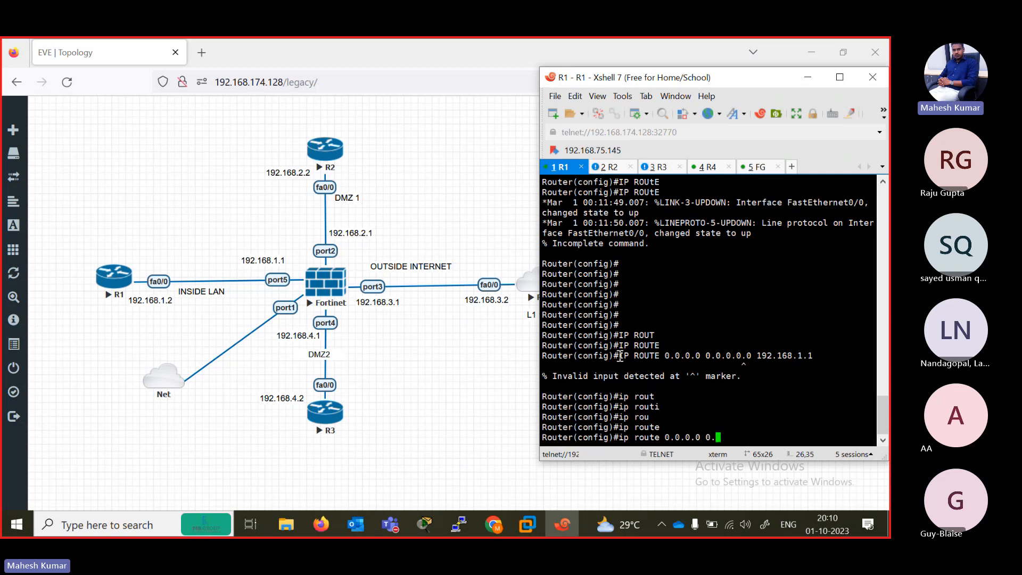
text(0.0.0)
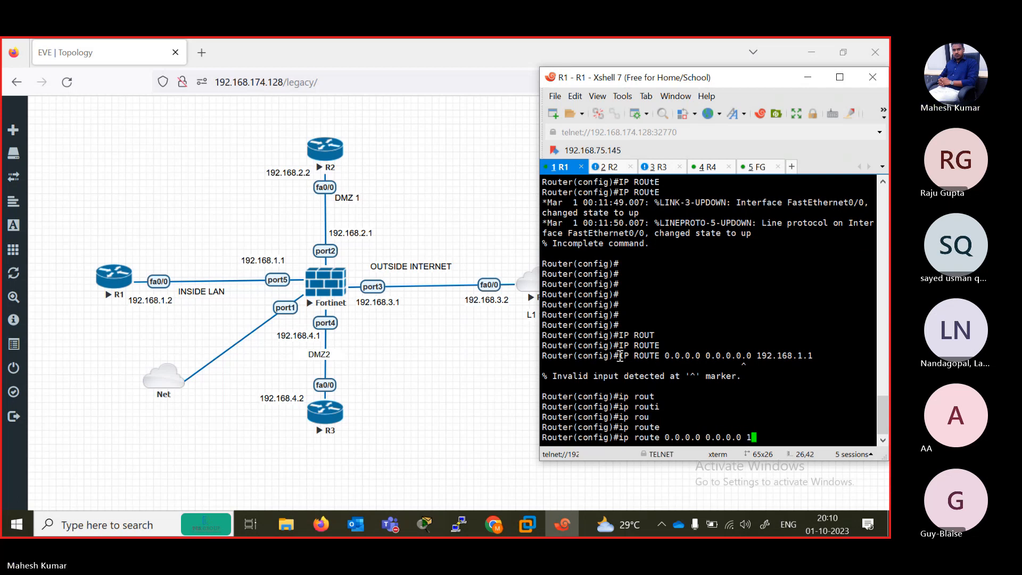
text( 192.168)
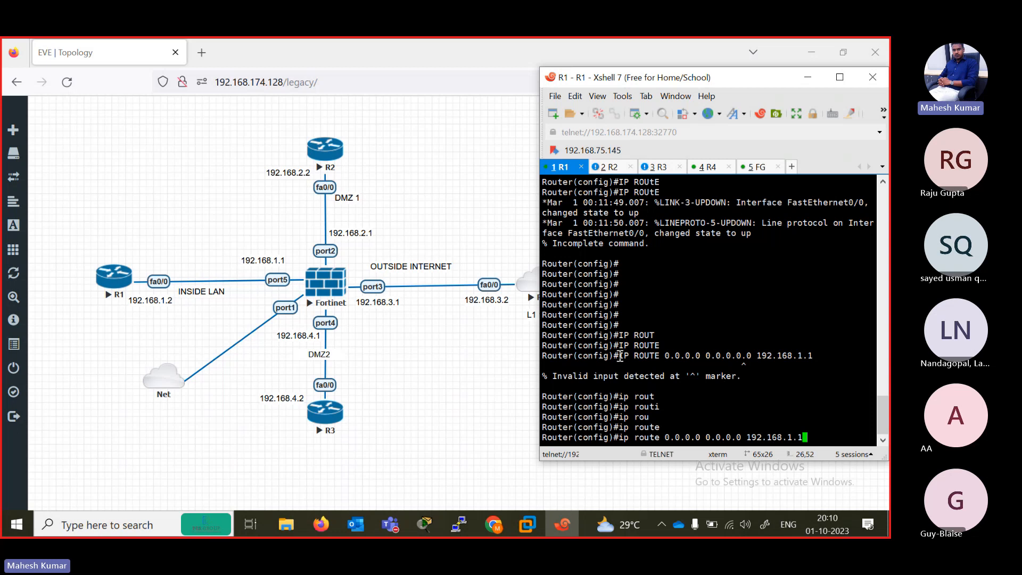
text(.1.1)
key(Return)
key(Return)
key(Return)
key(Return)
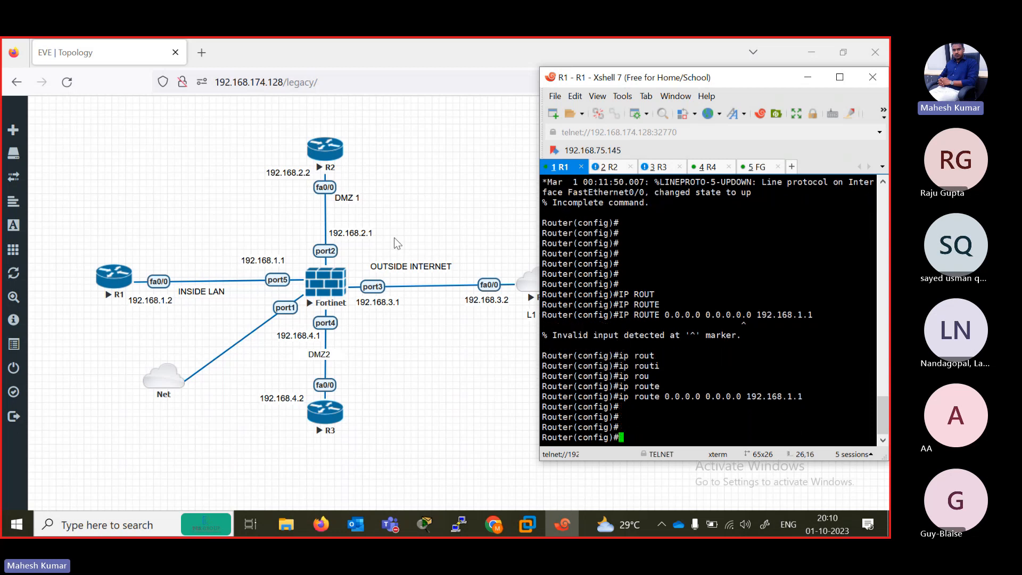
- Switch to R2's session and enter privileged mode and global configuration mode
click(609, 166)
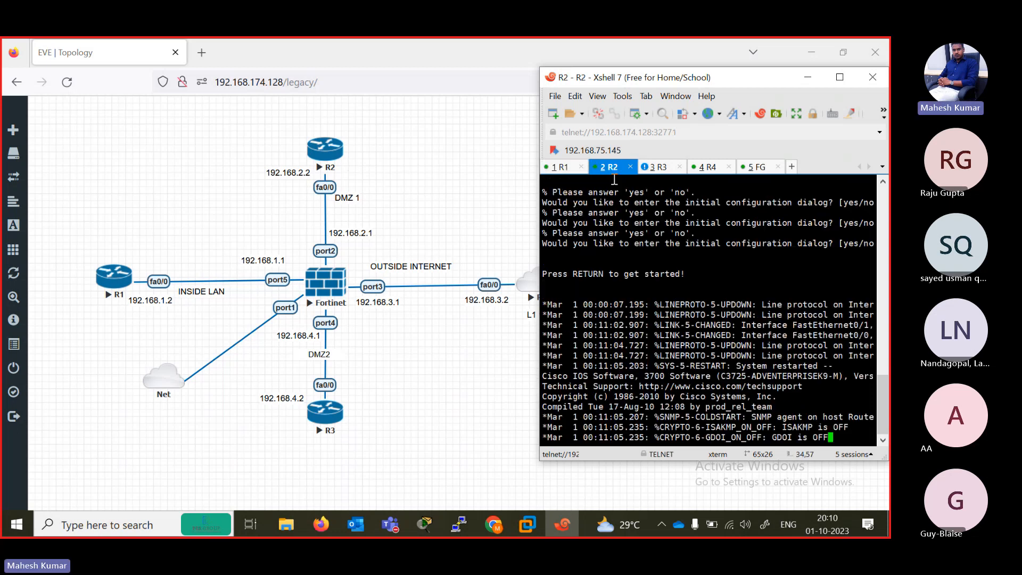
key(Return)
key(Return)
key(Return)
key(Return)
key(Return)
text(en)
key(Return)
text(con)
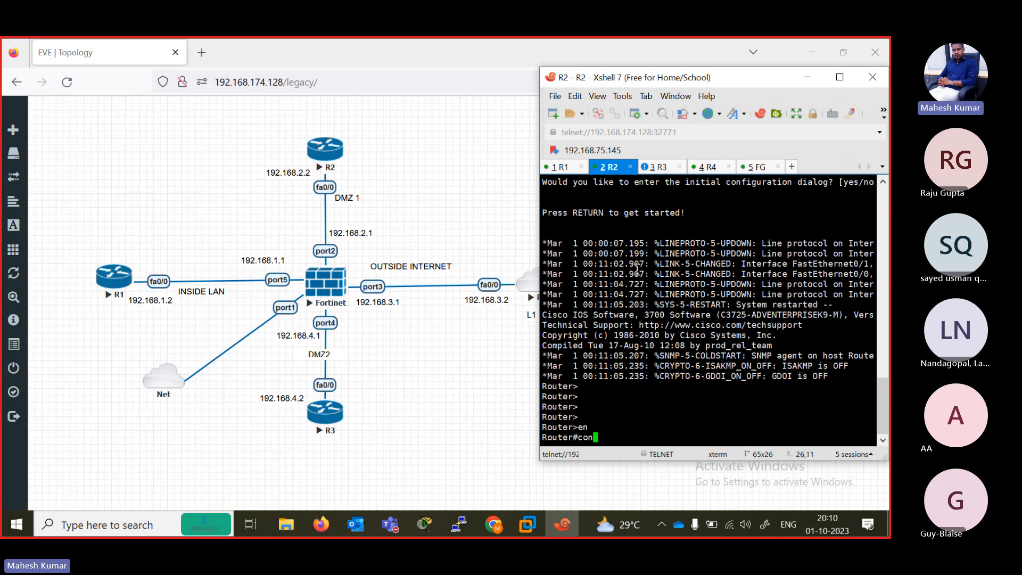
text(f ter)
key(Return)
- Assign IP address 192.168.2.2 with mask 255.255.255.0 to R2's interface FastEthernet 0/0
text(in)
key(Tab)
text(fas)
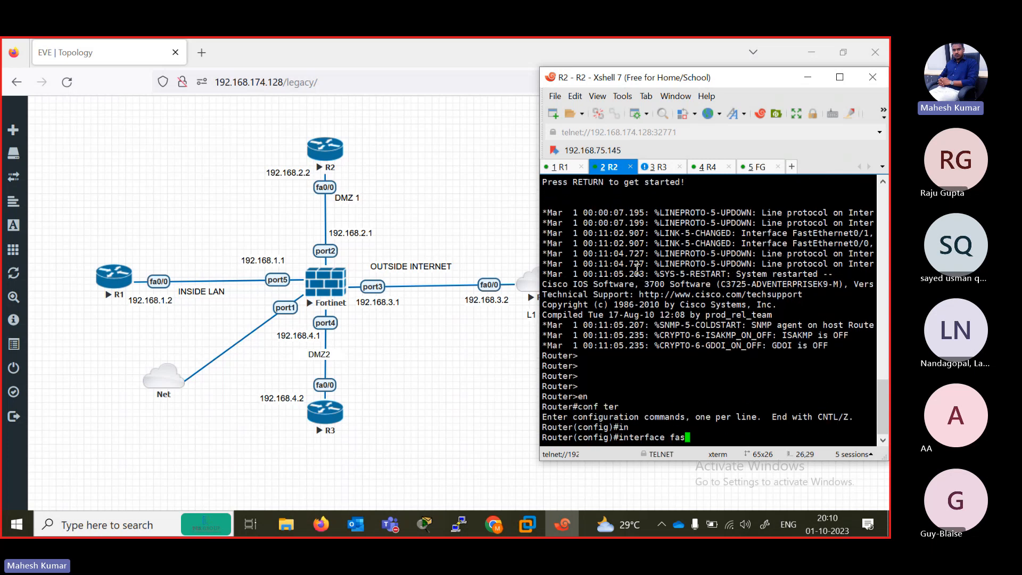
key(Tab)
text(0/0)
key(Return)
text(ip add 192.168.2.)
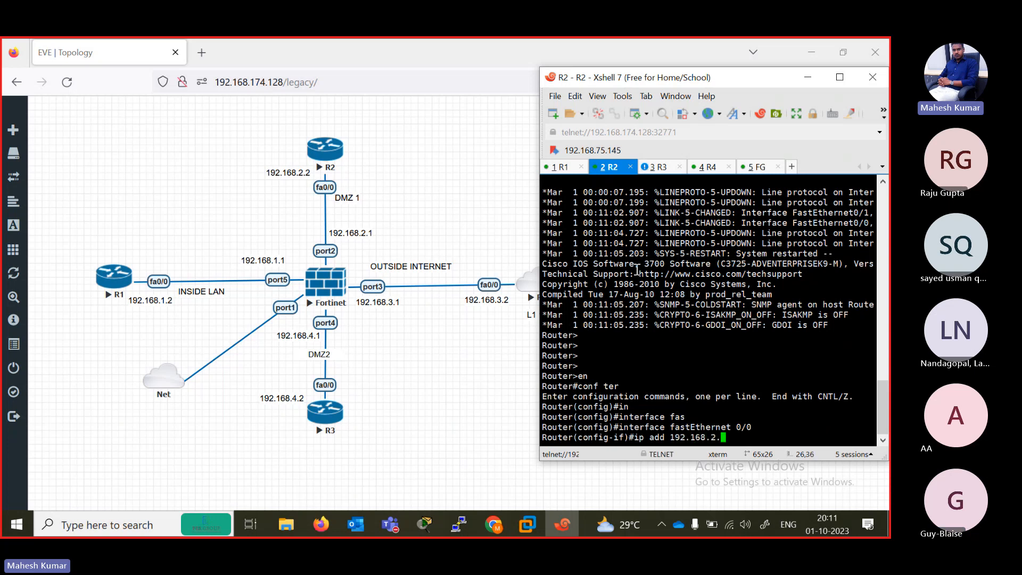
text(2 255.255.255.0)
key(Return)
- Enable R2's FastEthernet 0/0 with no shutdown and exit to global configuration mode
text(nos h)
key(Tab)
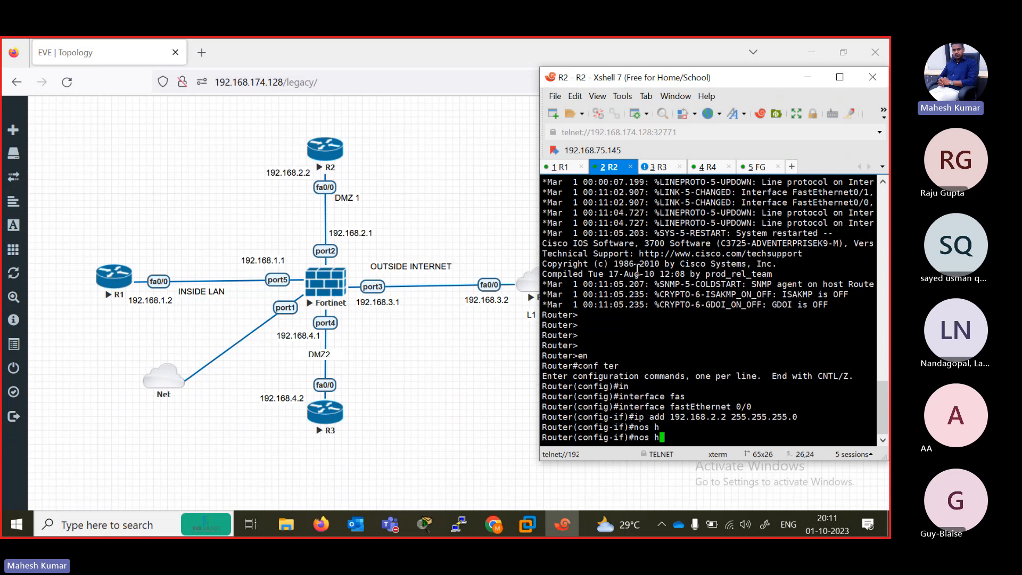
key(BackSpace)
key(BackSpace)
key(BackSpace)
text(sh)
key(Tab)
key(Return)
key(Return)
key(Return)
text(exit)
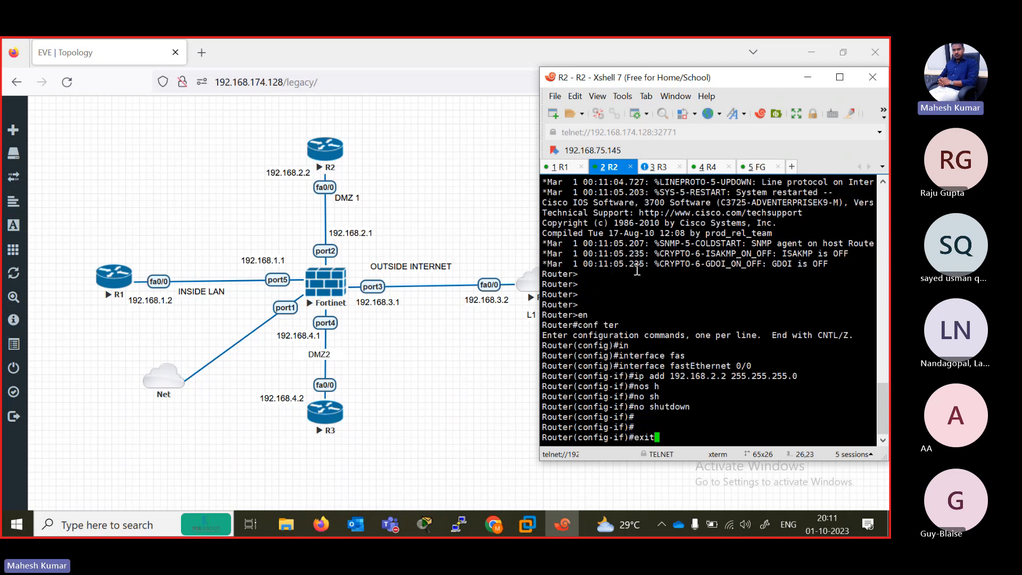
key(Return)
- Add a default route on R2 for 0.0.0.0 0.0.0.0 with next hop 192.168.2.1
text(ip route )
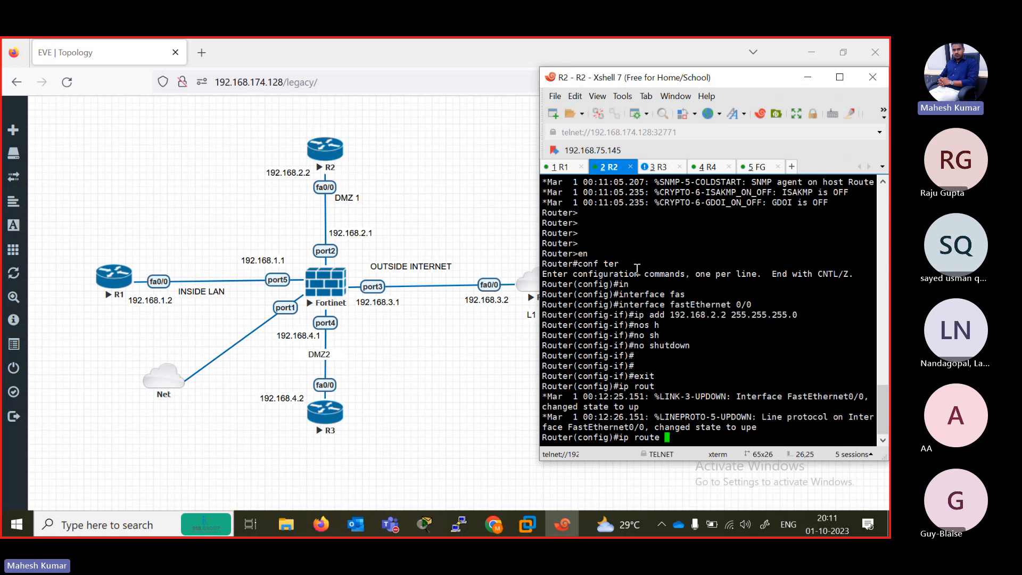
text(0.0.0.0 0.0.0.0 192.)
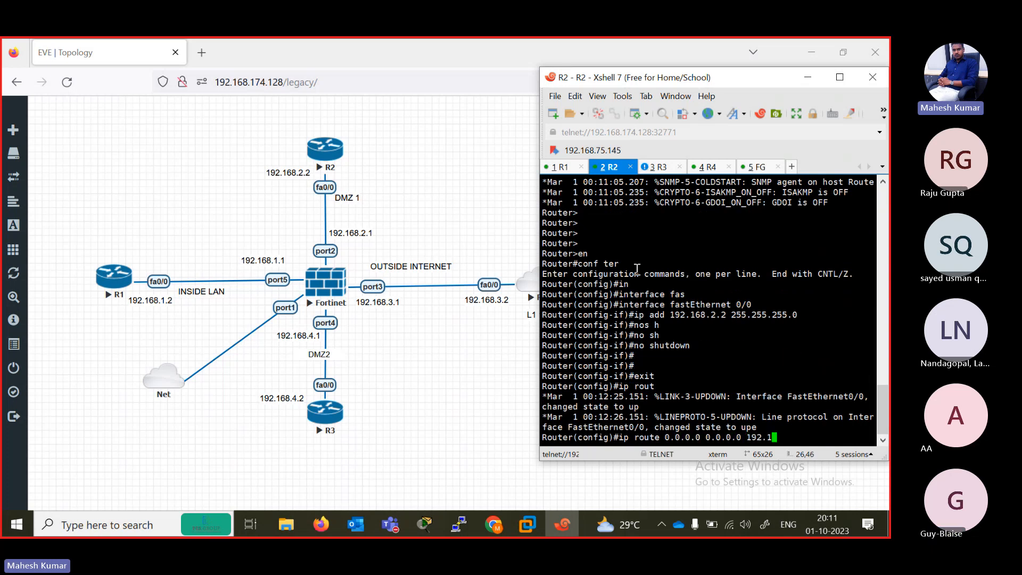
text(168.2.1)
key(Return)
key(Return)
key(Return)
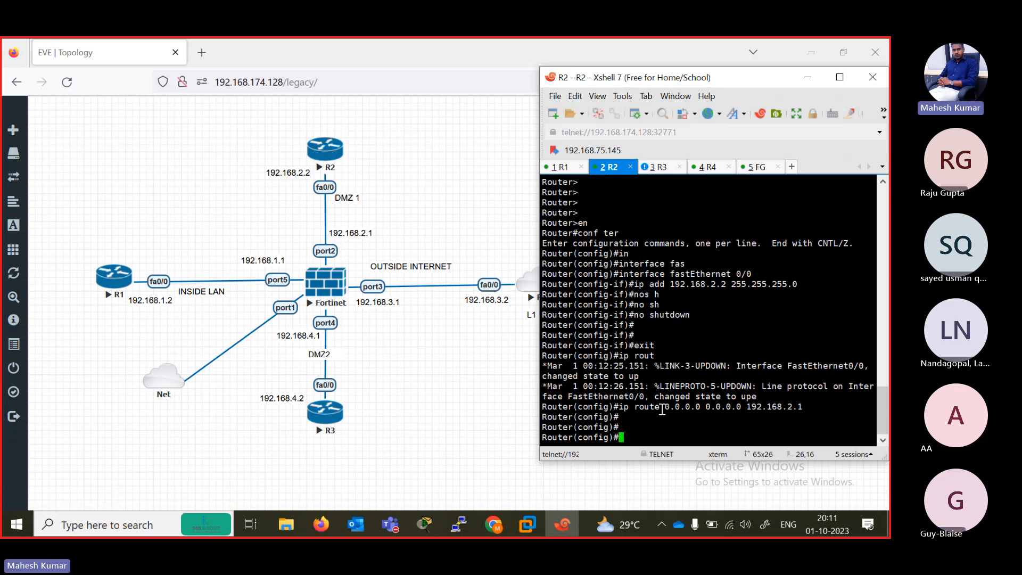
- Examine the destination, mask and next-hop address in R2's default route command
drag(662, 408, 698, 410)
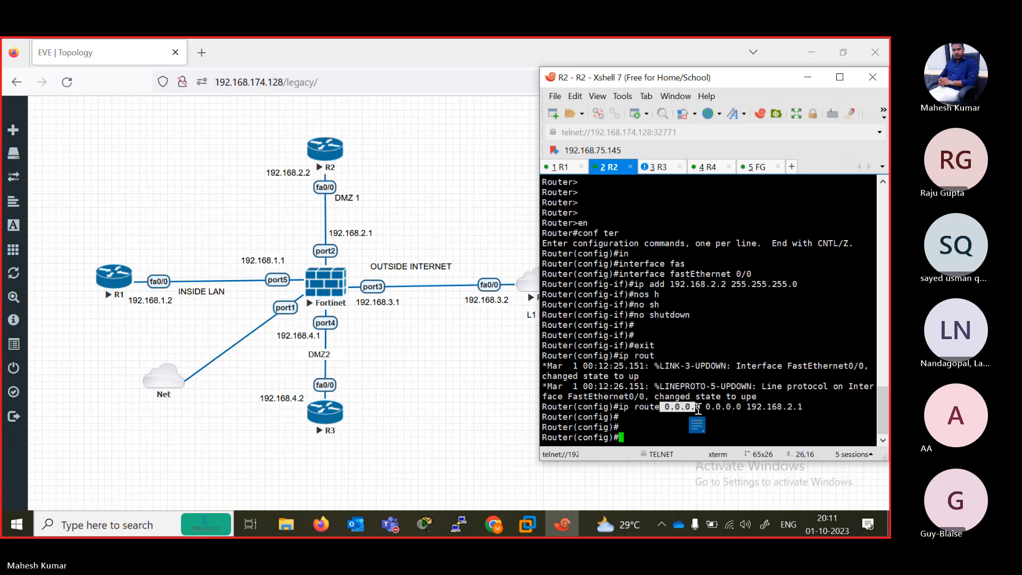
click(662, 407)
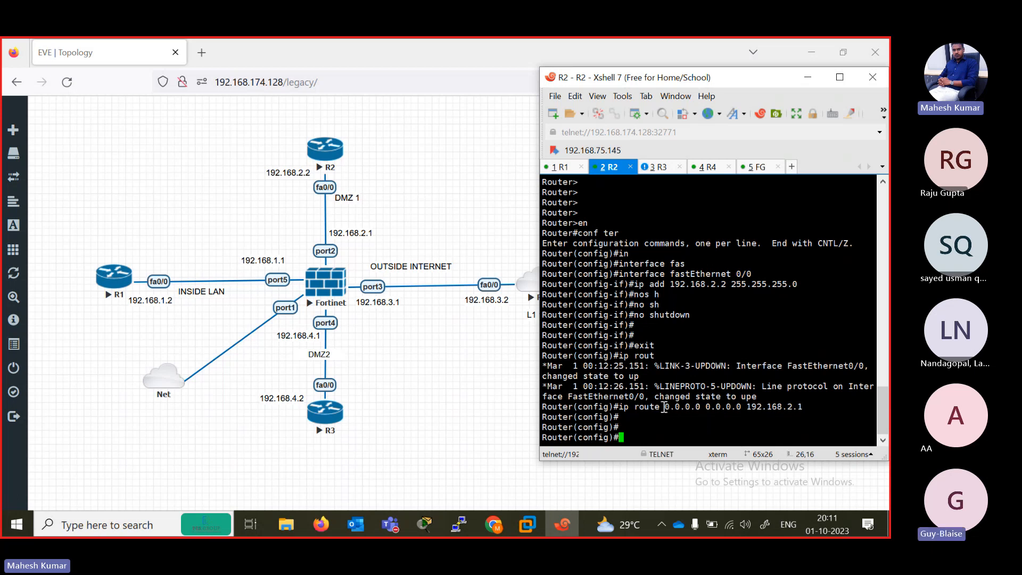
drag(664, 407, 744, 406)
click(708, 407)
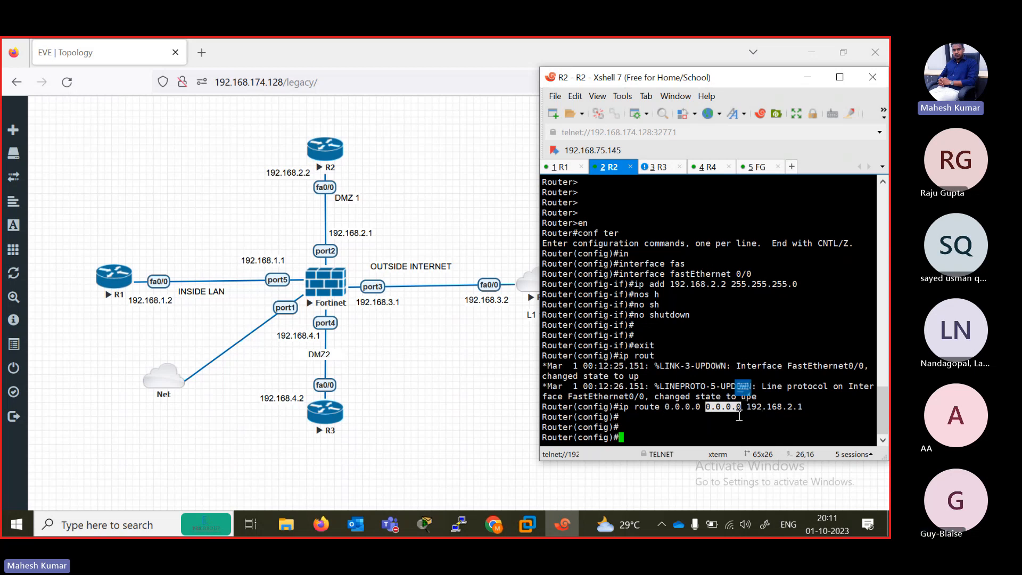
drag(746, 407, 810, 407)
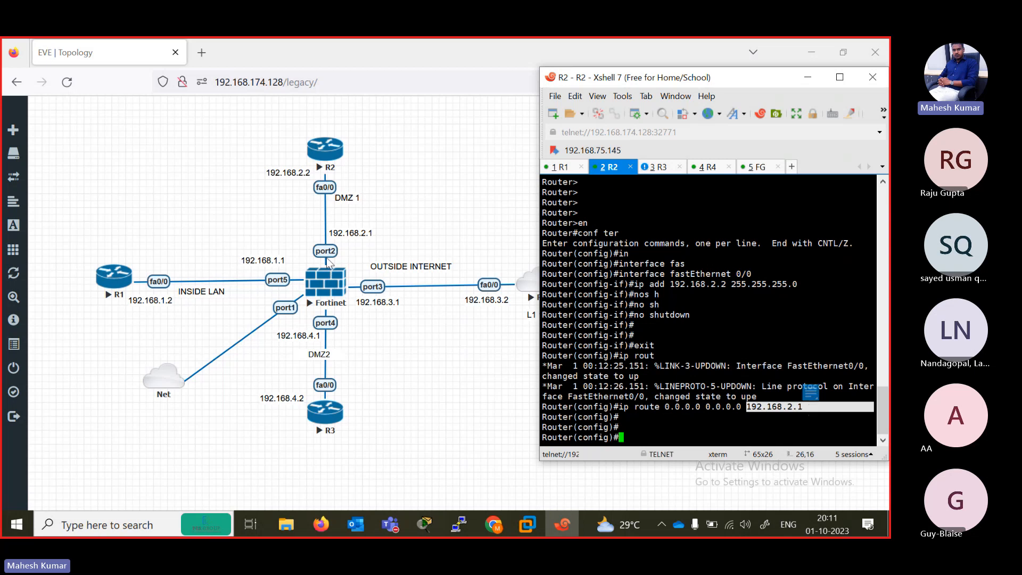
- Switch to R3's session and enter privileged mode and global configuration mode
click(658, 167)
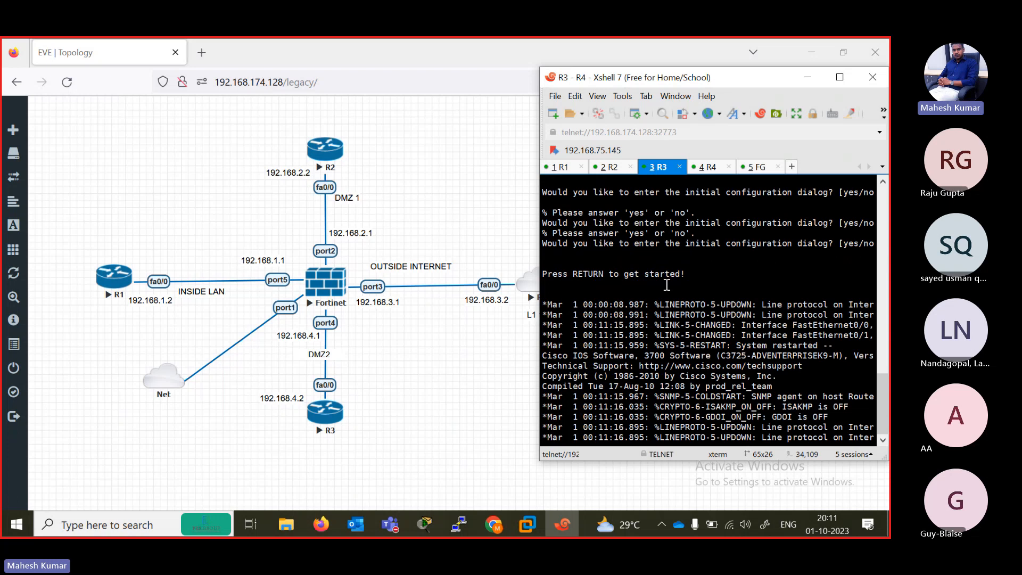
key(Return)
key(Return)
key(Return)
key(Return)
key(Return)
key(Return)
key(Return)
key(Return)
key(Return)
key(Return)
key(Return)
key(Return)
text(en)
key(Return)
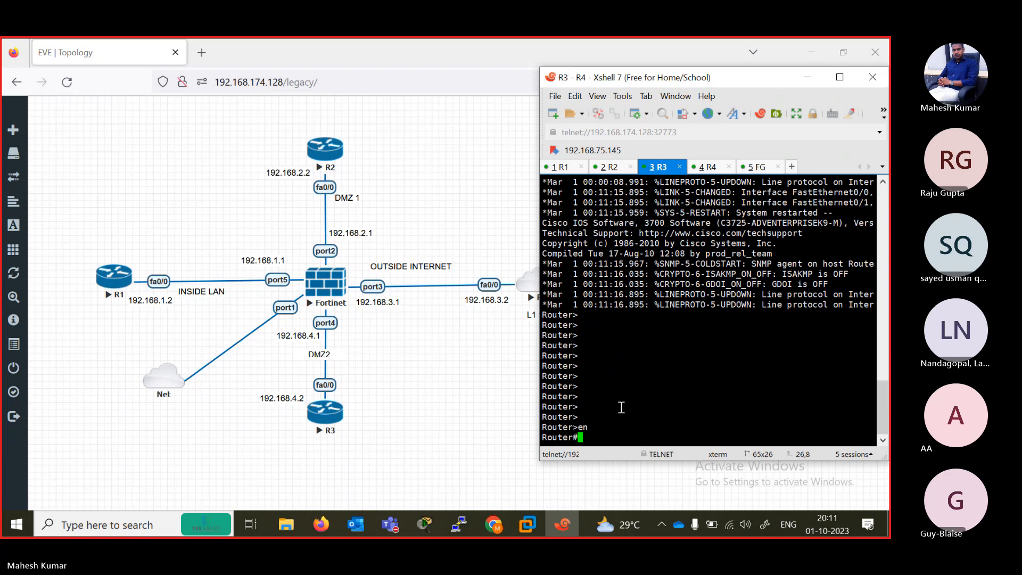
text(conf ter)
key(Return)
- Assign IP address 192.168.3.2 with mask 255.255.255.0 to interface FastEthernet 0/0 in R3's session
text(in)
key(Tab)
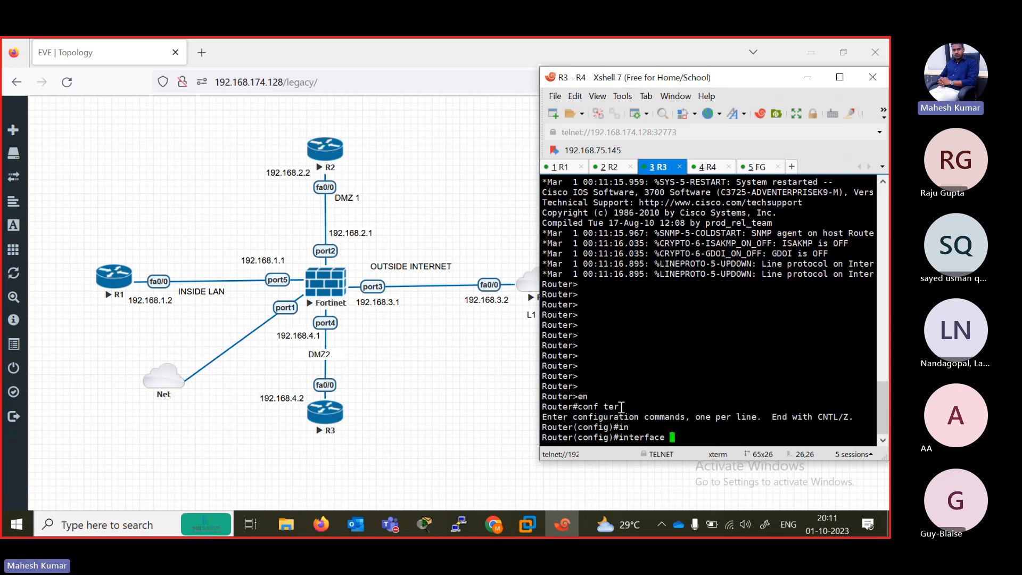
text(fas)
key(Tab)
text(0)
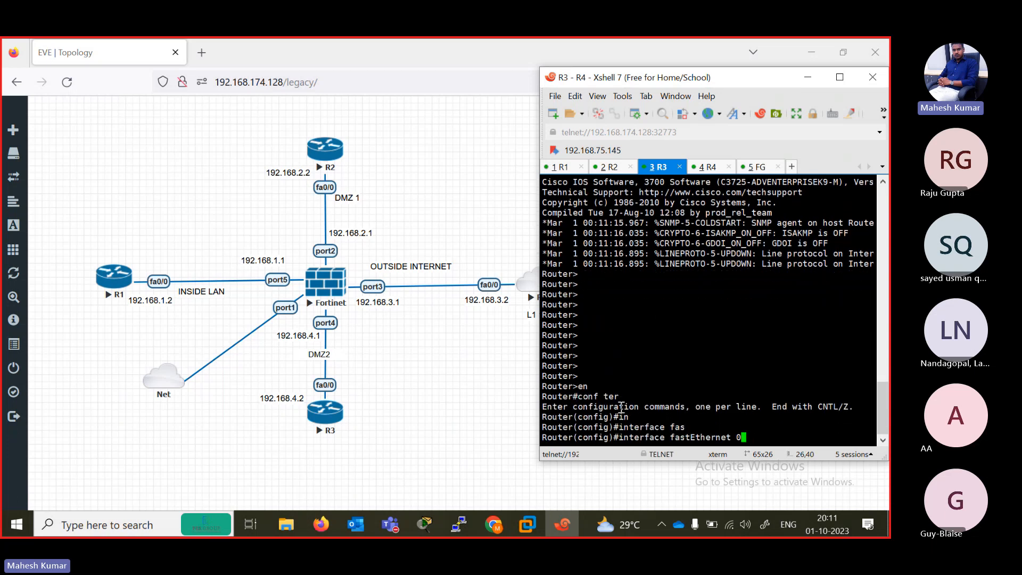
text(/0)
key(Return)
text(ip add )
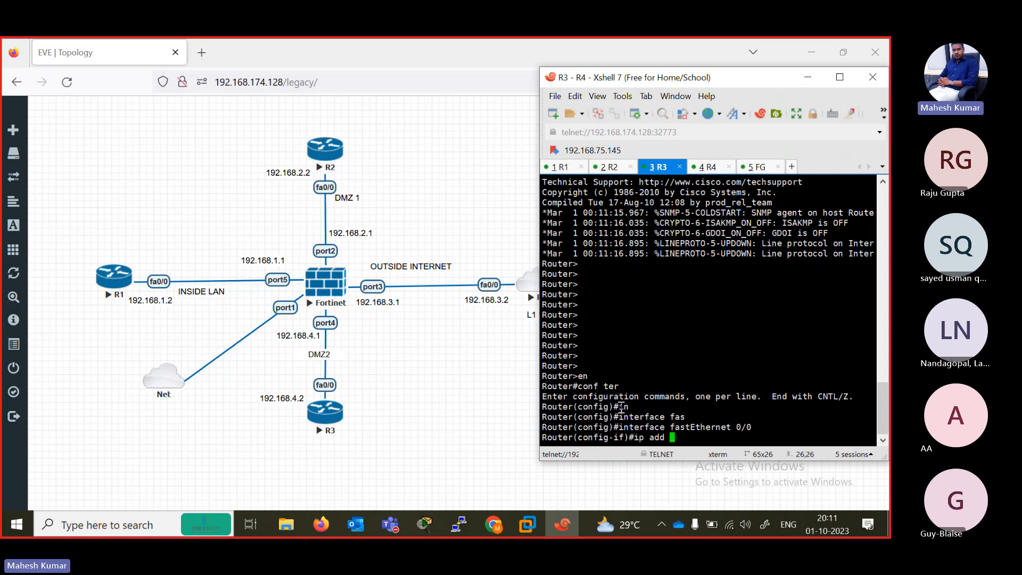
text(192.168.3.2 255.255.2)
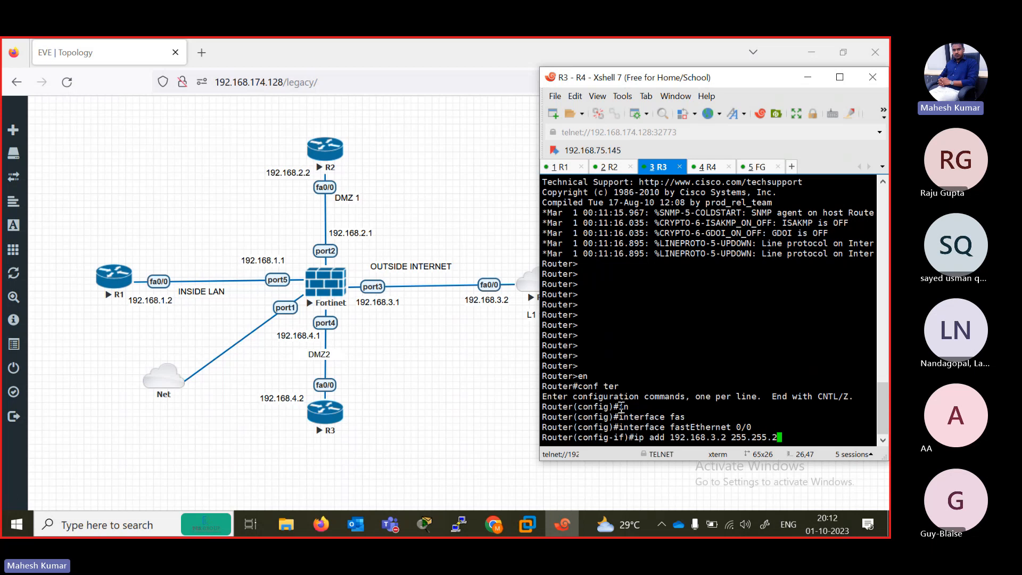
text(55.0)
key(Return)
- Enable FastEthernet 0/0 with no shutdown in R3's session and exit to global configuration mode
text(no sh)
key(Tab)
key(Return)
key(Return)
key(Return)
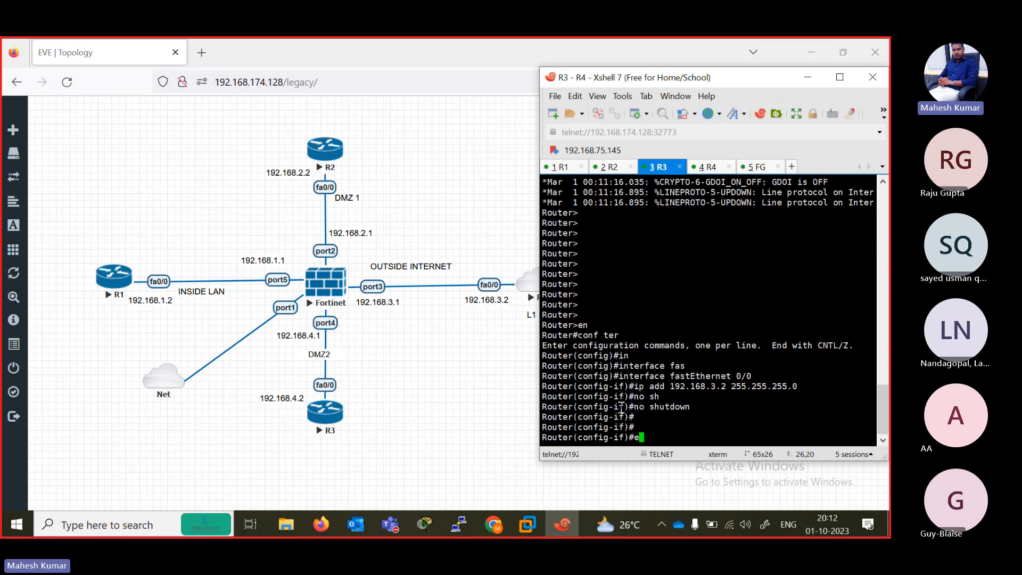
text(exit)
key(Return)
- Try to add default route 0.0.0.0 0.0.0.0 with next hop 192.168.3.2 in R3's session
text(ip rou)
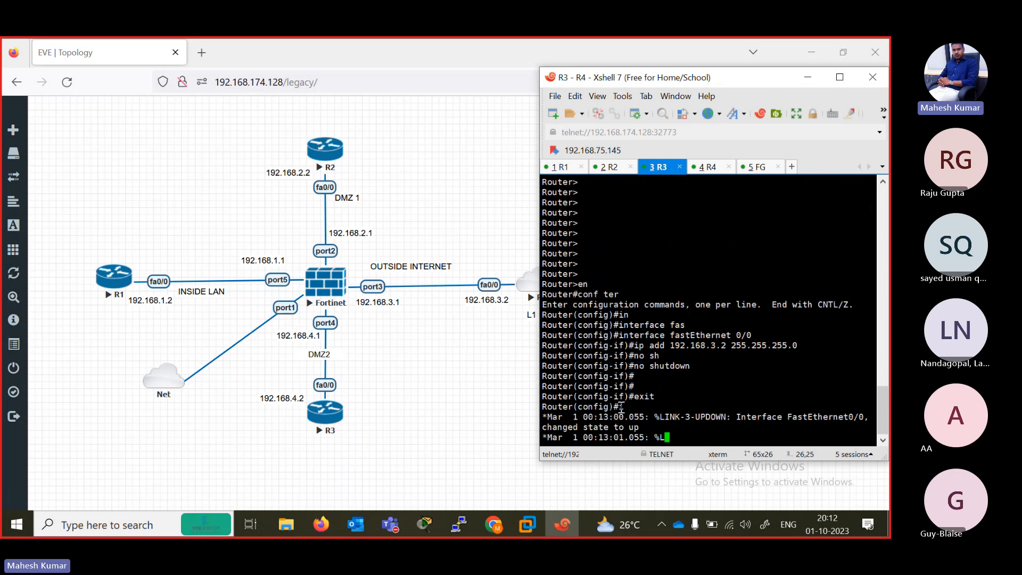
key(Tab)
key(Tab)
text(0.0.0)
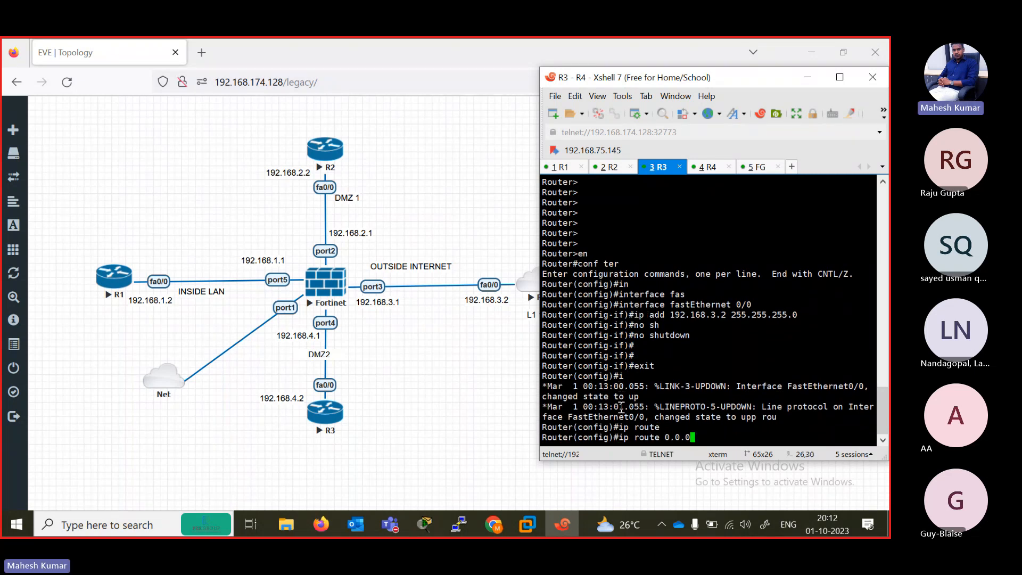
text(.0 0.0.0.0 192.168.3.2)
key(Return)
key(Return)
key(Return)
- Recall R3's default route command and clear it from the prompt, and check the address labels in the EVE topology
key(Up)
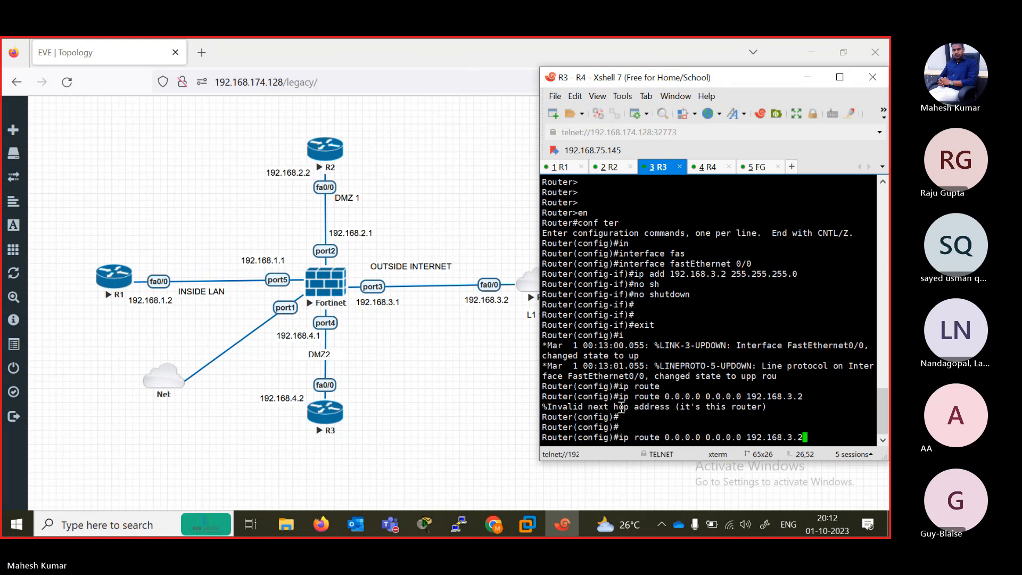
key(BackSpace)
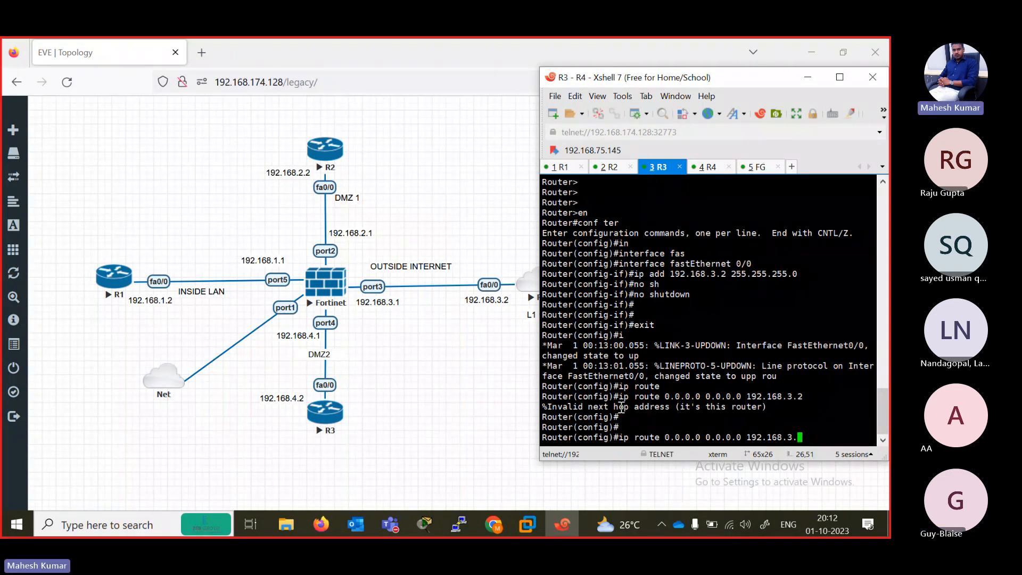
key(BackSpace)
key(BackSpace)
key(BackSpace)
key(BackSpace)
key(BackSpace)
key(BackSpace)
key(BackSpace)
key(BackSpace)
key(BackSpace)
key(BackSpace)
key(BackSpace)
key(BackSpace)
key(BackSpace)
key(BackSpace)
key(BackSpace)
key(BackSpace)
key(BackSpace)
key(BackSpace)
key(BackSpace)
key(BackSpace)
key(BackSpace)
key(BackSpace)
key(BackSpace)
key(BackSpace)
key(BackSpace)
key(BackSpace)
key(BackSpace)
key(BackSpace)
key(BackSpace)
key(BackSpace)
key(BackSpace)
key(BackSpace)
key(BackSpace)
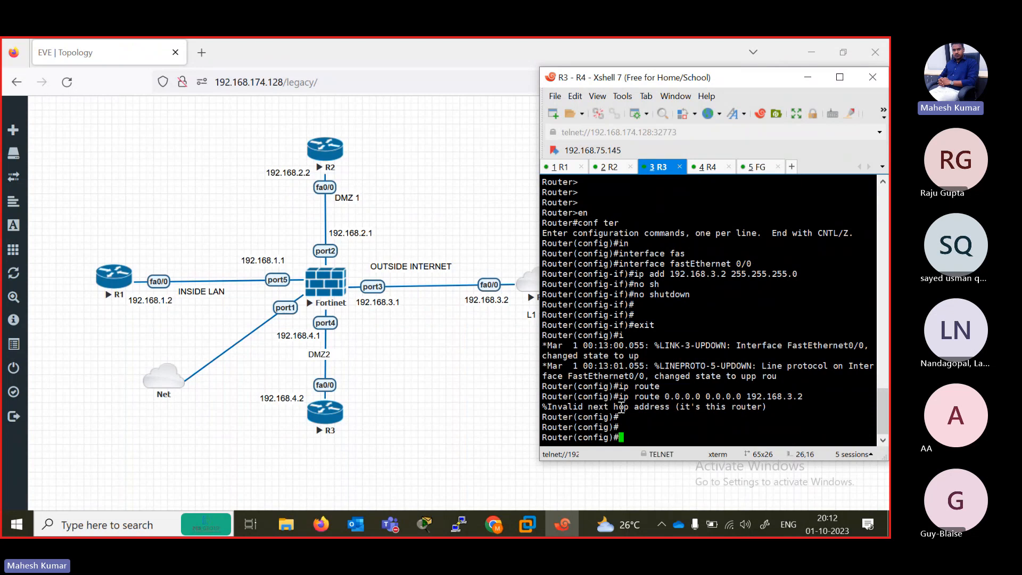
click(519, 318)
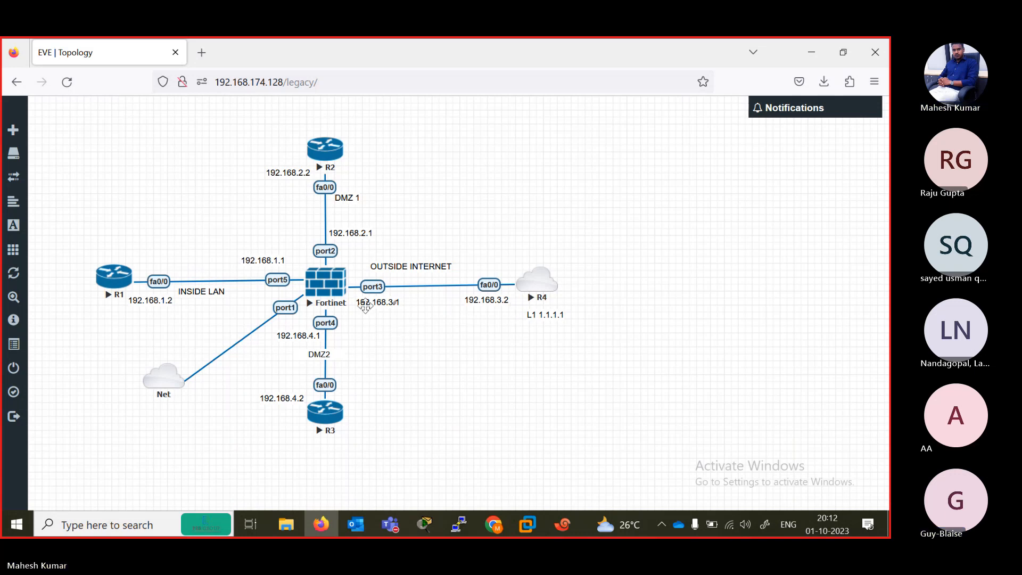
click(557, 521)
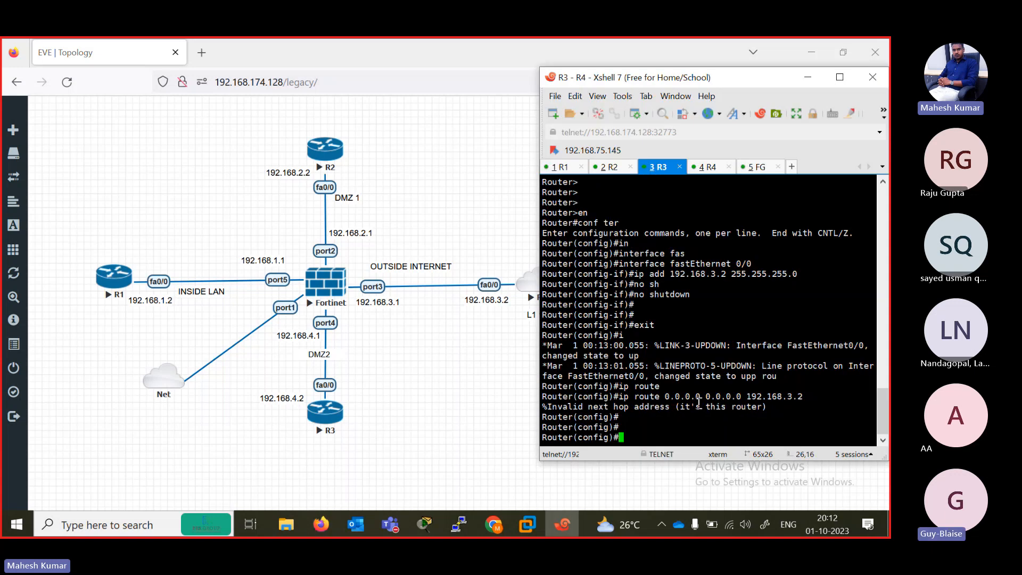
- Switch to R4's session and enter privileged mode and global configuration mode
click(706, 168)
key(Return)
key(Return)
key(Return)
key(Return)
key(Return)
key(Return)
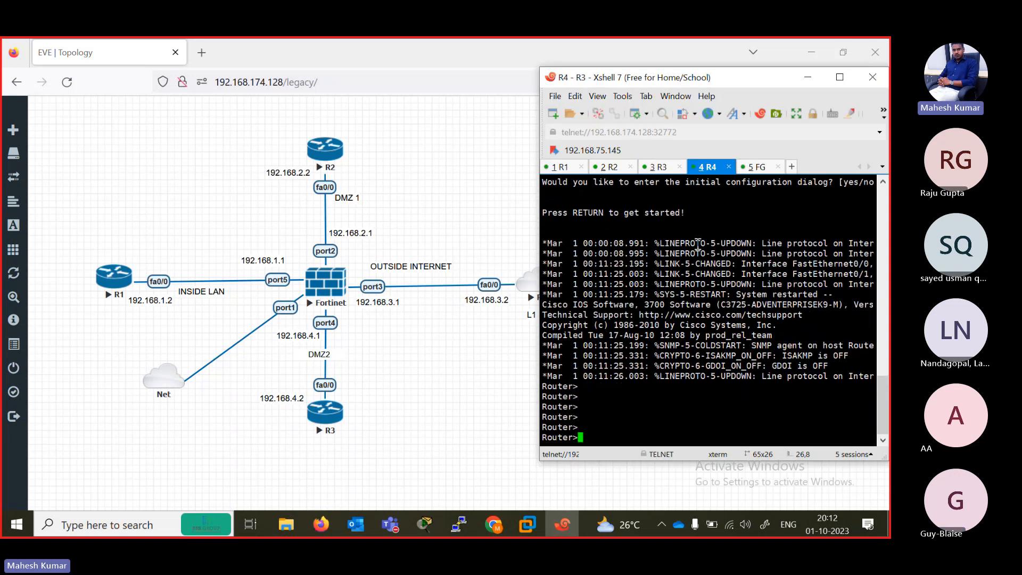
text(en)
key(Return)
text(cofn ter)
key(Return)
text(c)
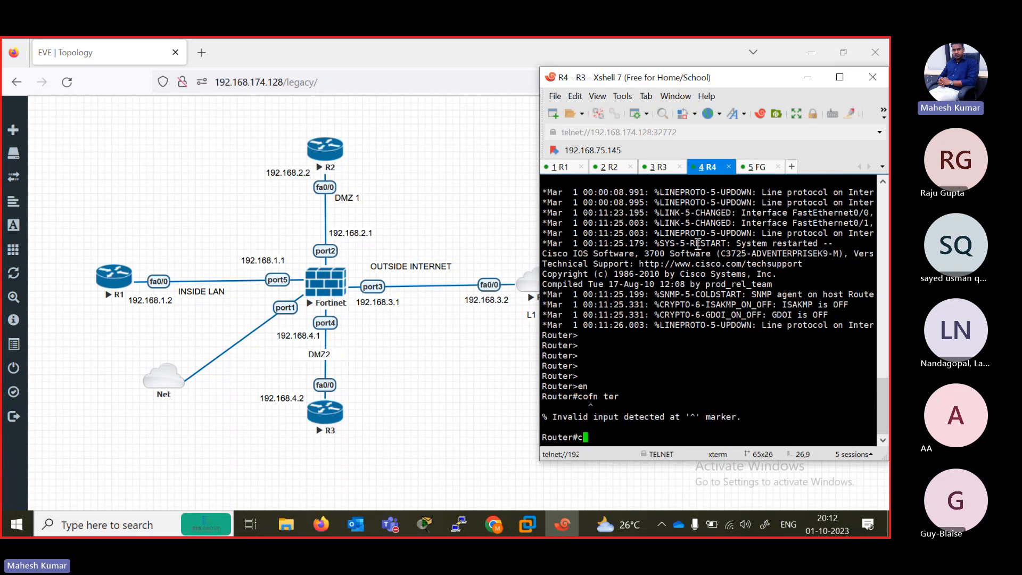
text(onf ter)
key(Return)
- Assign IP address 192.168.4.2 with mask 255.255.255.0 to interface FastEthernet 0/0 in R4's session
text(in)
key(Tab)
text(fas)
key(Tab)
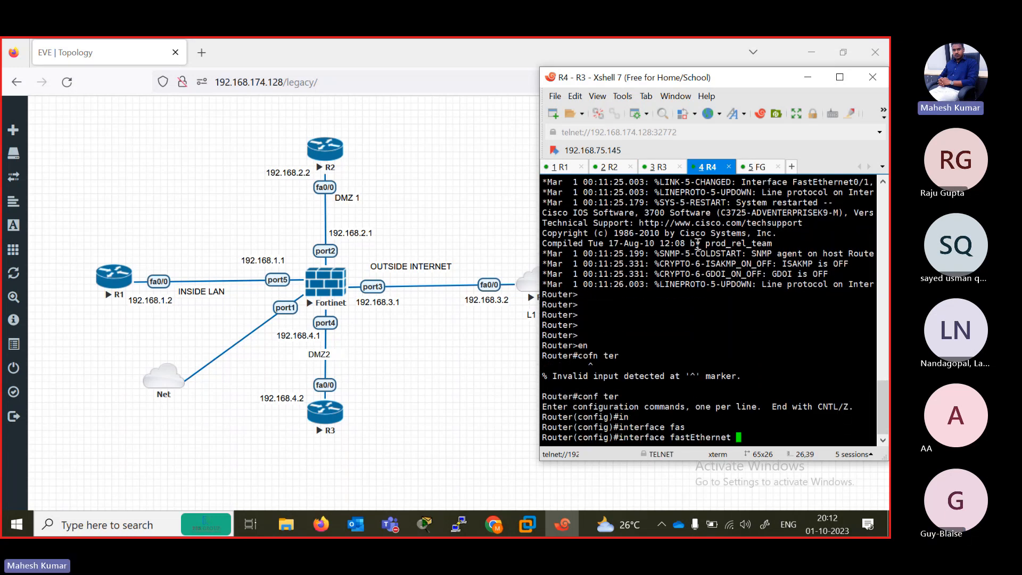
text(0/0)
key(Return)
text(ip add 192.)
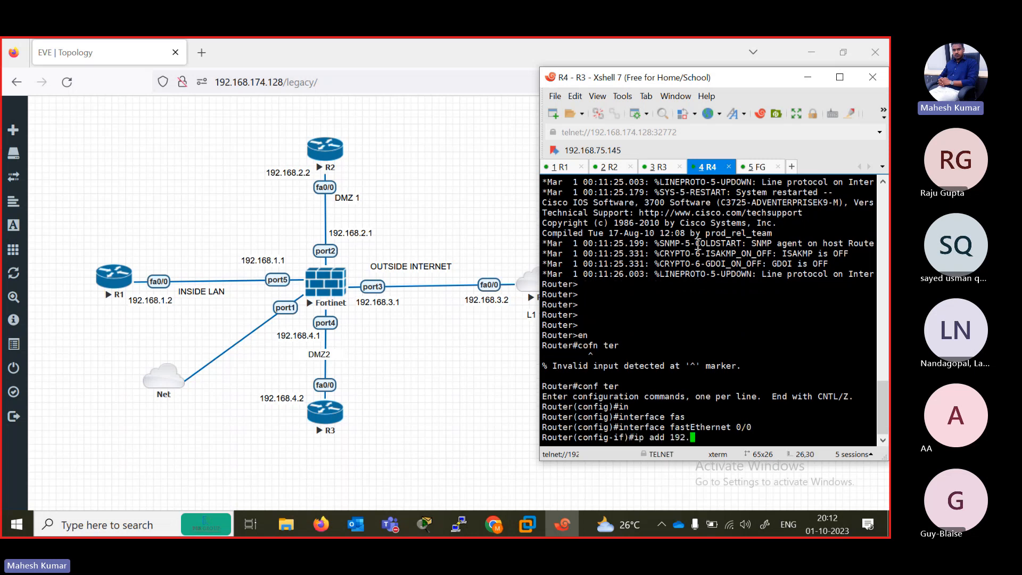
text(168.4.2 255.255.255.0)
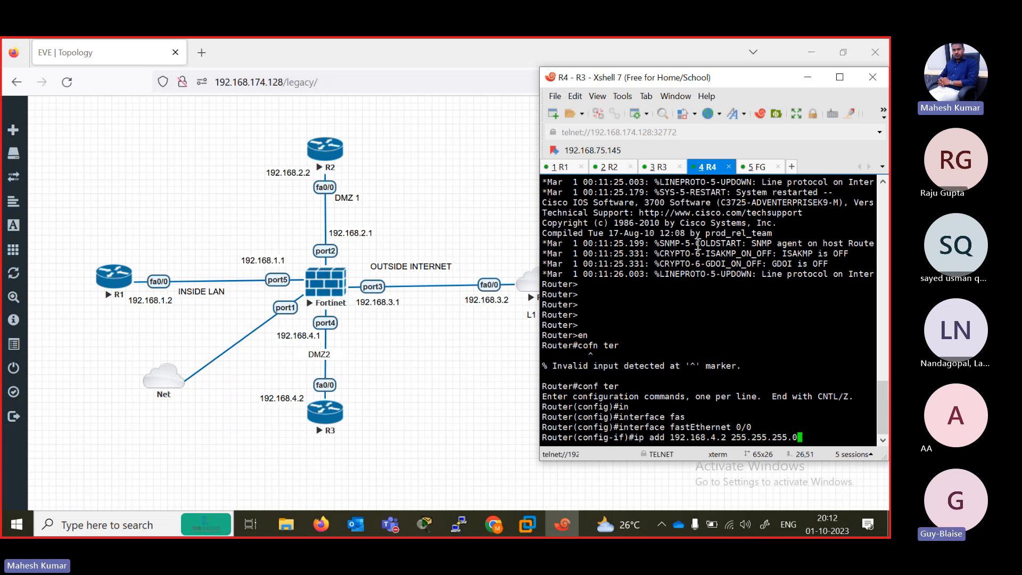
key(Return)
- Enable FastEthernet 0/0 with no shutdown in R4's session and exit to global configuration mode
text(no sh)
key(Tab)
key(Return)
key(Return)
key(Return)
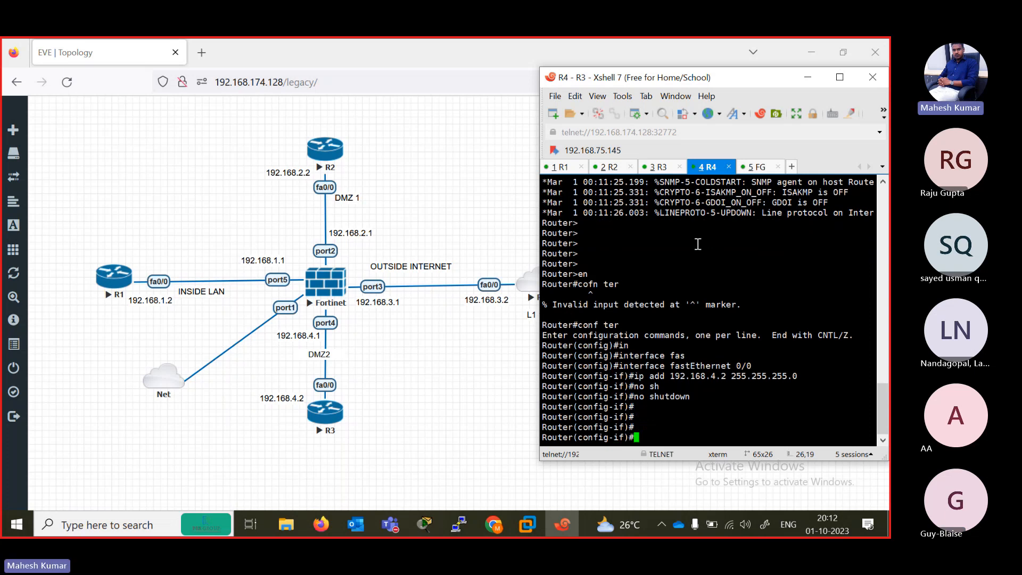
text(exit)
key(Return)
- Add default route 0.0.0.0 0.0.0.0 with next hop 192.168.4.1 in R4's session and end configuration mode
text(ip rou)
key(Tab)
text(t)
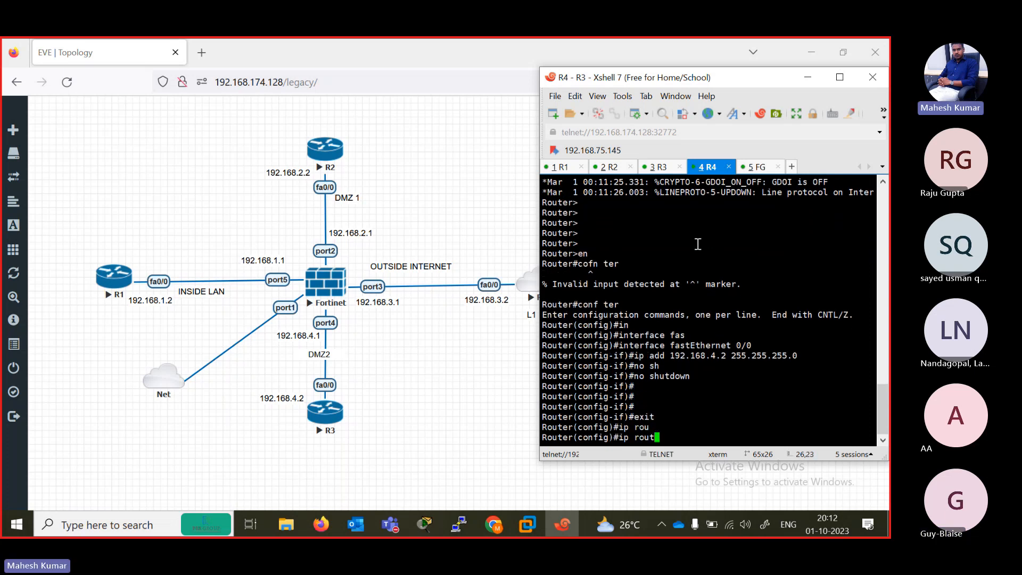
key(Tab)
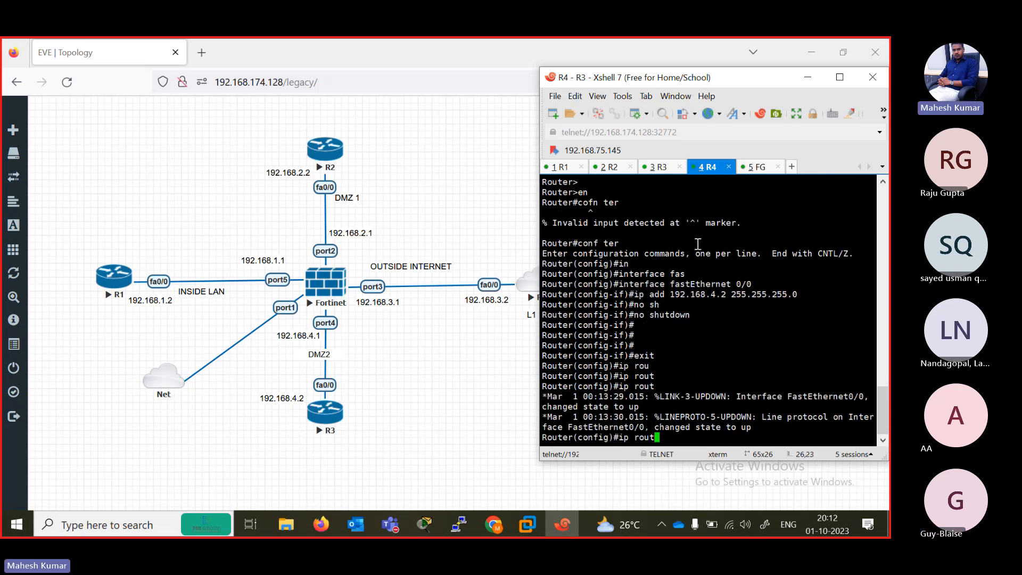
text(e)
key(Tab)
text(0.0.)
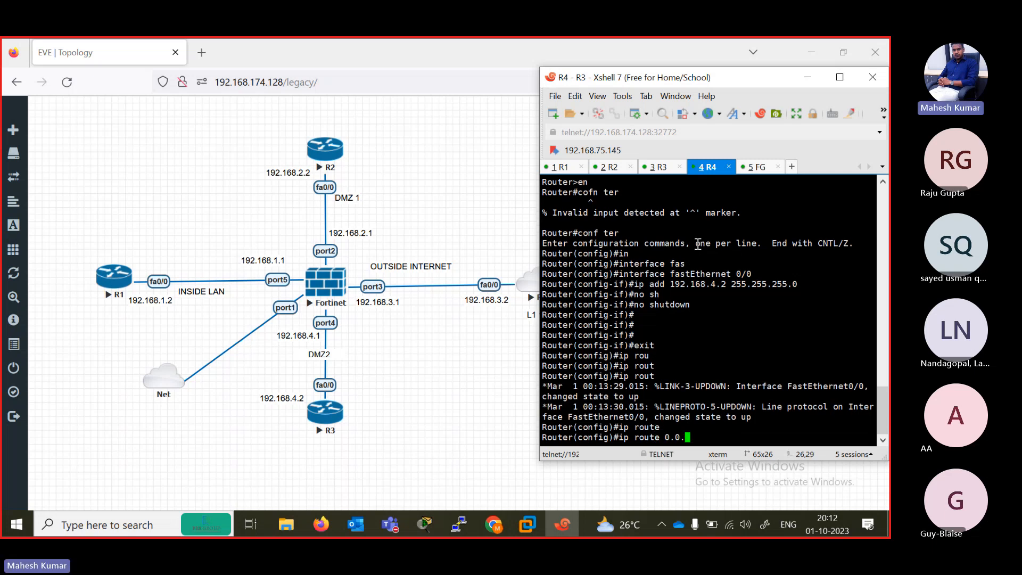
text(0.0 0.0.0.0 192.168.4.1)
key(Return)
key(Return)
key(Return)
text(end)
key(Return)
key(Return)
key(Return)
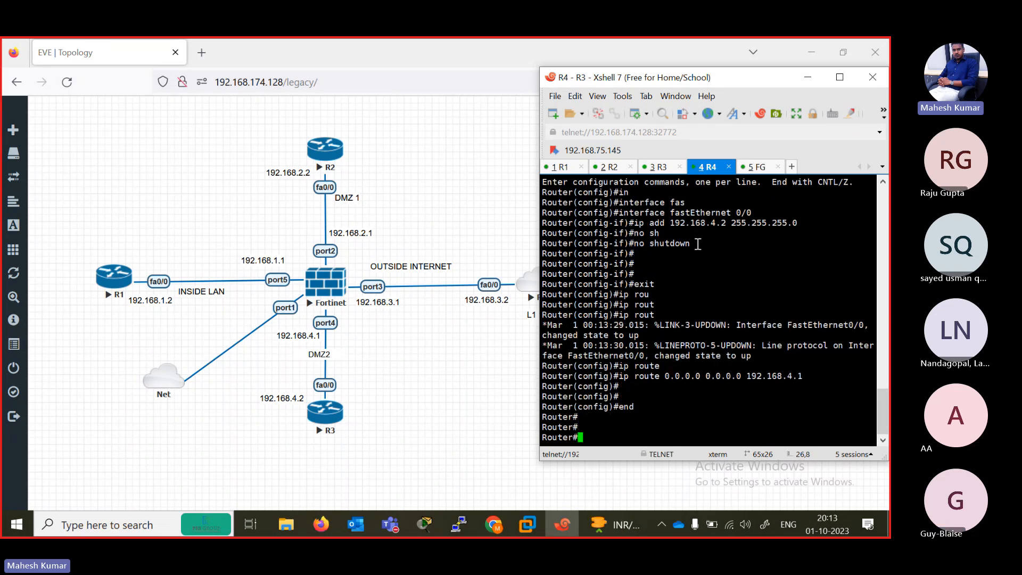
- Switch to the FG session, log in to the FortiGate as admin, and set and confirm a new account password
click(758, 167)
key(Return)
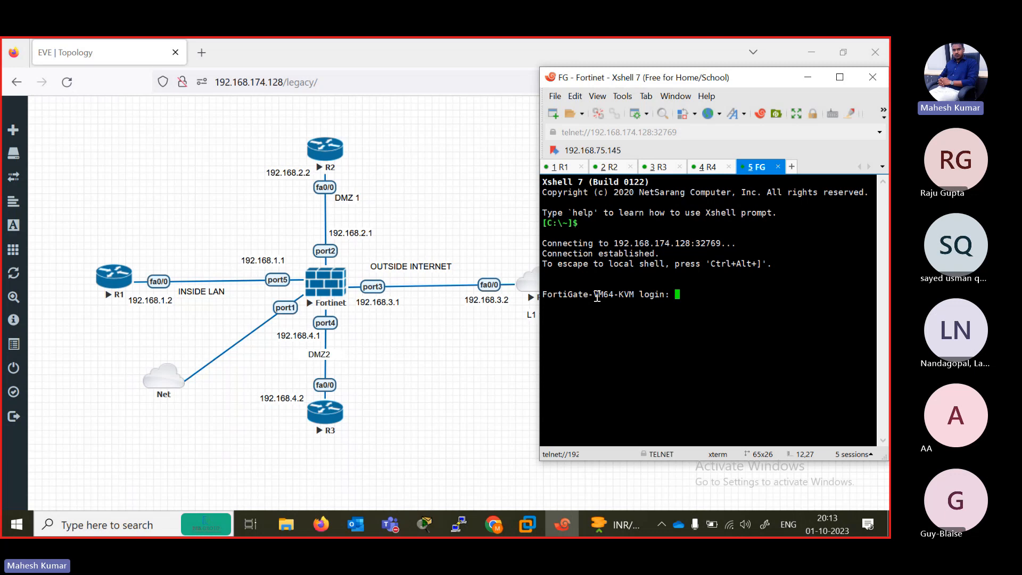
text(admin)
key(Return)
key(Return)
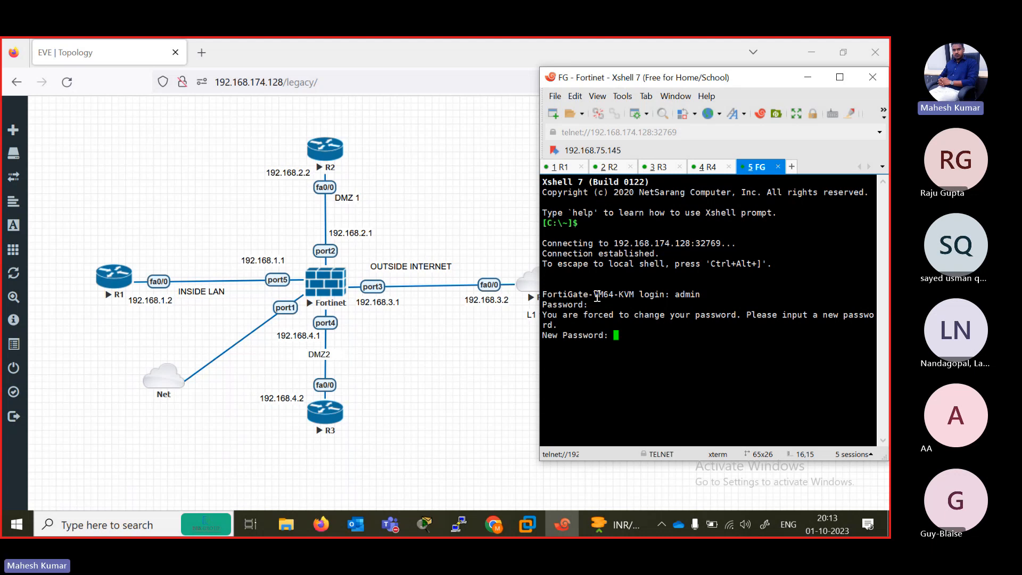
key(Return)
key(Return)
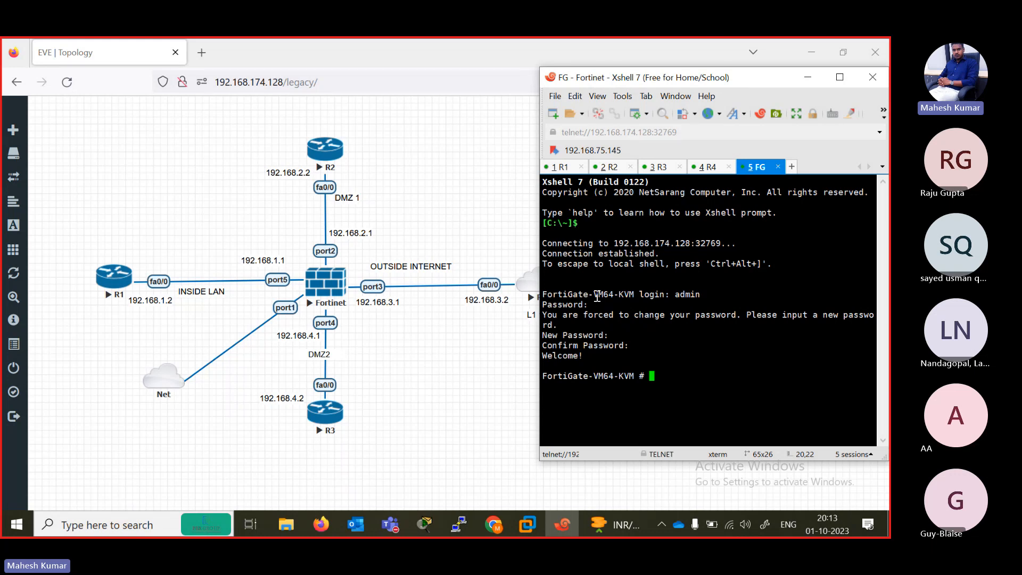
key(Return)
key(Return)
key(Return)
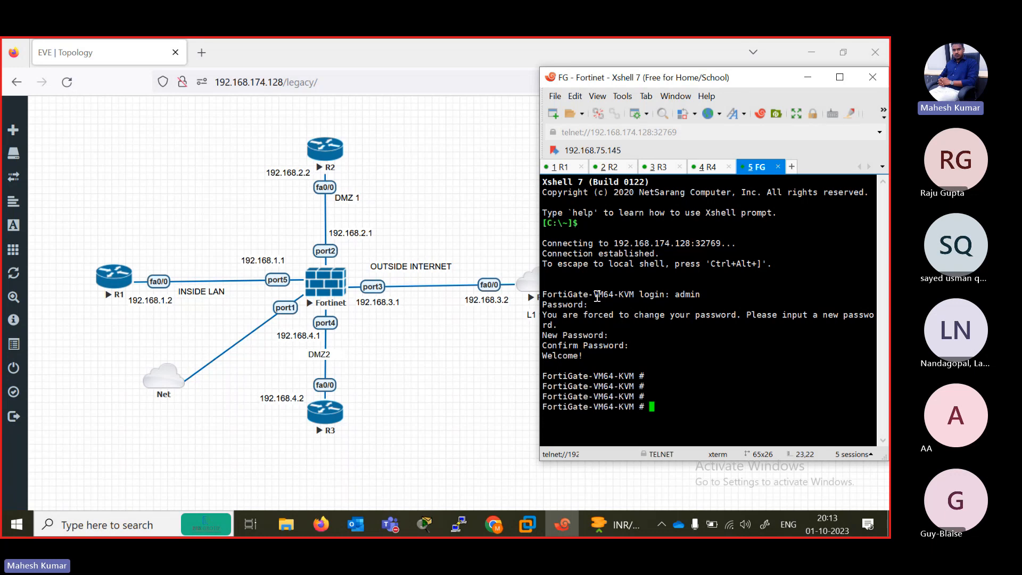
- Begin a show command at the FortiGate prompt, and check the participant list in the Microsoft Teams meeting
text(show i)
key(BackSpace)
click(390, 524)
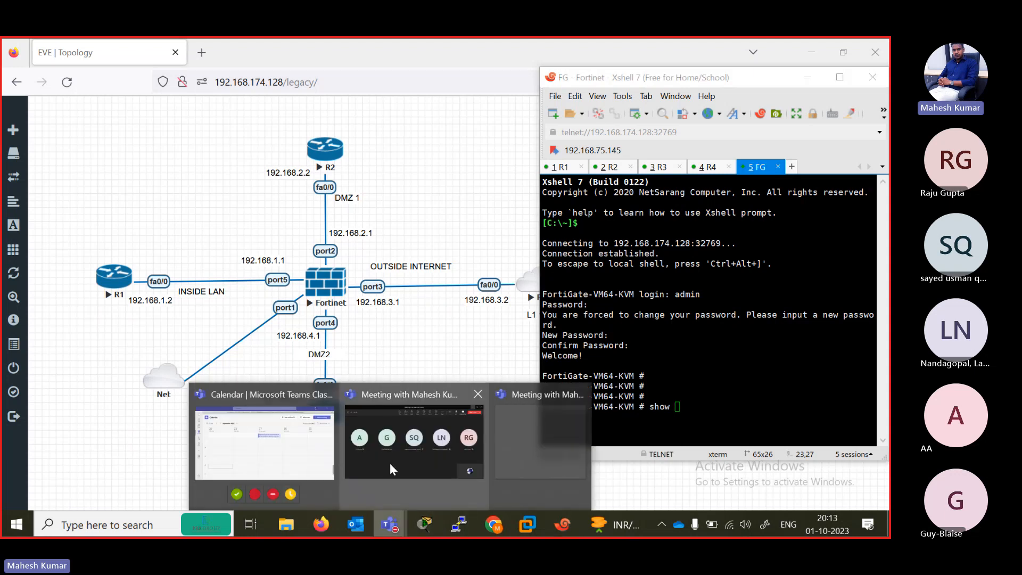
click(390, 464)
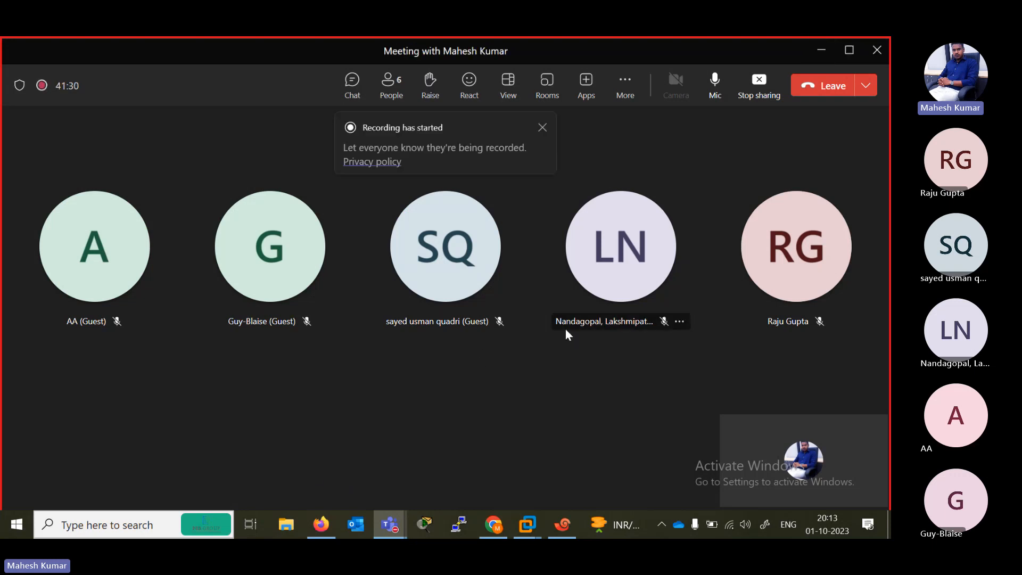
click(397, 93)
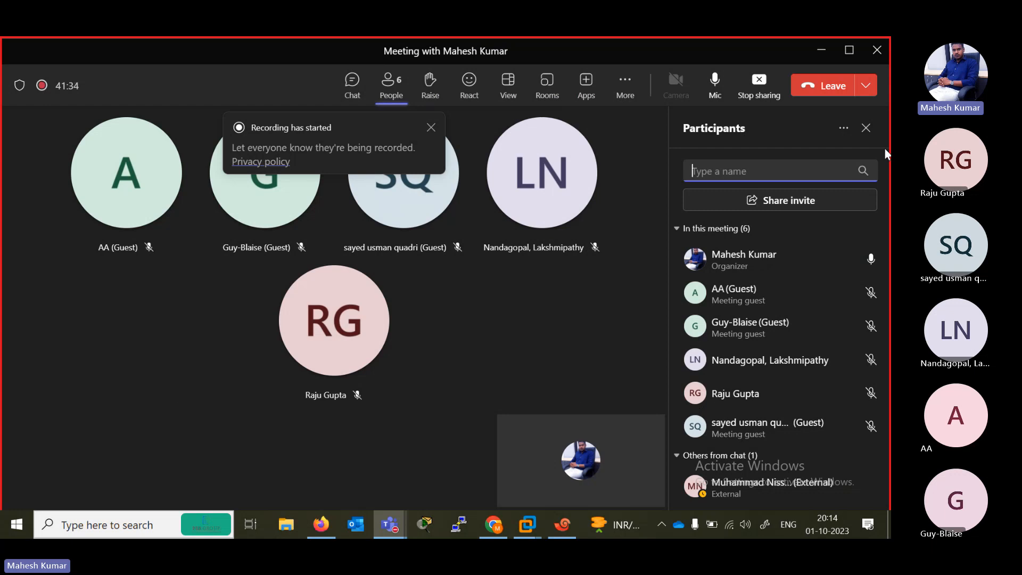
click(868, 129)
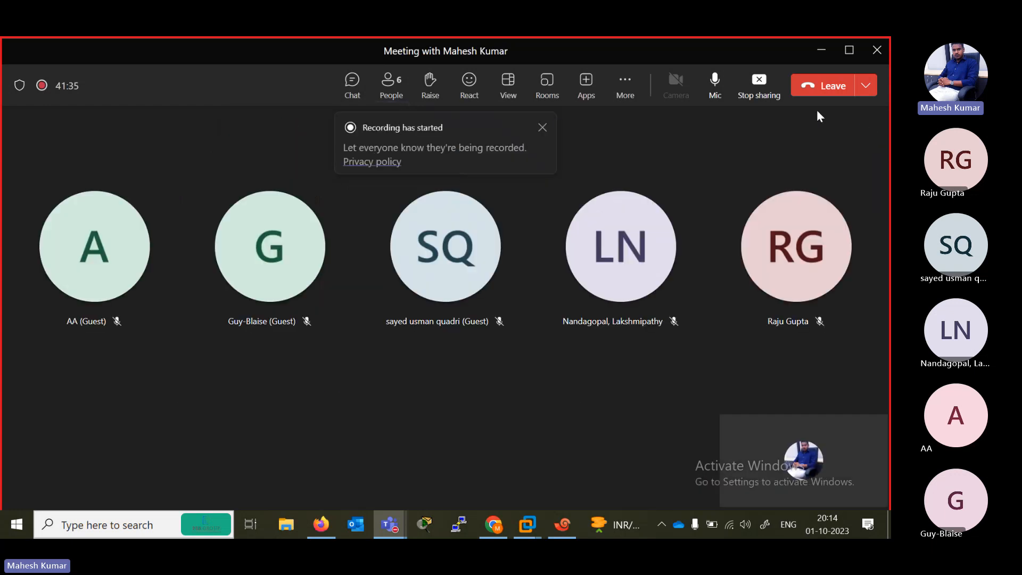
click(829, 56)
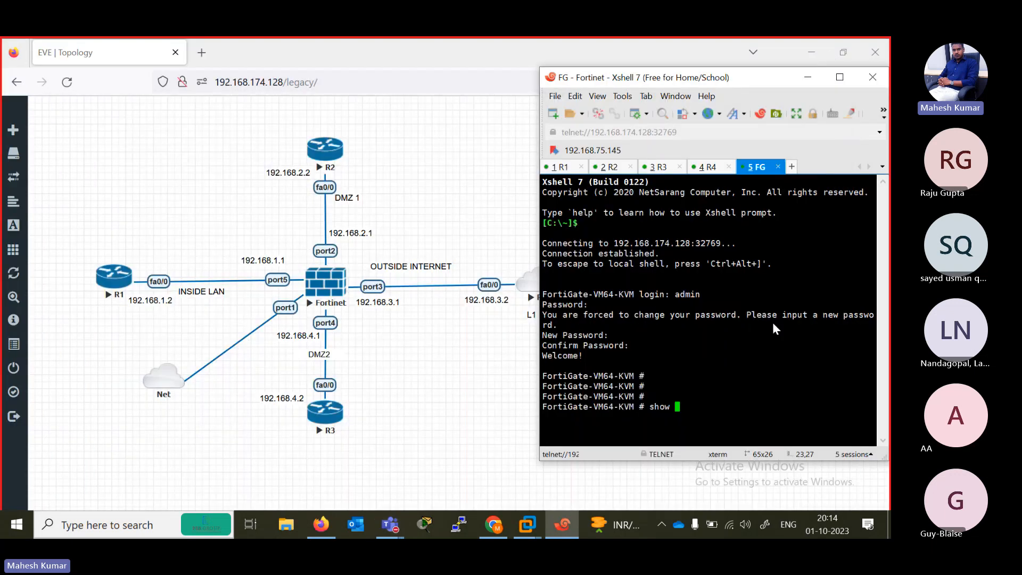
- List the FortiGate's interfaces in the Xshell FG session with show system interface
key(BackSpace)
key(BackSpace)
key(BackSpace)
key(BackSpace)
text(how system interface)
key(Return)
key(Up)
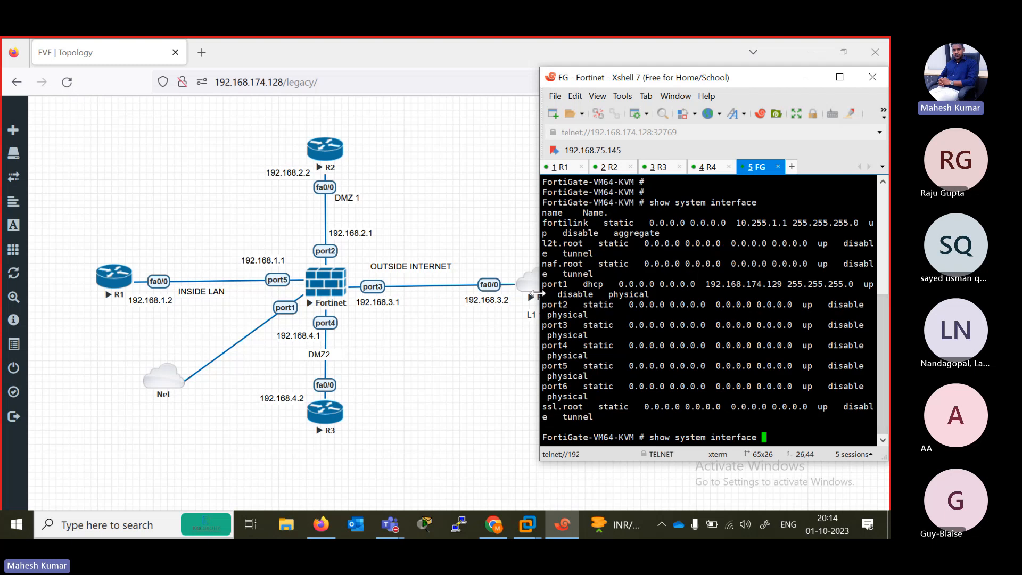
- Maximize the Xshell window and examine the FortiGate interface listing, highlighting the first three interfaces, the physical ports and port1's IP address
drag(537, 292, 439, 292)
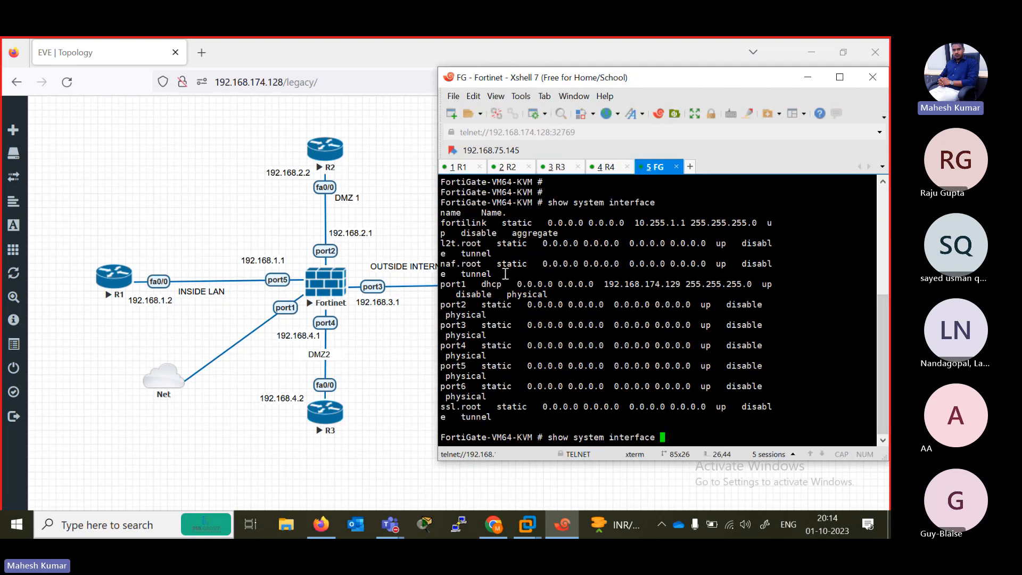
click(845, 78)
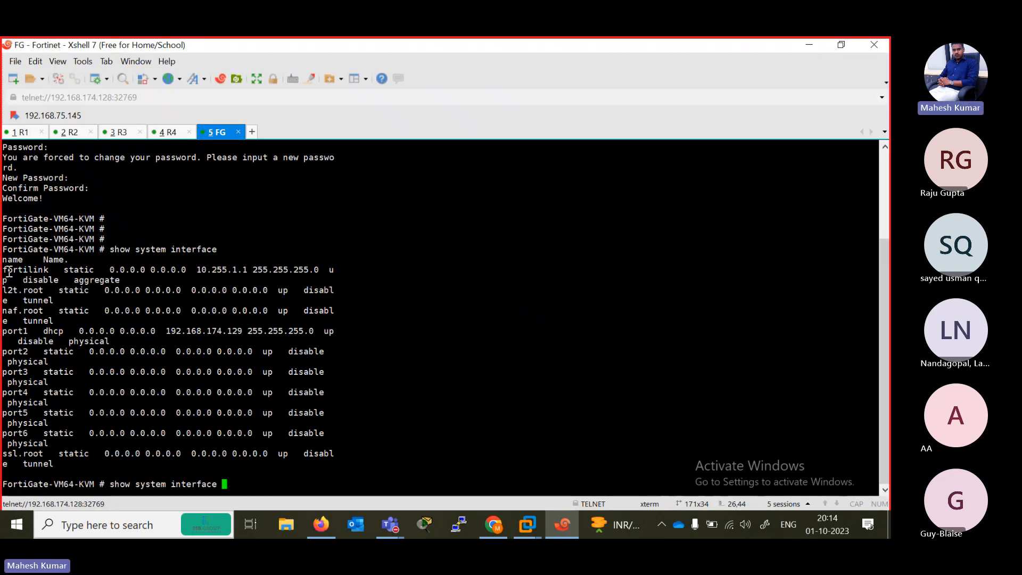
drag(2, 270, 372, 319)
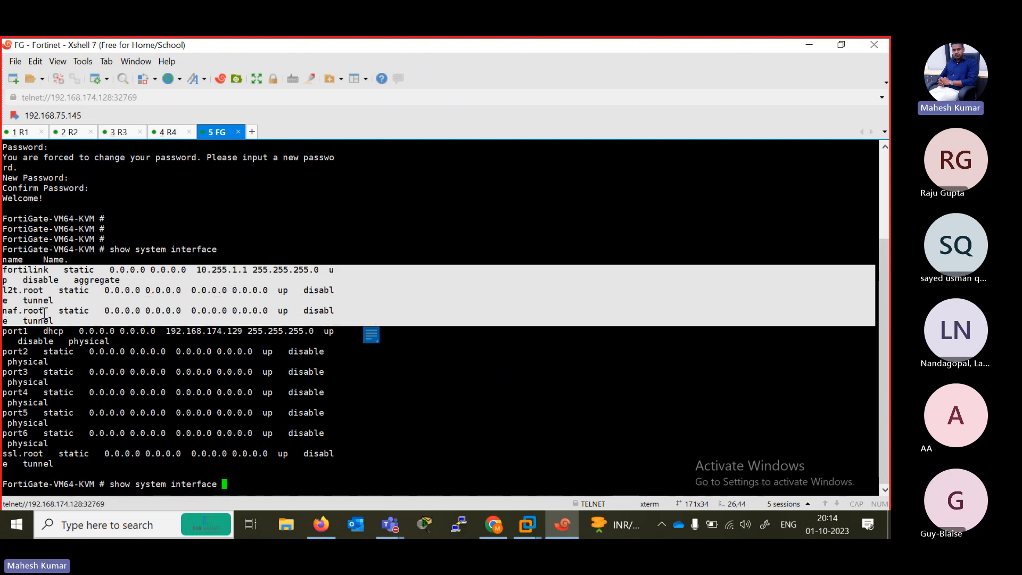
drag(3, 333, 325, 454)
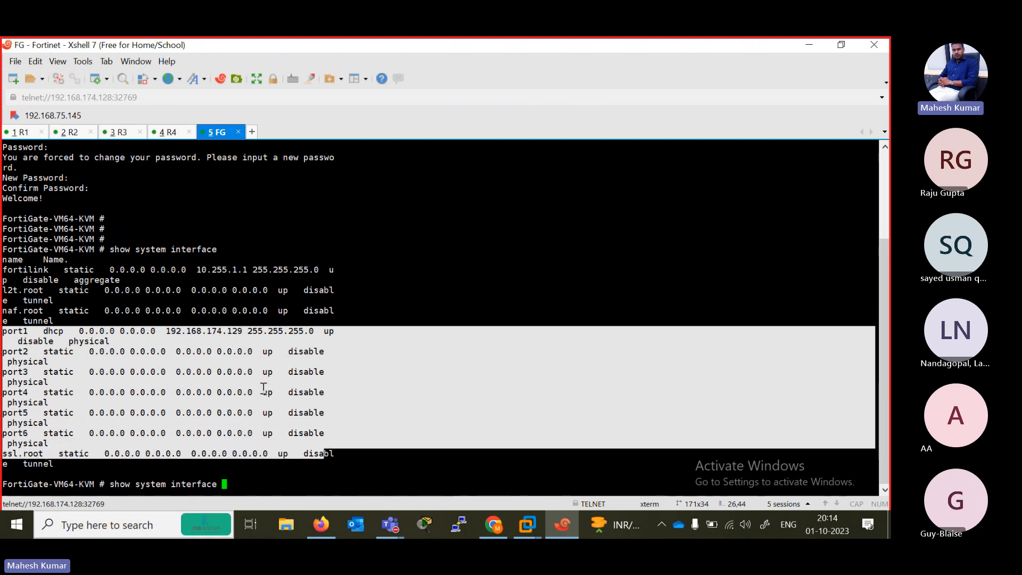
click(214, 371)
triple_click(190, 338)
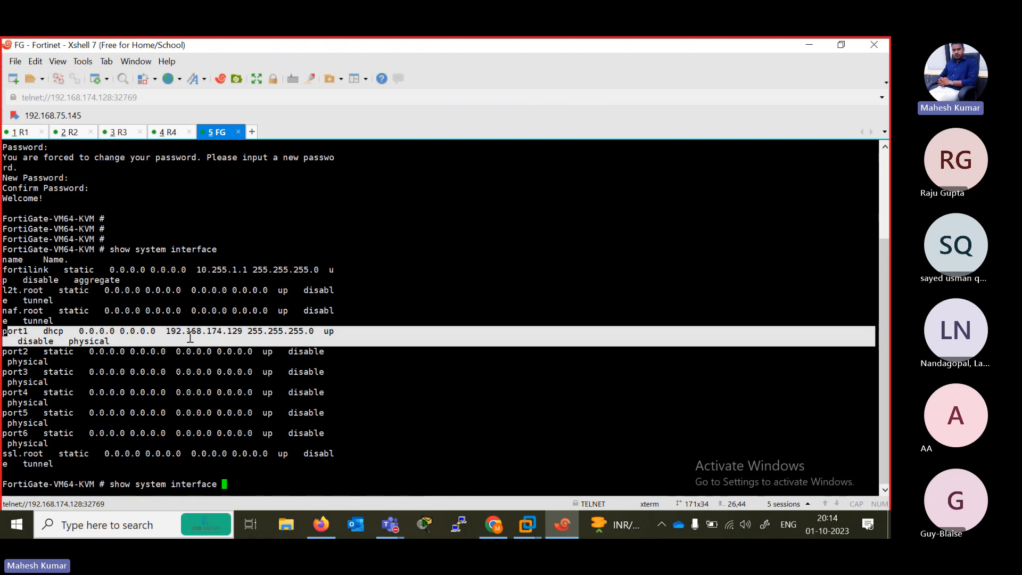
drag(269, 338, 247, 331)
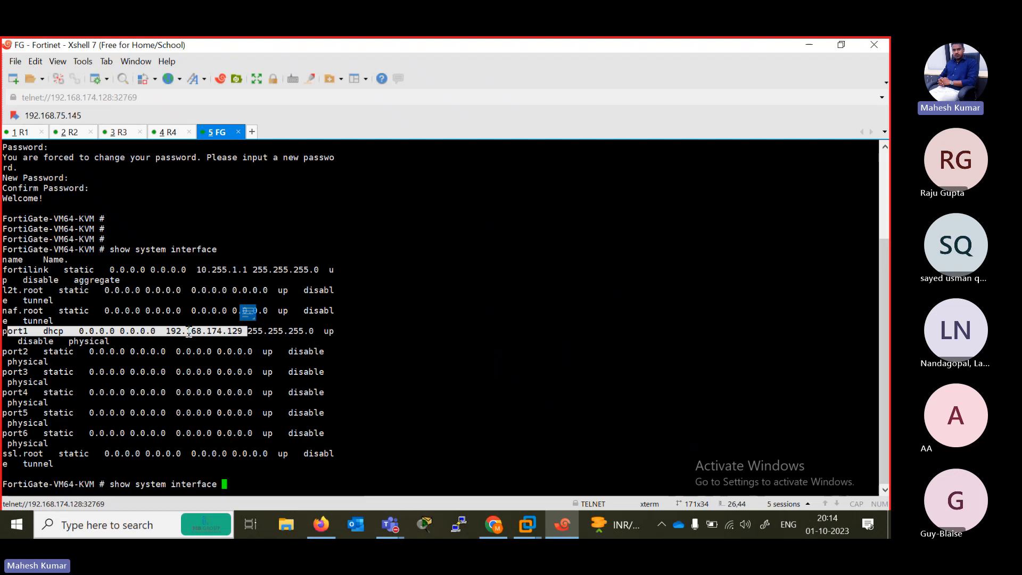
- Switch to Firefox and load the FortiGate's address 192.168.174.129 in a new browser tab
click(799, 46)
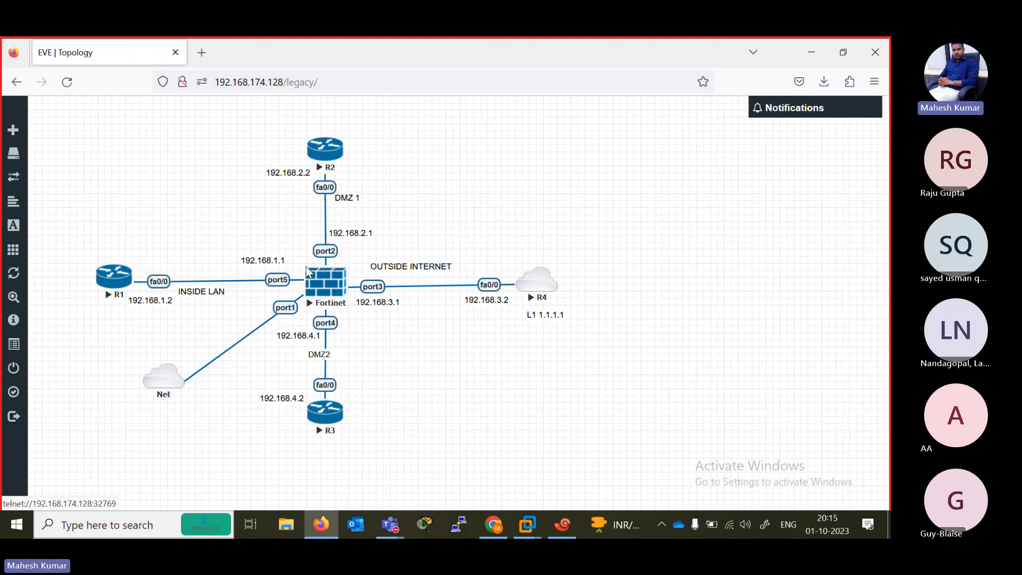
click(210, 55)
text(192.16)
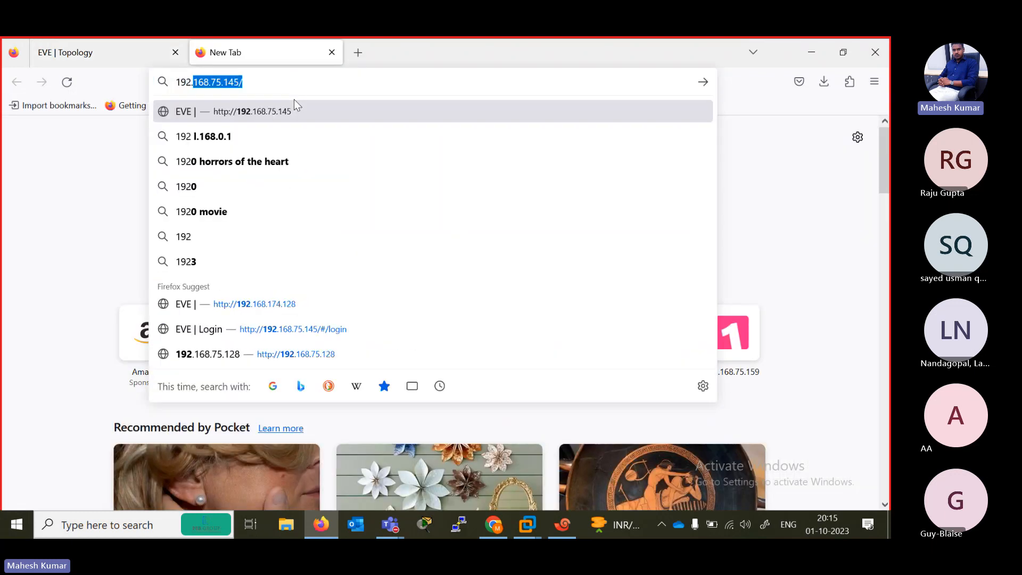
text(8.174.1)
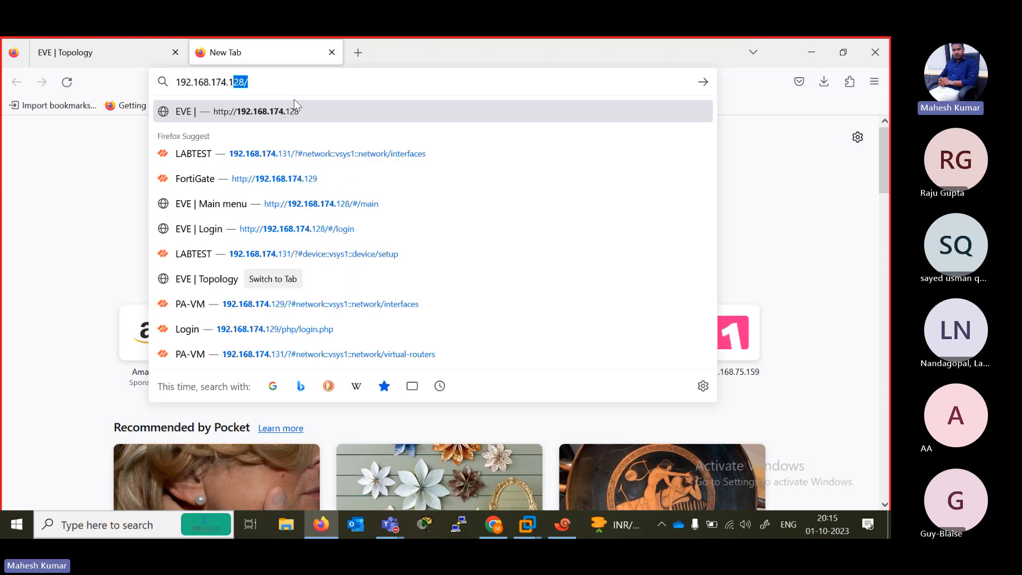
text(29)
key(Return)
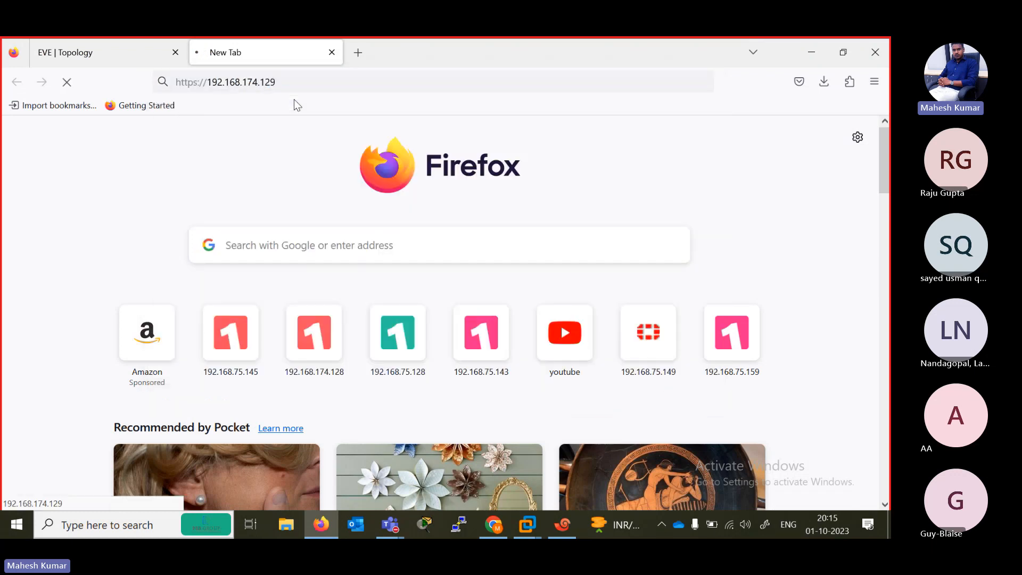
- Change the address from https to http and load the FortiGate login page at 192.168.174.129
click(199, 83)
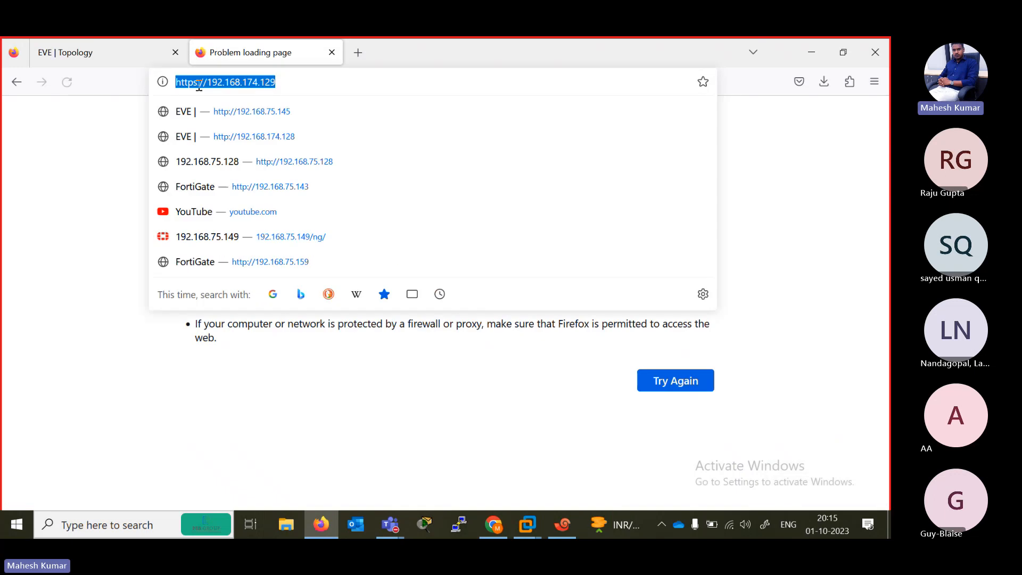
key(Left)
key(Right)
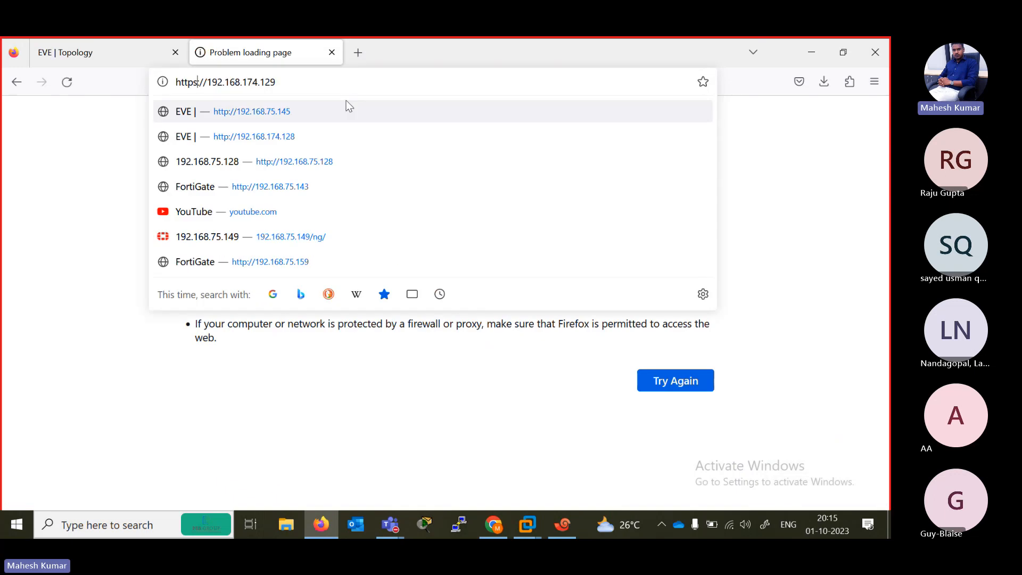
key(BackSpace)
key(Return)
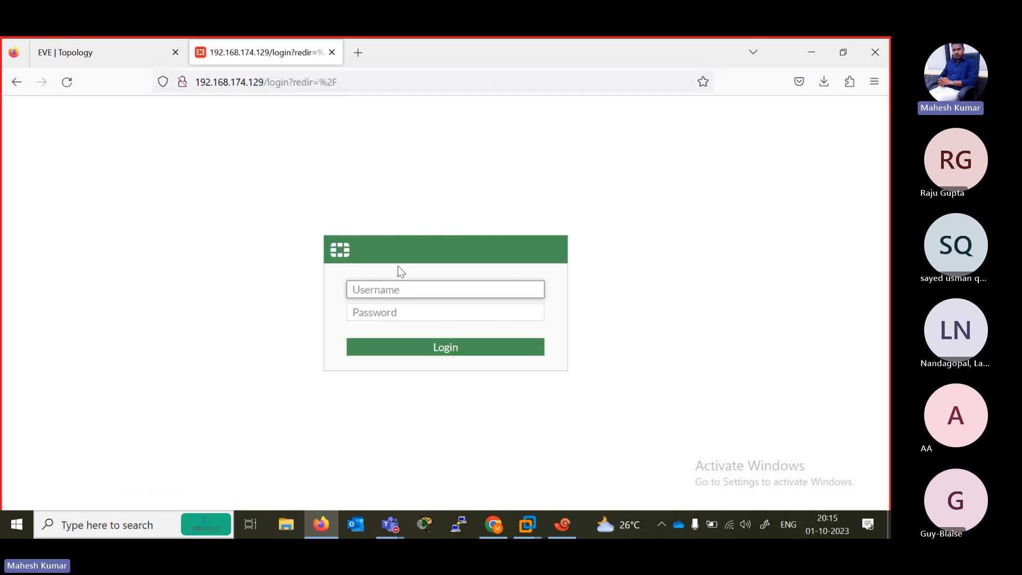
- Log in to the FortiGate web interface as admin with the account password and pass the setup prompt to the dashboard
text(admin)
key(Tab)
text(a)
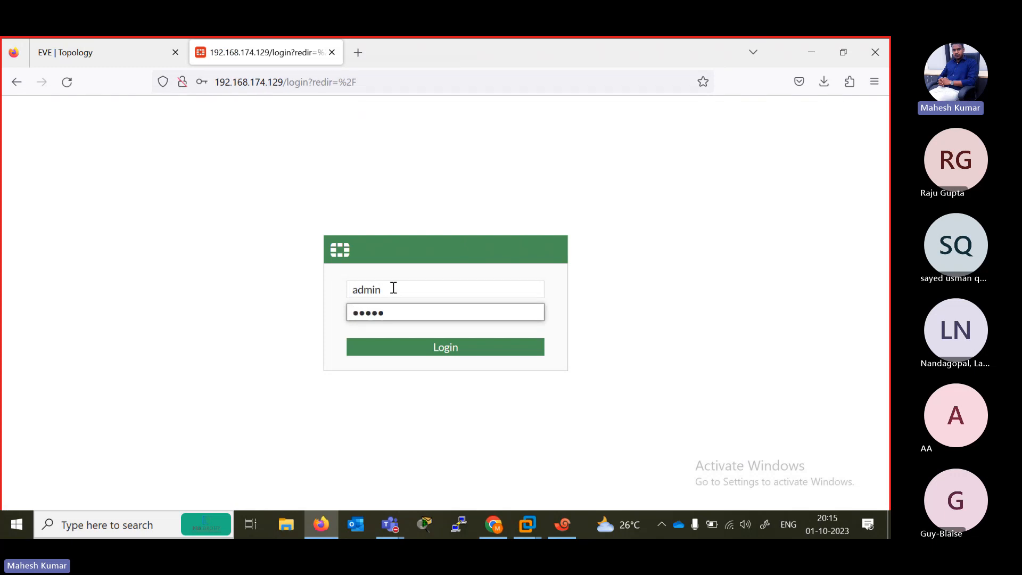
key(Return)
click(394, 256)
click(482, 378)
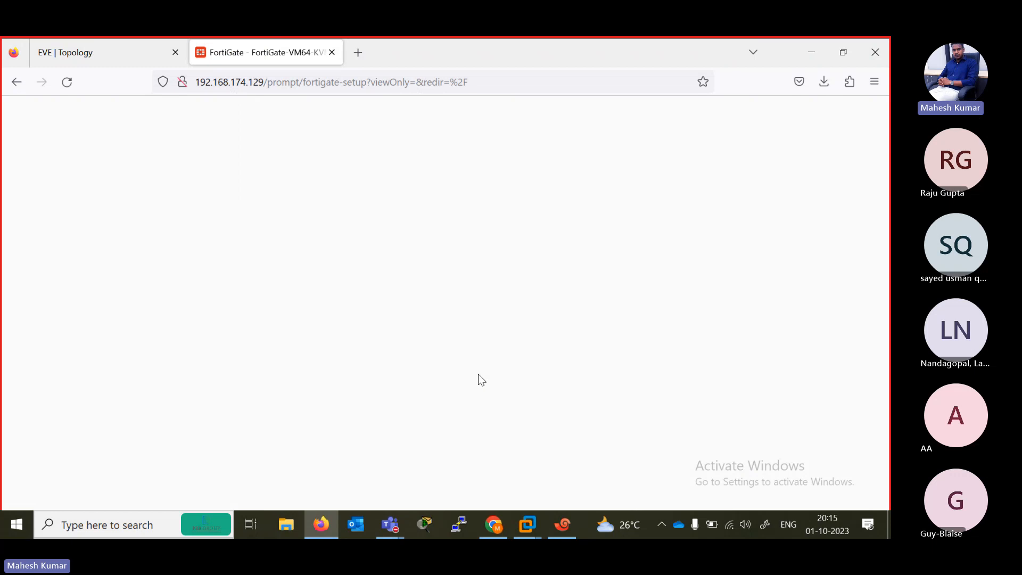
click(492, 484)
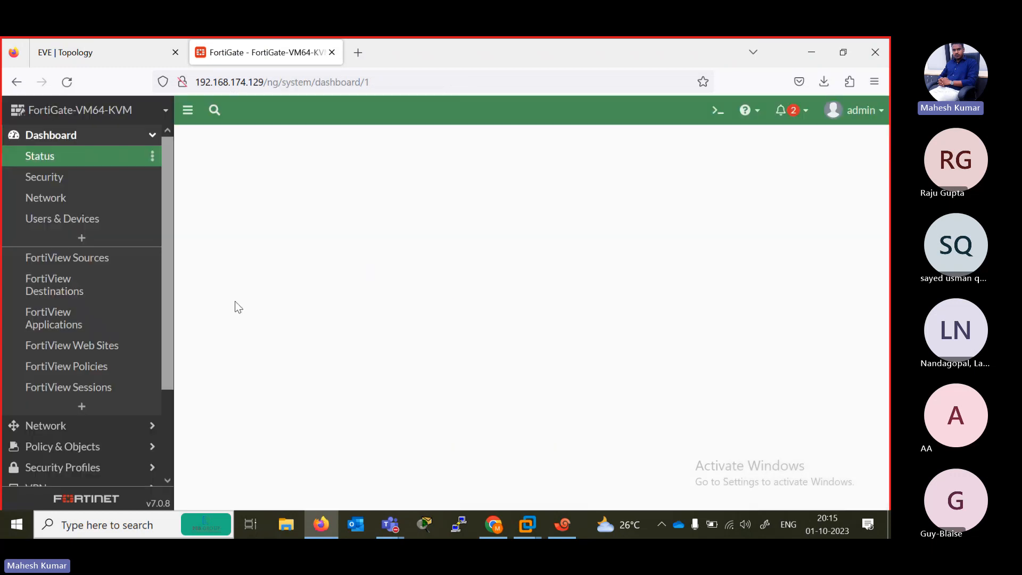
- Return to the EVE topology page and look over the Fortinet firewall's port connections
click(91, 51)
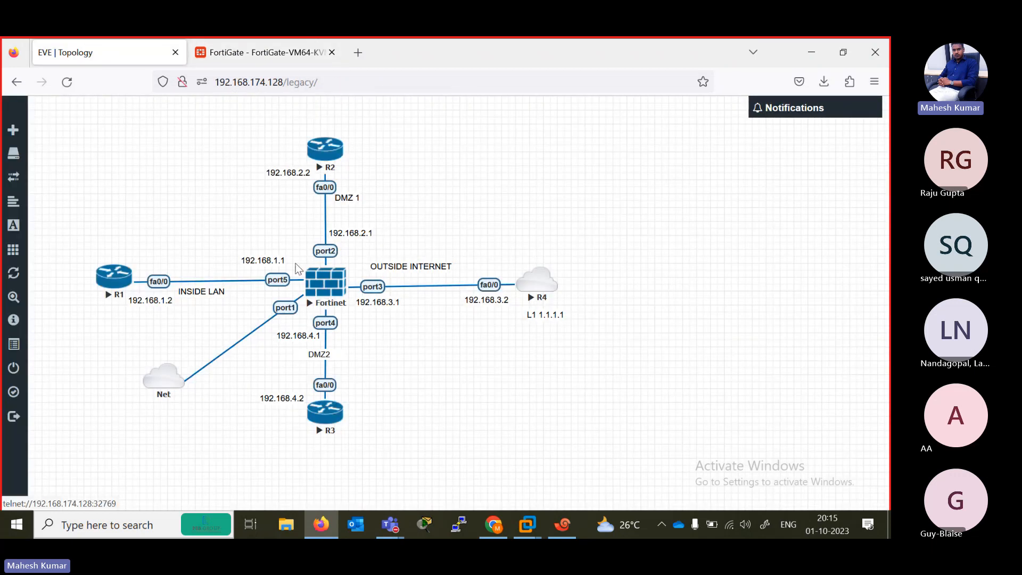
click(275, 40)
click(132, 58)
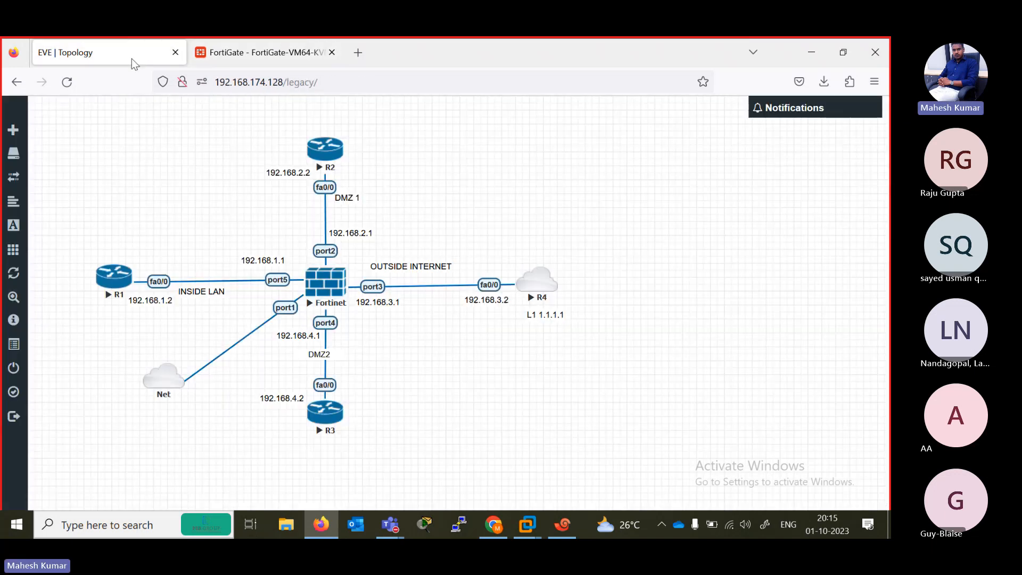
- In the Xshell FG session, run show system interface, request its list of interface names, and highlight the entries from port1 to ssl.root
click(562, 524)
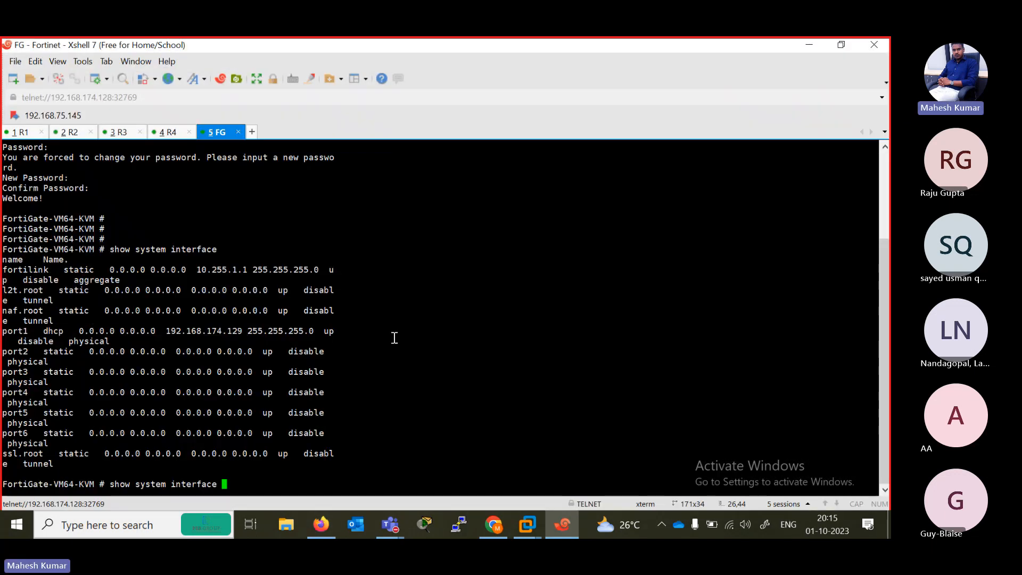
key(Return)
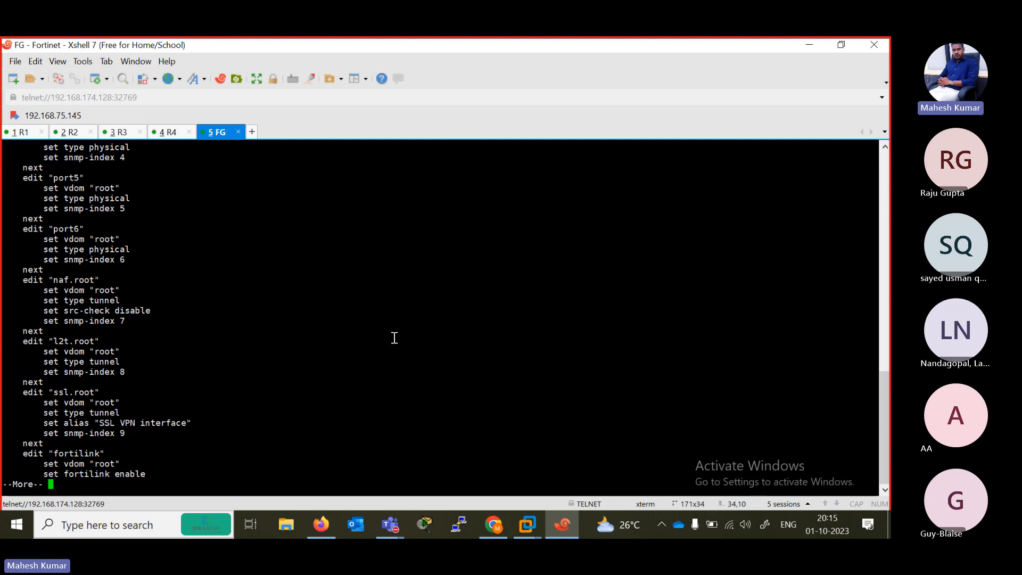
key(space)
text(show system interface)
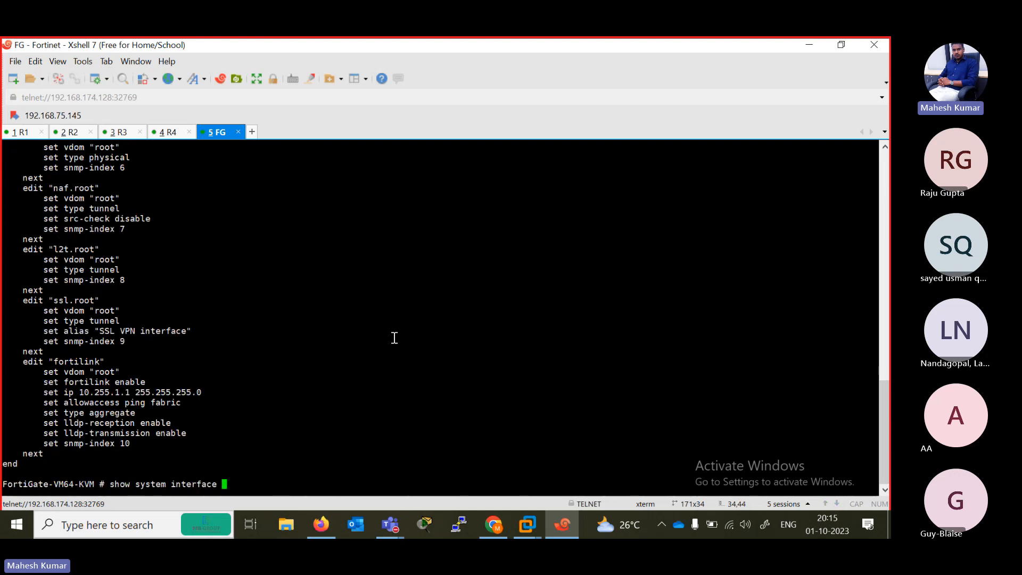
key(question)
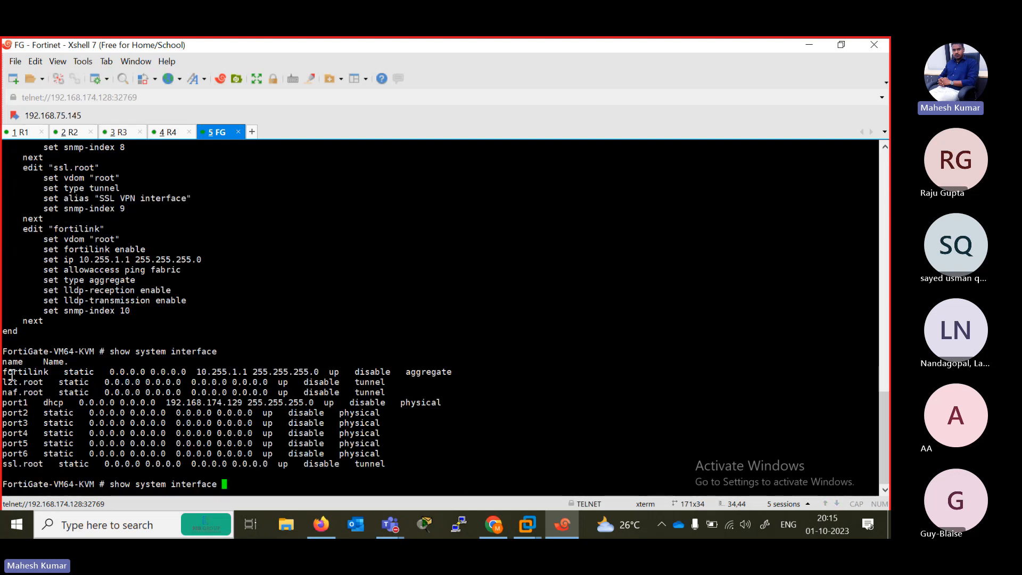
drag(6, 398, 401, 469)
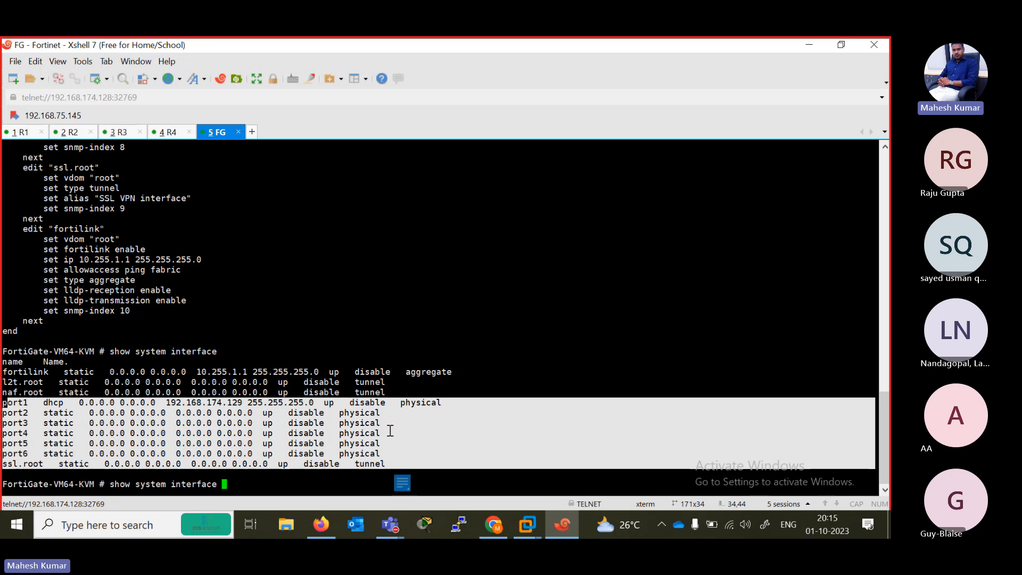
click(94, 411)
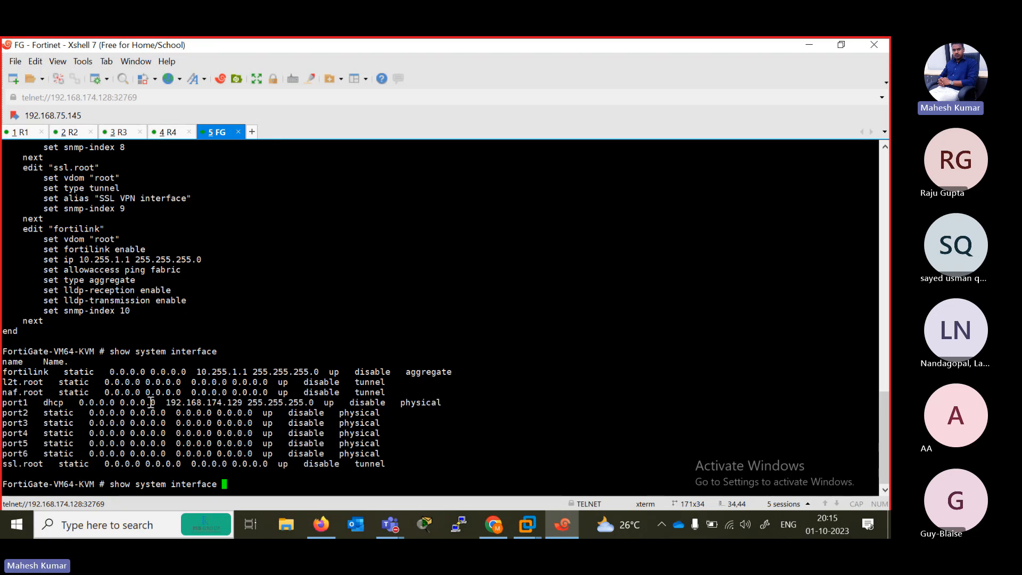
- Page through the FortiGate's show system interface output to the end, and run the command again
key(Return)
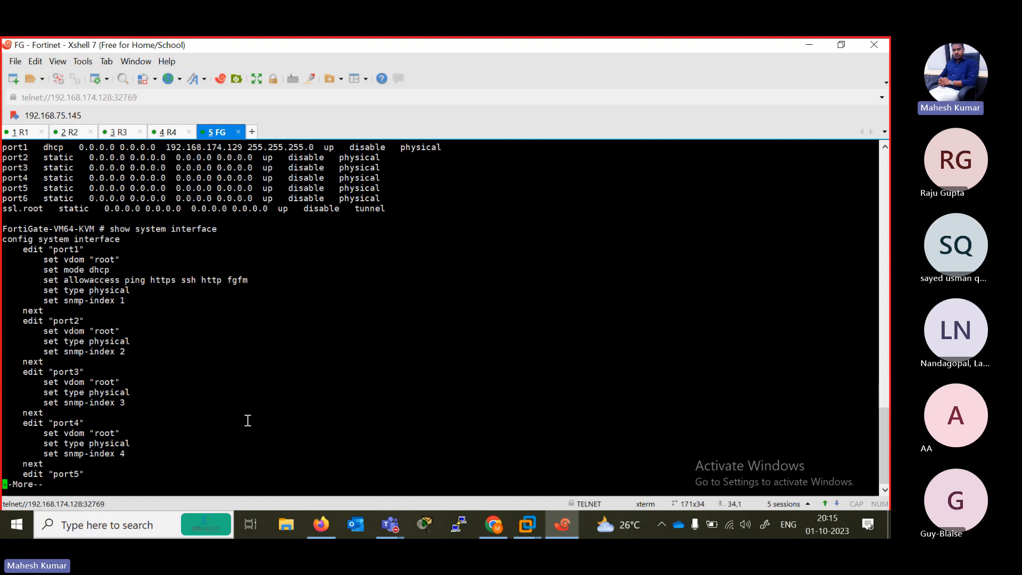
key(space)
key(space)
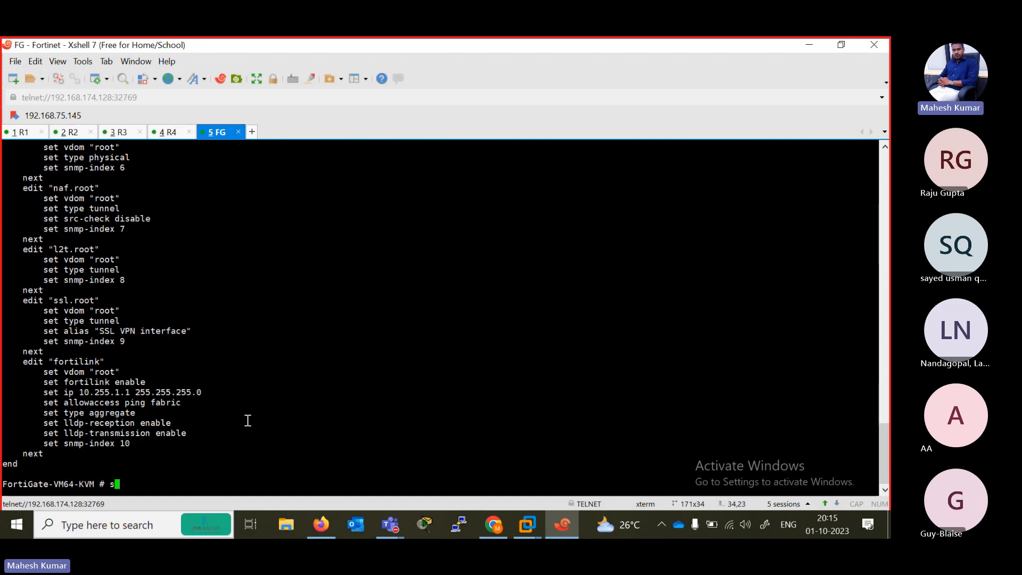
key(Up)
key(Return)
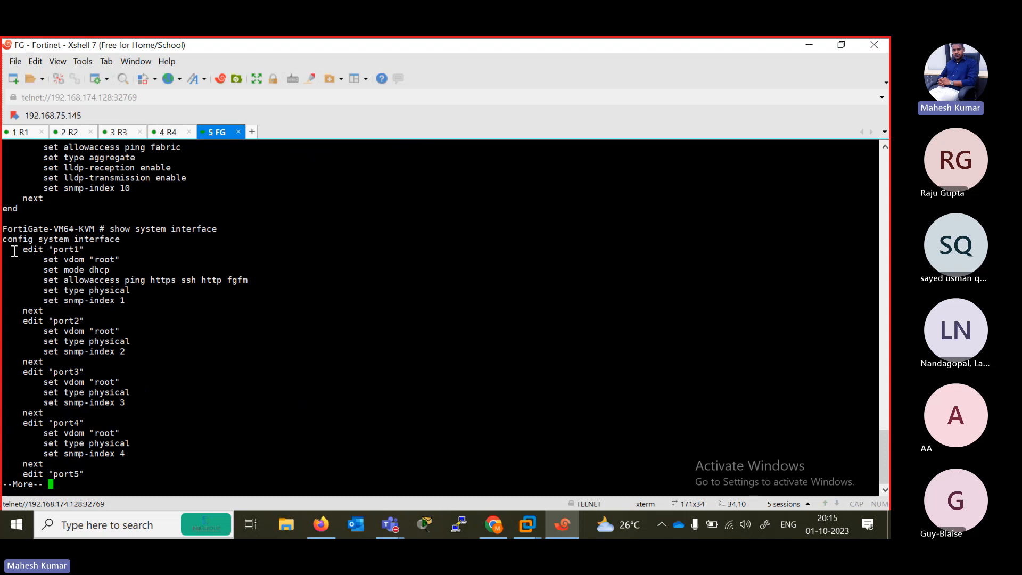
- Examine port1's configuration in the output, highlighting its name, the set mode dhcp line and the set allowaccess line
drag(14, 250, 120, 260)
drag(43, 270, 117, 269)
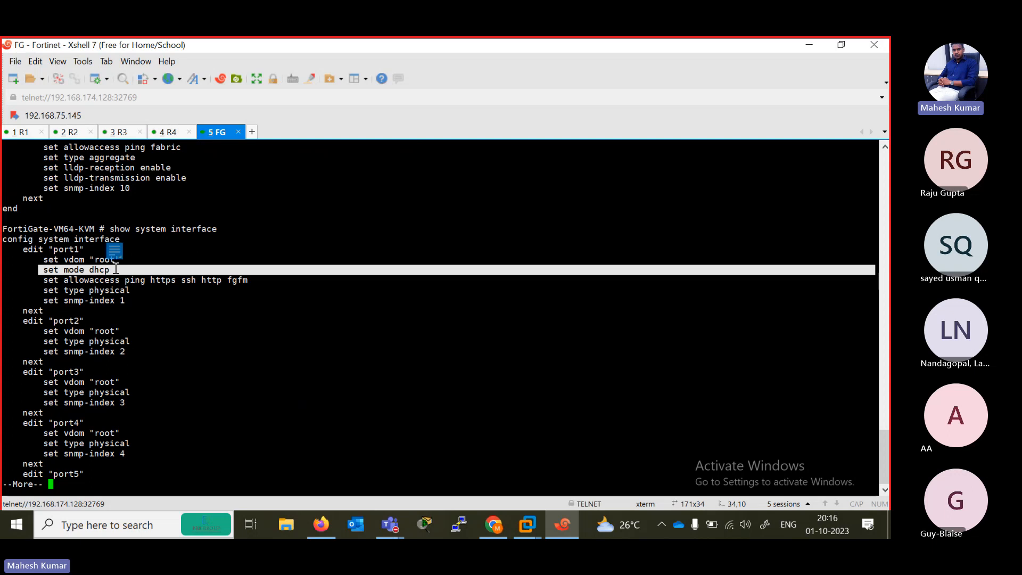
click(34, 280)
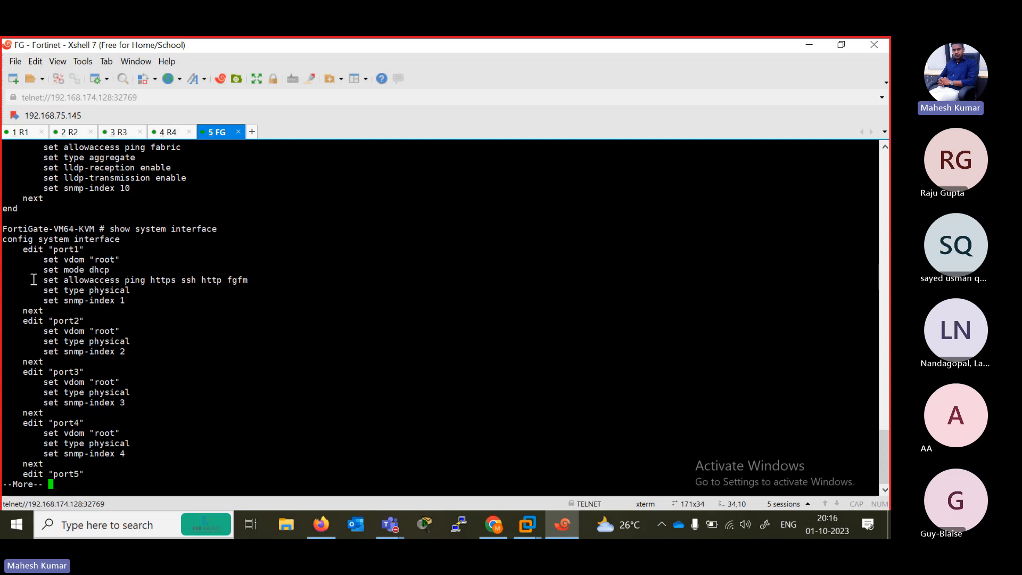
drag(33, 279, 253, 277)
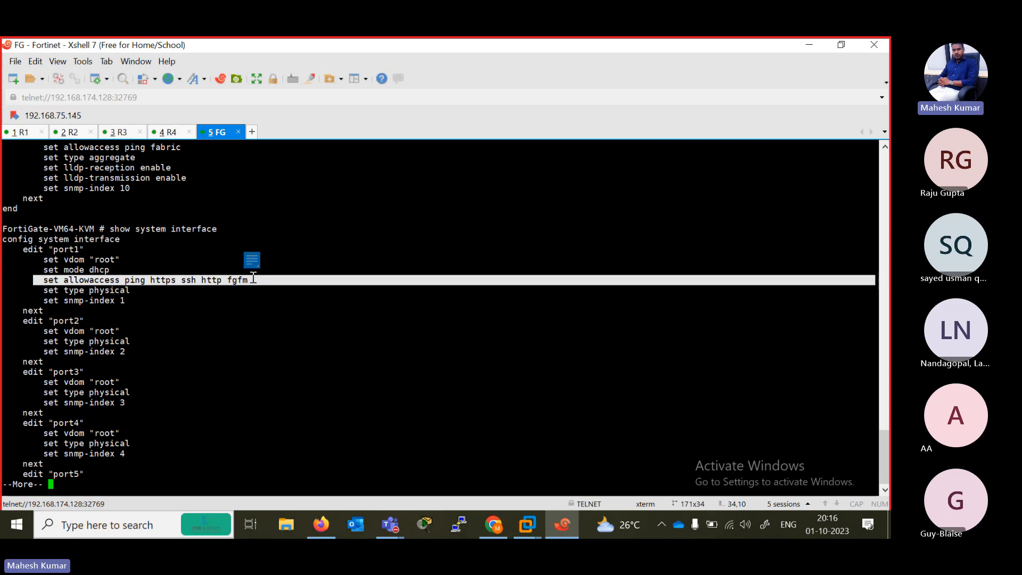
drag(43, 252, 88, 249)
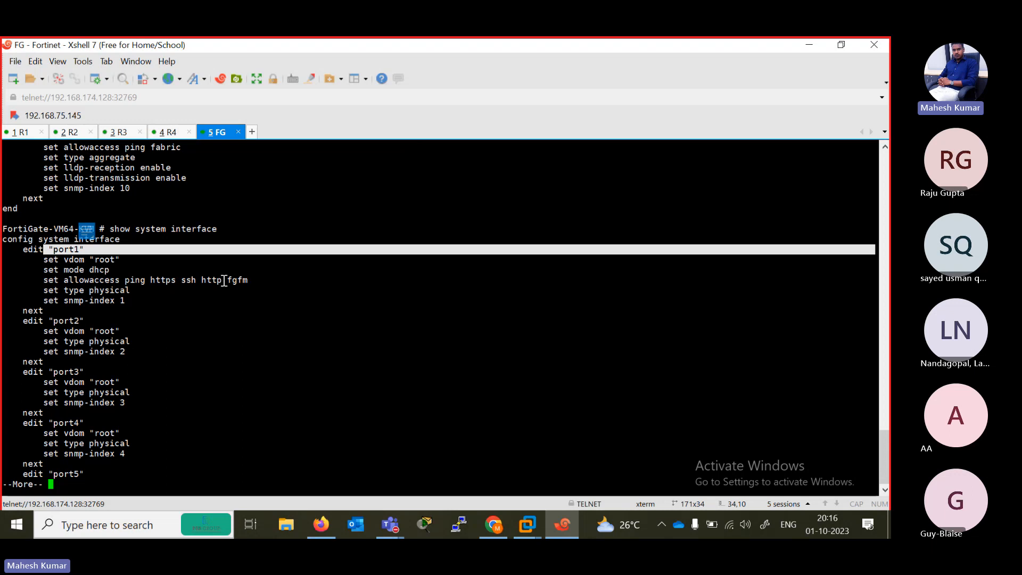
drag(225, 280, 151, 281)
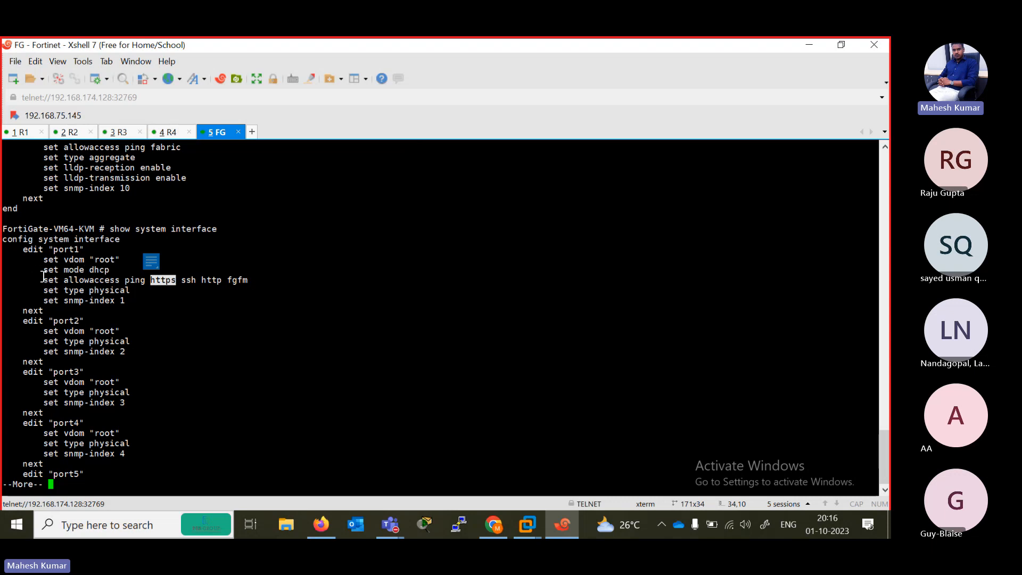
drag(40, 280, 249, 279)
drag(20, 250, 86, 249)
- Quit the paged output, compare port1's allowaccess line with the settings of port2, port3 and port4, and add blank prompt lines
key(q)
drag(15, 301, 158, 328)
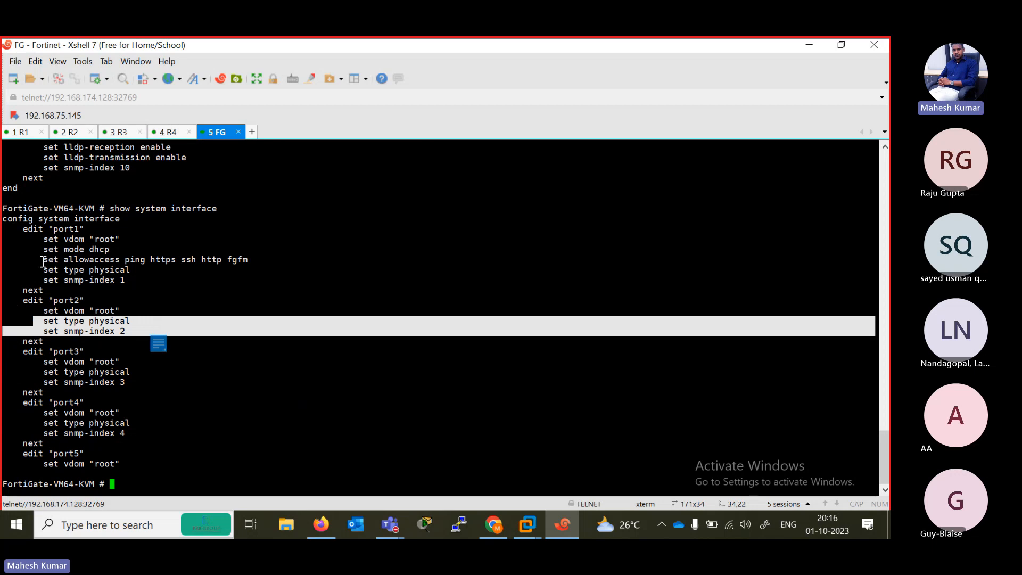
drag(42, 261, 263, 264)
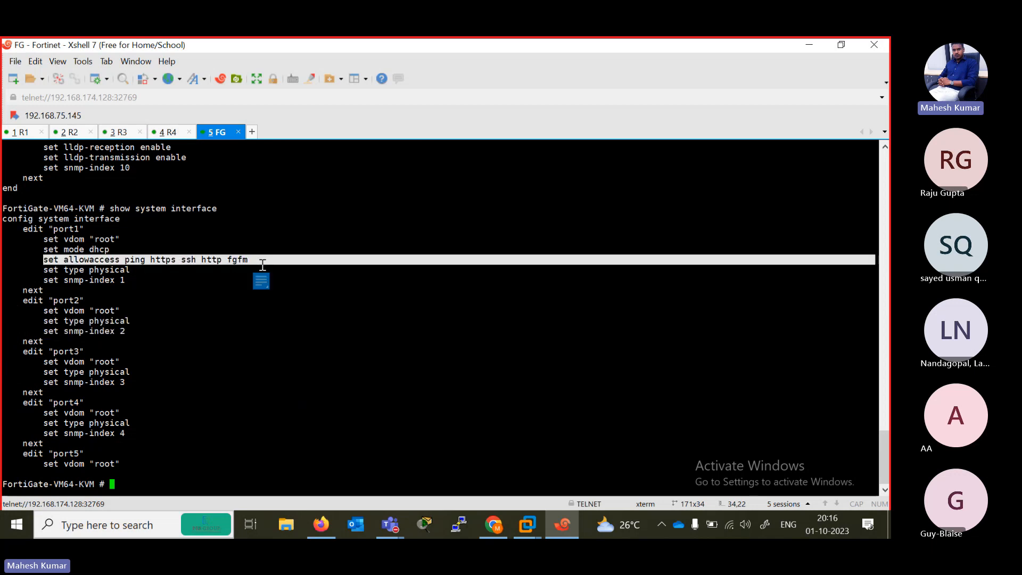
drag(53, 369, 115, 372)
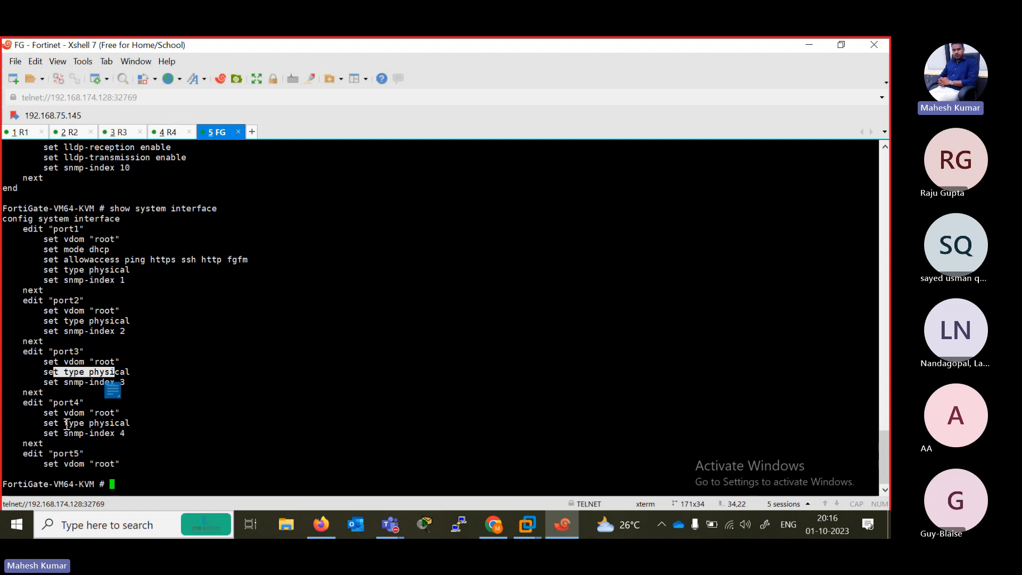
drag(64, 424, 179, 443)
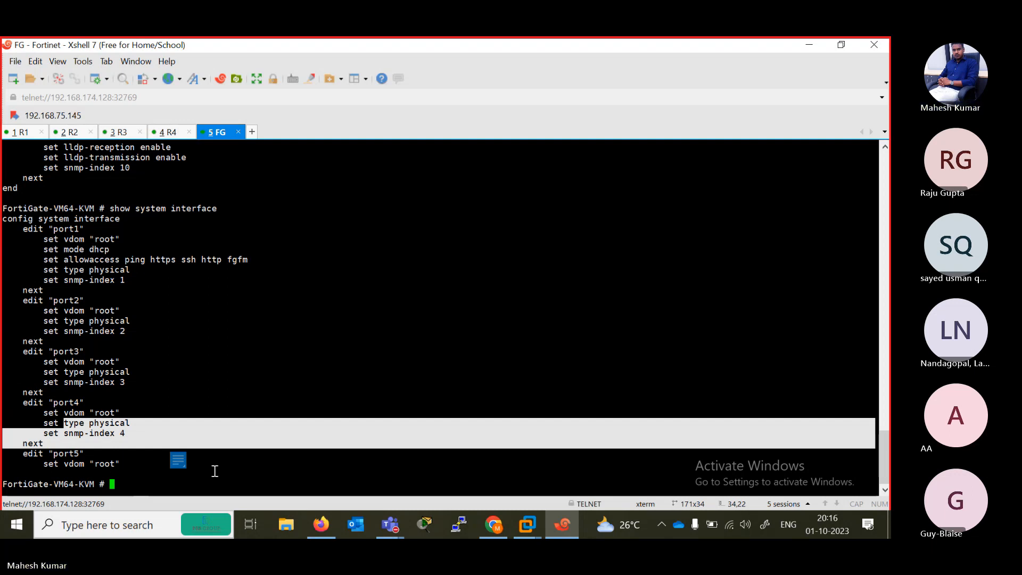
click(230, 476)
key(Return)
key(Return)
key(Return)
key(Return)
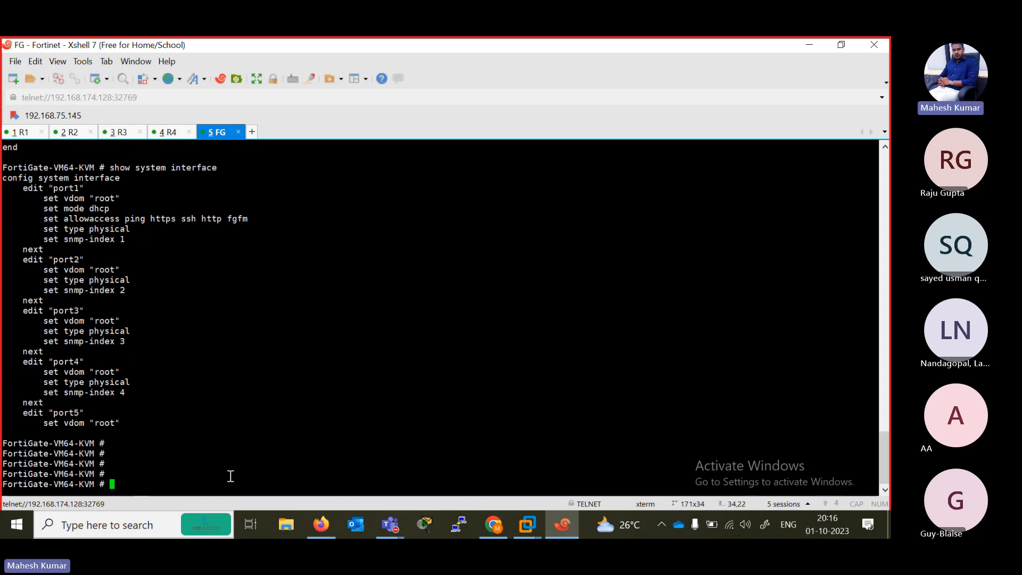
- Switch to Firefox to view the FortiGate status dashboard, and return to the Xshell FG session
click(809, 44)
click(247, 52)
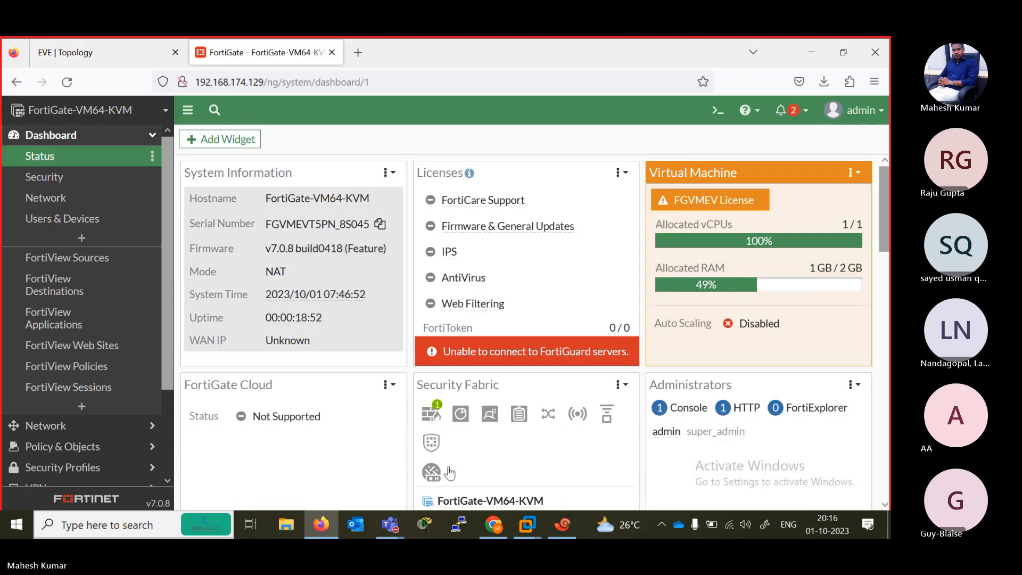
click(562, 524)
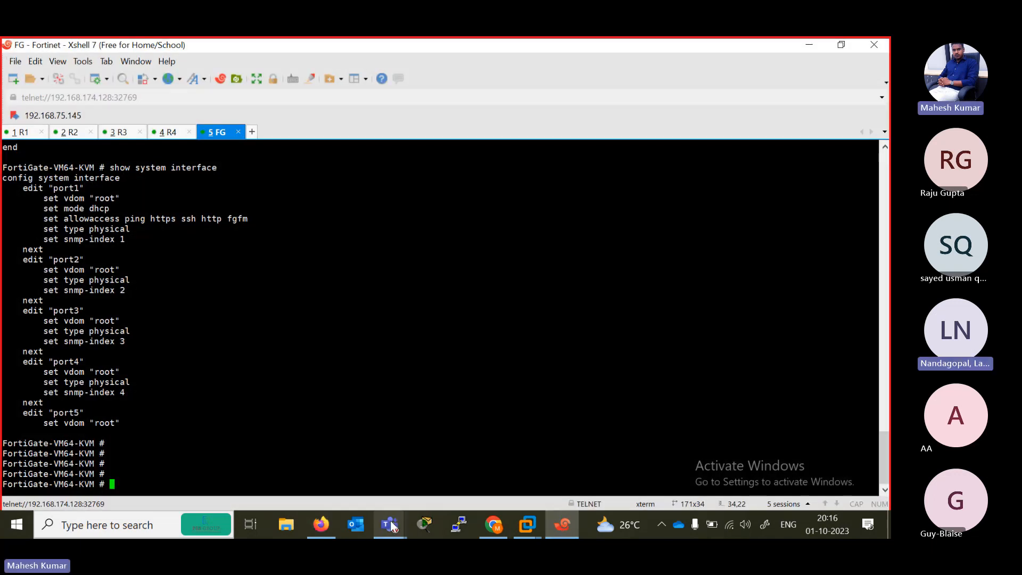
- Switch to the Microsoft Teams meeting window and dismiss the recording notification
mouse_move(391, 526)
click(420, 445)
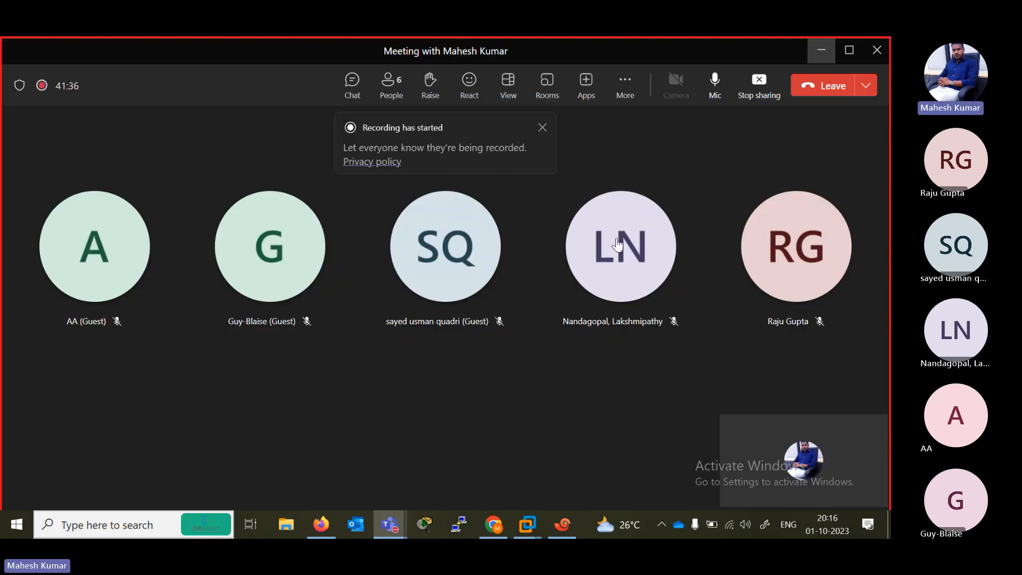
click(542, 128)
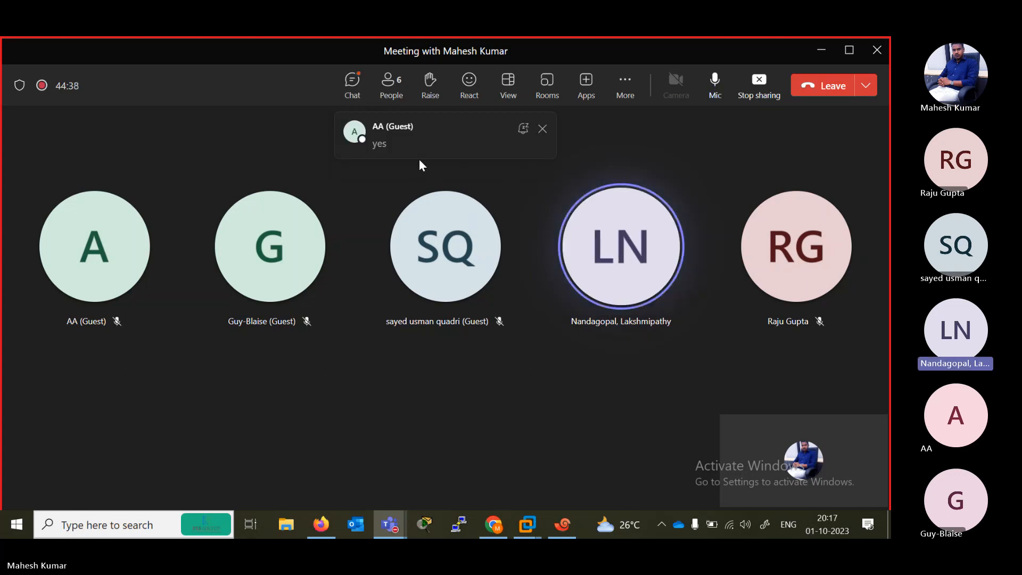
- Dismiss the chat notification, switch to Chrome, and open the full EVENG LAB SETUP playlist on the FIREWALLCAFE YouTube channel
click(543, 128)
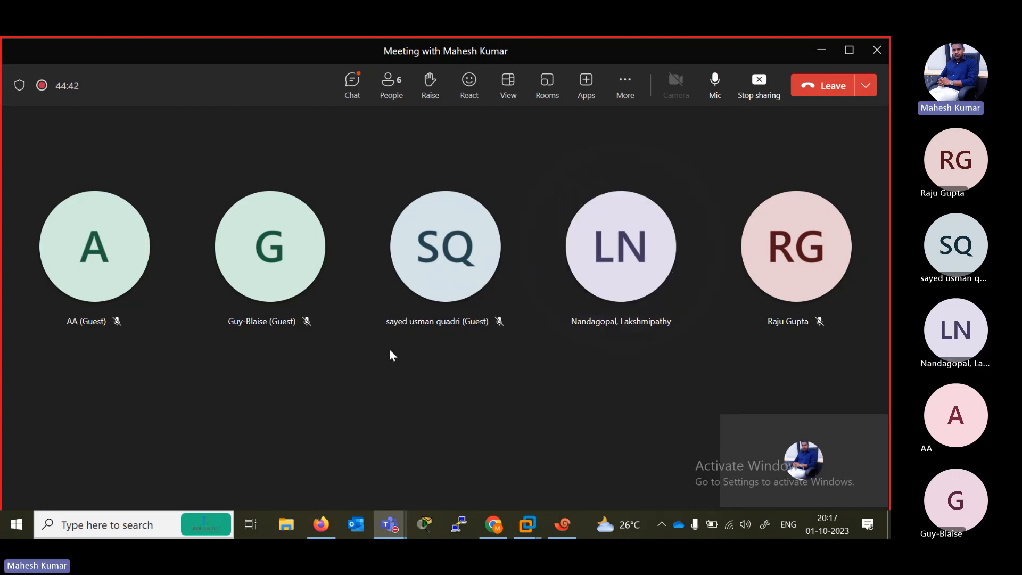
click(493, 524)
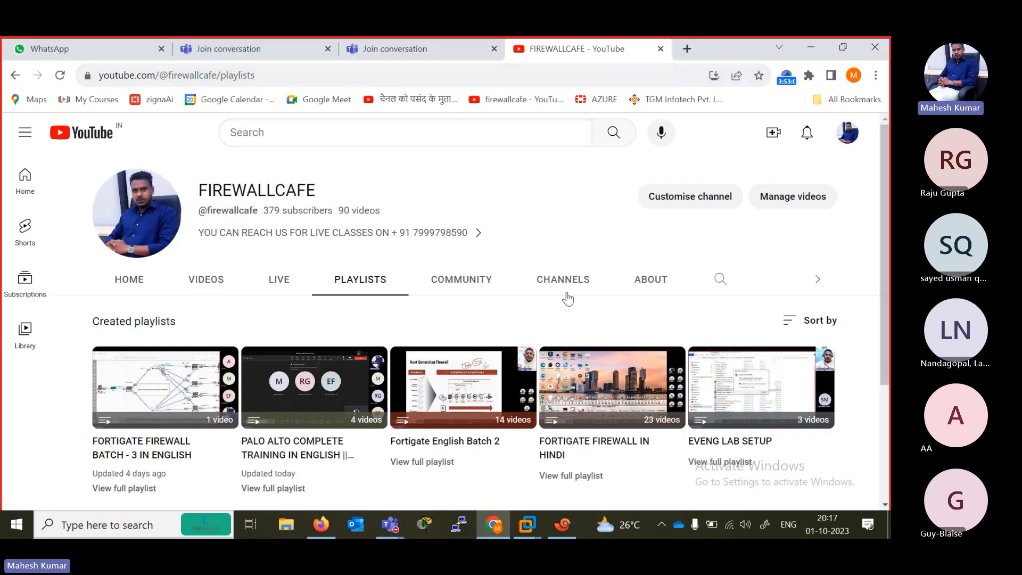
click(559, 282)
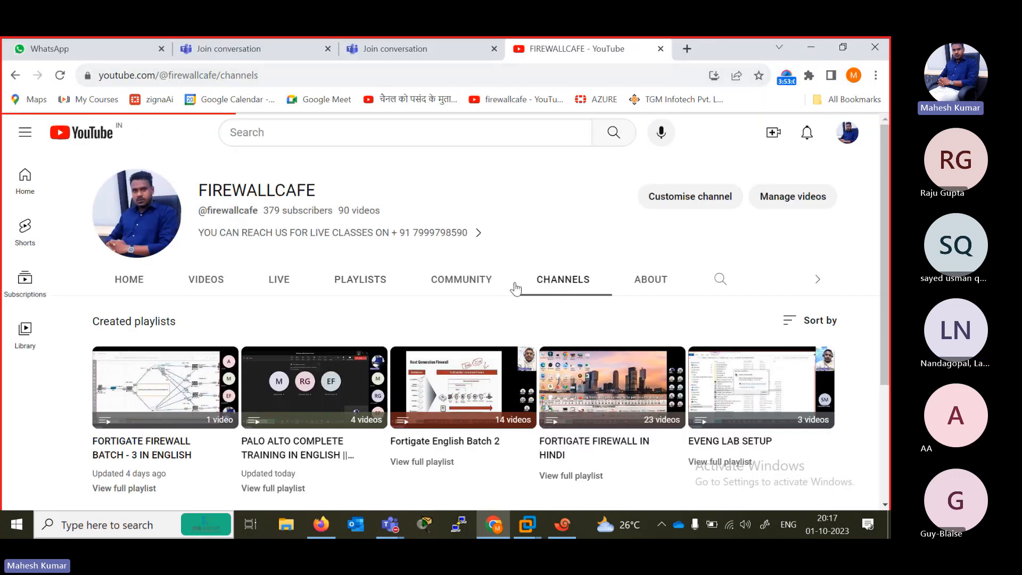
click(362, 279)
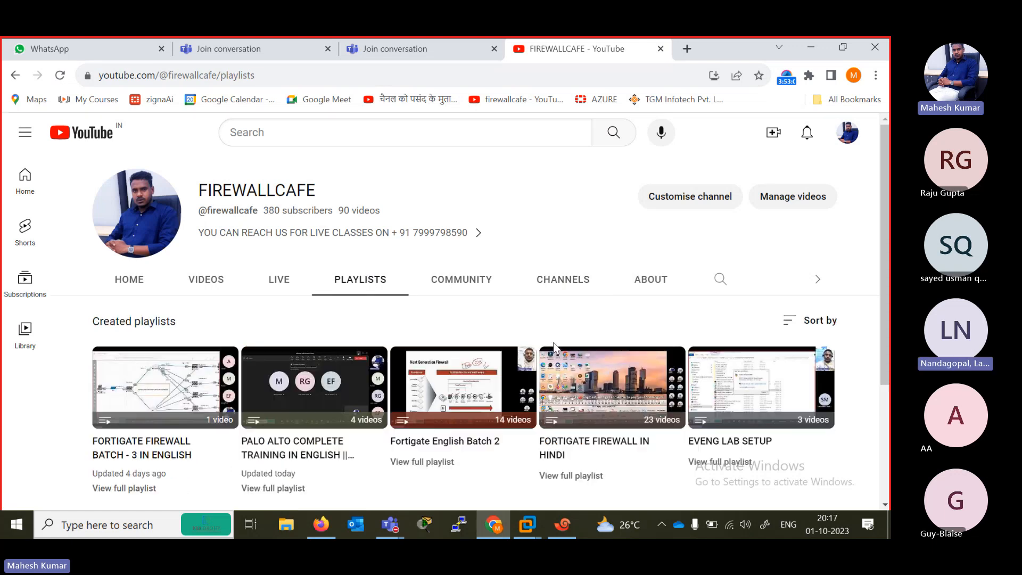
scroll(745, 330, down, 1)
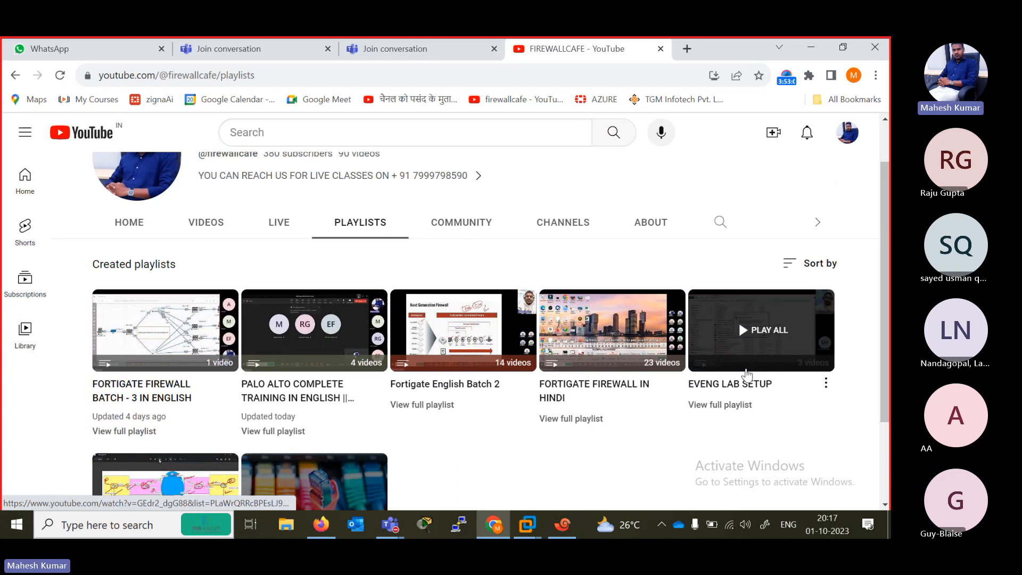
click(732, 407)
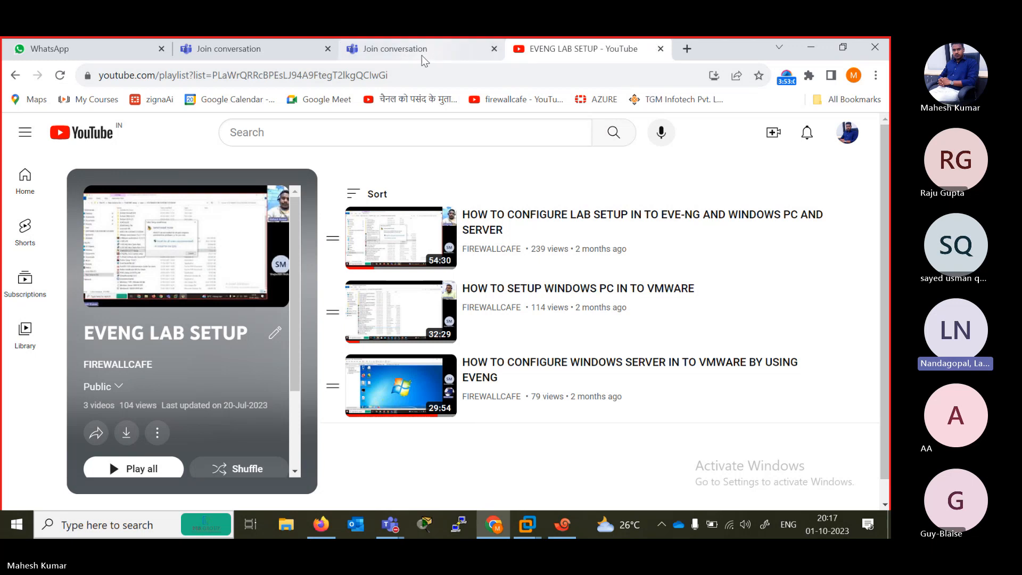
- Check the two Teams join pages, read the EVENG LAB SETUP playlist's description, and minimize Chrome
click(255, 48)
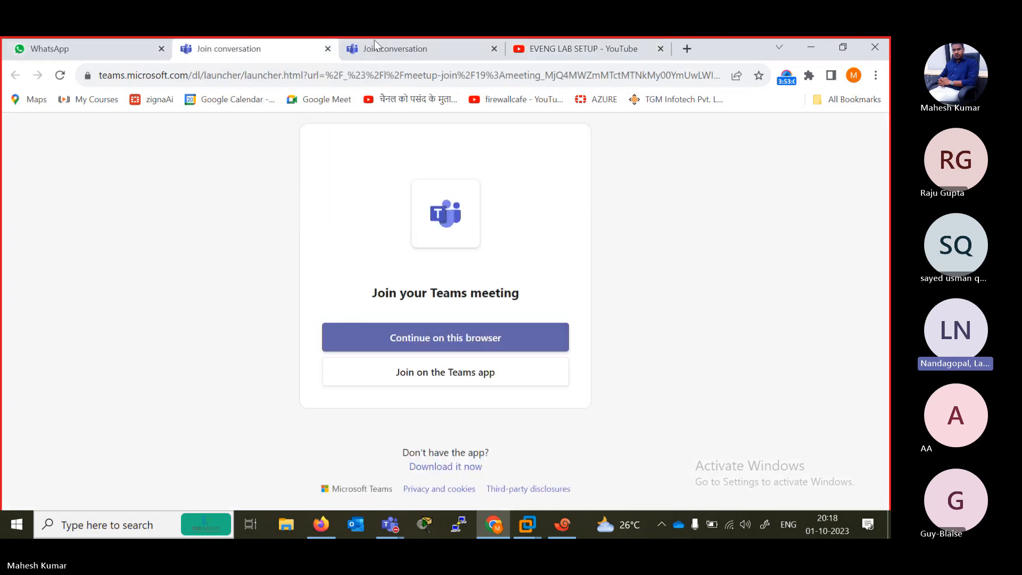
click(390, 45)
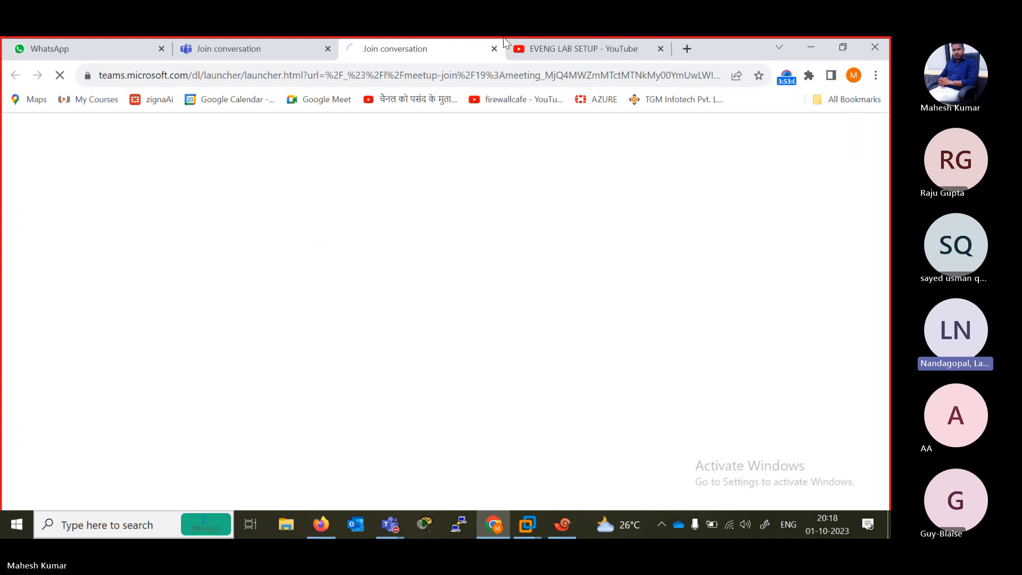
click(557, 48)
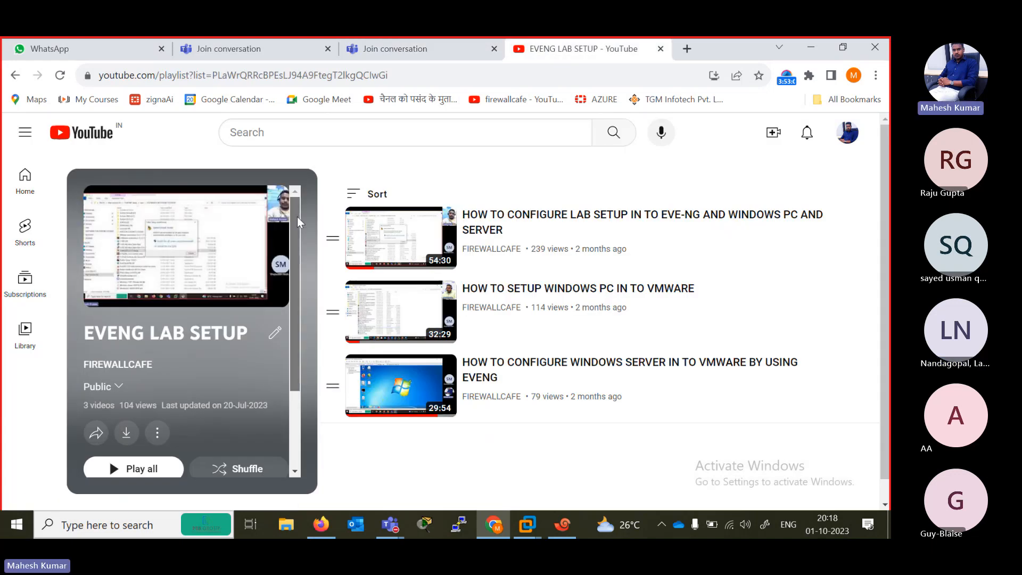
scroll(297, 216, down, 2)
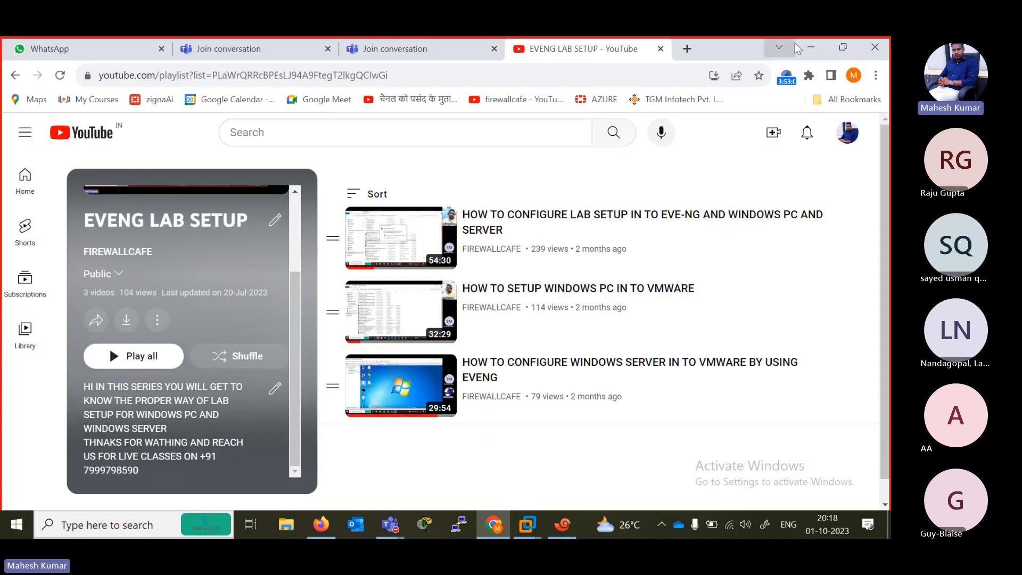
click(810, 49)
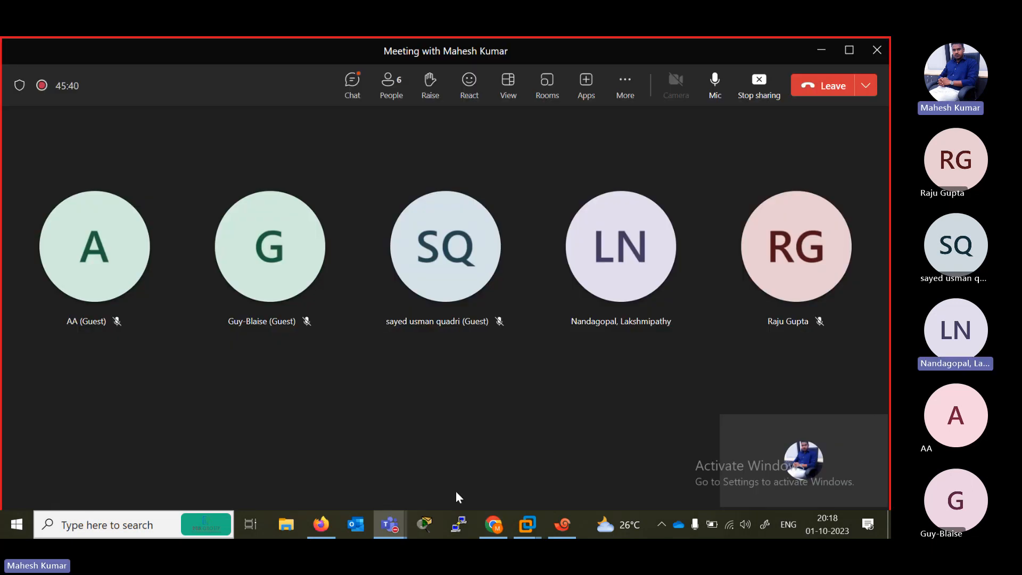
- Switch to Firefox and review the entries of the Dashboard section in the FortiGate navigation
click(319, 532)
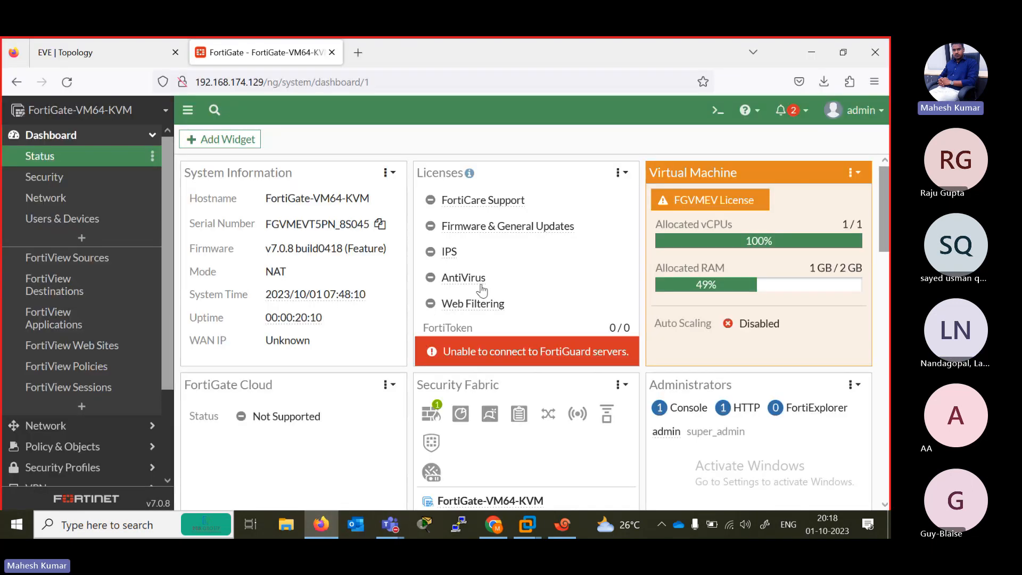
click(152, 135)
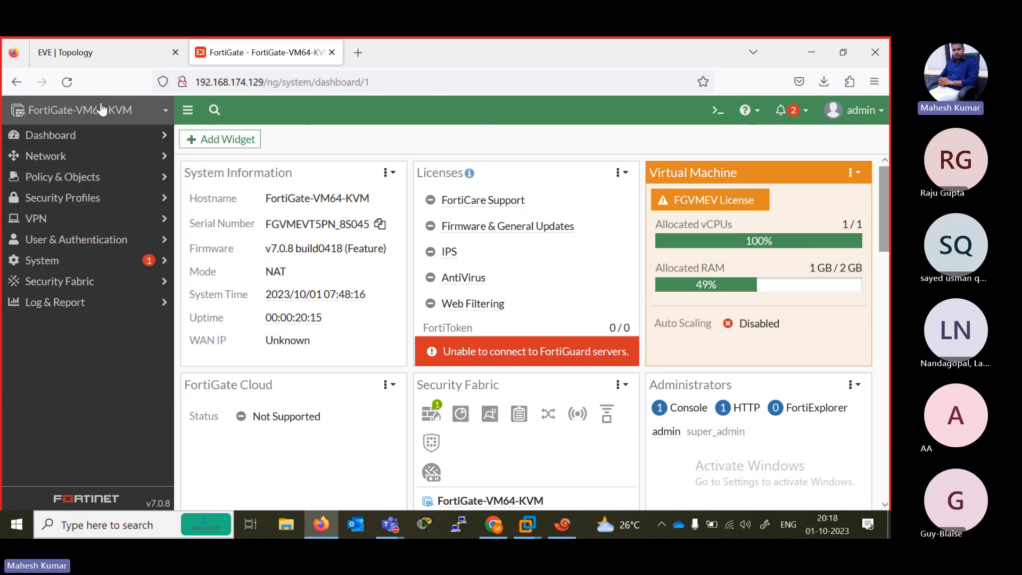
click(75, 139)
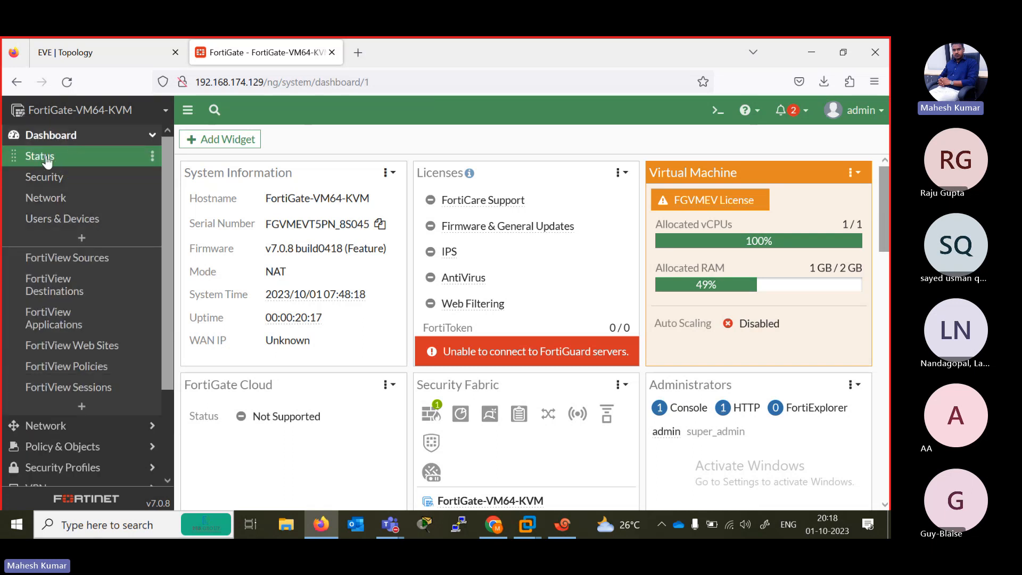
click(152, 136)
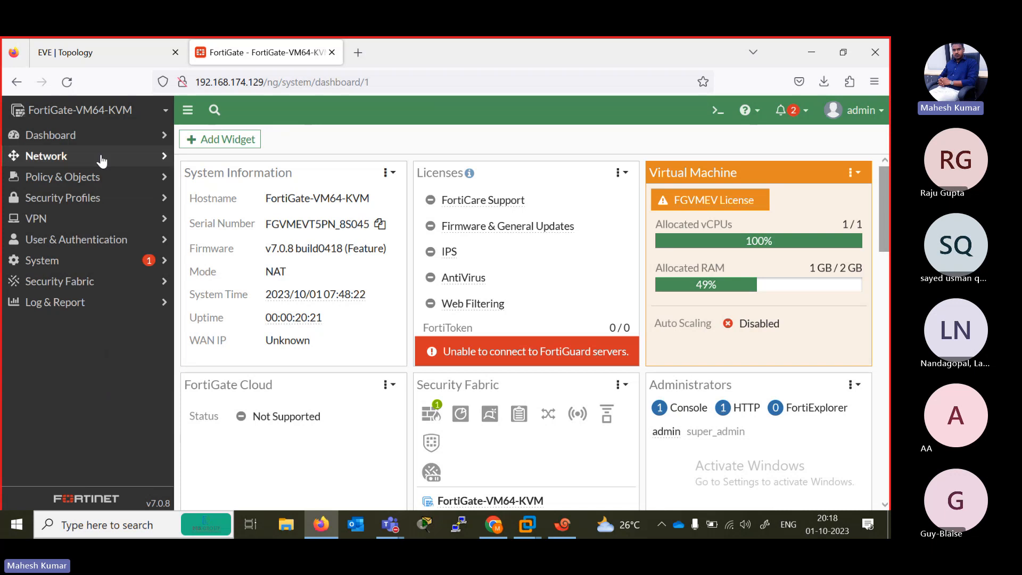
- Open the Network section's Interfaces page and review the physical ports' IP/netmask and administrative access
click(47, 156)
click(35, 181)
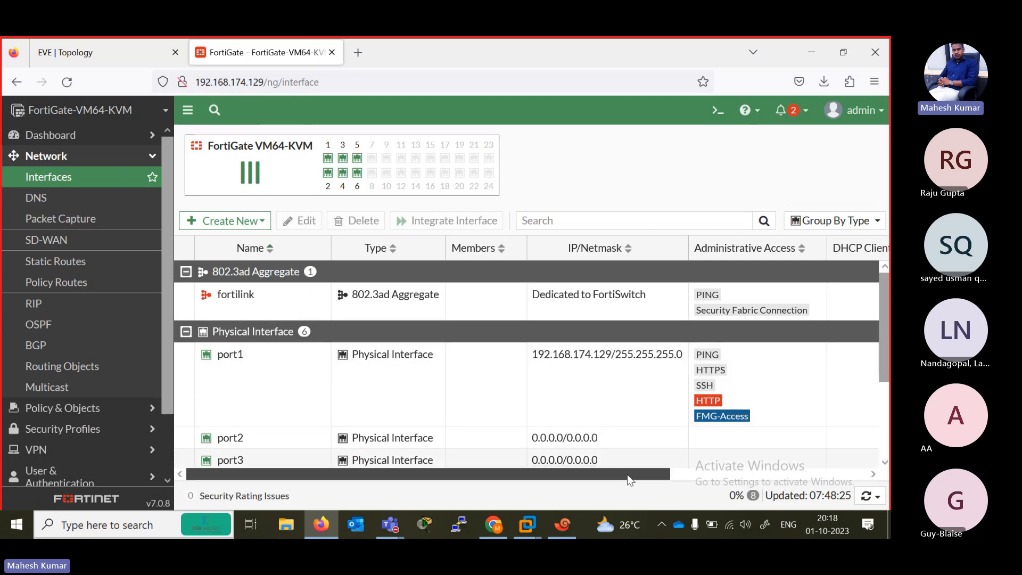
mouse_move(629, 478)
mouse_down()
mouse_move(830, 479)
mouse_move(617, 479)
mouse_up()
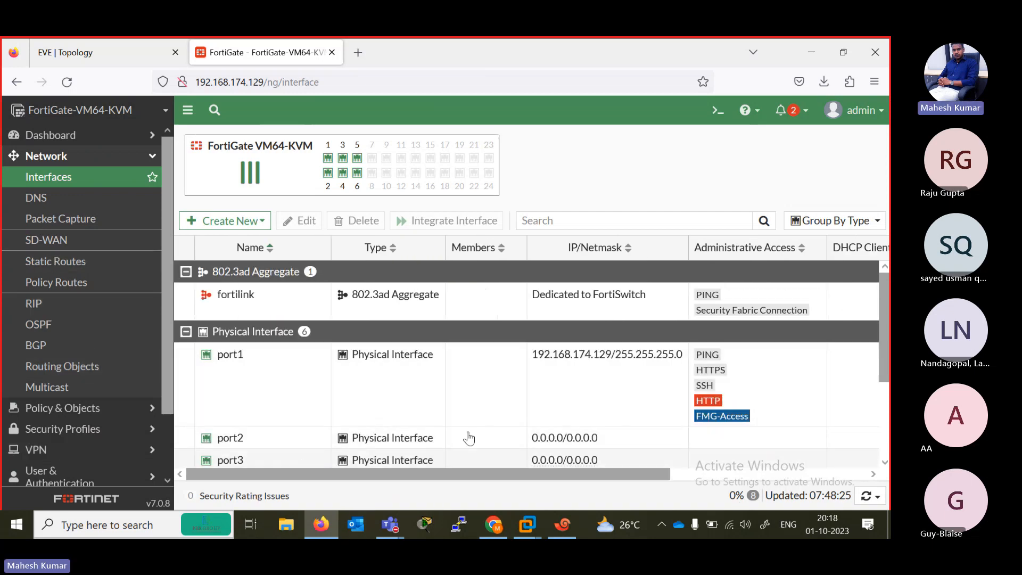
scroll(469, 438, down, 3)
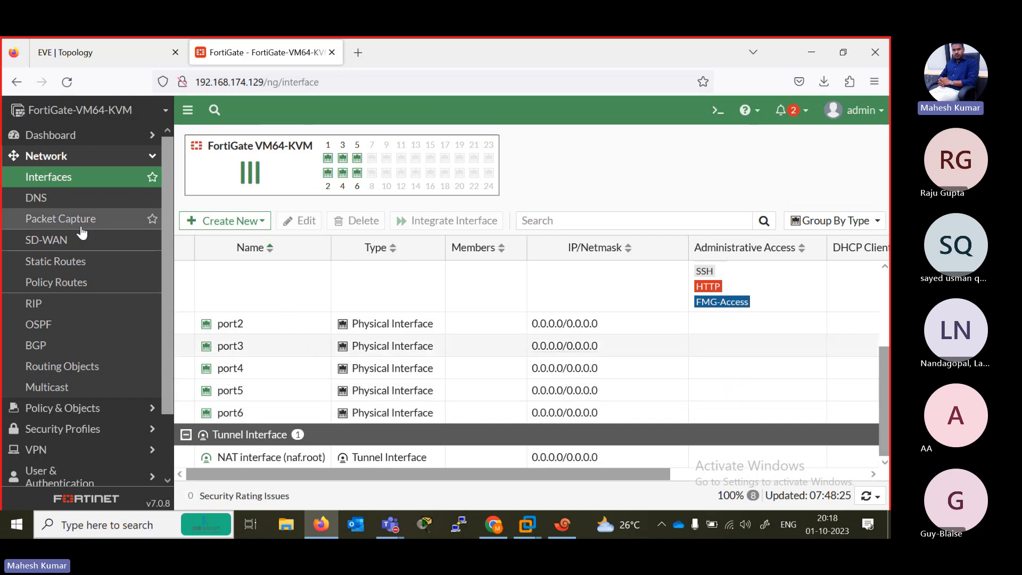
- Review the DNS settings, Packet Capture and SD-WAN pages of the Network section
click(38, 198)
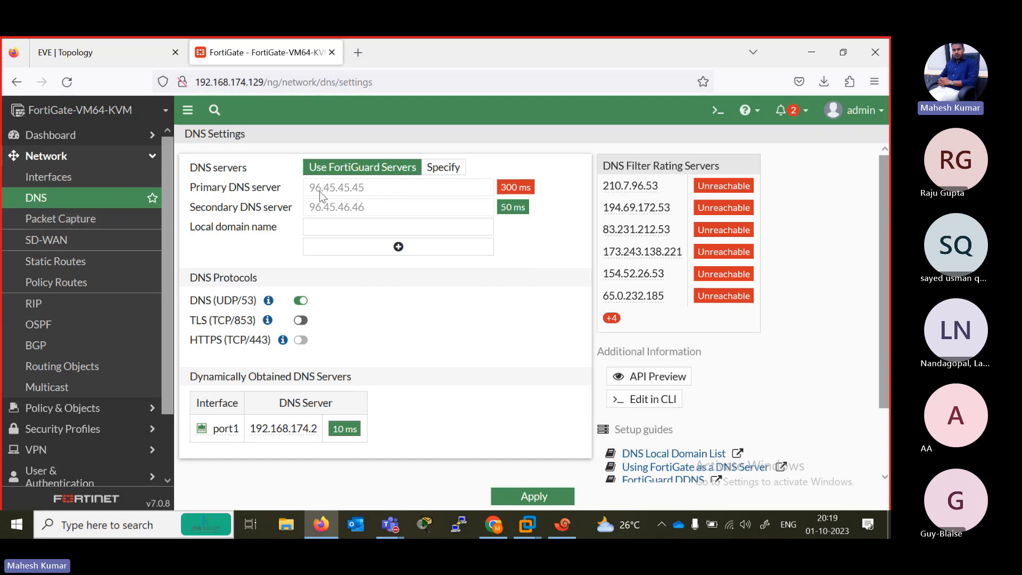
click(84, 228)
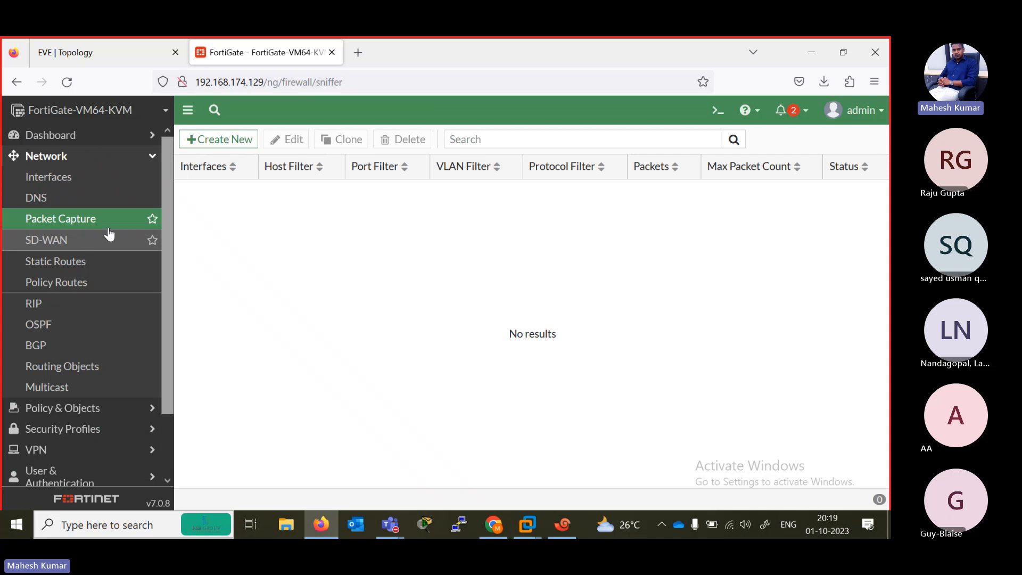
click(88, 241)
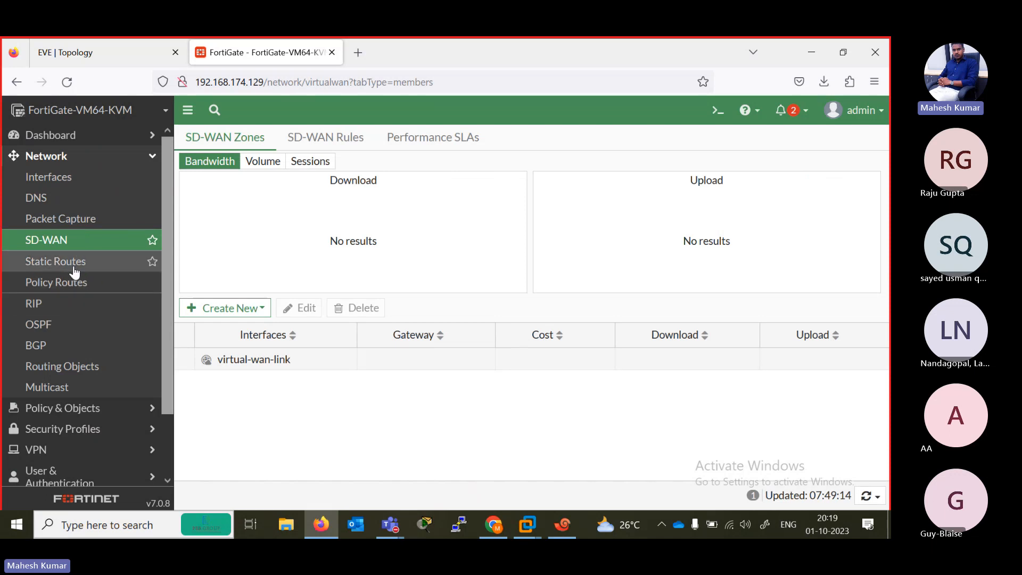
scroll(168, 302, down, 2)
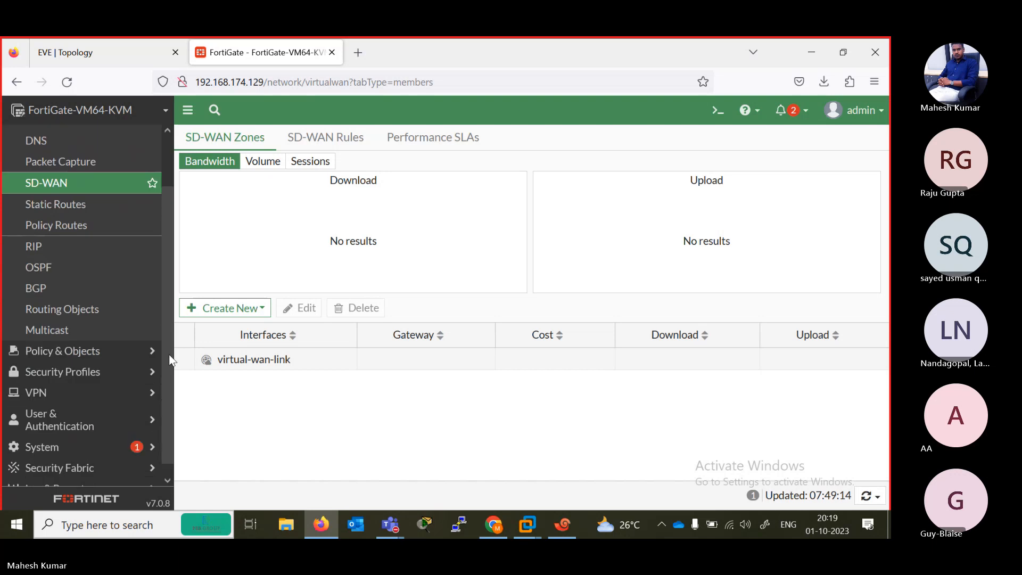
scroll(167, 302, up, 1)
drag(167, 304, 167, 285)
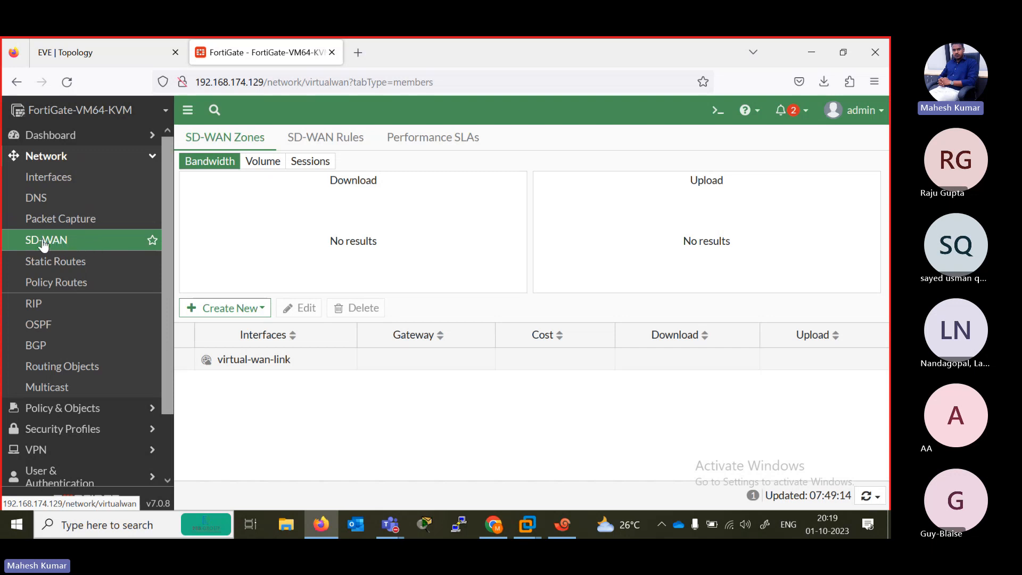
- Go through the routing pages: Static Routes, Policy Routes, RIP, OSPF, BGP, Routing Objects and Multicast
click(88, 267)
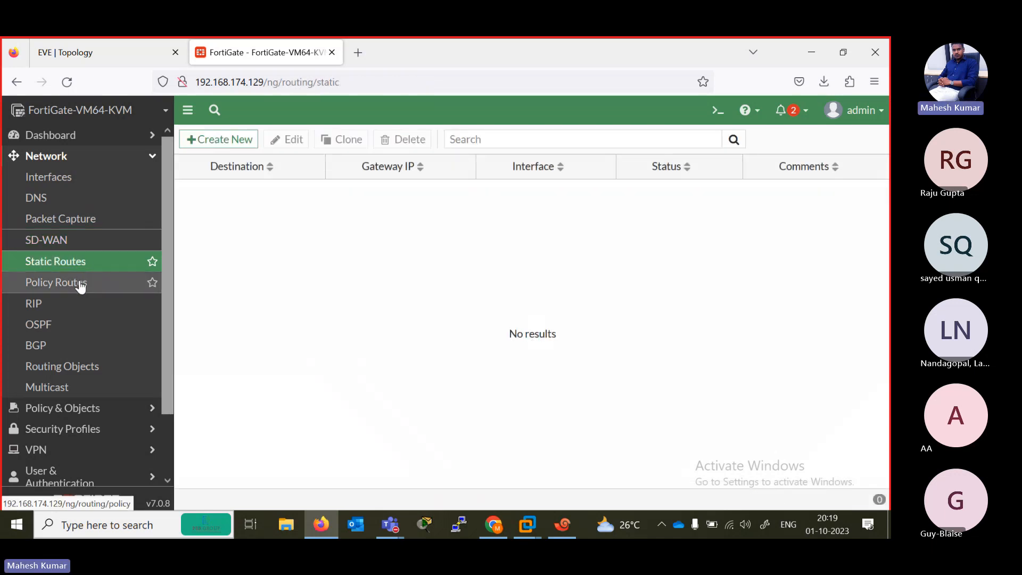
click(83, 280)
click(66, 308)
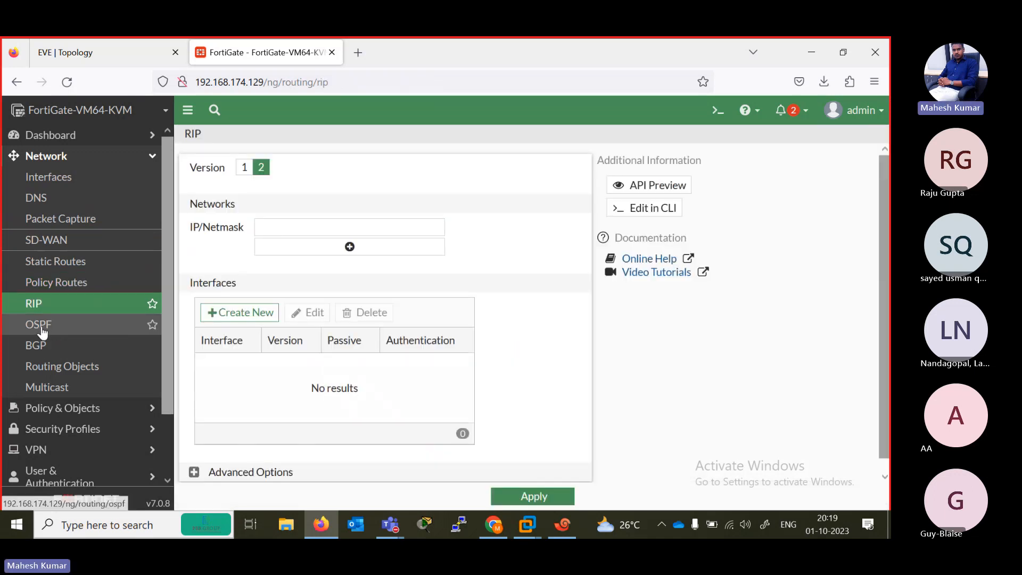
click(44, 331)
click(52, 347)
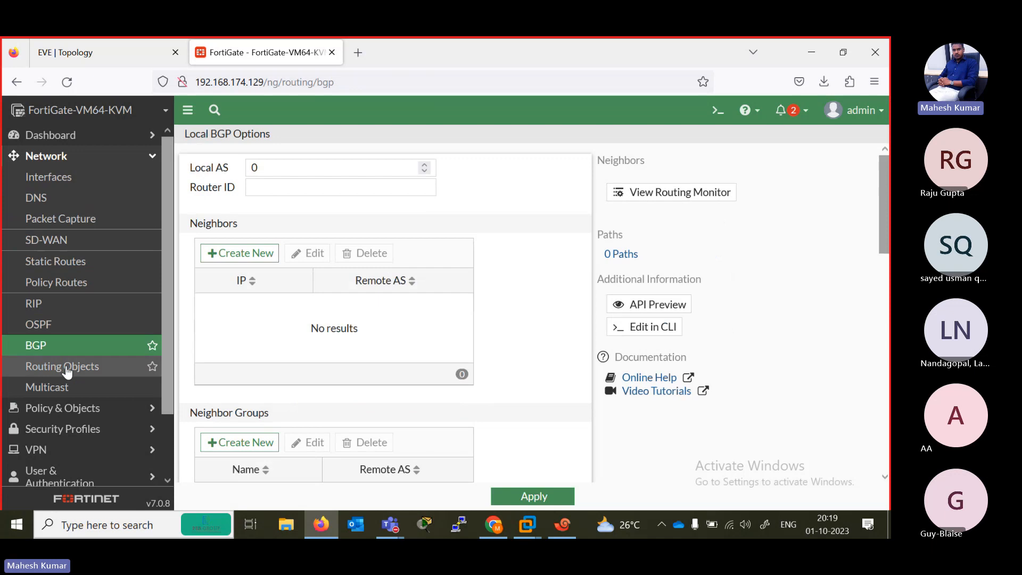
click(64, 366)
click(78, 389)
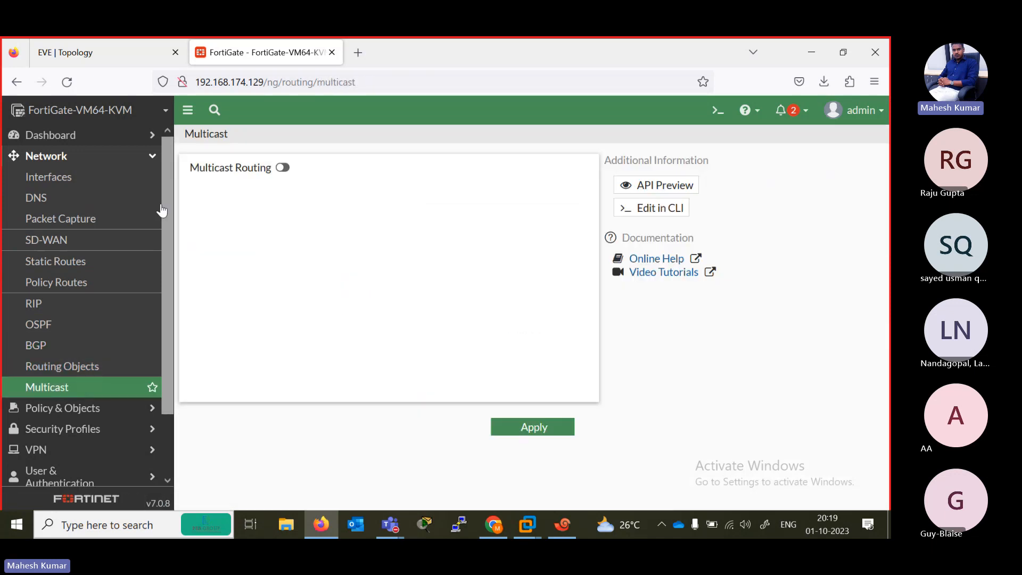
- Review the entries available under Policy & Objects and Security Profiles
click(154, 156)
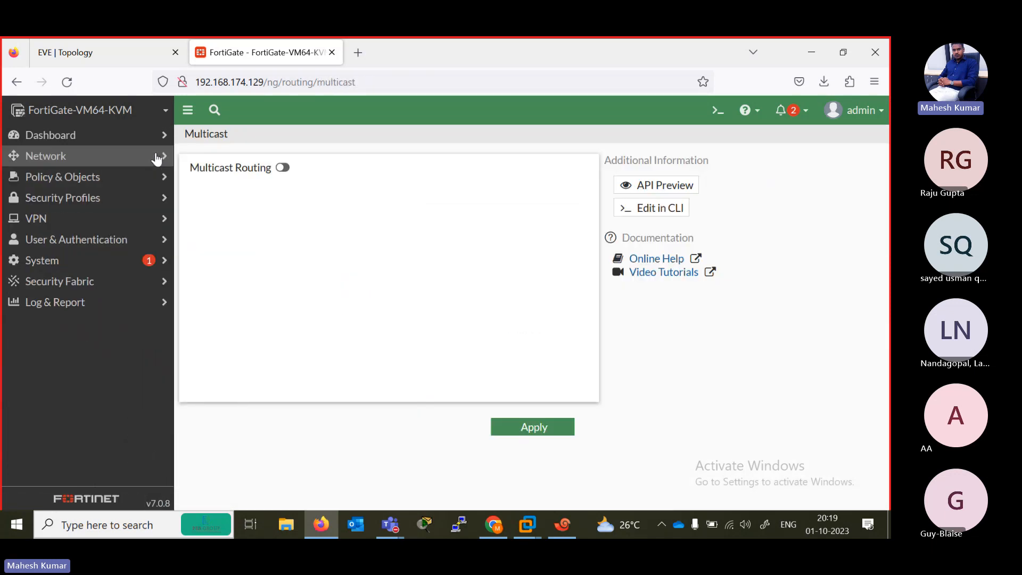
click(125, 181)
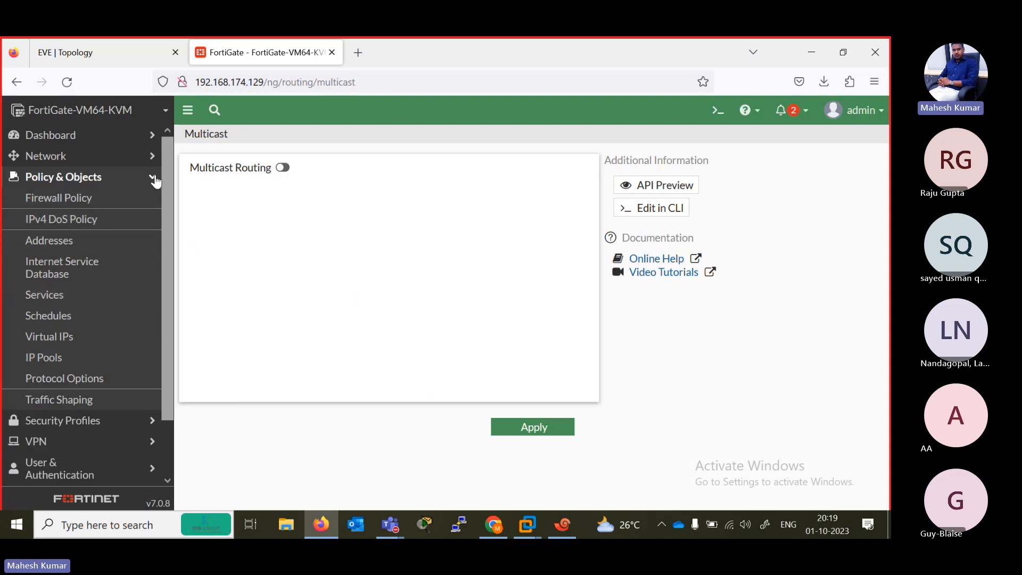
click(155, 181)
click(91, 206)
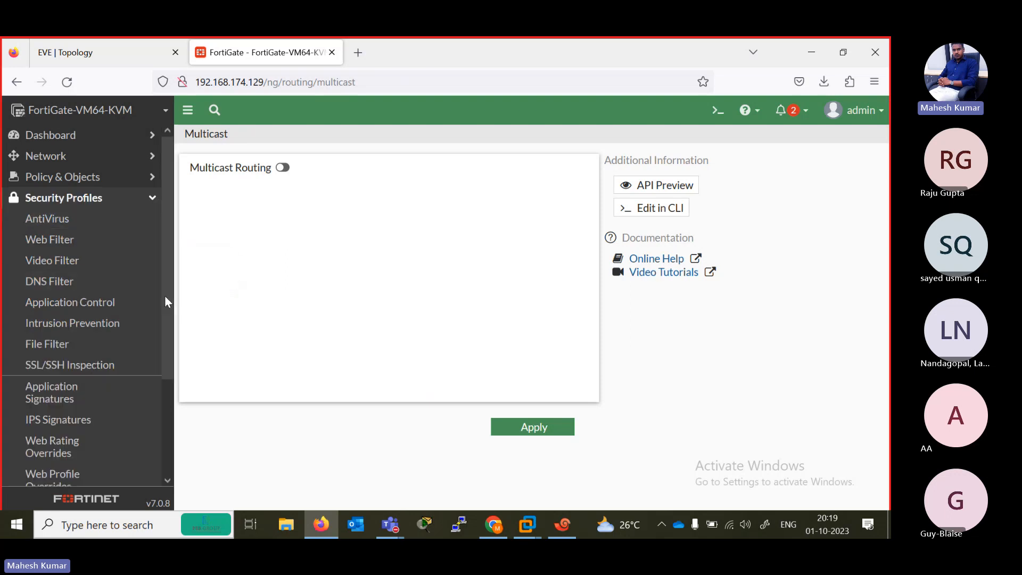
mouse_move(165, 295)
mouse_down()
mouse_move(164, 424)
mouse_move(168, 293)
mouse_up()
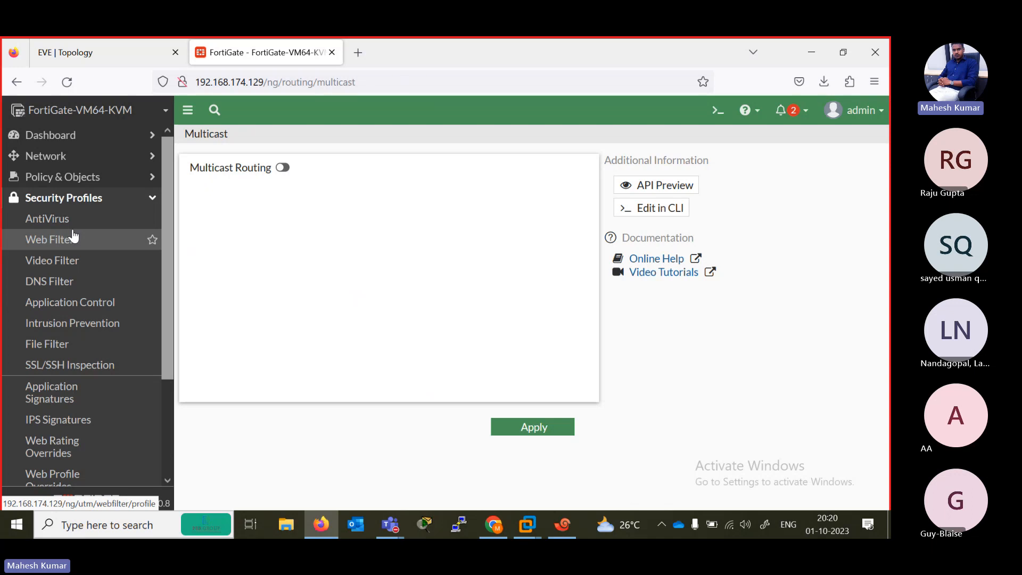
scroll(165, 328, down, 5)
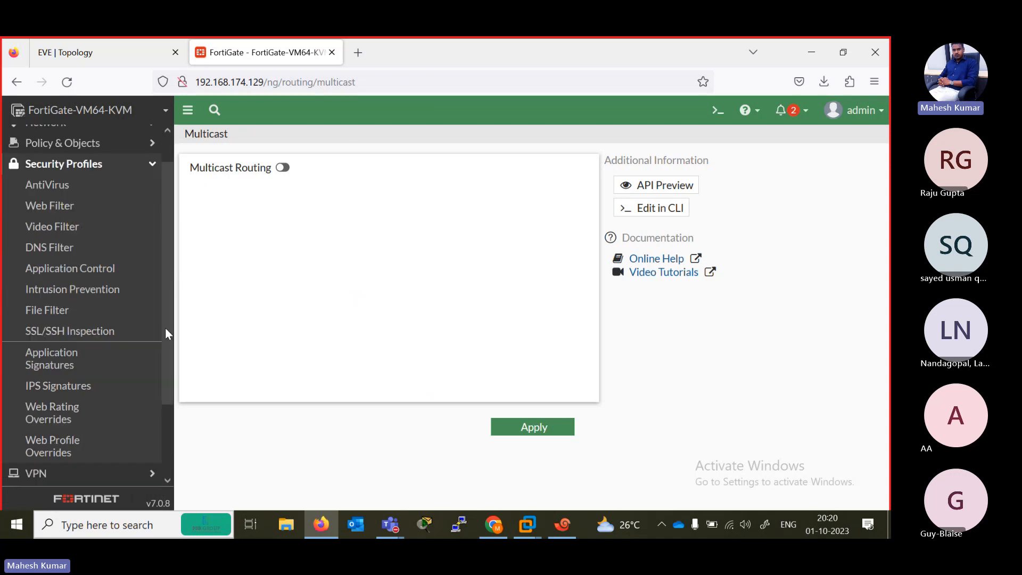
- Review the entries available under VPN and User & Authentication
click(119, 386)
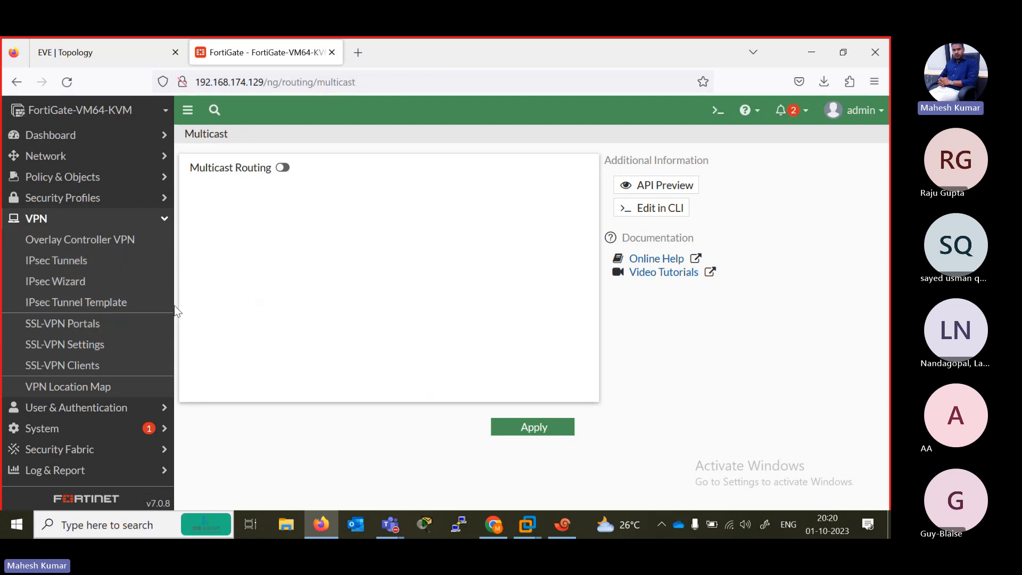
click(162, 223)
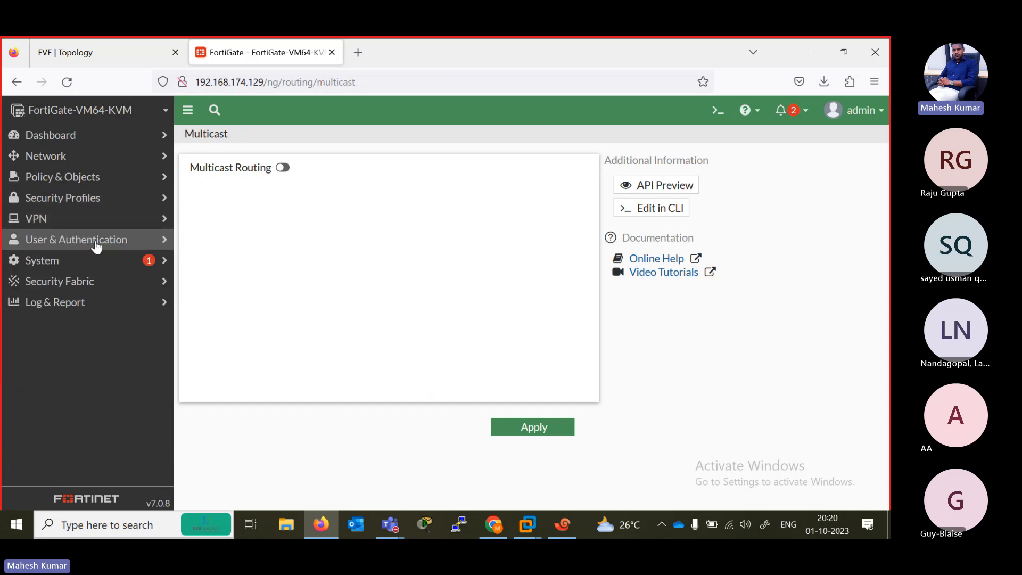
click(96, 245)
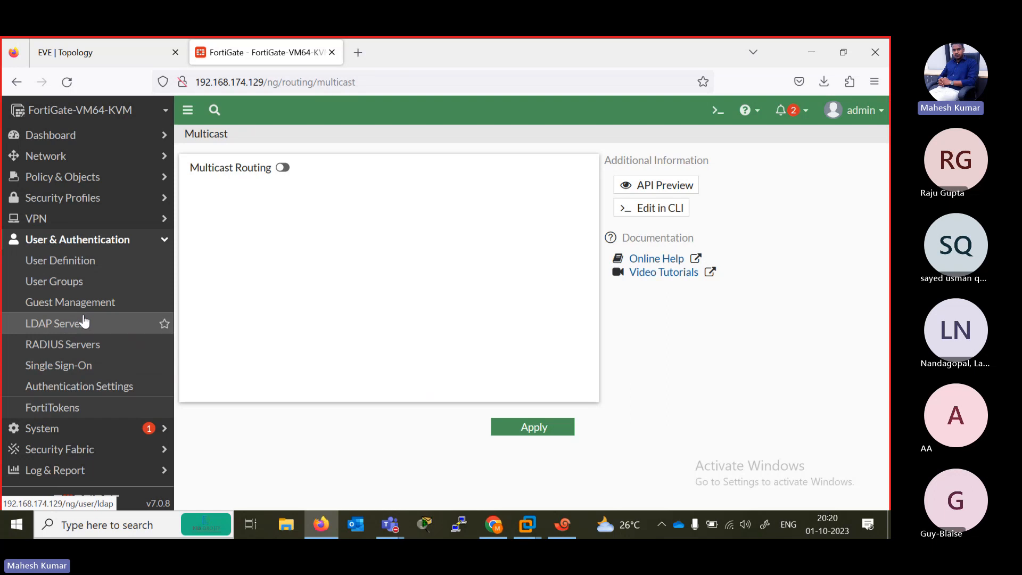
- Review the entries available under System, Security Fabric and Log & Report
click(122, 428)
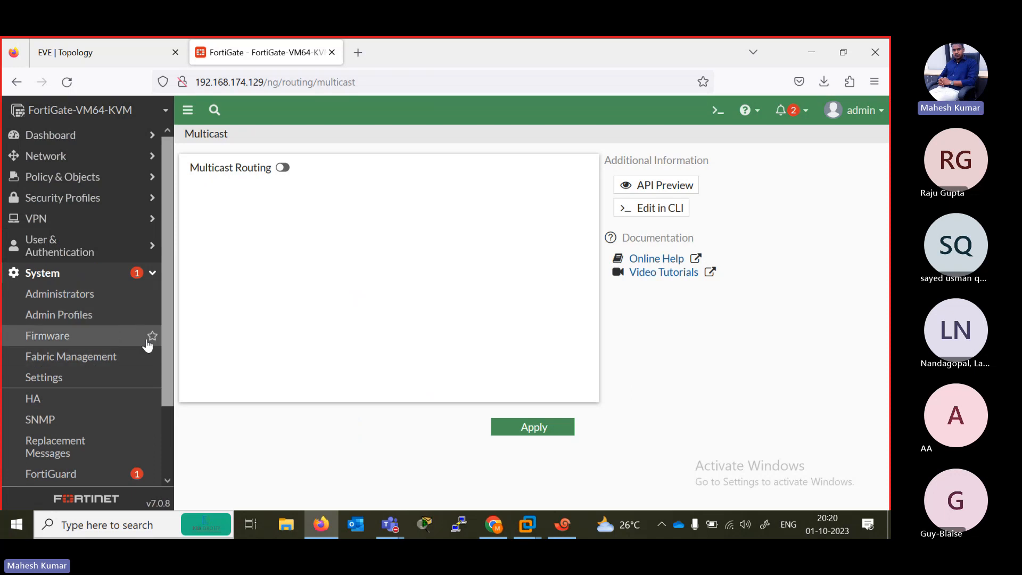
drag(165, 353, 159, 440)
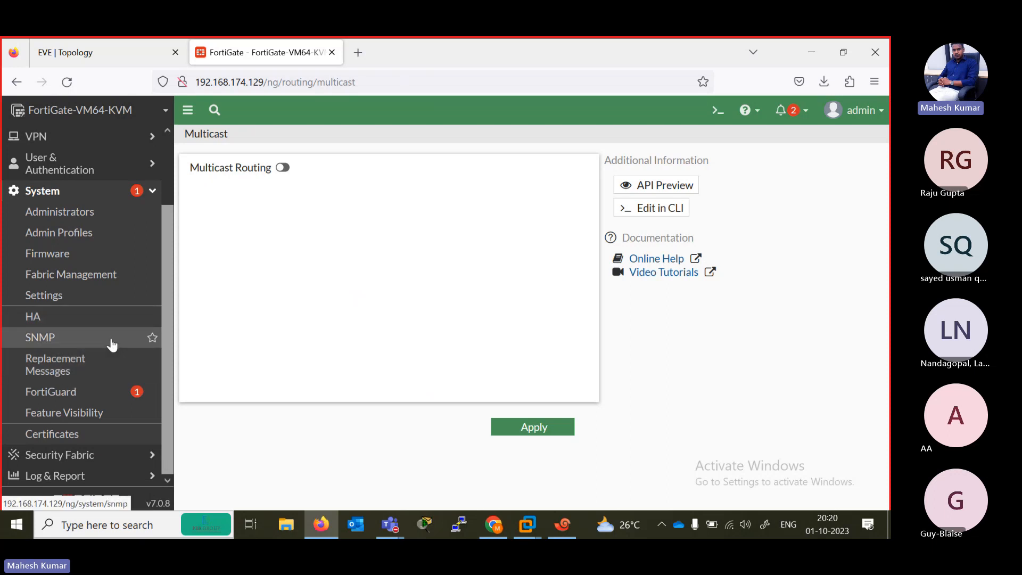
click(100, 456)
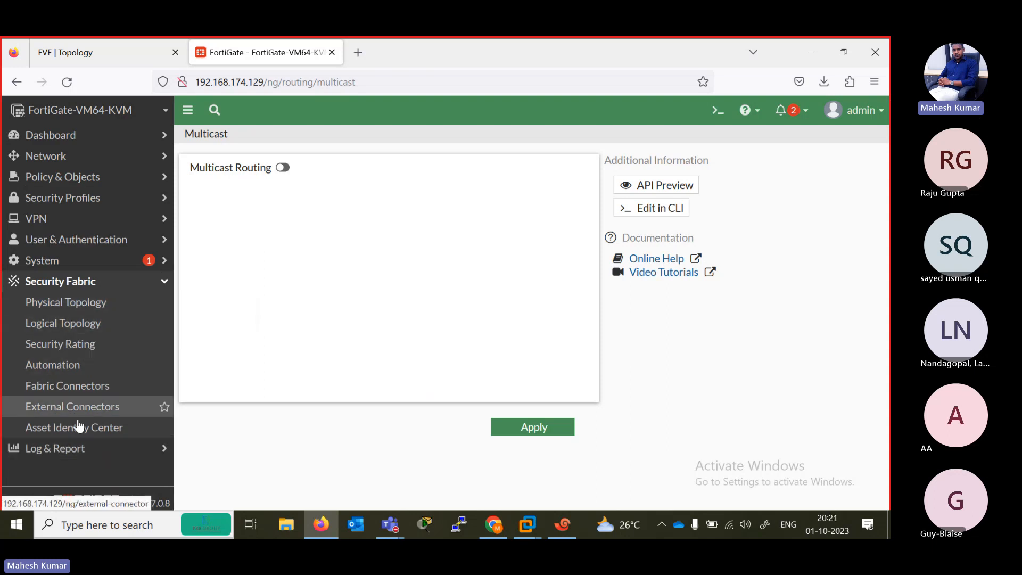
click(105, 449)
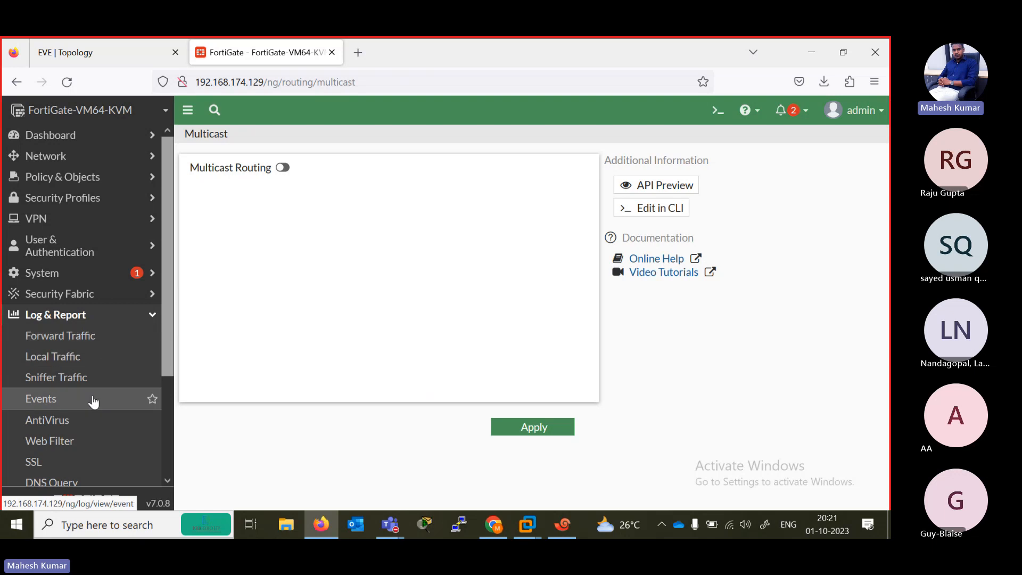
drag(165, 359, 155, 475)
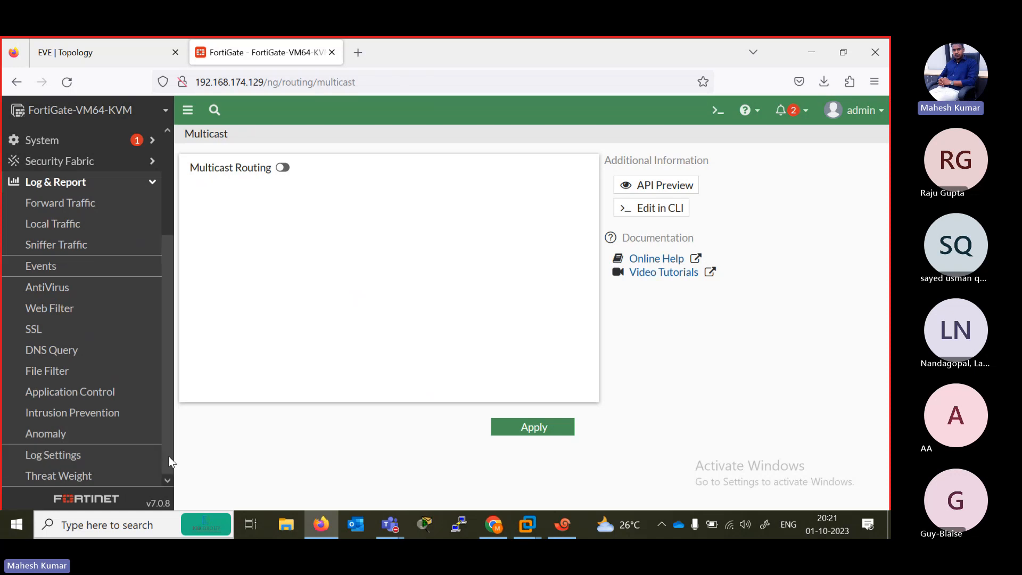
drag(168, 463, 148, 218)
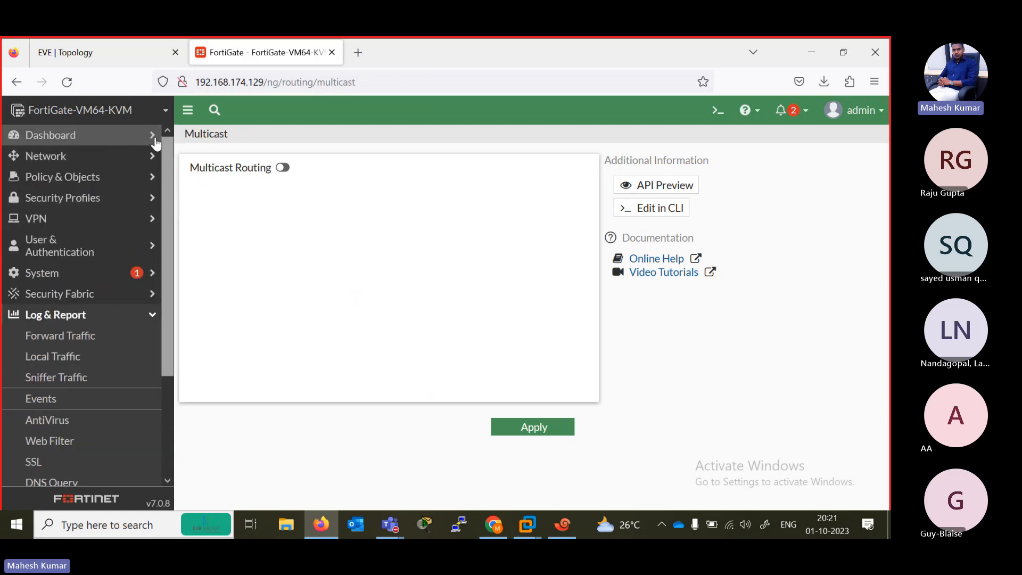
- Open the Status dashboard and briefly check the firewall's FG session in Xshell
click(88, 137)
click(62, 156)
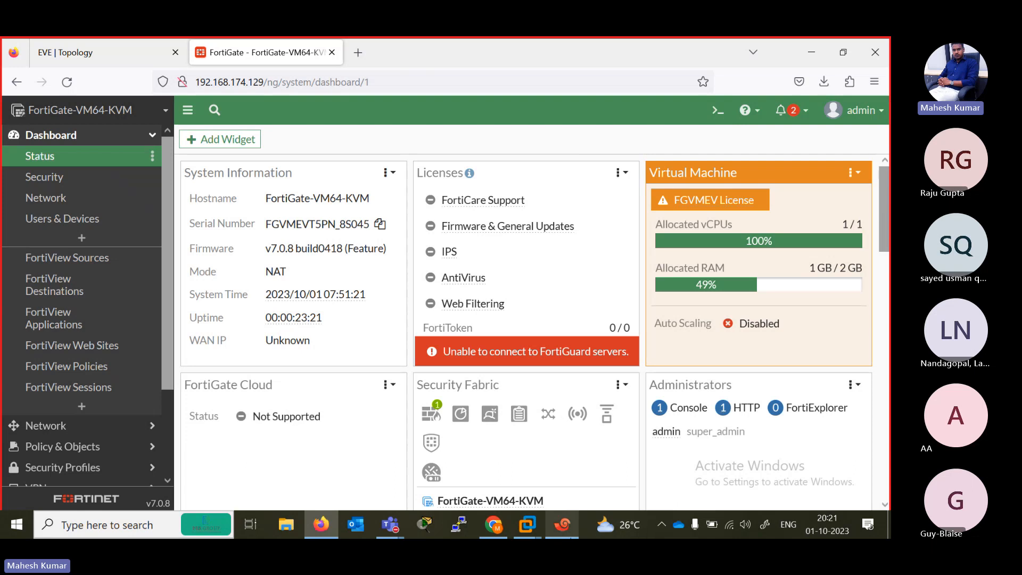
click(562, 524)
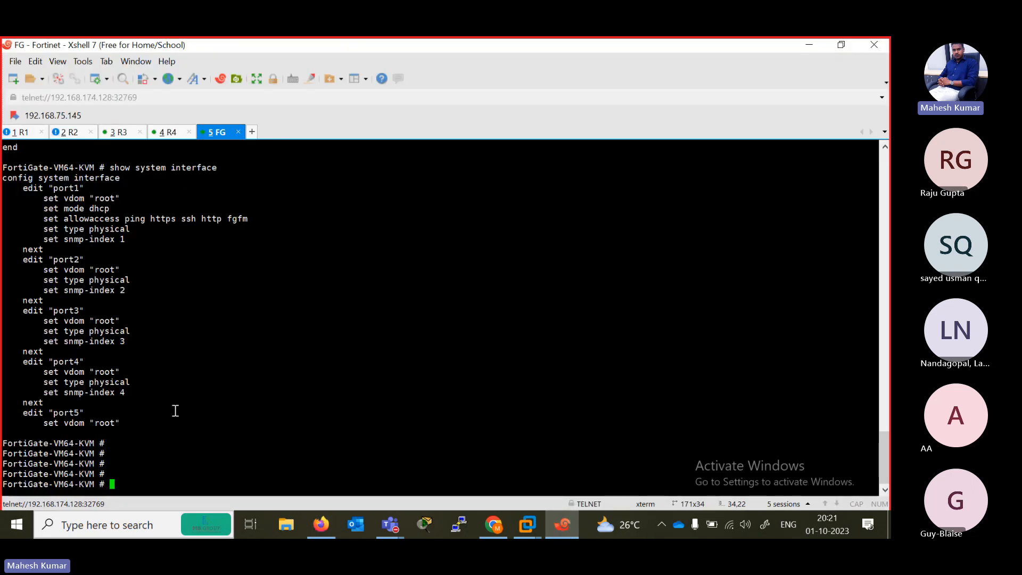
click(809, 44)
- Run "show system interface" in the FortiGate web interface's built-in CLI console and close the console
click(717, 110)
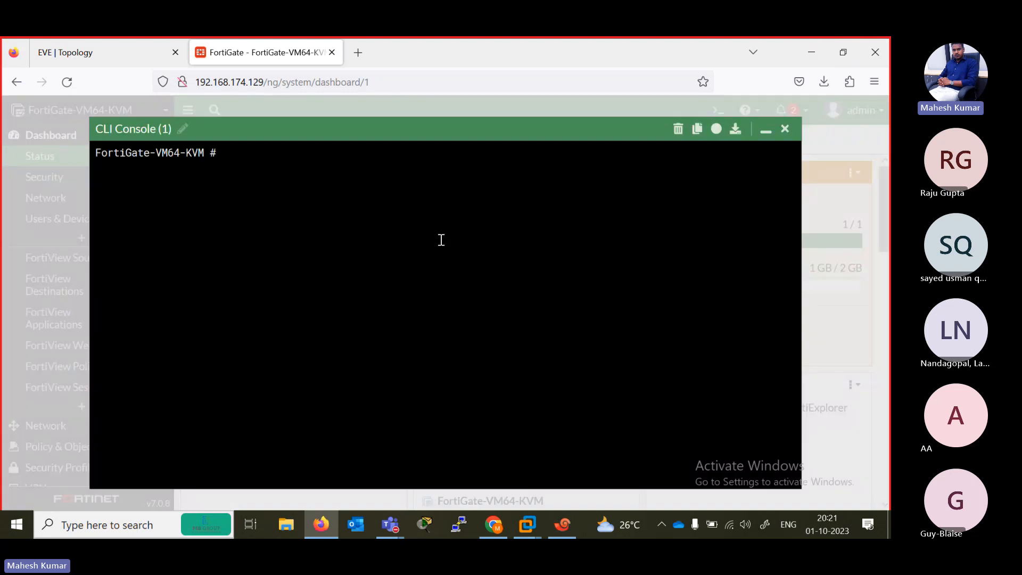
text(show system interface)
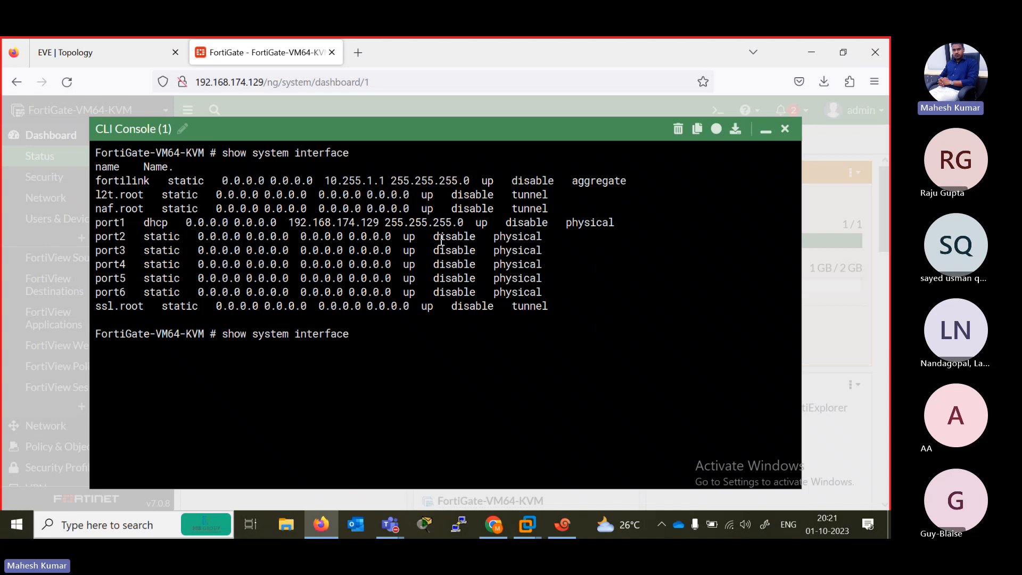
click(785, 129)
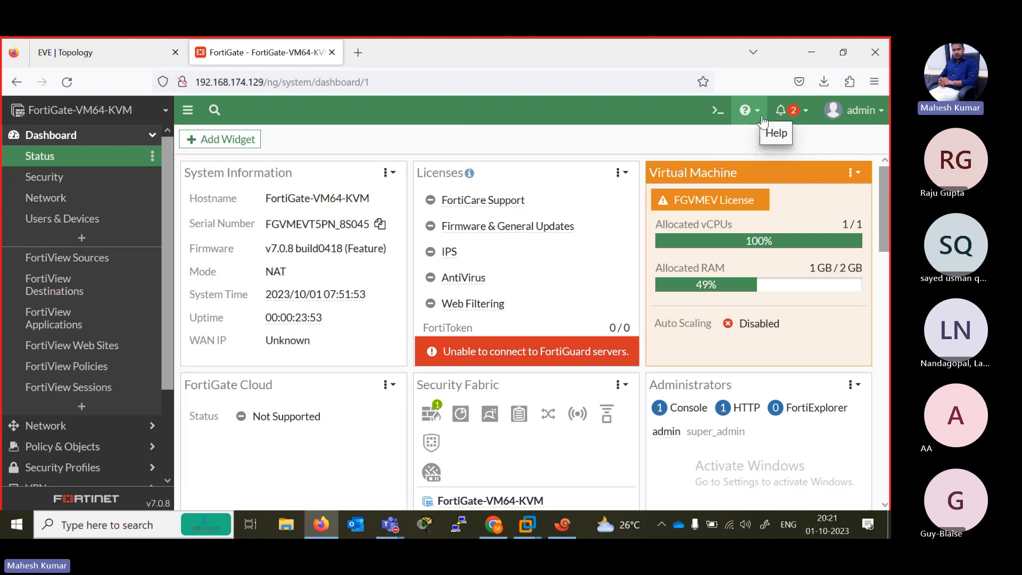
- Review the notifications and the admin account options, including the System and Configuration entries
click(779, 122)
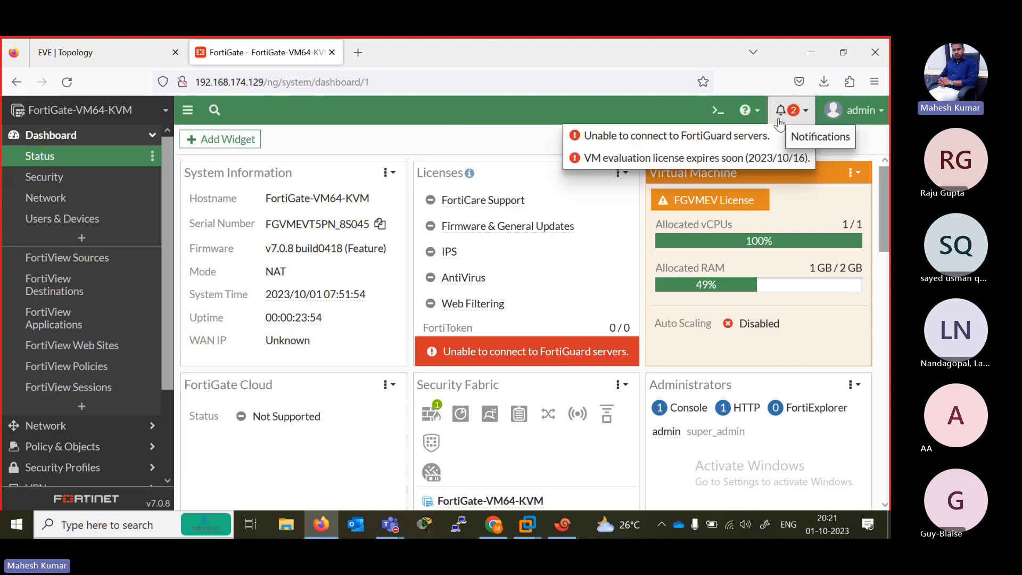
click(880, 116)
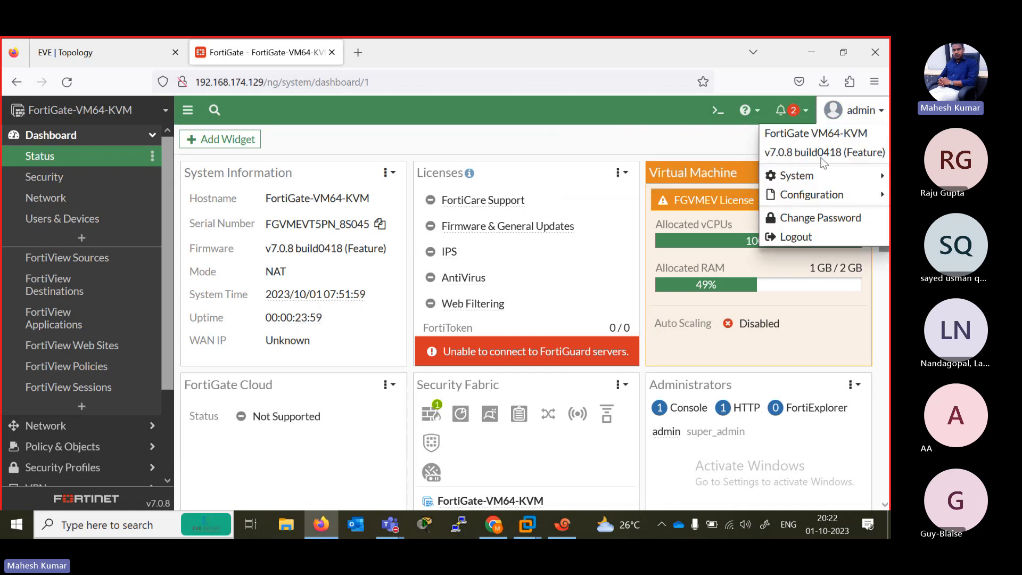
mouse_move(851, 176)
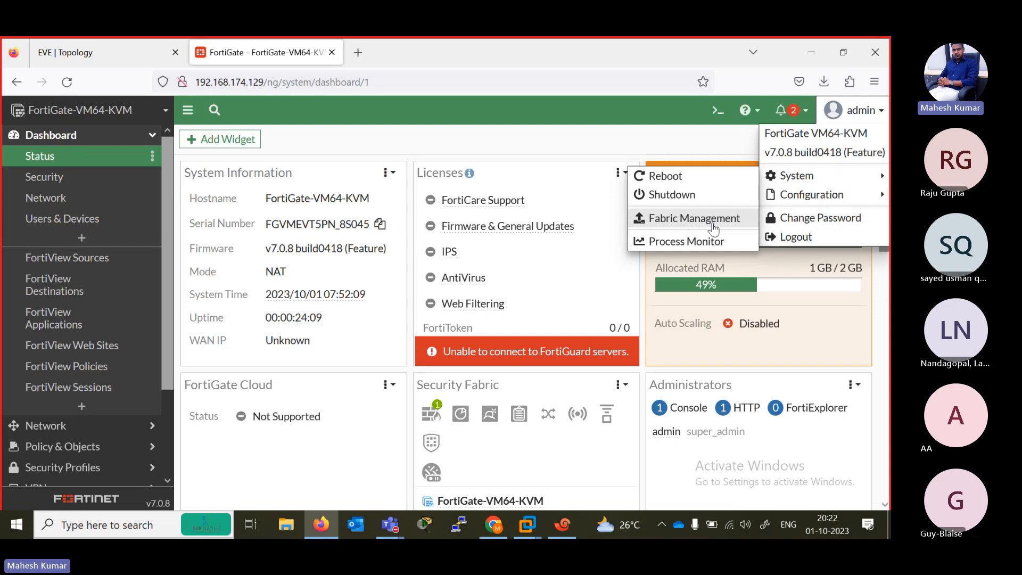
mouse_move(810, 194)
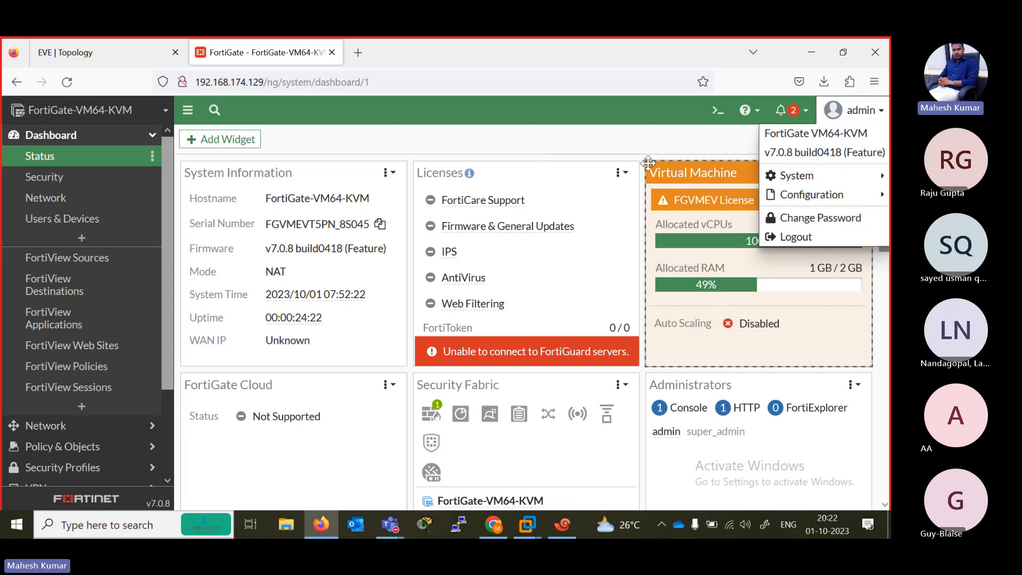
click(587, 151)
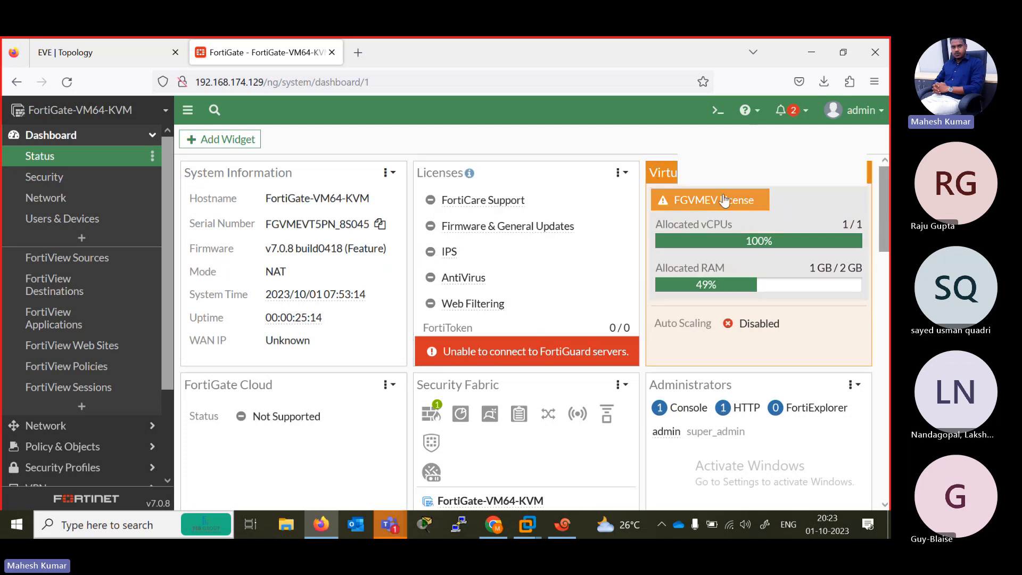
- Examine the device types in the Security Fabric widget of the Status dashboard, including FortiSwitch and FortiAP
scroll(888, 182, down, 3)
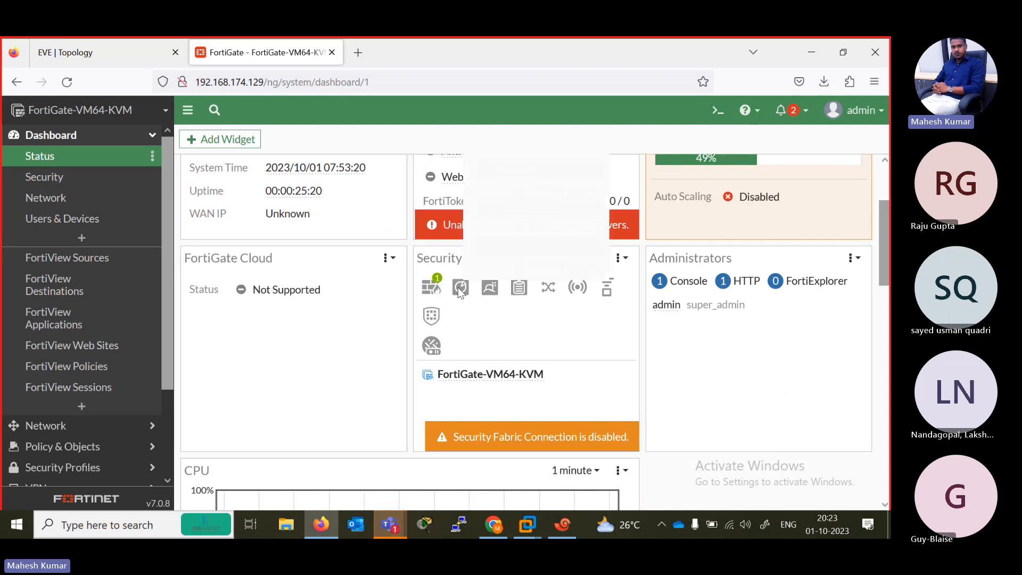
mouse_move(459, 286)
mouse_move(490, 292)
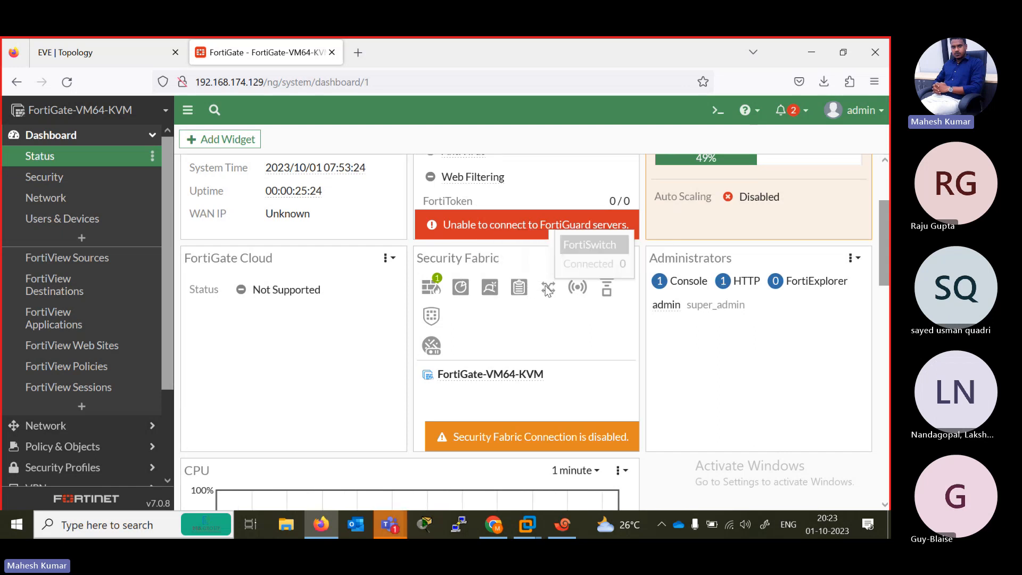
mouse_move(578, 289)
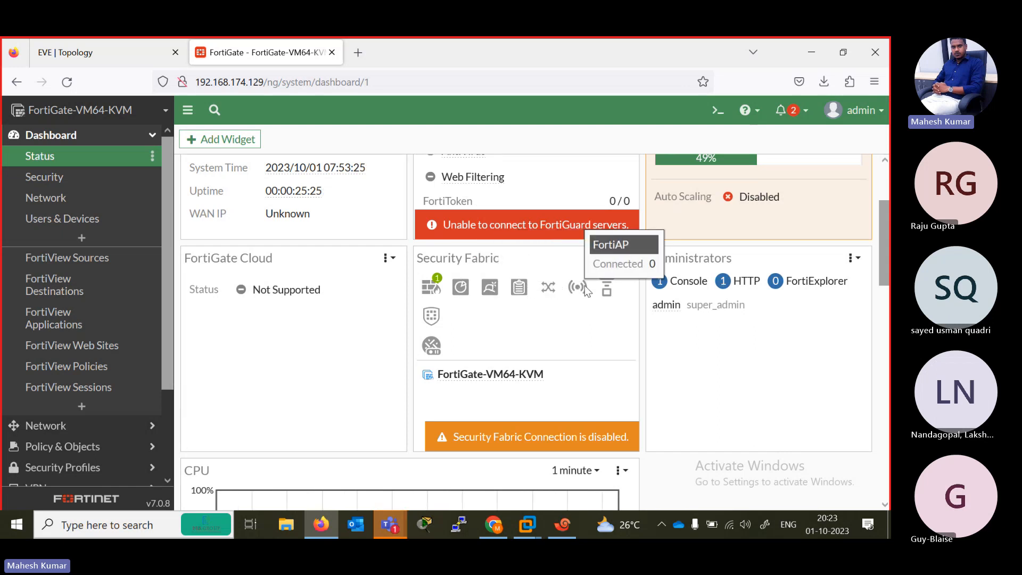
mouse_move(436, 311)
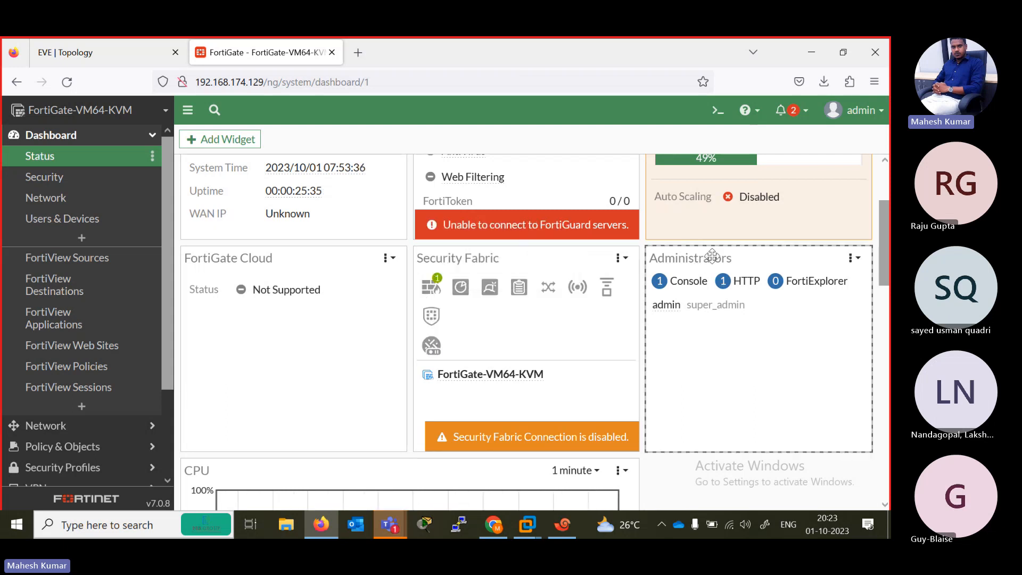
- Review the CPU, Memory and Sessions usage graphs on the Status dashboard
scroll(883, 242, down, 5)
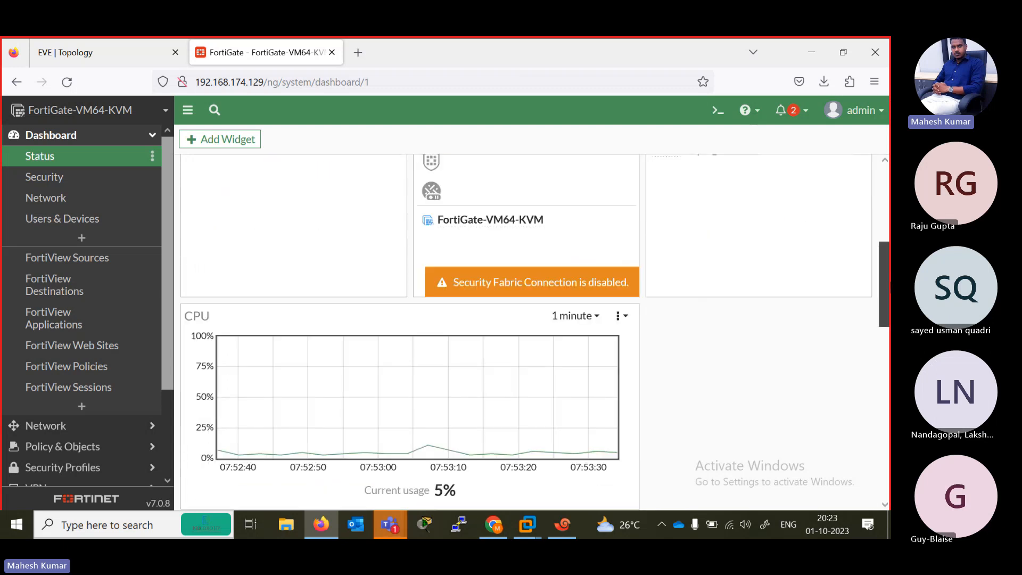
scroll(507, 321, up, 2)
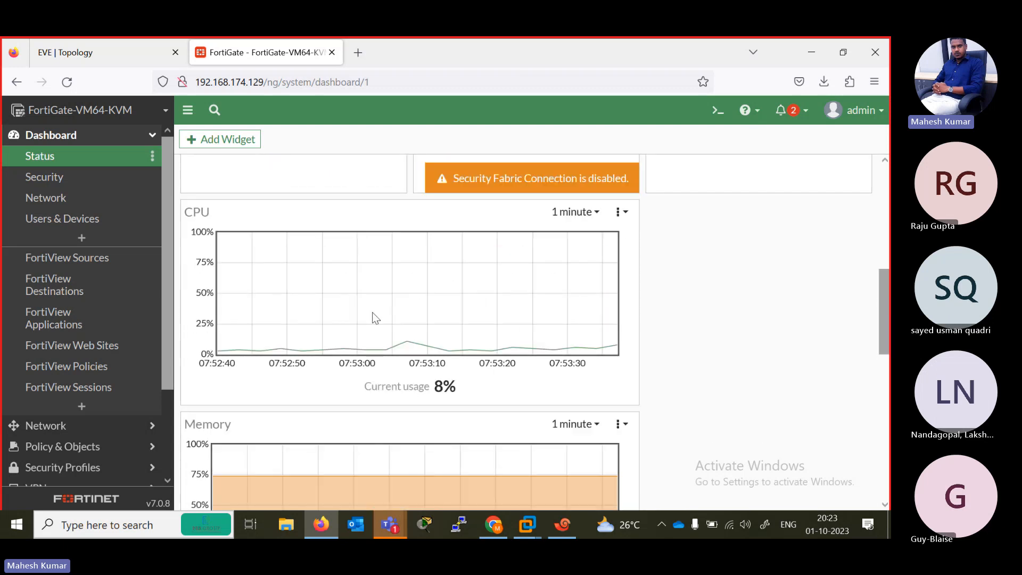
scroll(410, 330, down, 3)
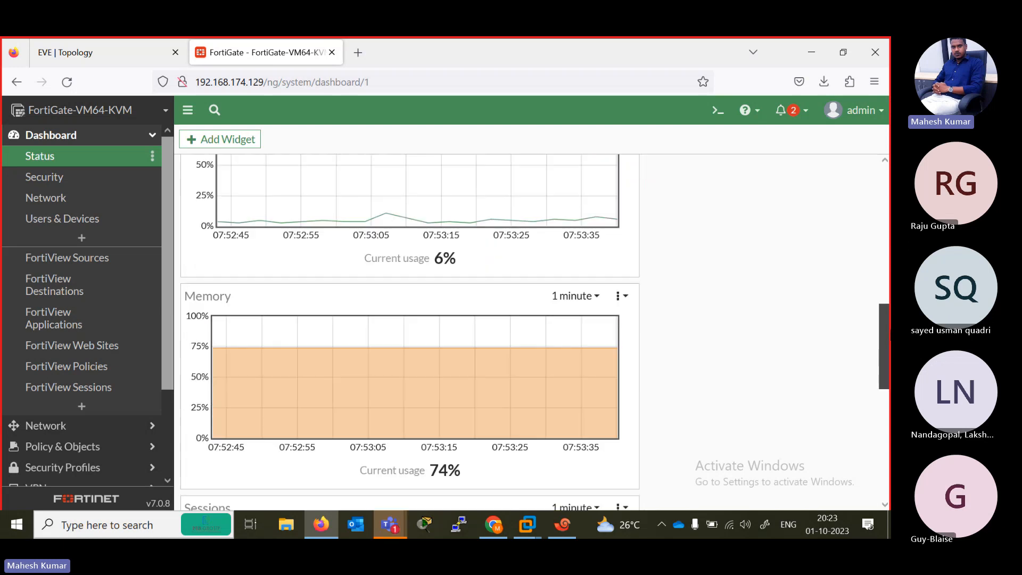
scroll(888, 330, up, 5)
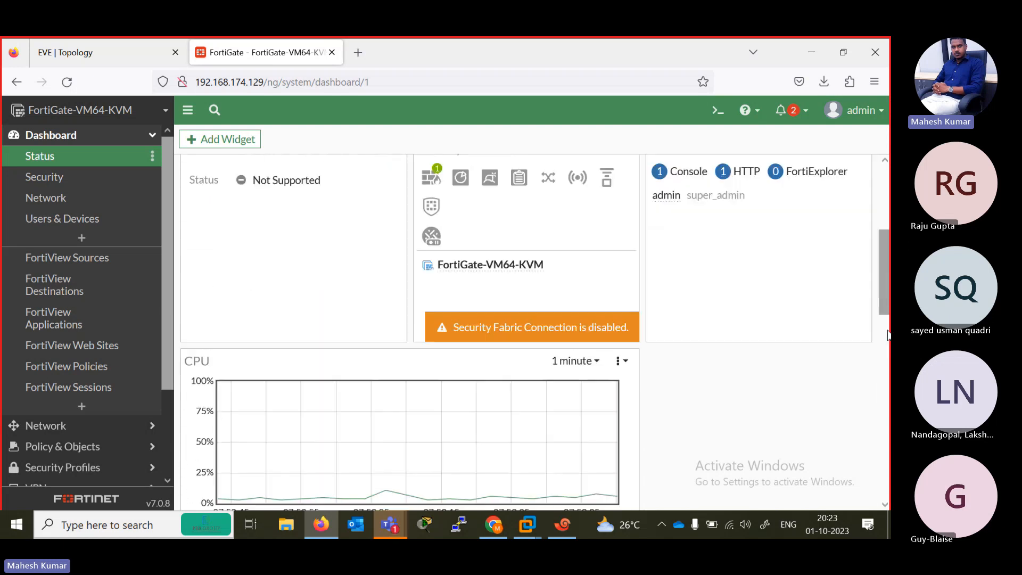
scroll(887, 335, down, 5)
drag(887, 335, 888, 335)
scroll(887, 335, down, 4)
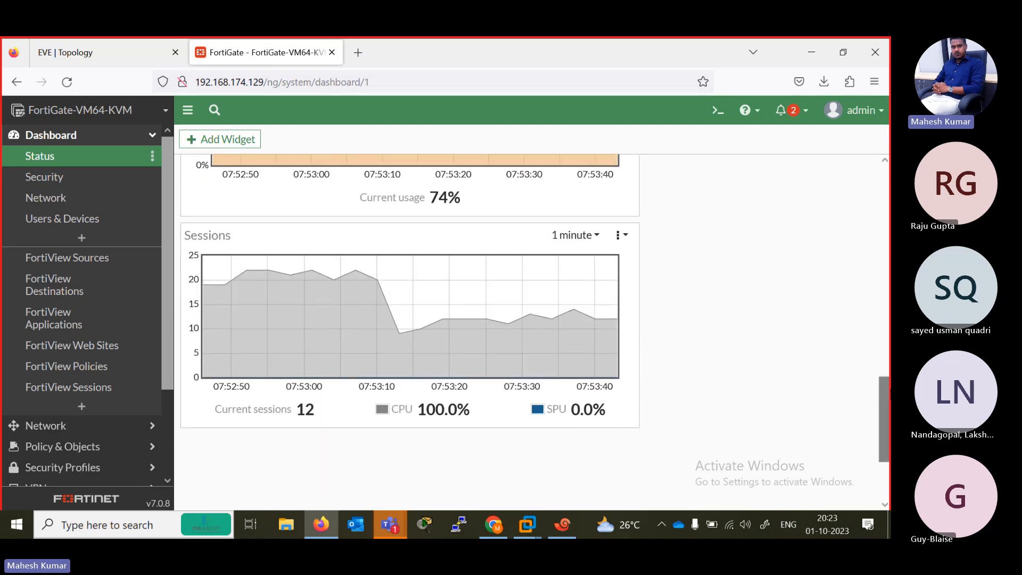
scroll(818, 363, down, 3)
scroll(884, 453, up, 10)
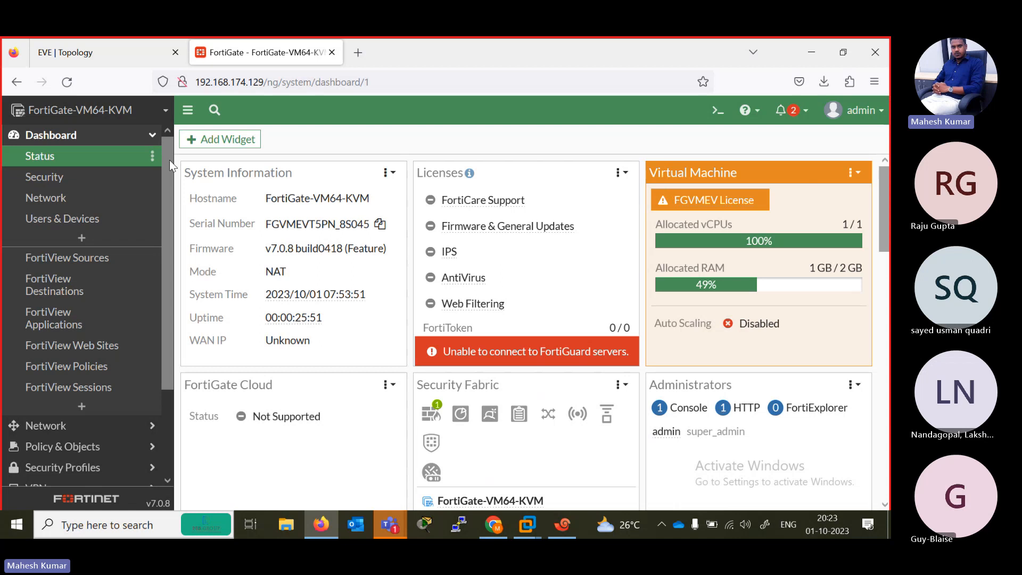
- Find the IPsec monitor by searching for "ipse" and add it to the Dashboard section
click(95, 407)
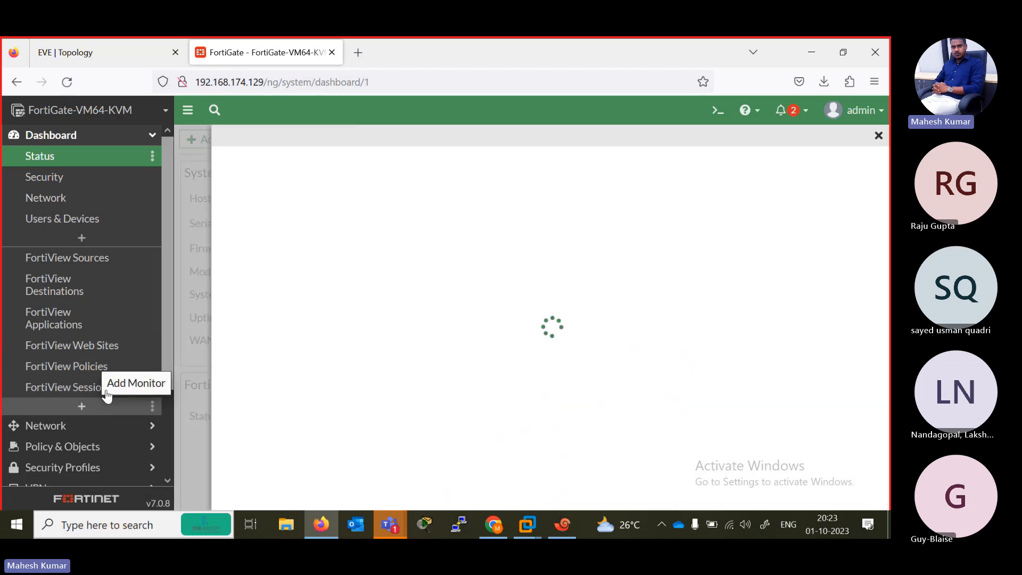
click(323, 168)
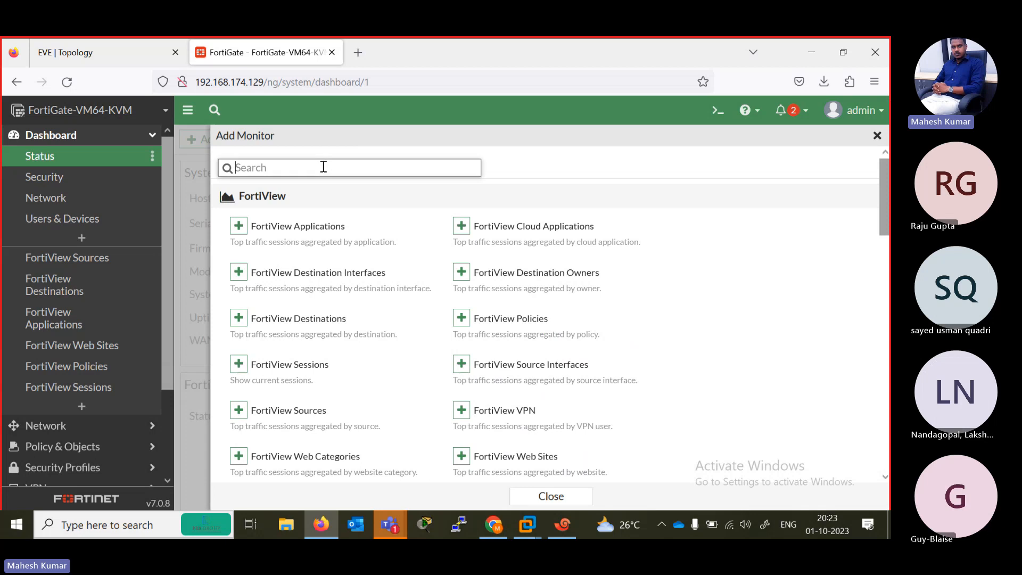
text(ipse)
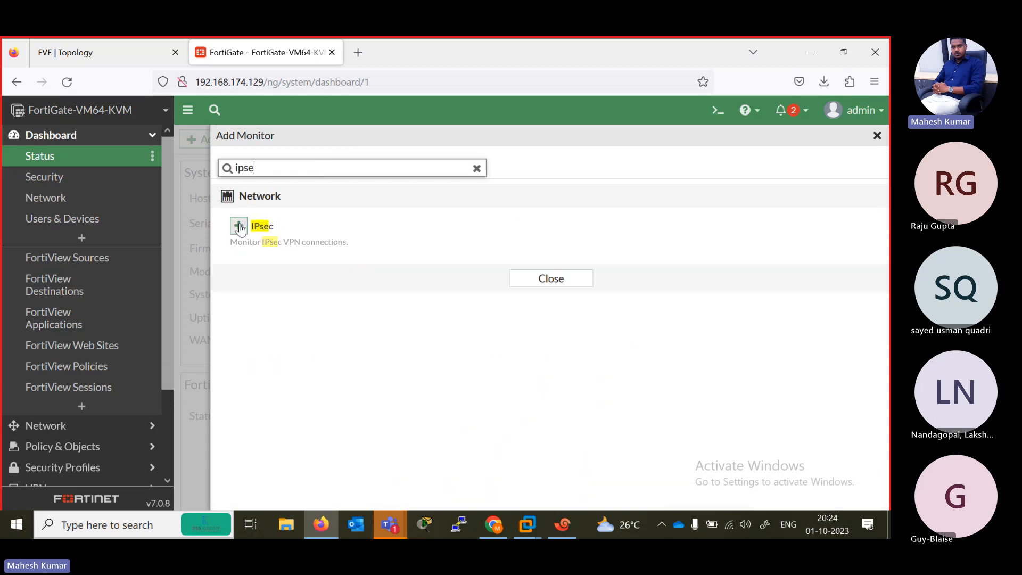
click(239, 227)
click(506, 241)
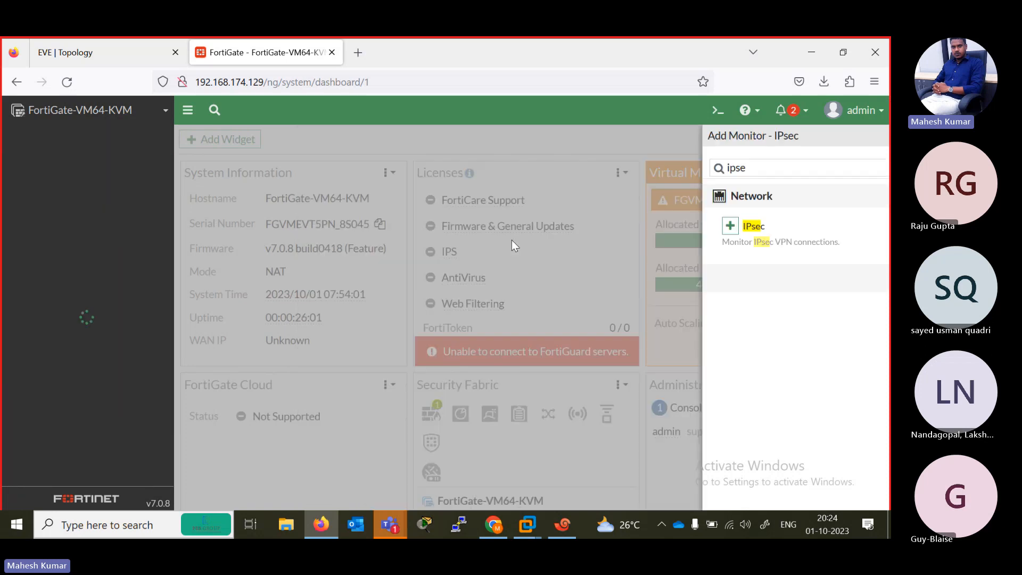
- Reload the dashboard page and open the added IPsec Monitor
scroll(527, 330, down, 6)
scroll(532, 325, down, 8)
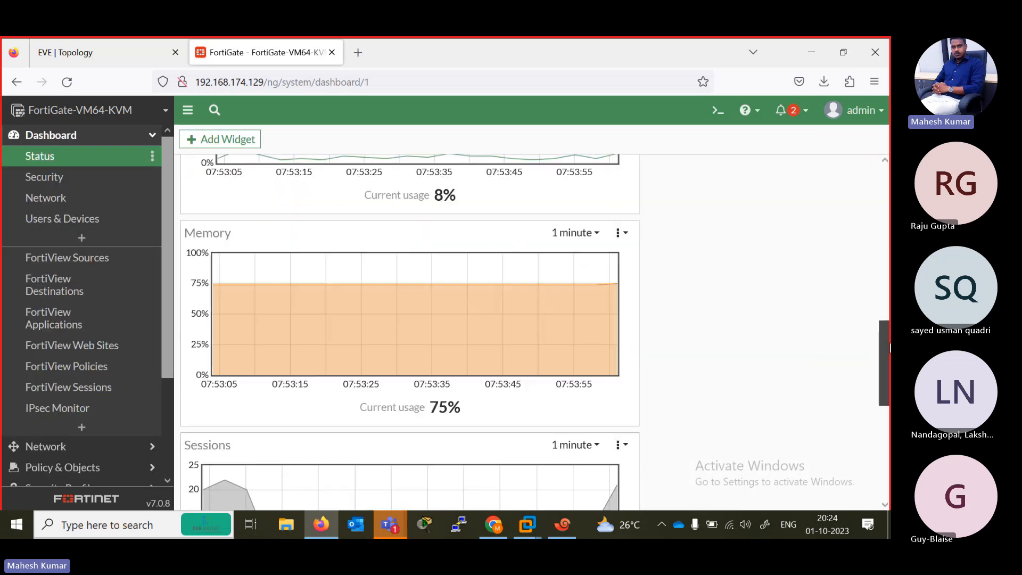
drag(887, 432, 886, 174)
key(F5)
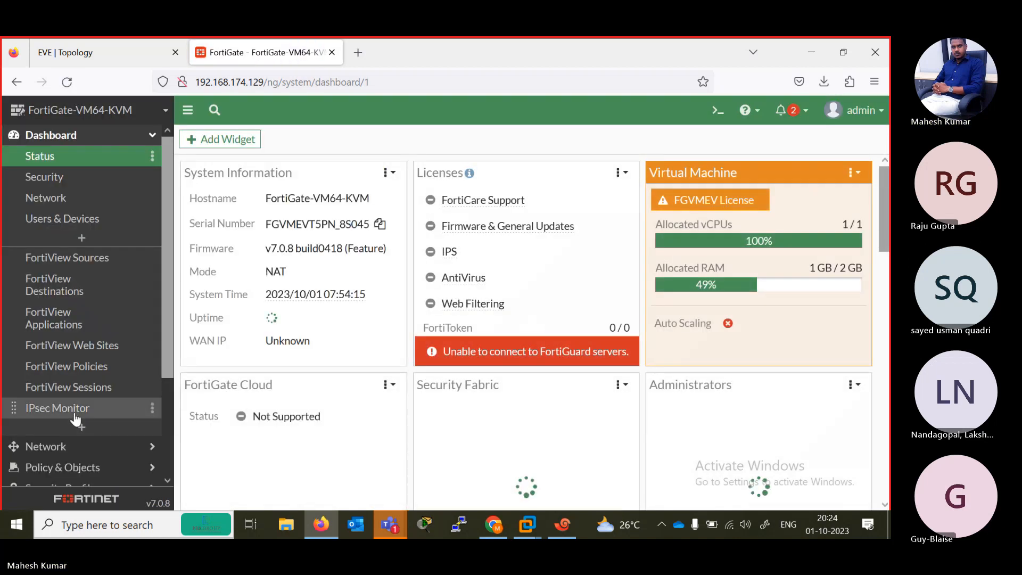
click(64, 410)
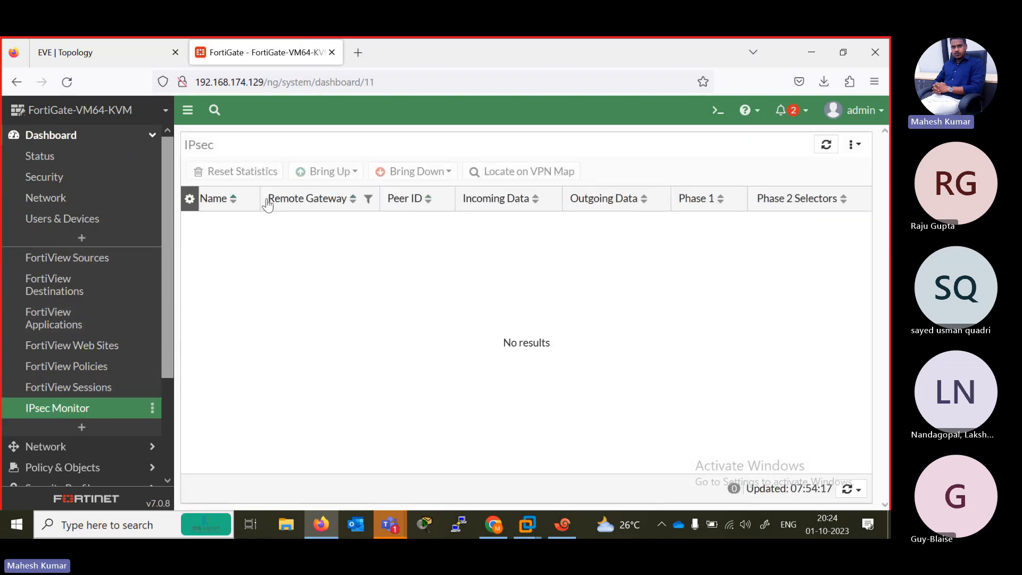
- Review the widgets and the CPU and Memory graphs on the Status dashboard
click(76, 153)
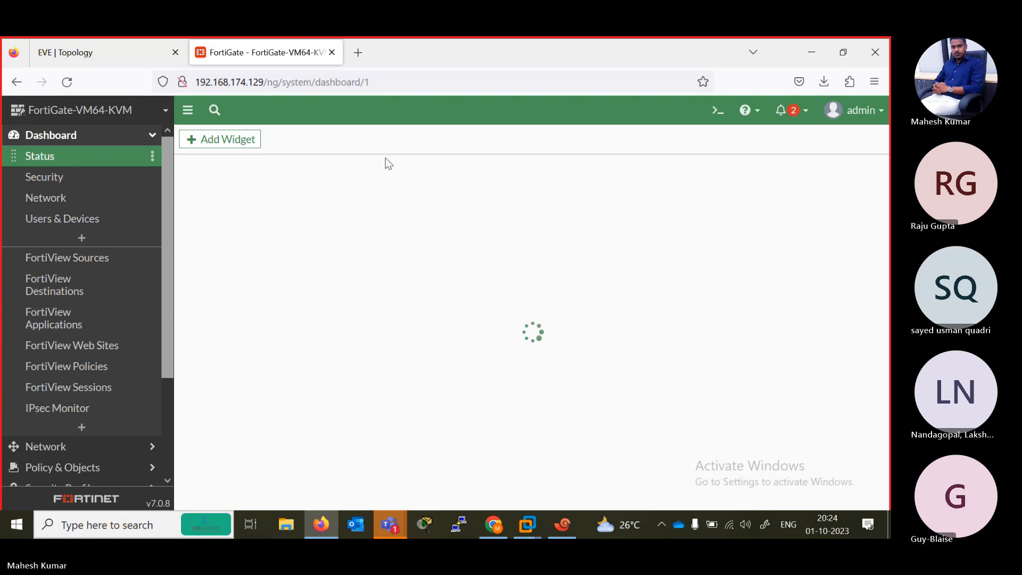
scroll(535, 332, down, 8)
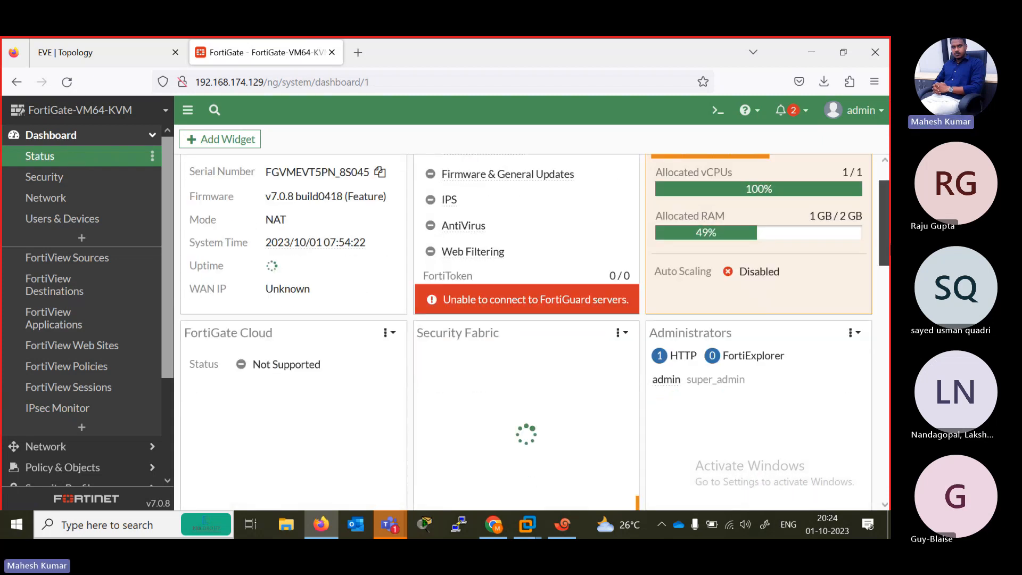
scroll(410, 329, up, 2)
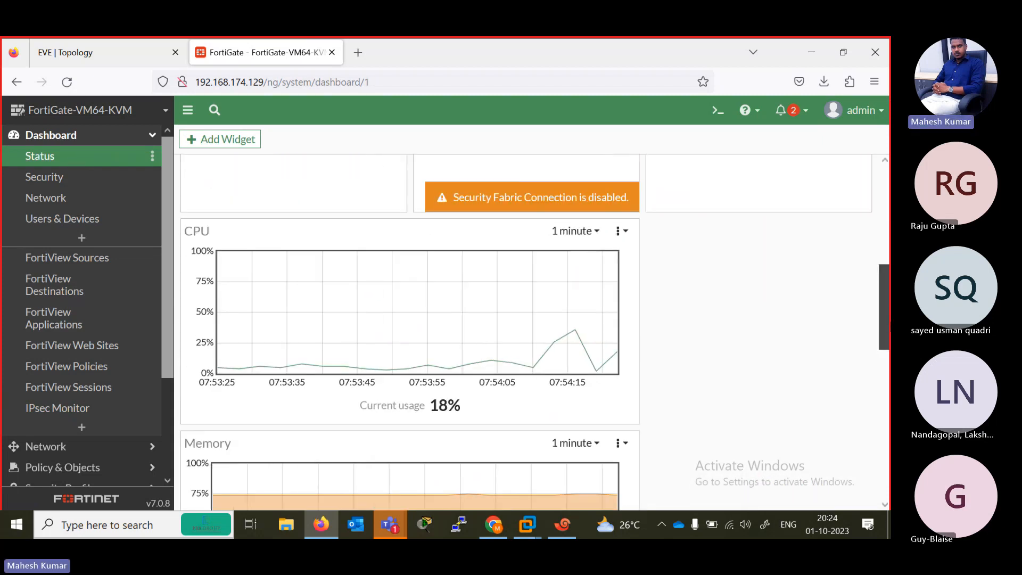
drag(884, 326, 884, 244)
- Add a new dashboard named "ipsec" to the Dashboard section
click(81, 238)
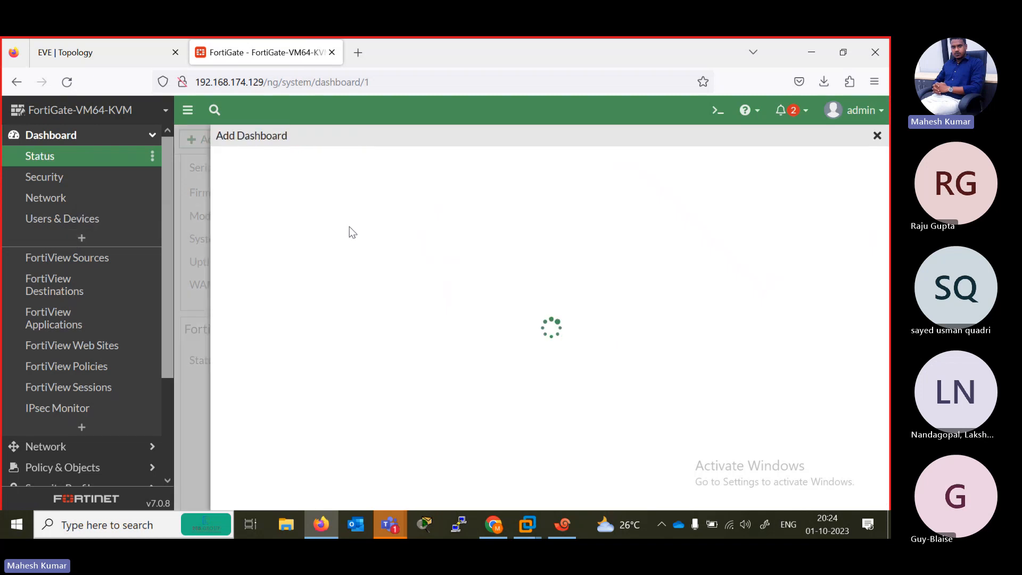
click(285, 172)
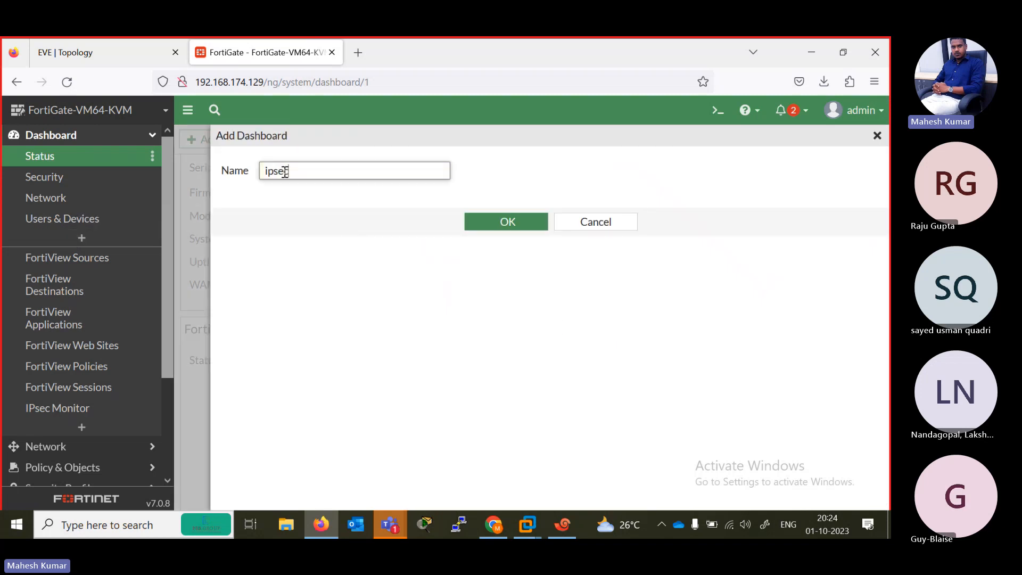
text(ipsec)
key(Return)
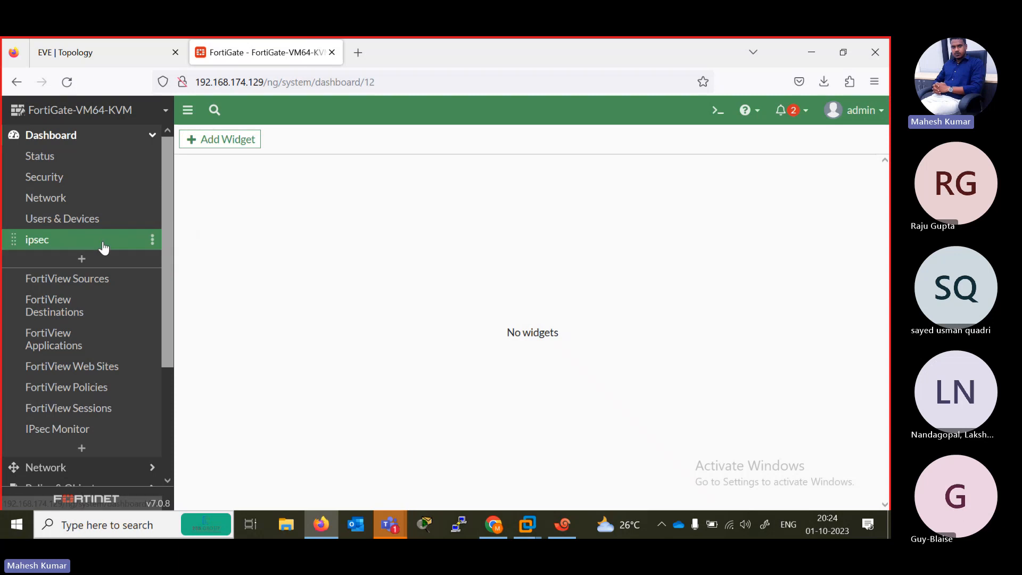
- Delete the empty ipsec dashboard and confirm its removal
click(152, 243)
click(191, 270)
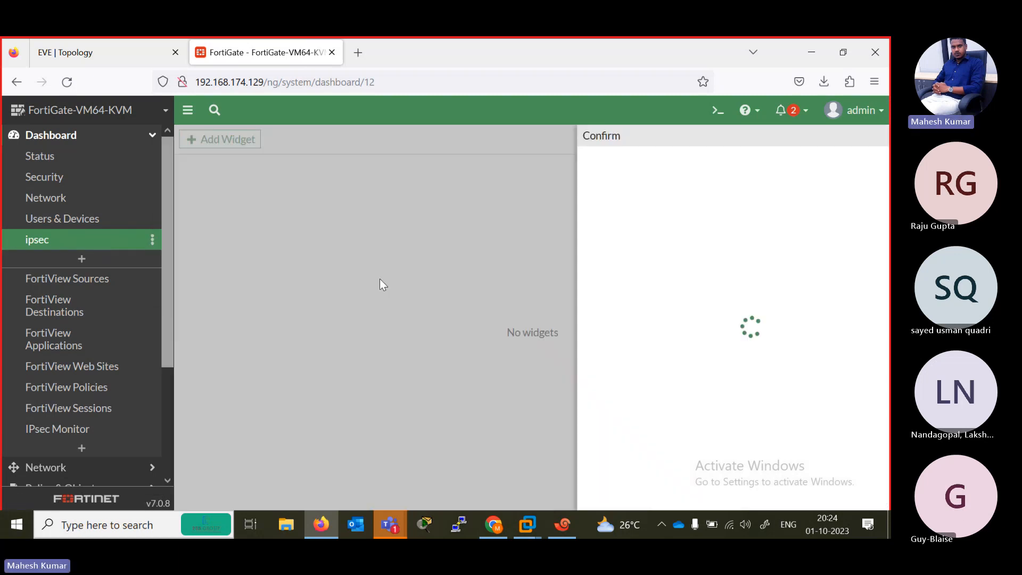
click(657, 494)
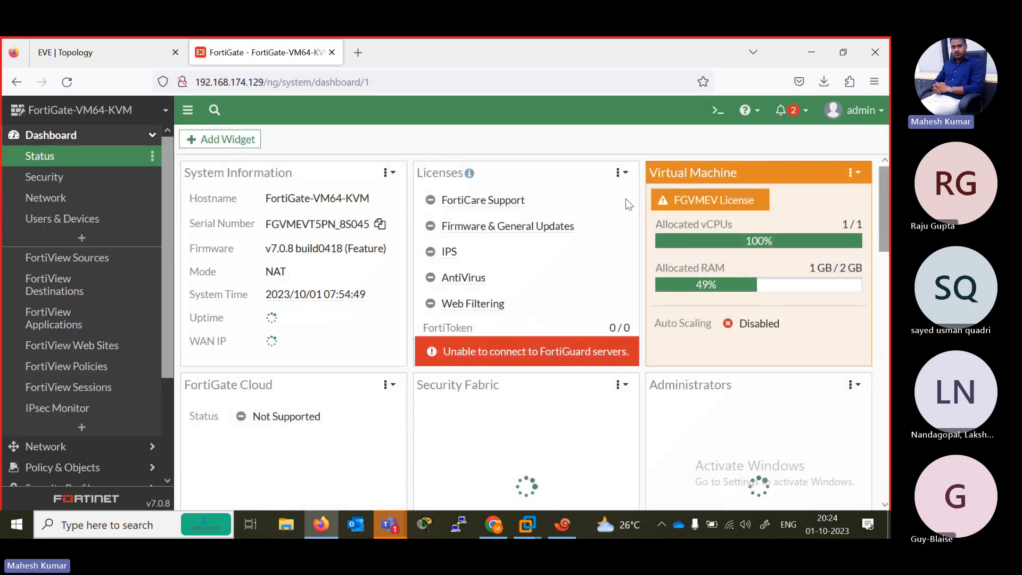
- Look over the Status dashboard, collapse the Dashboard section and open the Interfaces page under Network
scroll(527, 320, down, 15)
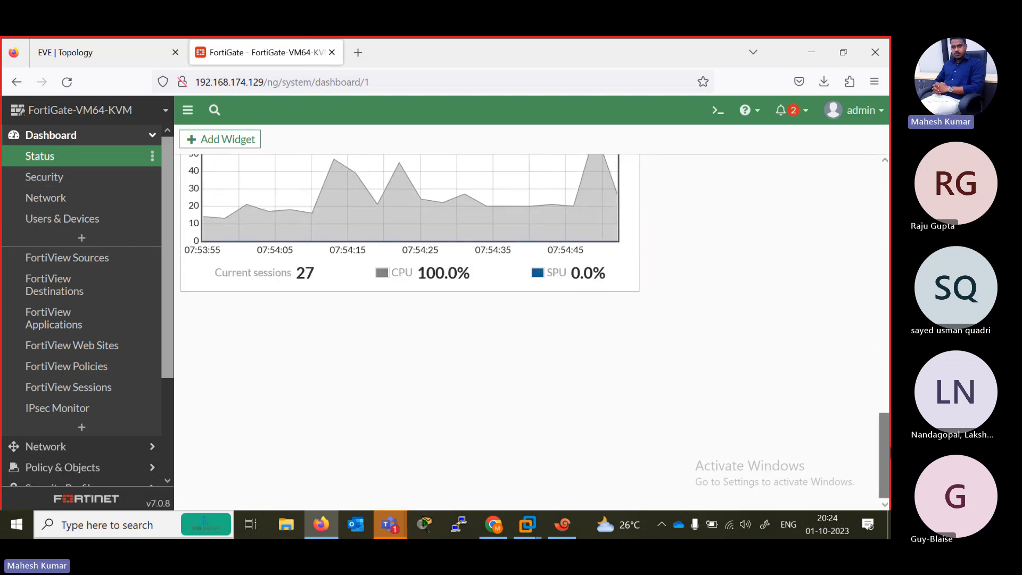
scroll(319, 239, up, 15)
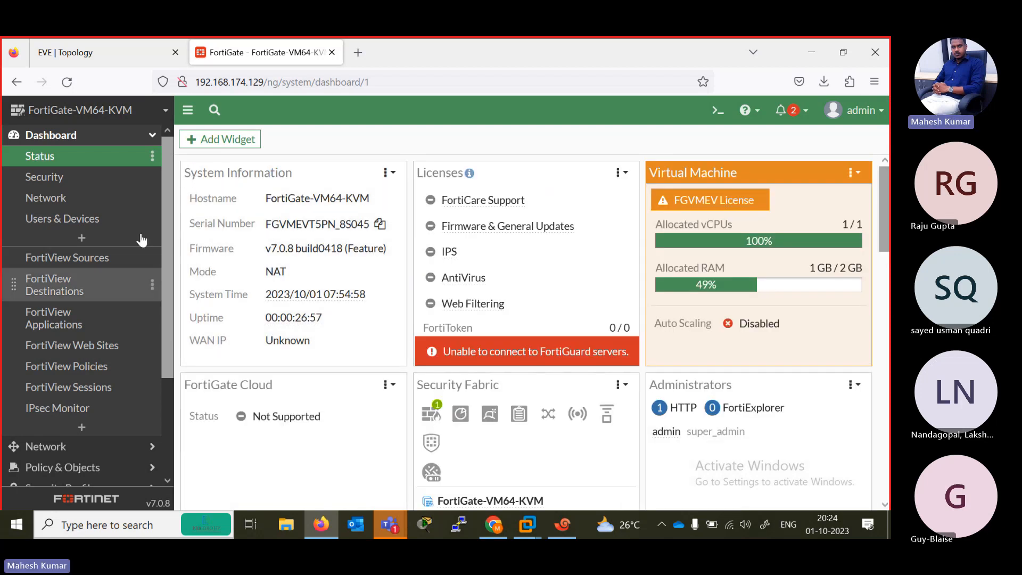
click(149, 136)
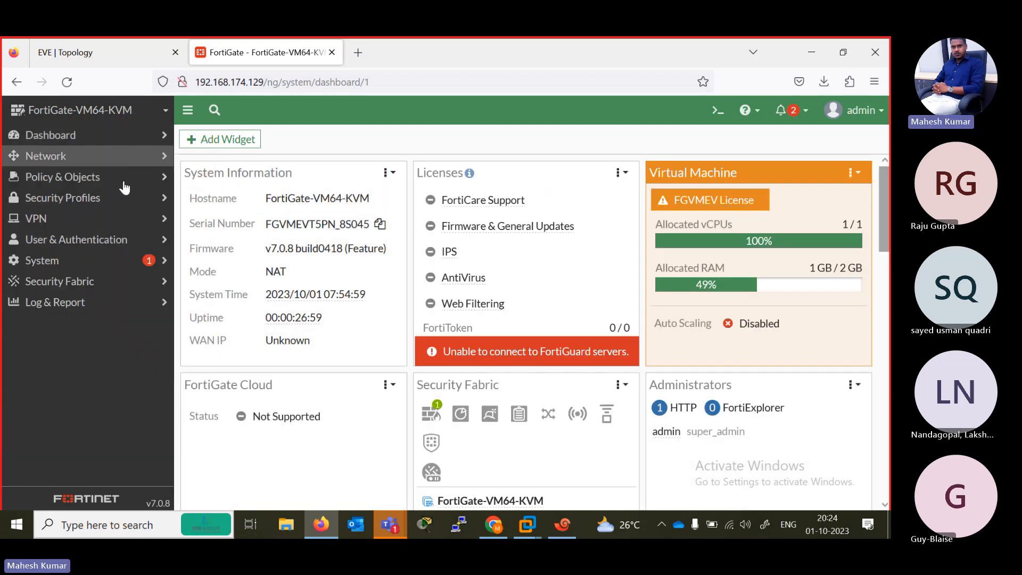
click(58, 157)
click(50, 178)
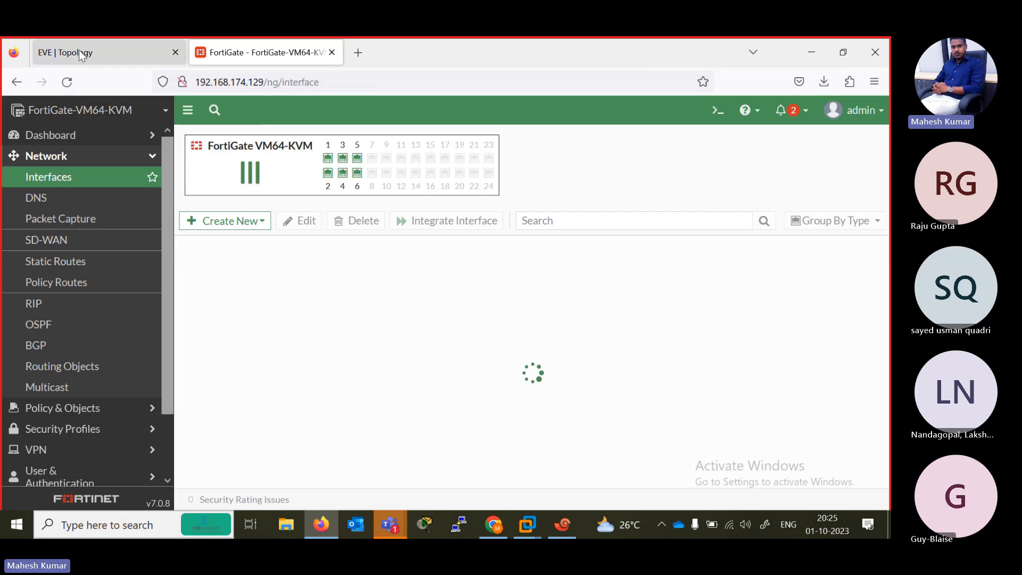
- Check the firewall's ports in the EVE topology and their CLI configuration in the Xshell FG session, returning to FortiGate
click(101, 52)
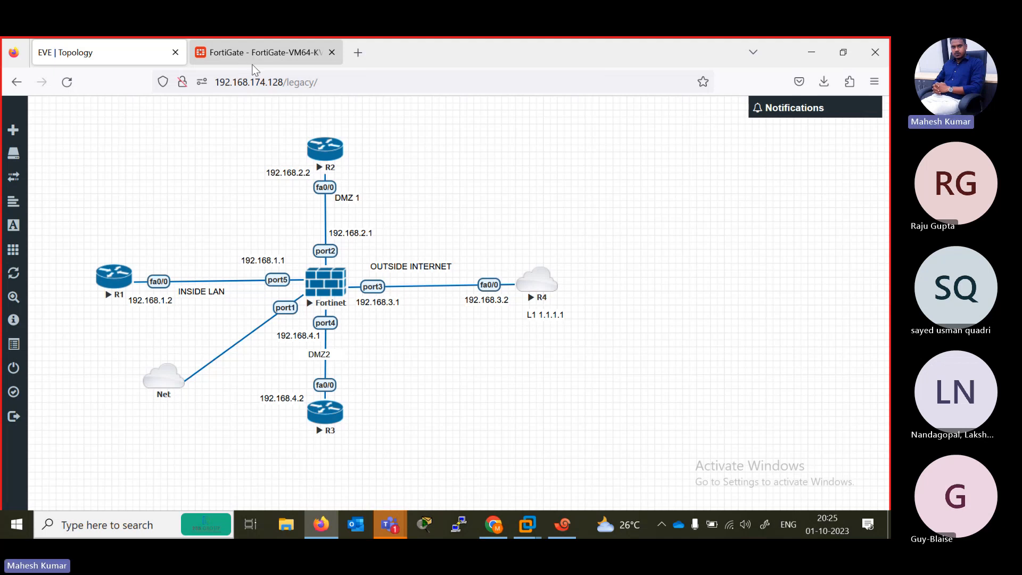
click(570, 526)
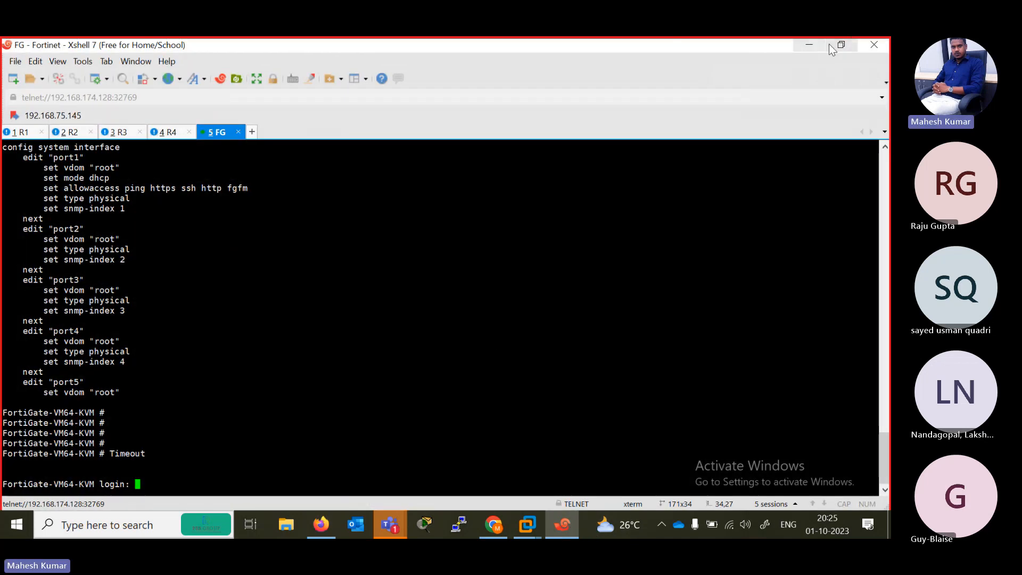
click(809, 45)
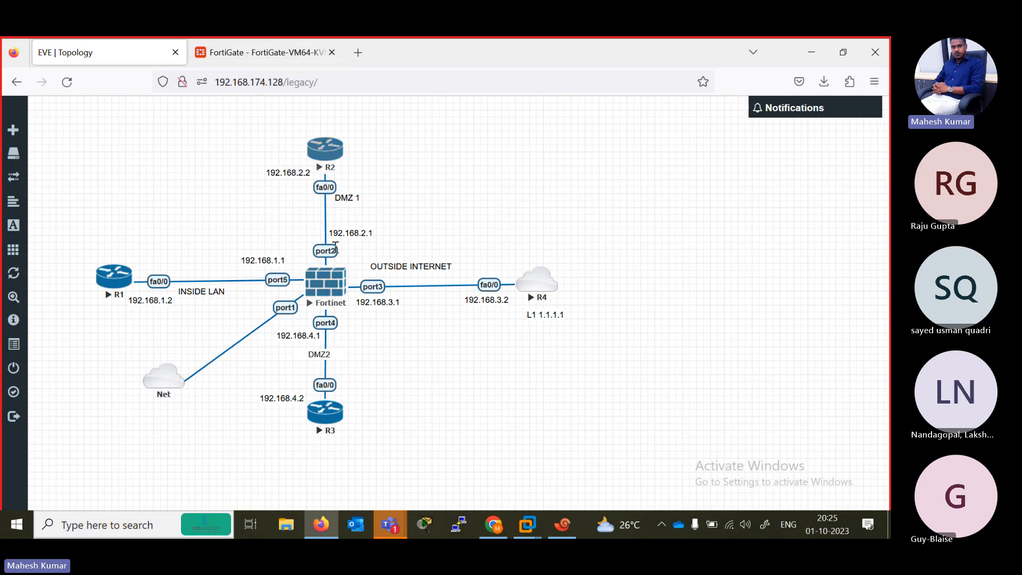
click(261, 52)
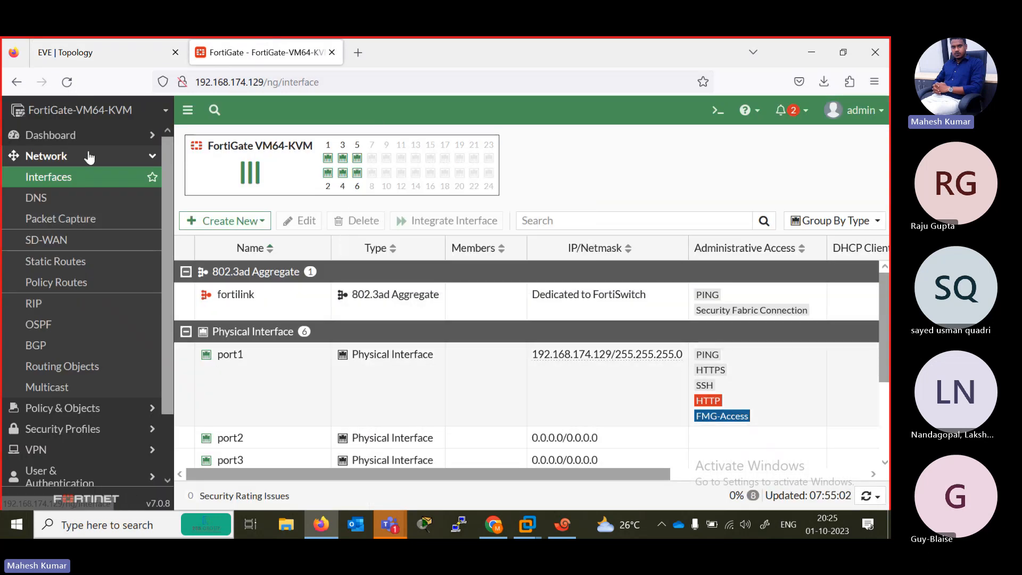
- Open the port2 interface for editing and set its alias to DMZ1
click(157, 157)
click(152, 157)
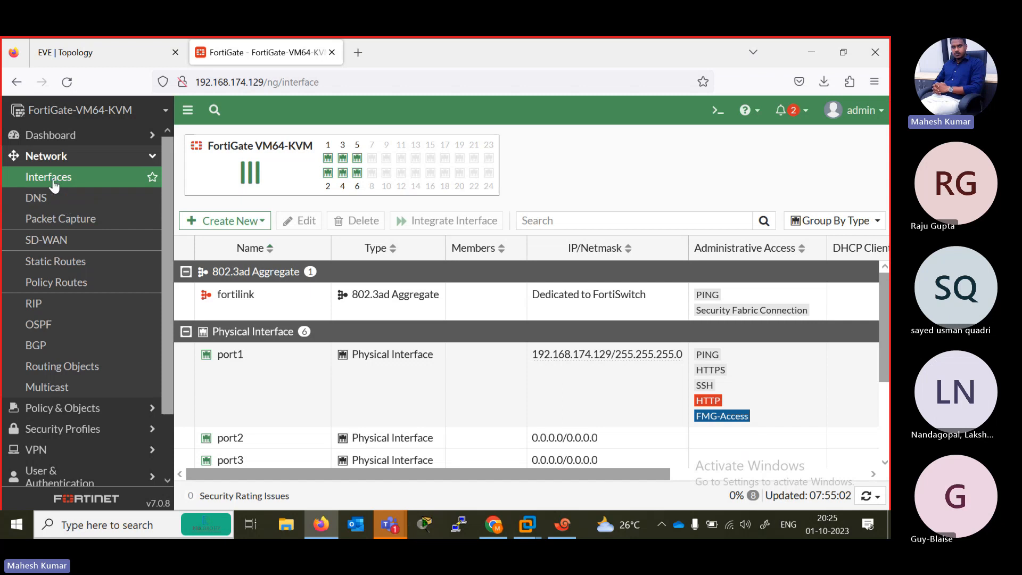
click(148, 169)
scroll(340, 363, down, 3)
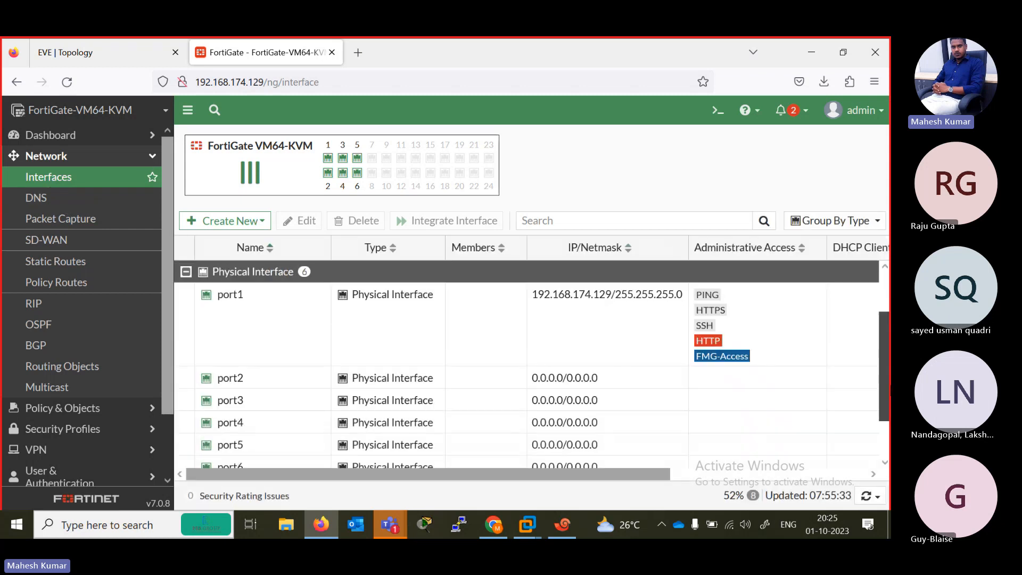
double_click(264, 328)
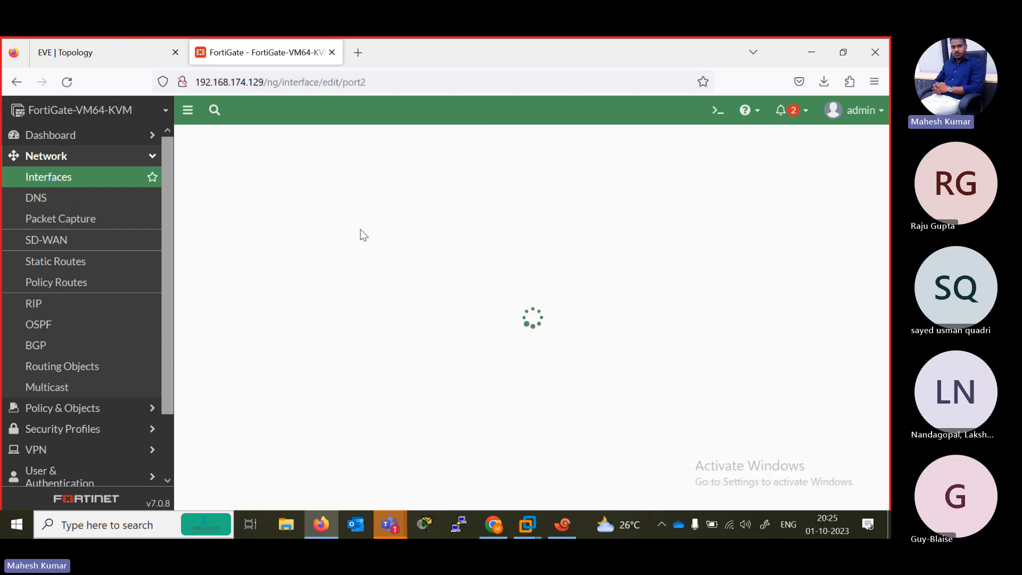
click(304, 189)
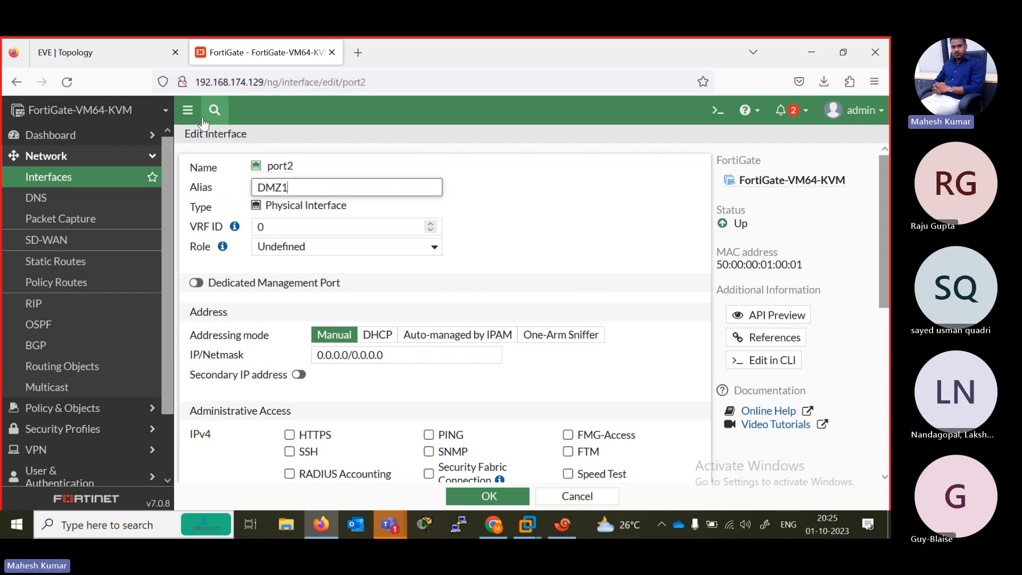
- Check port2's address in the EVE topology, set its role to LAN and its IP/Netmask to 192.168.2.1/24
click(93, 53)
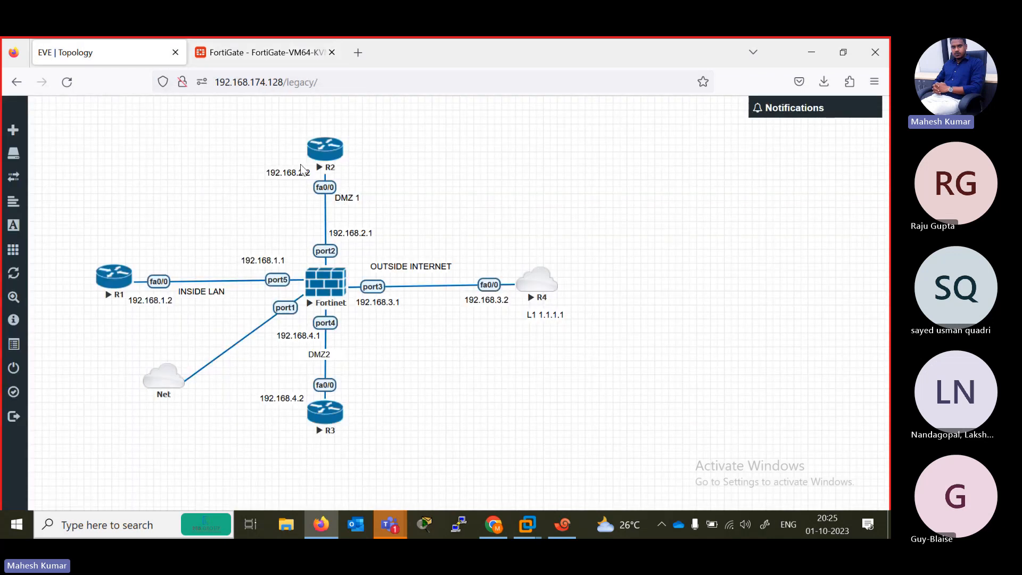
click(239, 52)
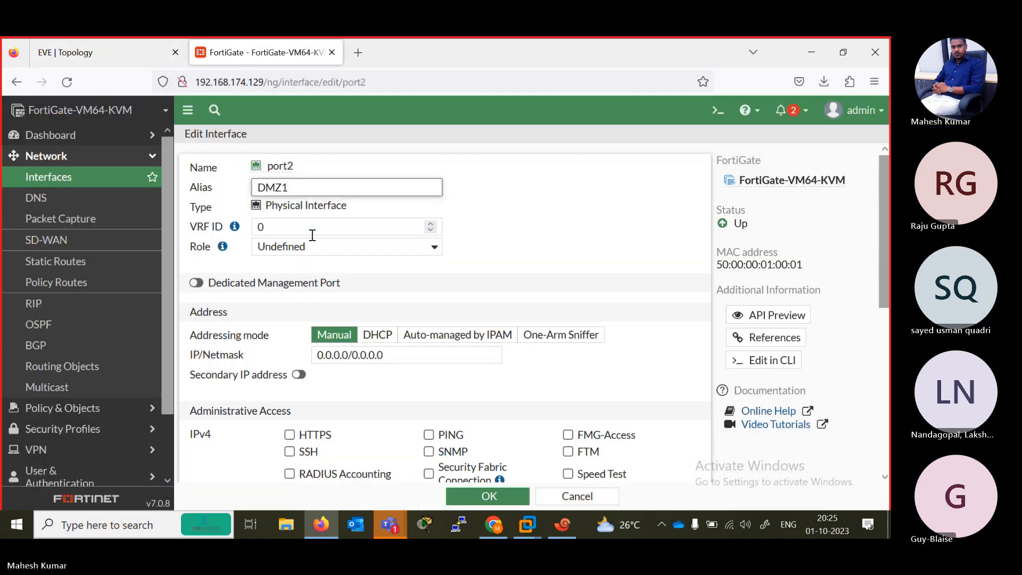
click(422, 248)
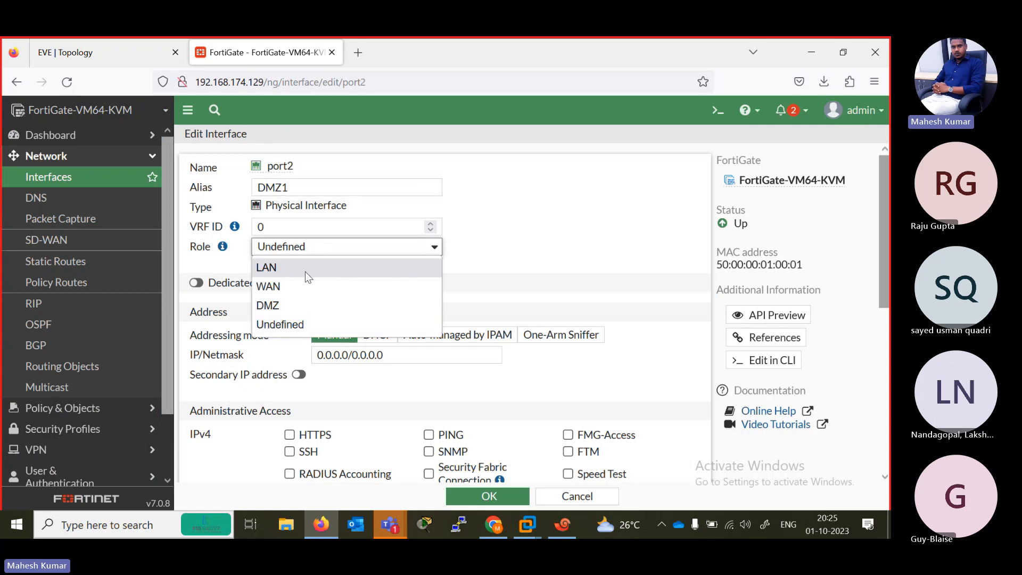
click(309, 274)
drag(481, 355, 290, 356)
text(192.168.2.1)
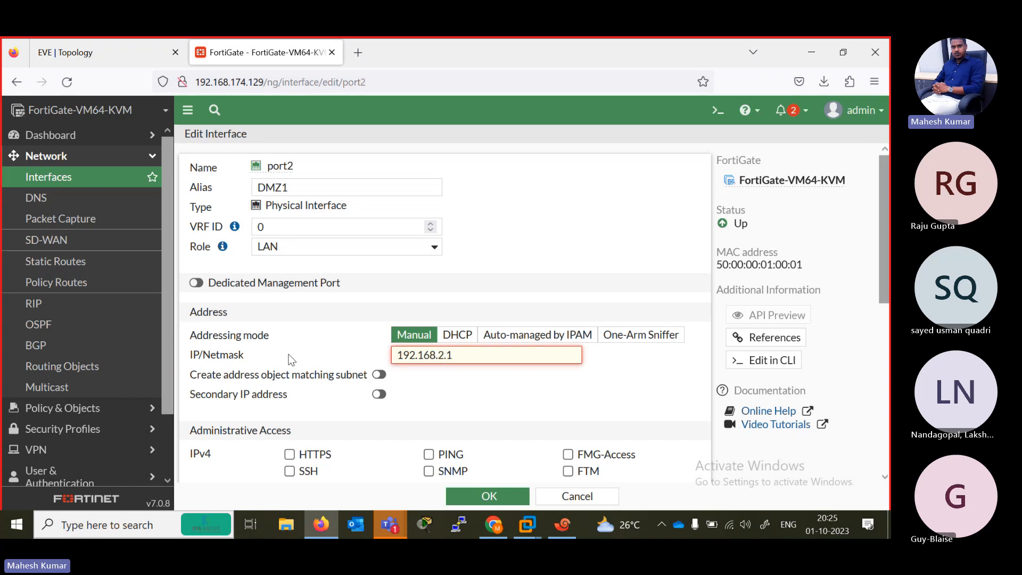
text(/24)
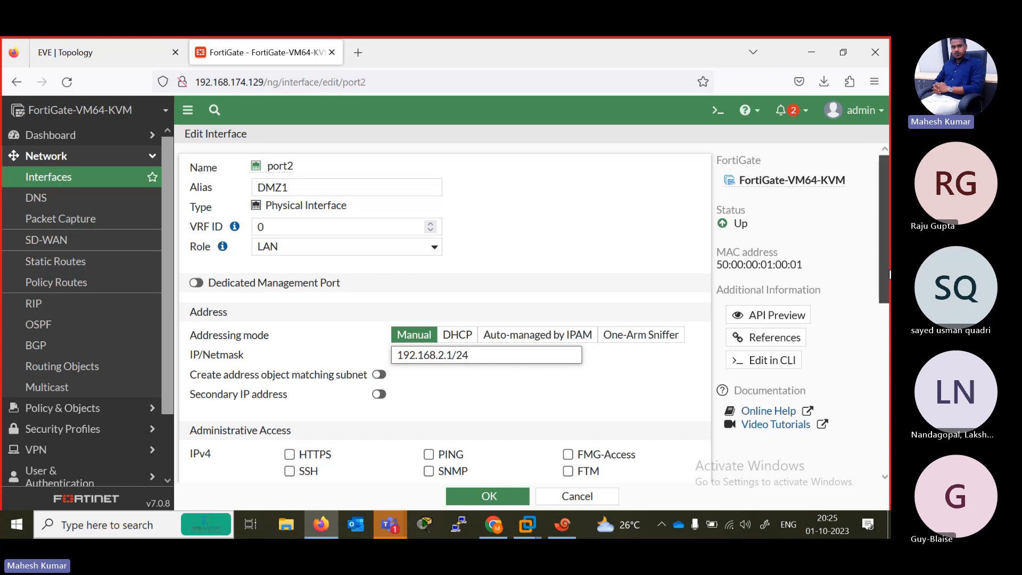
- Allow PING, HTTPS and SSH as IPv4 administrative access on port2
scroll(887, 274, down, 3)
scroll(888, 274, up, 3)
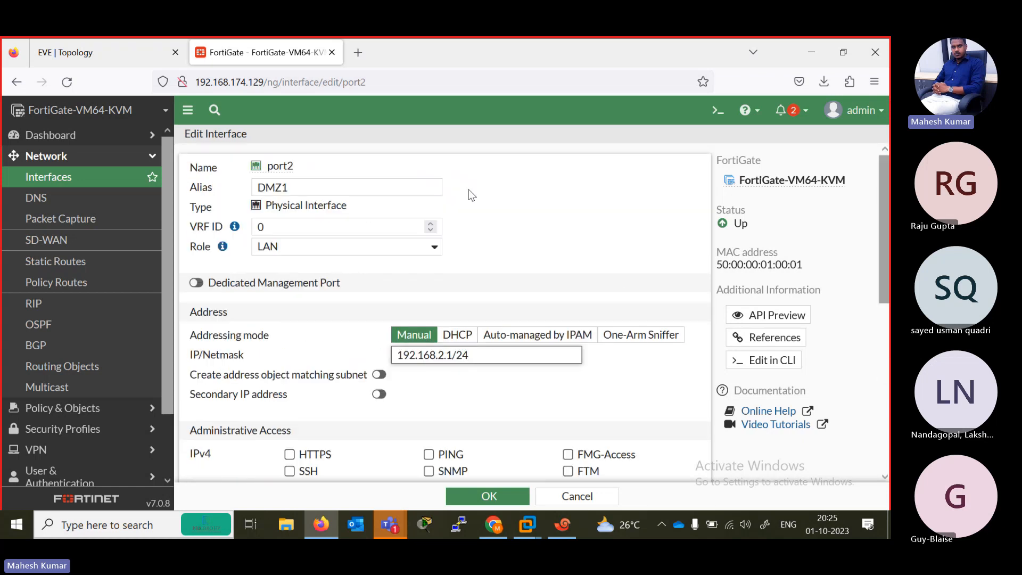
scroll(289, 296, down, 3)
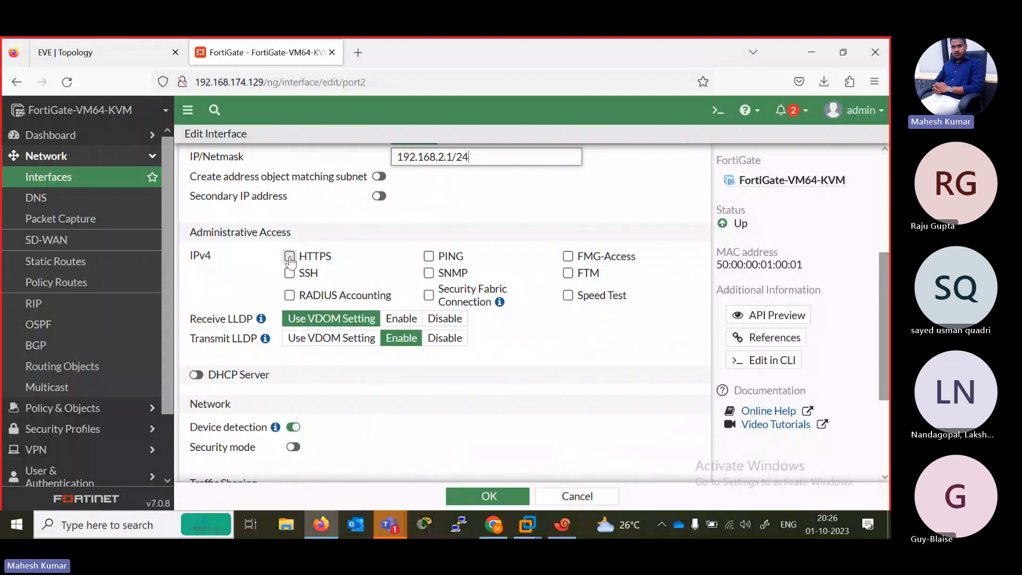
click(429, 258)
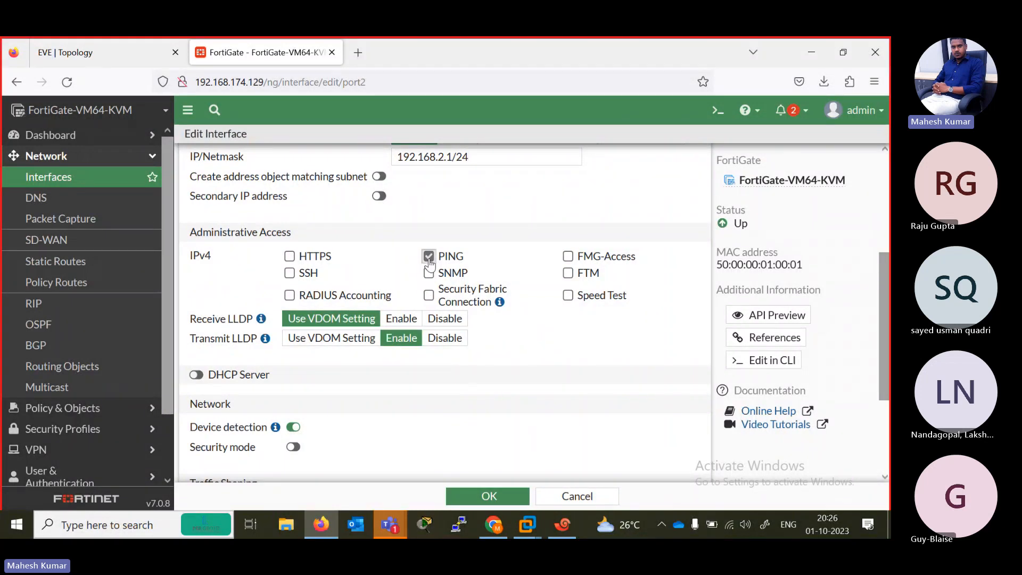
click(53, 42)
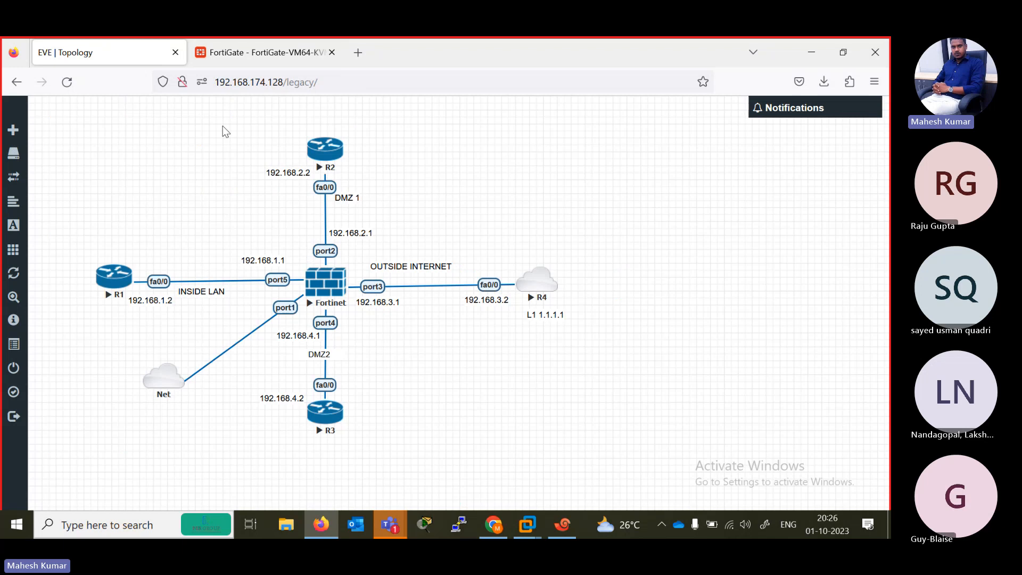
click(255, 53)
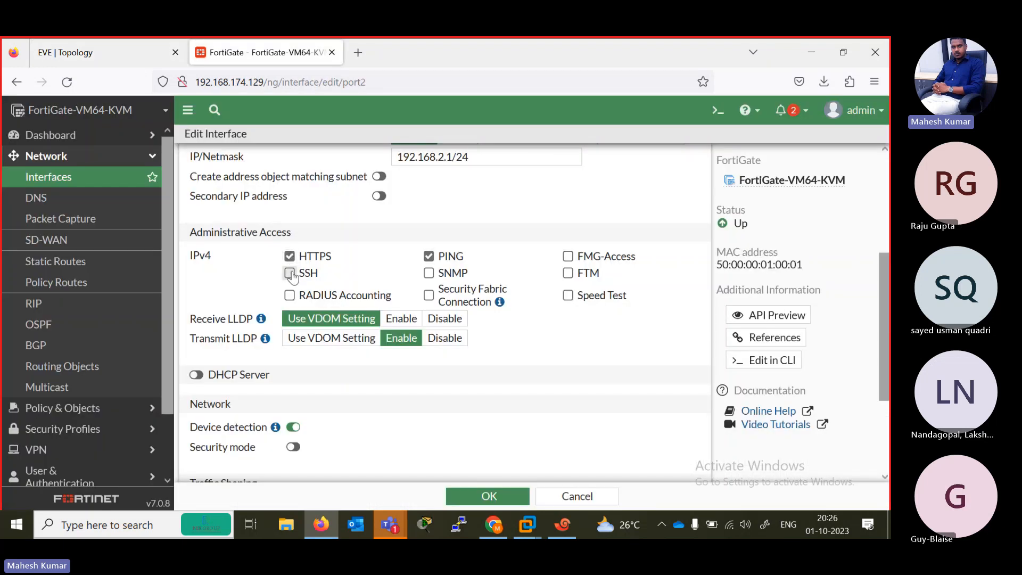
click(290, 273)
- Enable the DHCP server on port2 and compare its address range with the R2 link in the EVE topology
scroll(384, 296, down, 3)
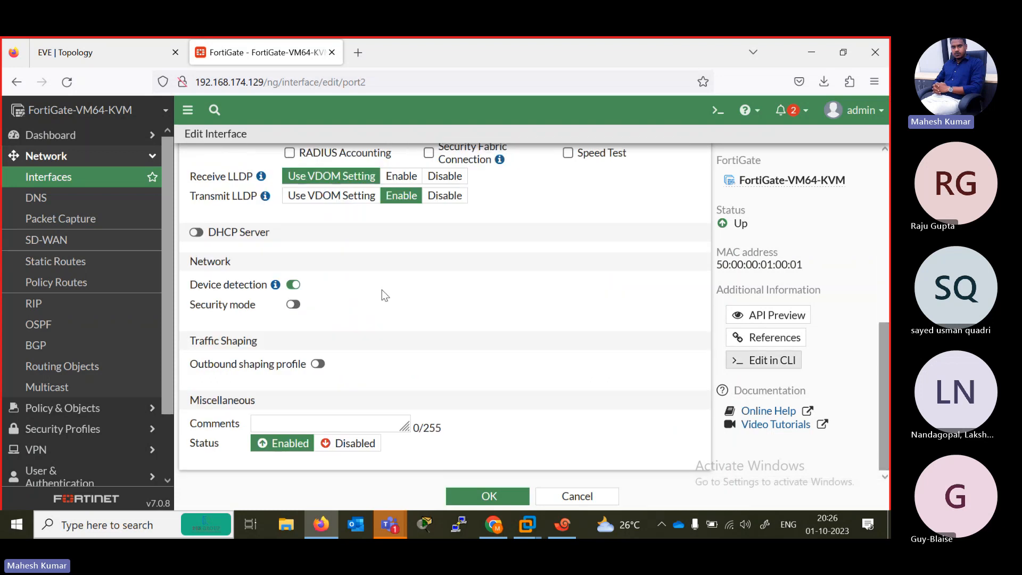
click(196, 232)
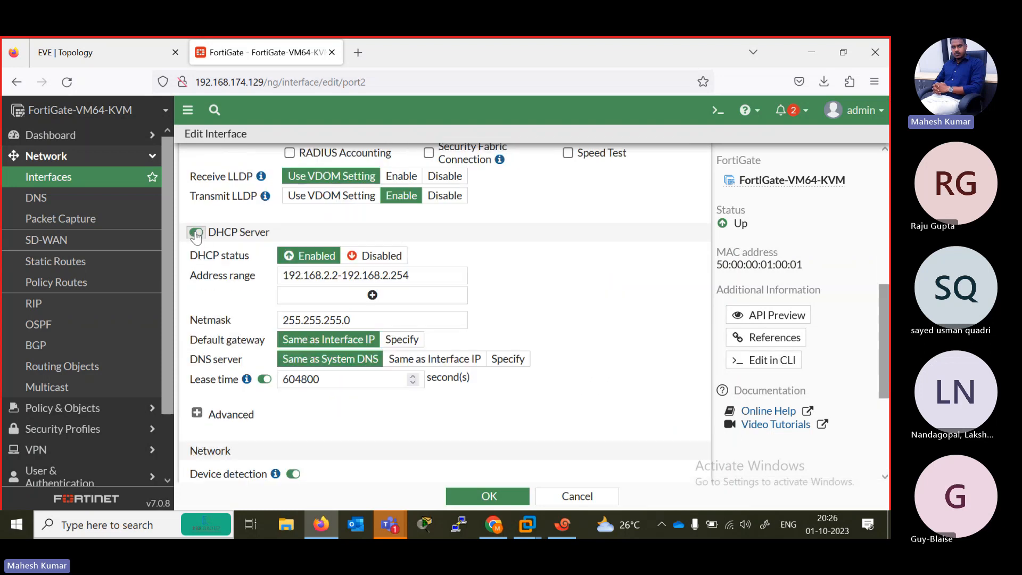
click(105, 56)
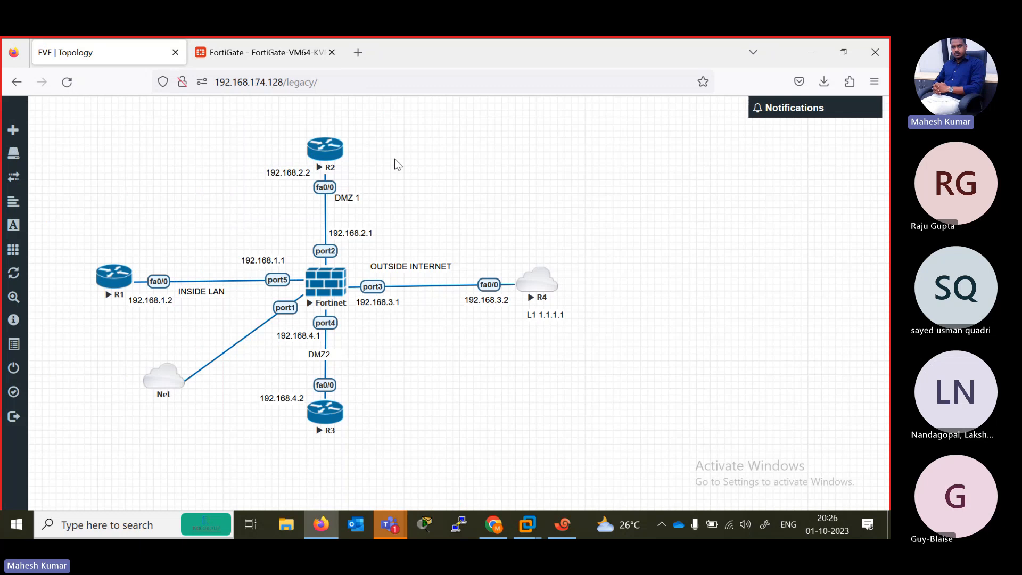
click(255, 52)
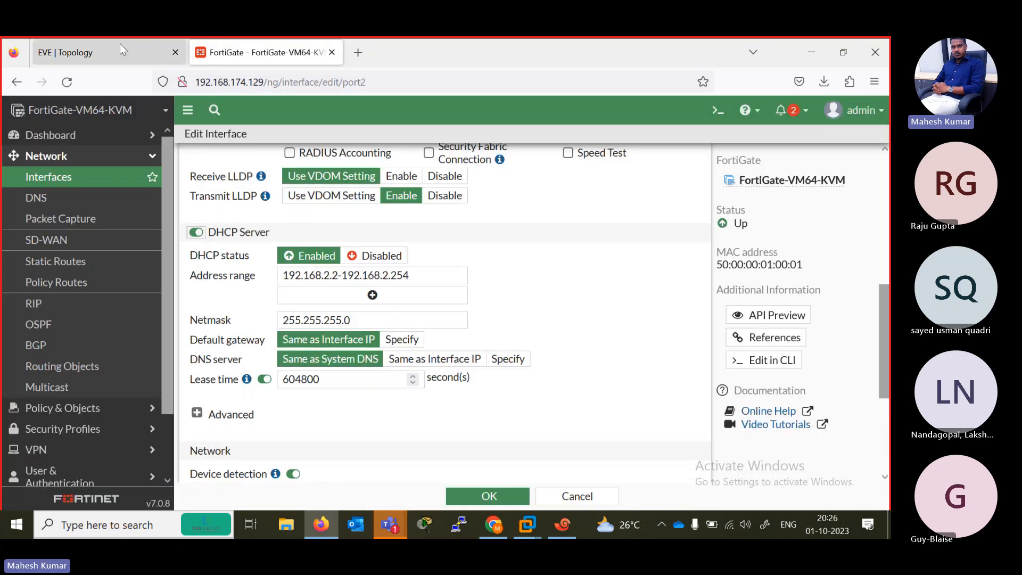
click(105, 52)
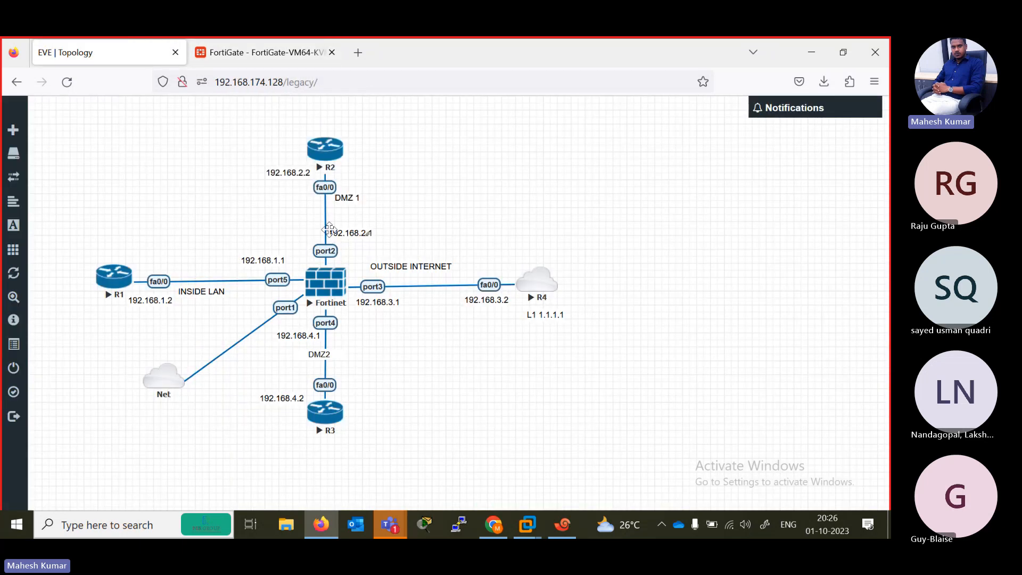
- Disable the DHCP server on port2, review the interface's remaining settings and save the changes
click(255, 53)
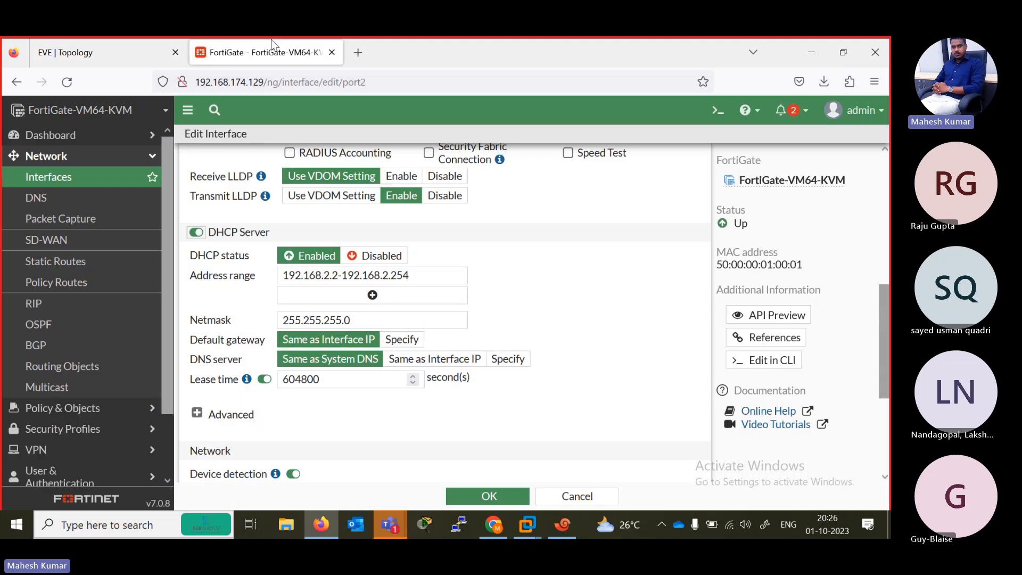
click(196, 232)
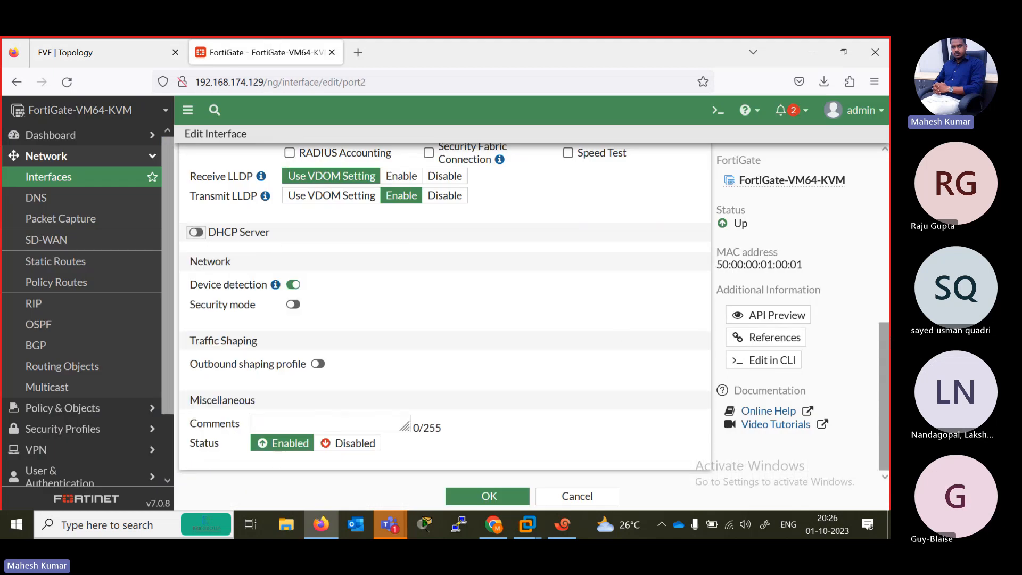
scroll(444, 308, up, 10)
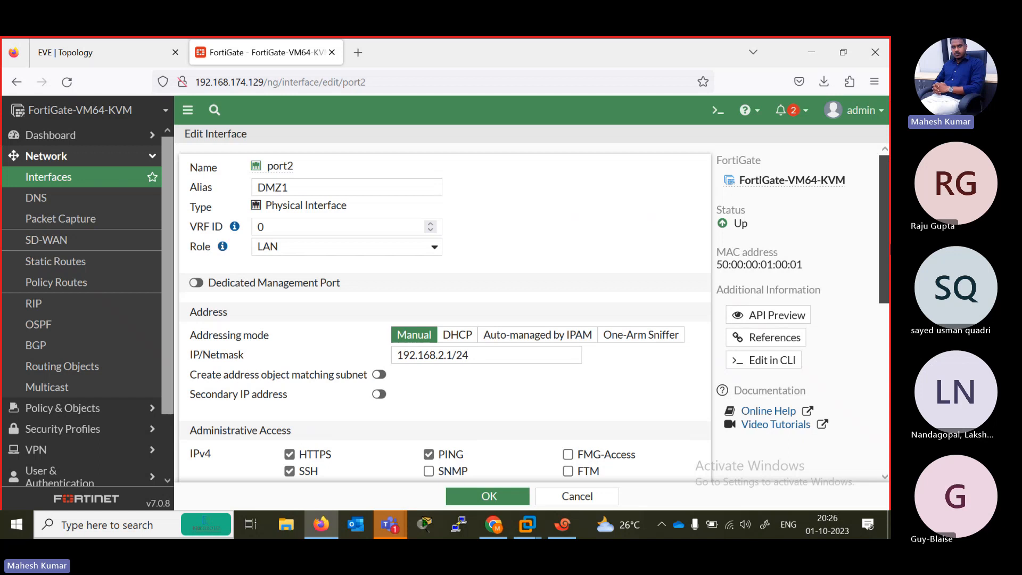
scroll(445, 309, down, 1)
scroll(445, 309, up, 1)
scroll(445, 309, down, 10)
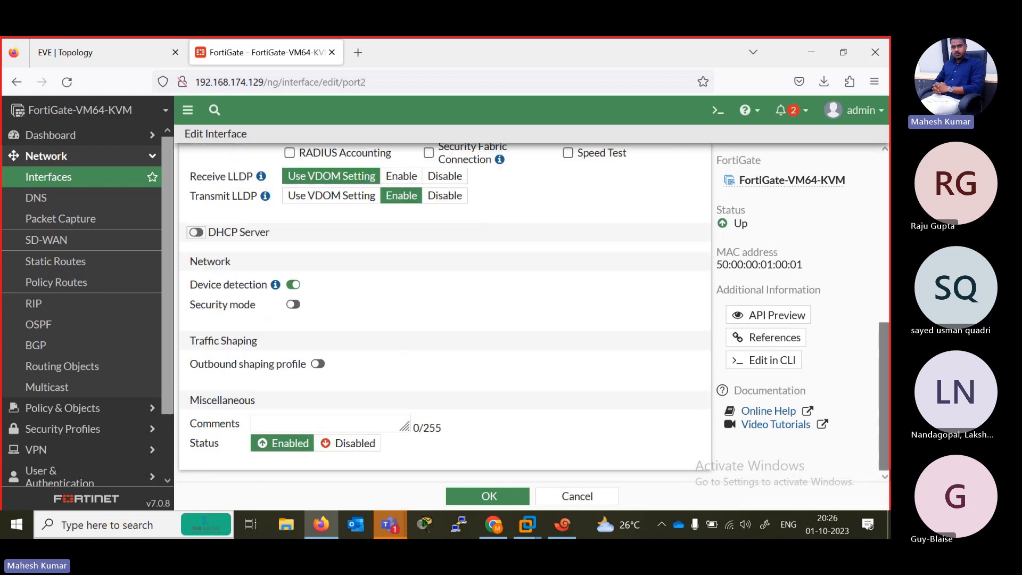
click(489, 496)
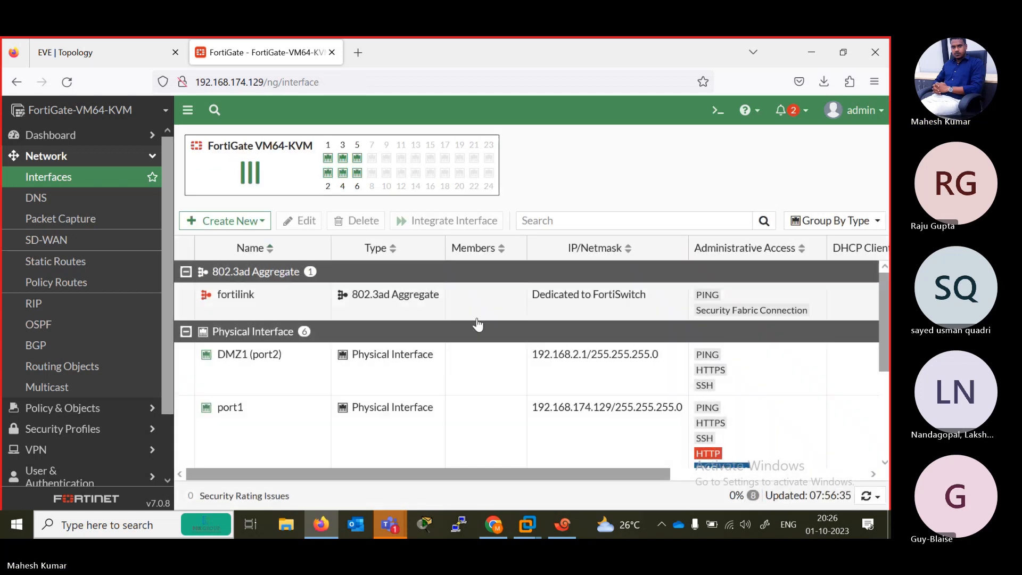
- Review the addresses and administrative access in the FortiGate interface list, and consult the EVE topology for the ports
scroll(544, 374, down, 3)
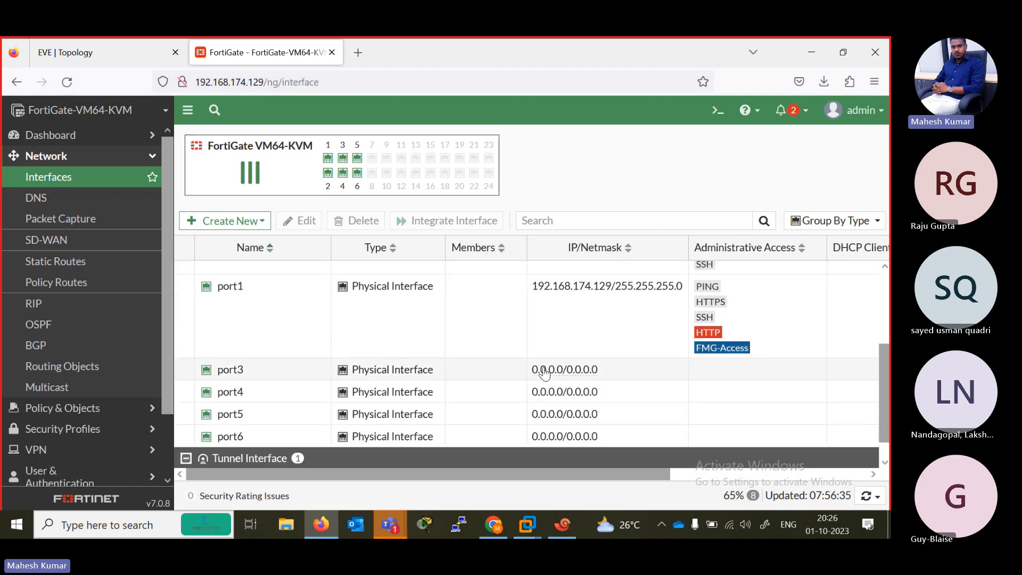
scroll(298, 276, up, 2)
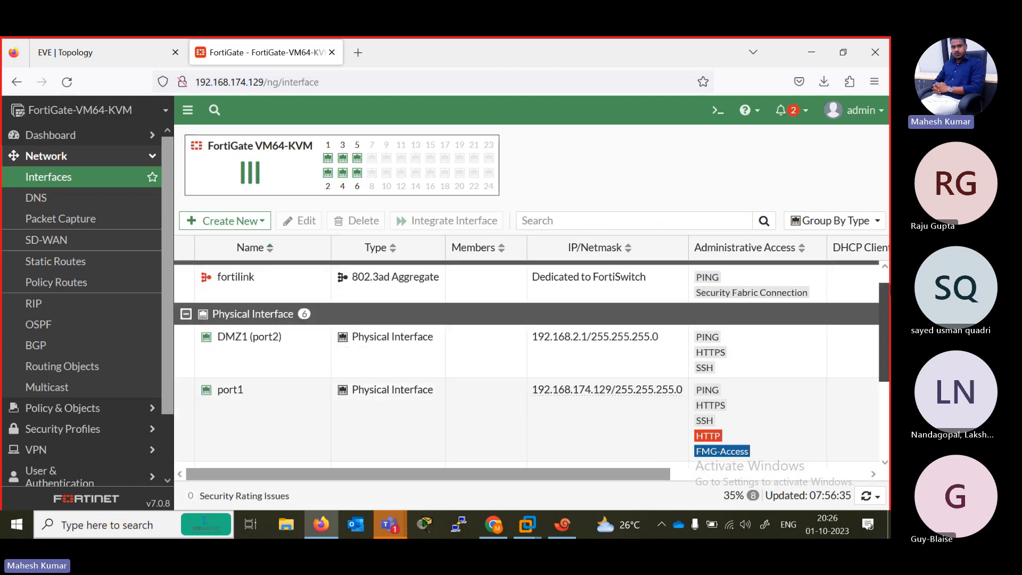
scroll(247, 322, up, 1)
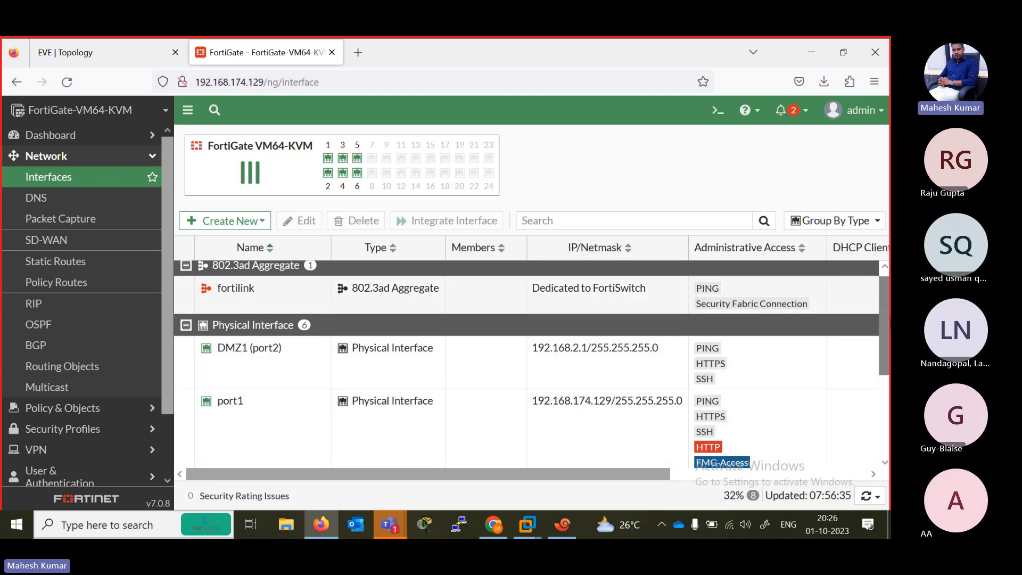
scroll(310, 344, down, 3)
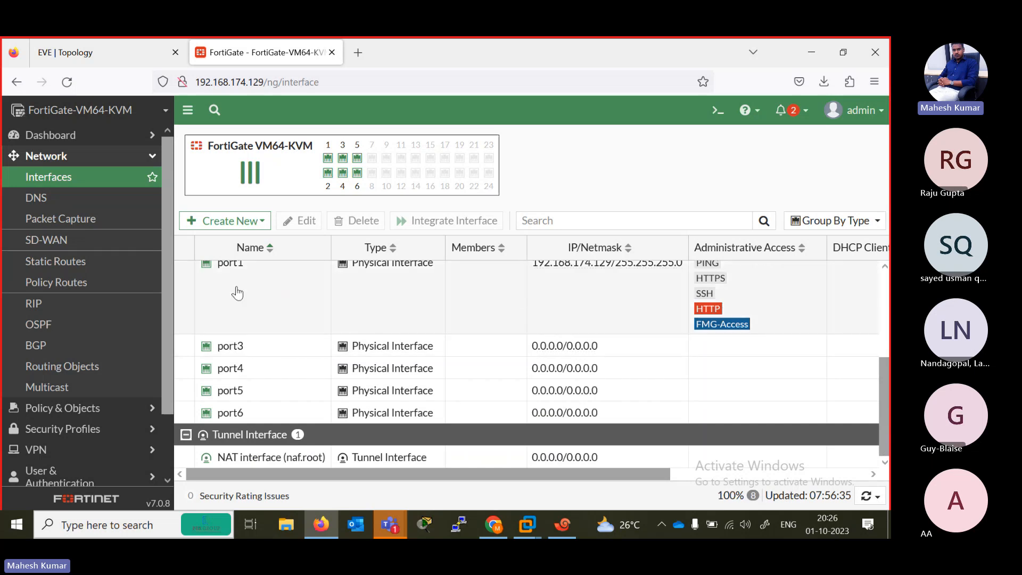
click(88, 51)
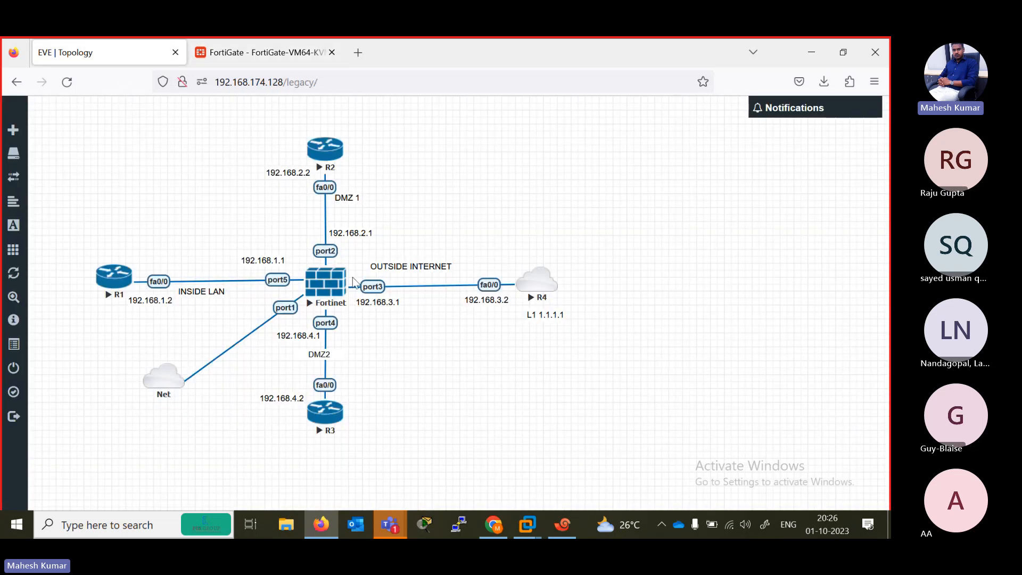
- Switch to the FG console session in Xshell and log in as admin, answering the account password prompt
click(553, 523)
click(841, 46)
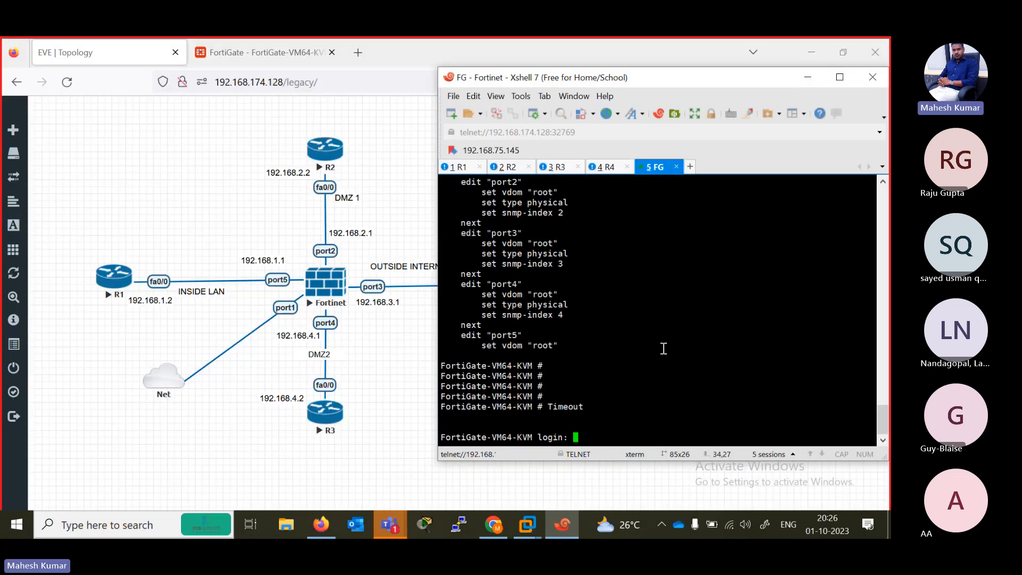
text(admin)
key(Return)
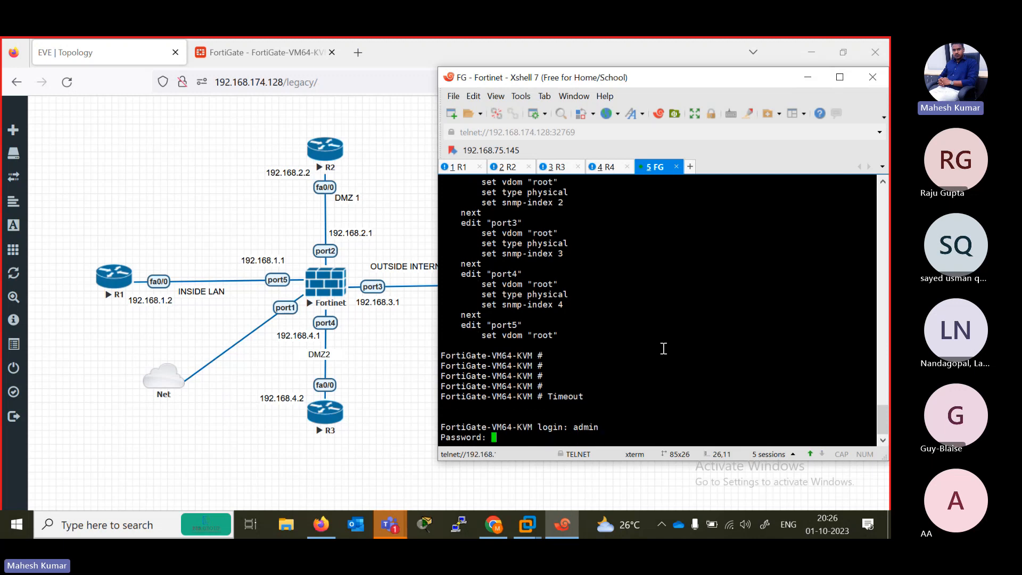
key(Return)
- Enter the system interface configuration in the FortiGate CLI and open port2 for editing
text(config system i)
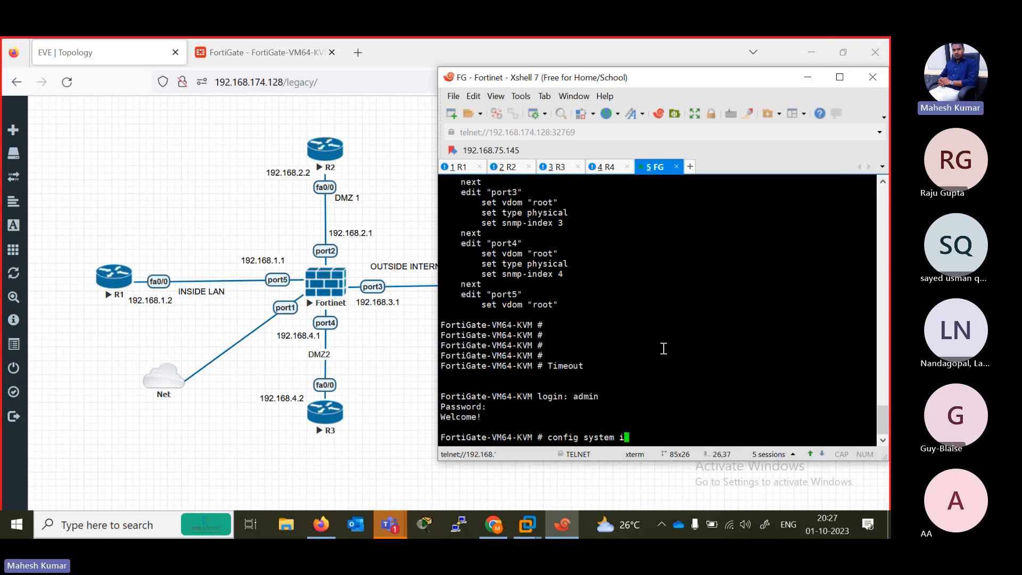
key(Tab)
key(Return)
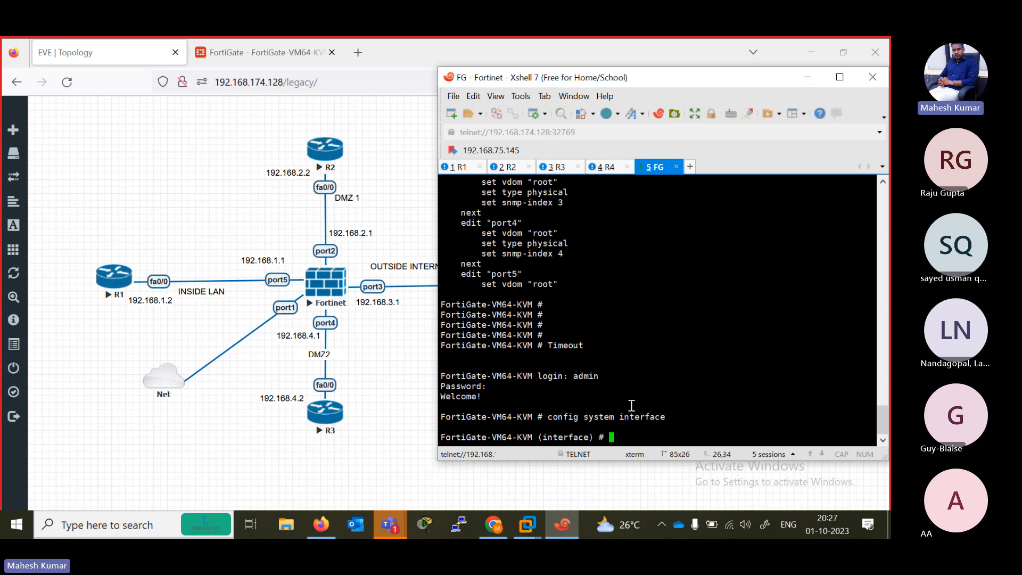
text(edit port1)
key(Return)
- Set port2 to static mode and assign it the IP address 192.168.3.1/24
text(set mode)
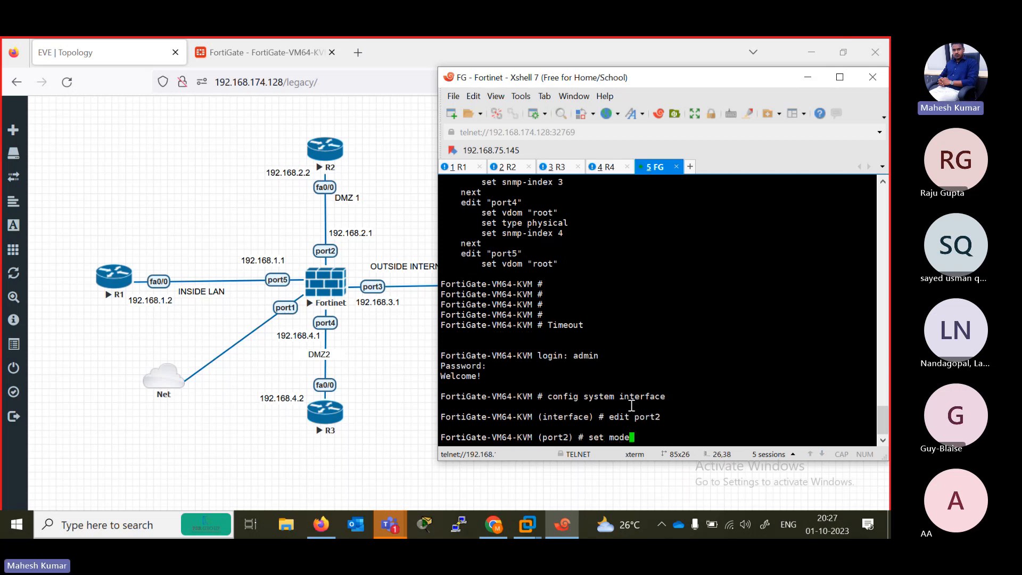
text( static)
key(Return)
text(set ip 19)
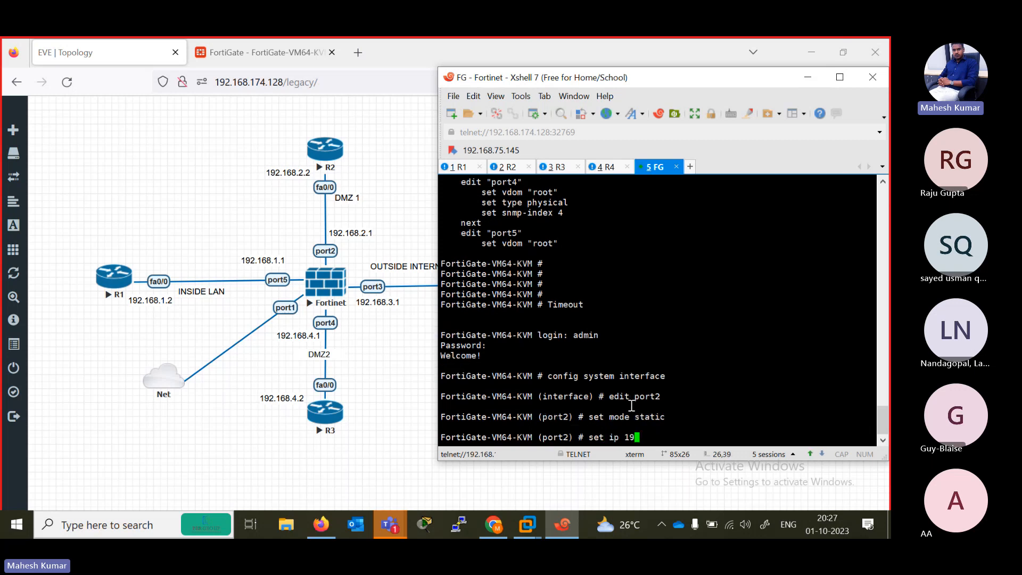
text(2.168.3.1/2)
key(BackSpace)
key(BackSpace)
key(BackSpace)
text(/24)
key(Return)
- List the available access options and set port2's allowaccess to ping, https, http, ssh and snmp
text(set a)
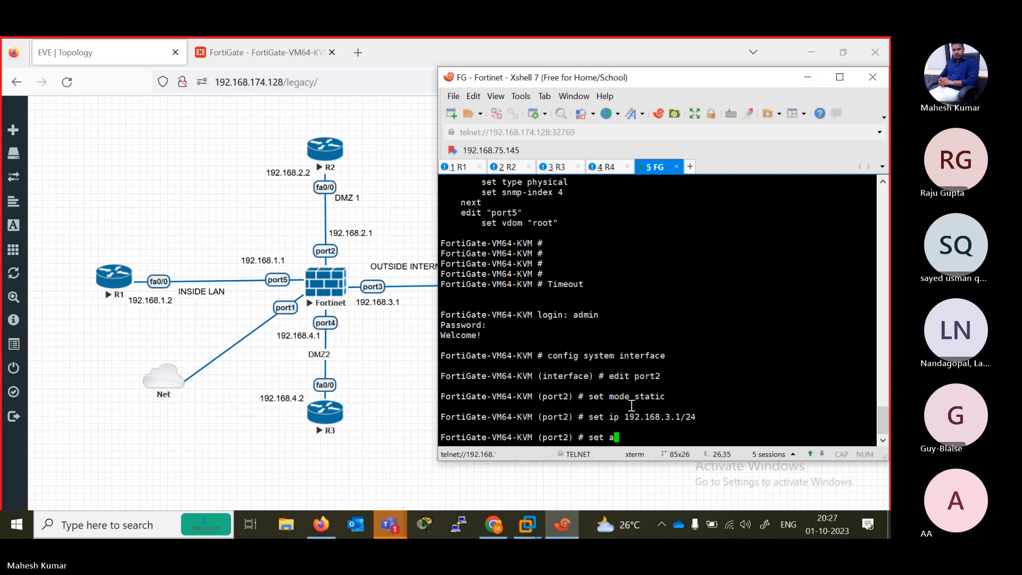
key(Tab)
text(ping ht)
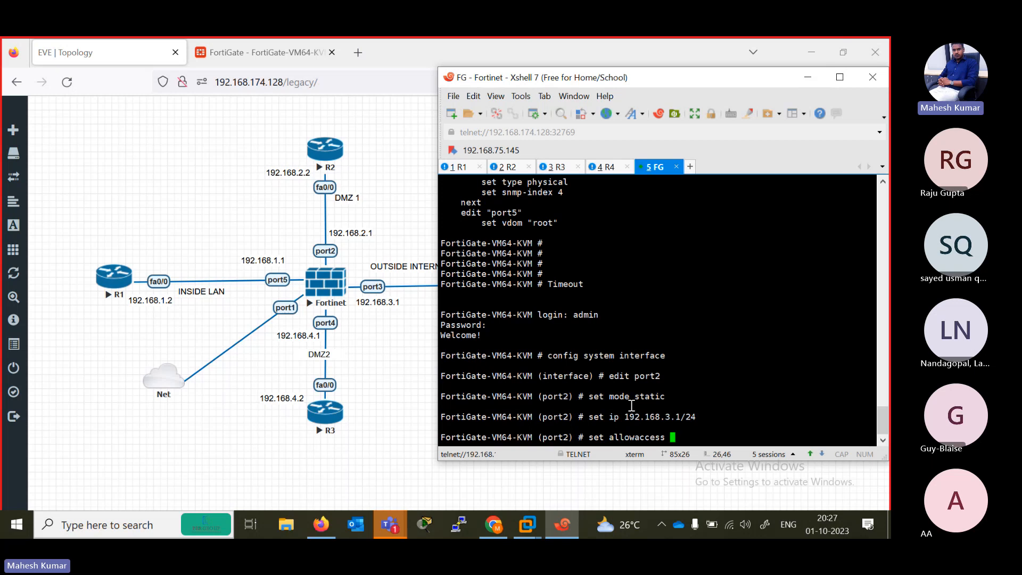
text(tps http)
key(question)
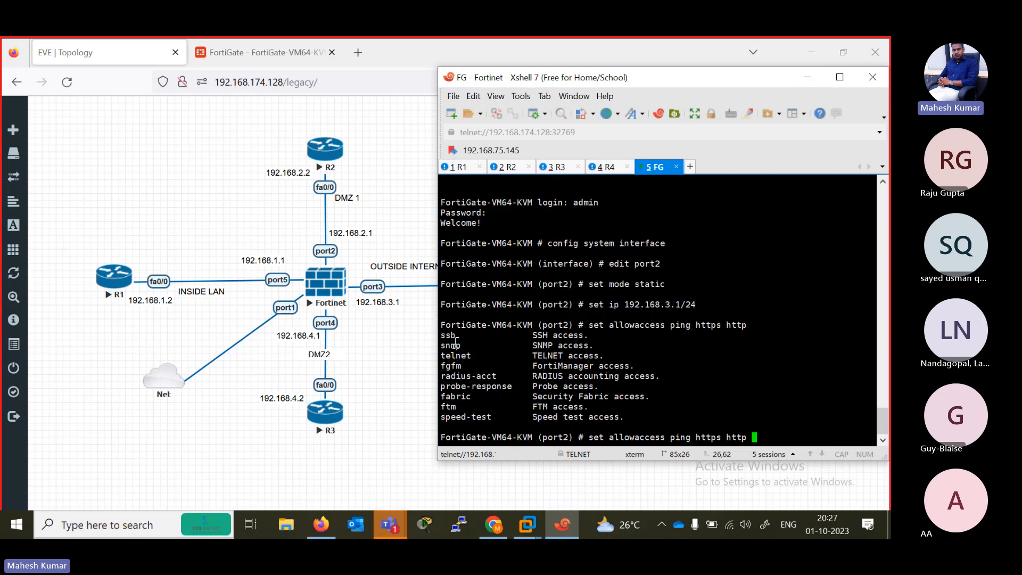
text(ssh snmp)
key(Return)
key(Return)
key(Return)
key(Return)
key(Return)
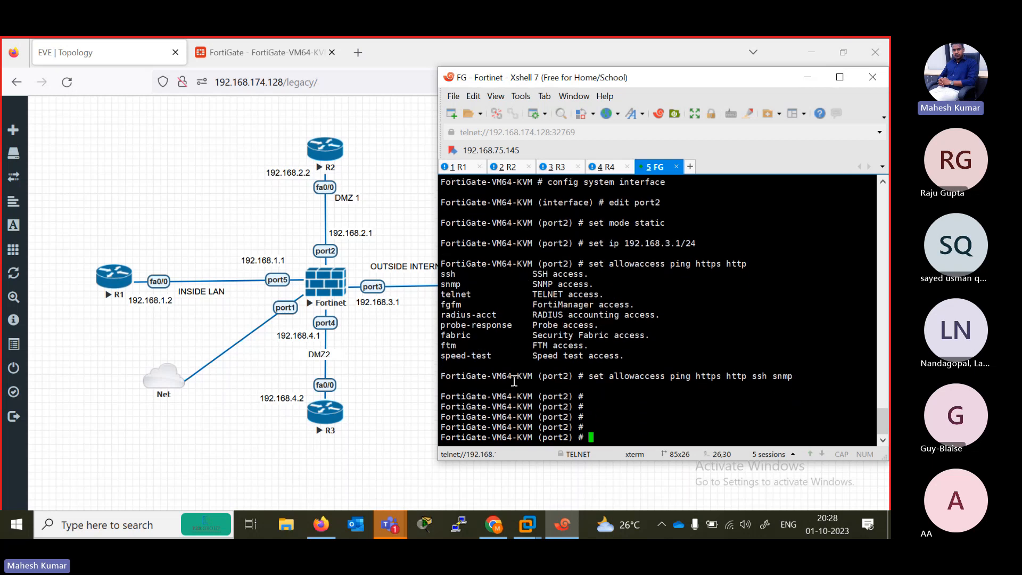
- Close the port2 configuration with the end command
text(en)
text(d)
key(BackSpace)
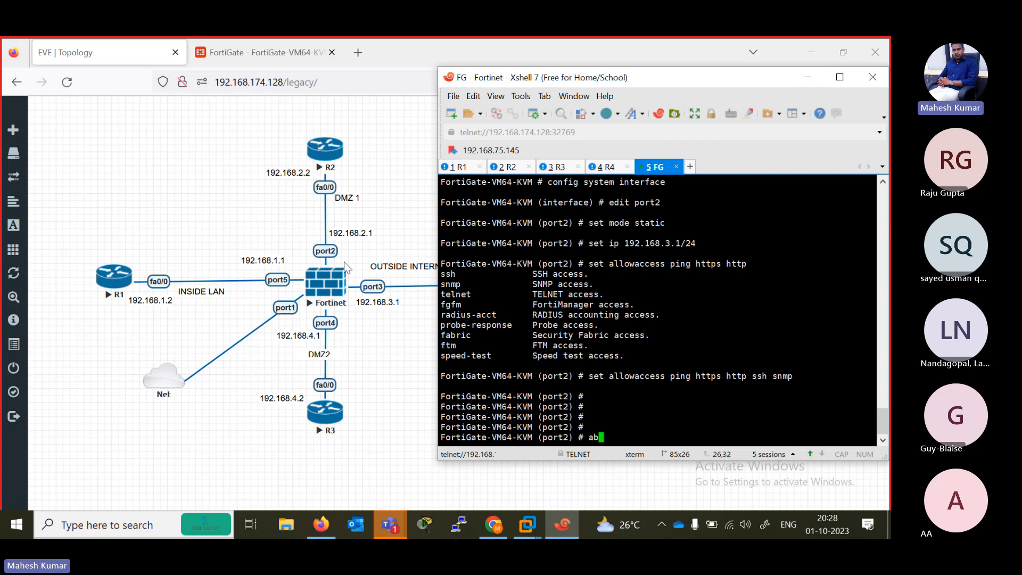
- Compare port2's address in the FortiGate web interface list with the EVE topology and return to the Xshell CLI session
click(265, 41)
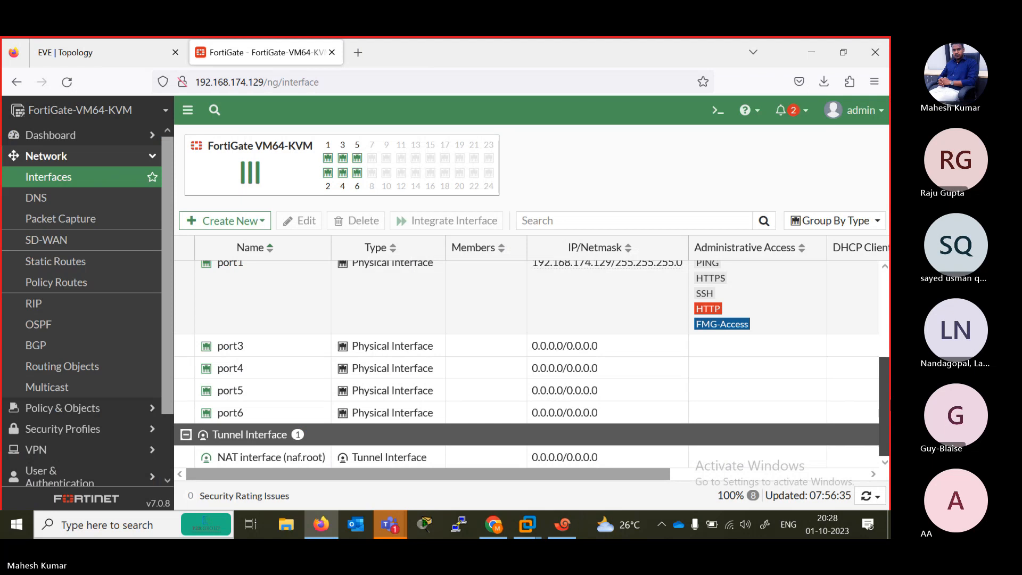
scroll(290, 358, up, 5)
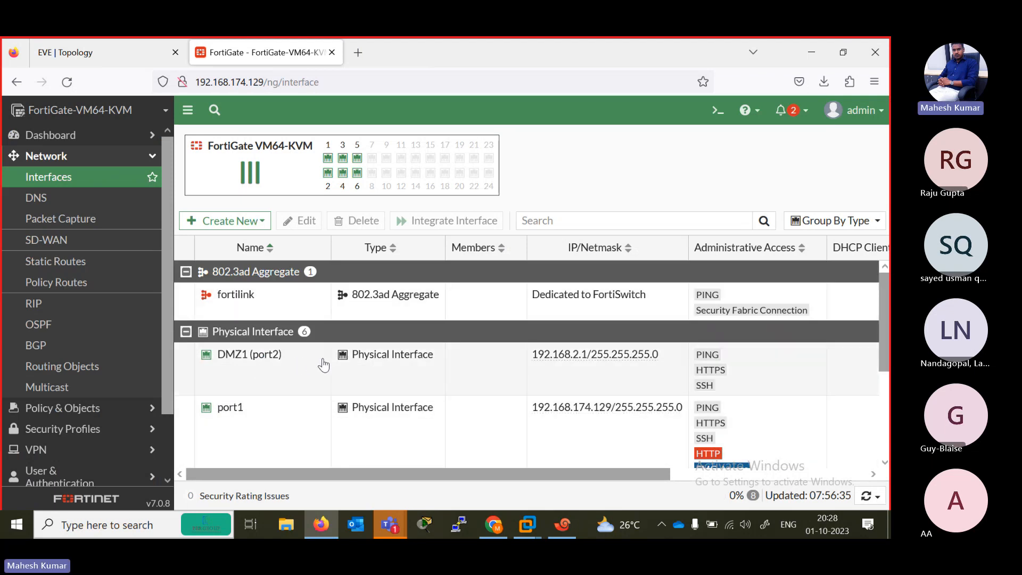
click(113, 54)
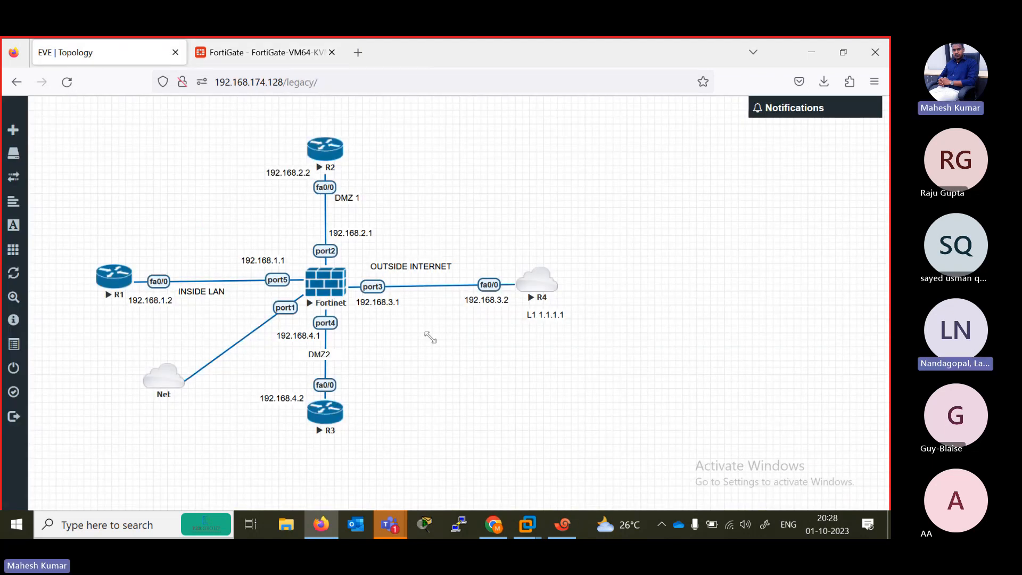
click(565, 535)
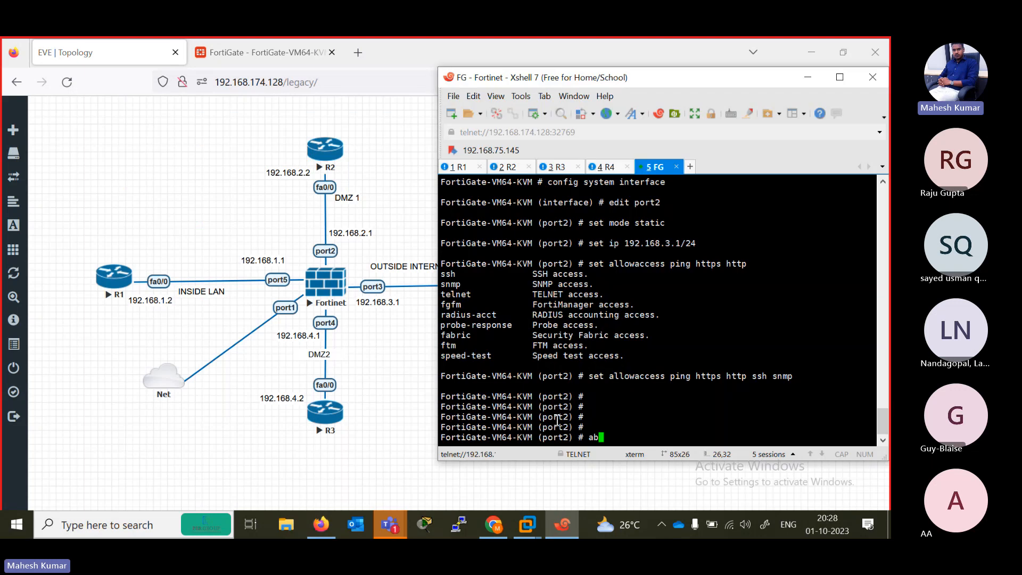
- Discard the pending port2 changes with the abort command
drag(534, 414, 571, 419)
drag(682, 249, 650, 246)
text(ort)
key(Return)
key(Return)
key(Return)
key(Return)
key(Return)
key(Return)
key(Return)
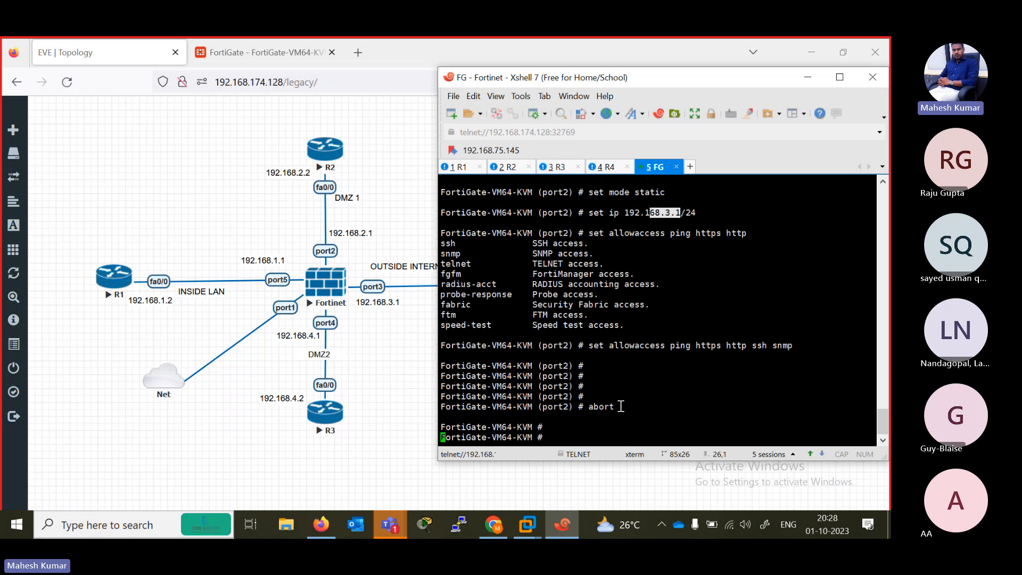
key(Return)
key(Return)
key(Return)
key(Return)
key(Return)
key(Return)
key(Return)
key(Return)
key(Return)
key(Return)
key(Return)
key(Return)
key(Return)
key(Return)
key(Return)
key(Return)
key(Return)
key(Return)
key(Return)
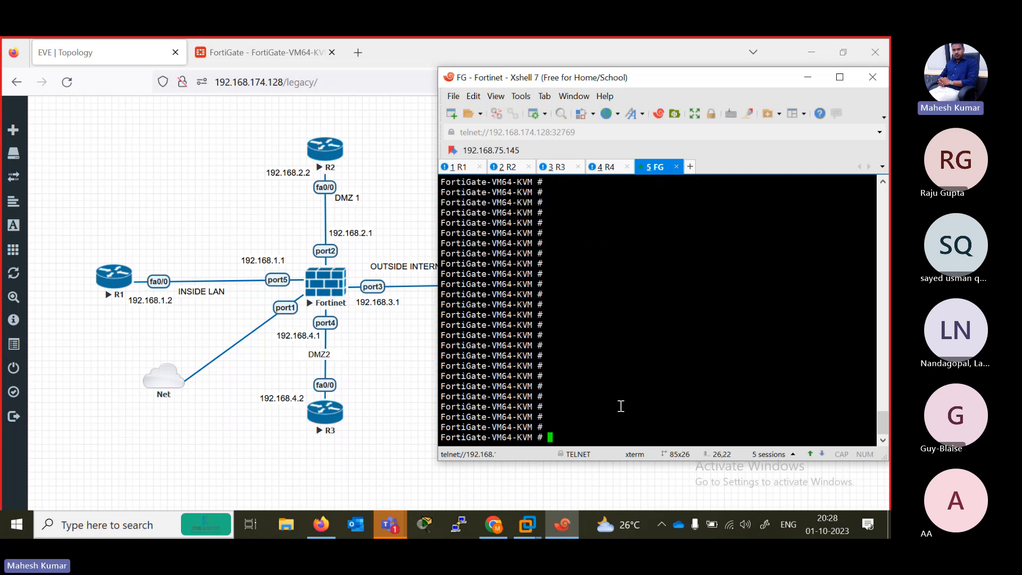
- Enter the system interface configuration and open port3 for editing
text(config system interface)
key(Return)
text(edit port2)
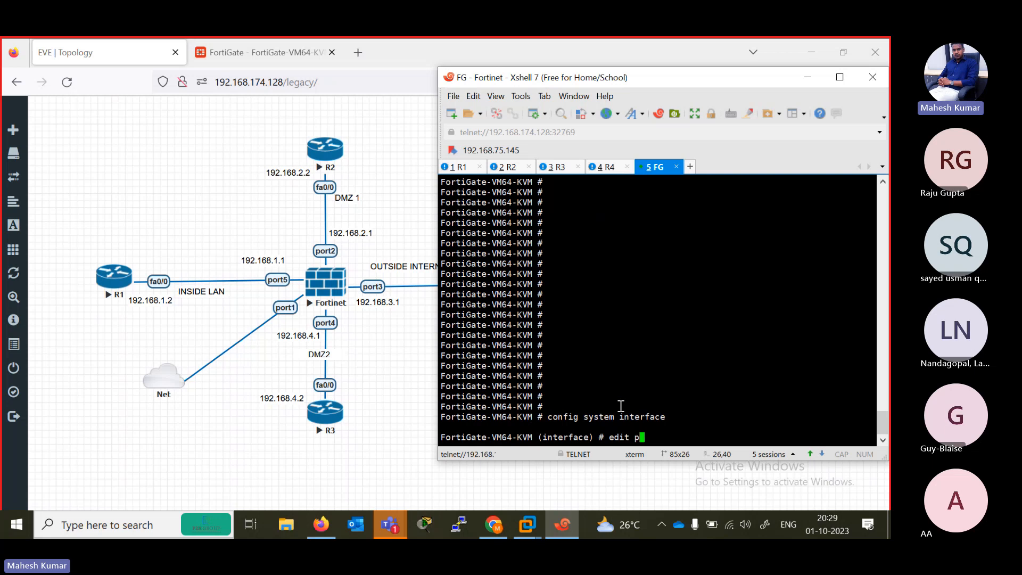
key(Return)
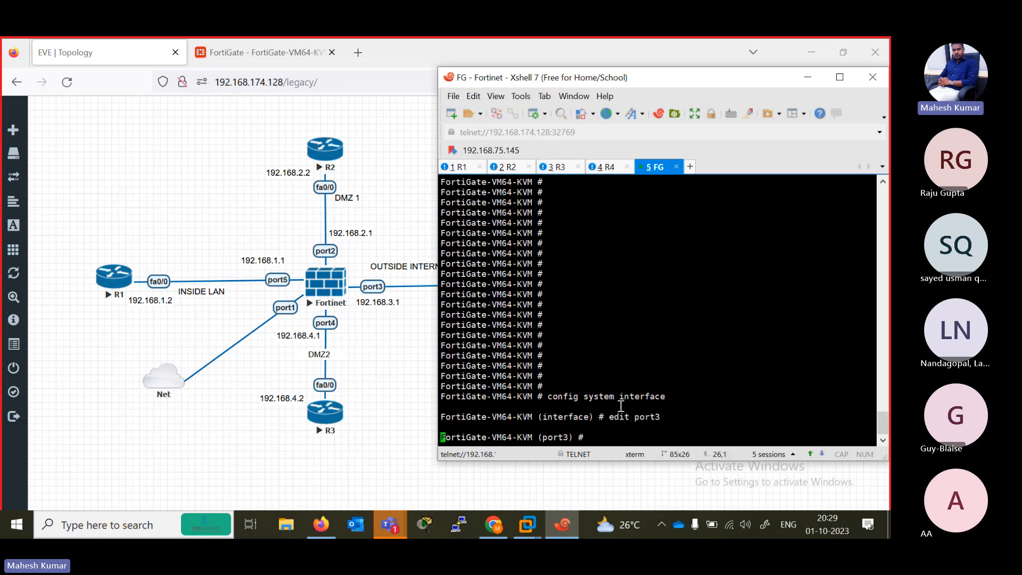
key(Return)
- Set port3 to static mode and assign it the IP address 192.168.3.1/24
text(set mode s)
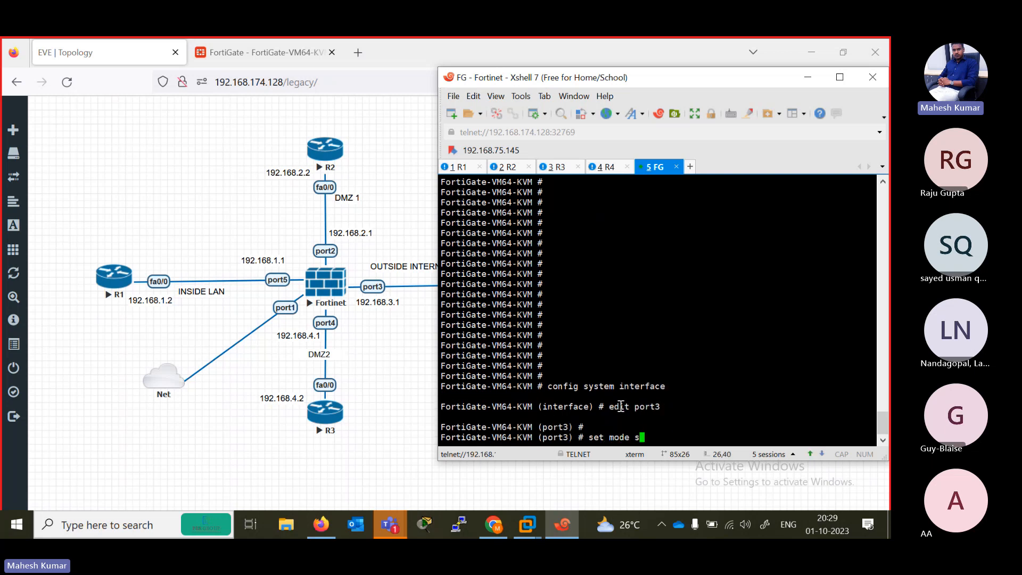
text(tatic)
key(Return)
text(set ip 192.1)
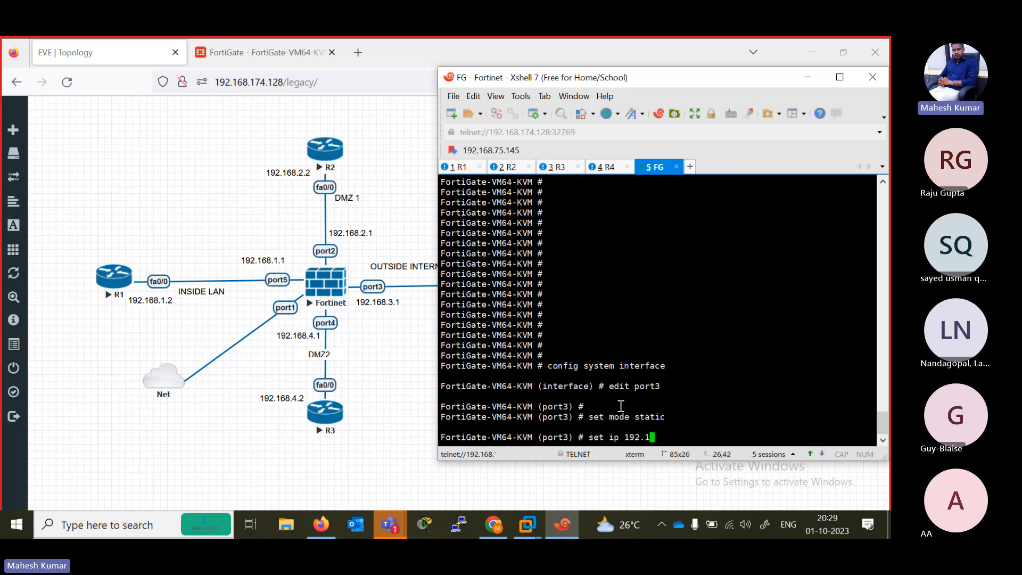
text(68.3.)
text(1 2)
text(24)
key(Return)
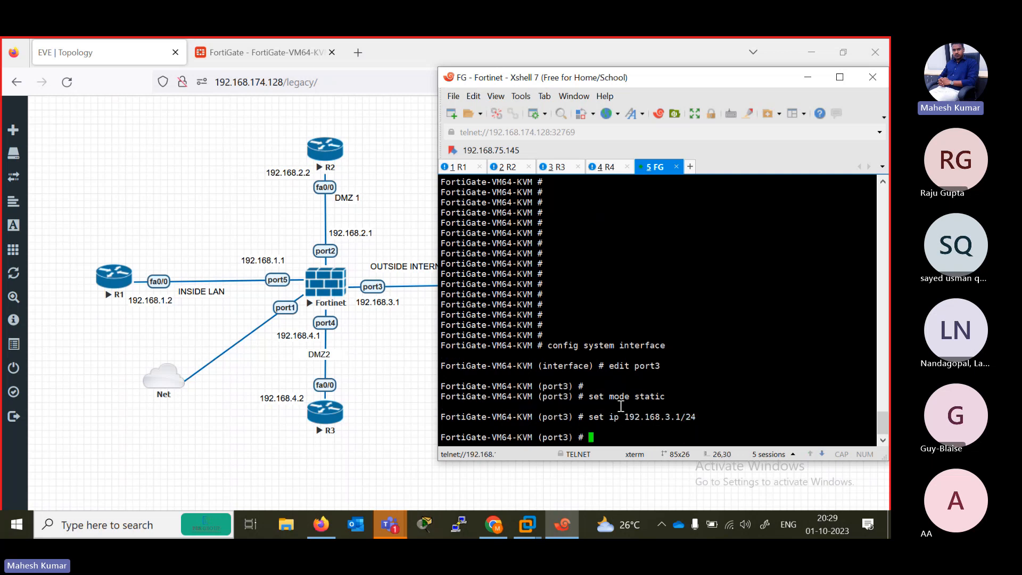
- Set port3's allowaccess to ping, https and http, and close the port with the next command
text(set allowaccess ping  h)
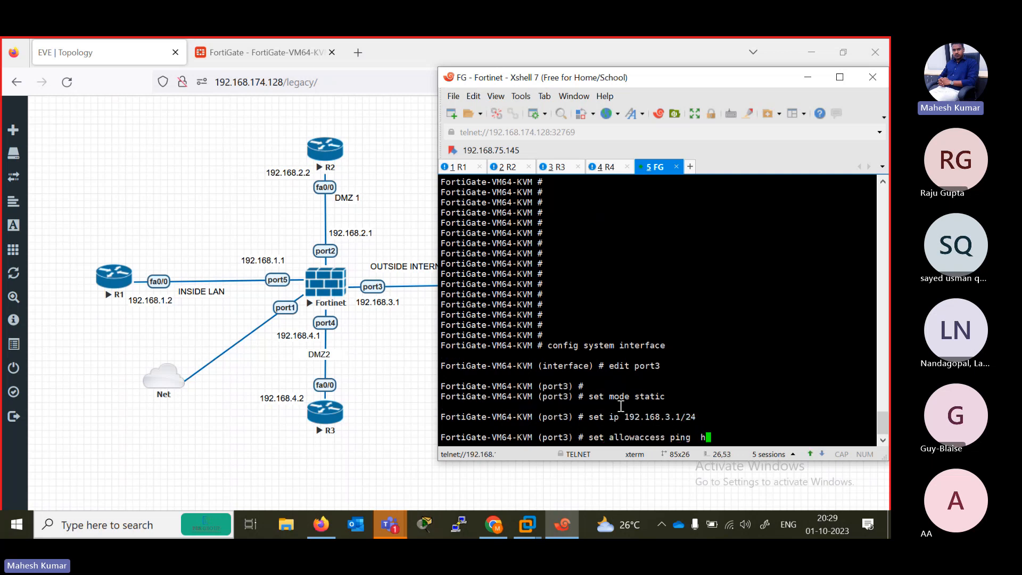
text(ttp)
key(Return)
key(Return)
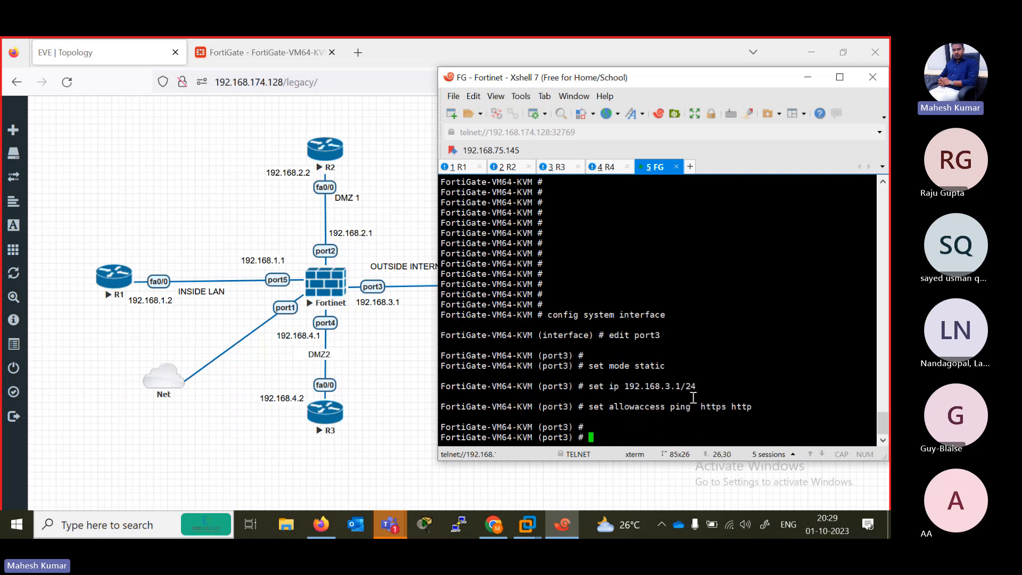
text(next)
key(Return)
- Open port4 for editing and set its mode to static
text(edit p)
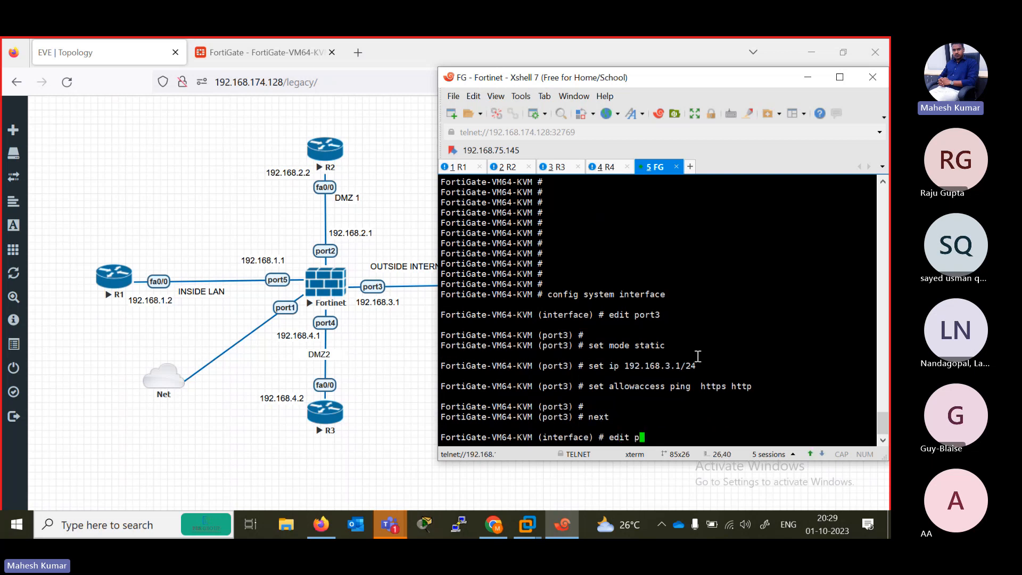
text(ort4)
key(Return)
text(set mode )
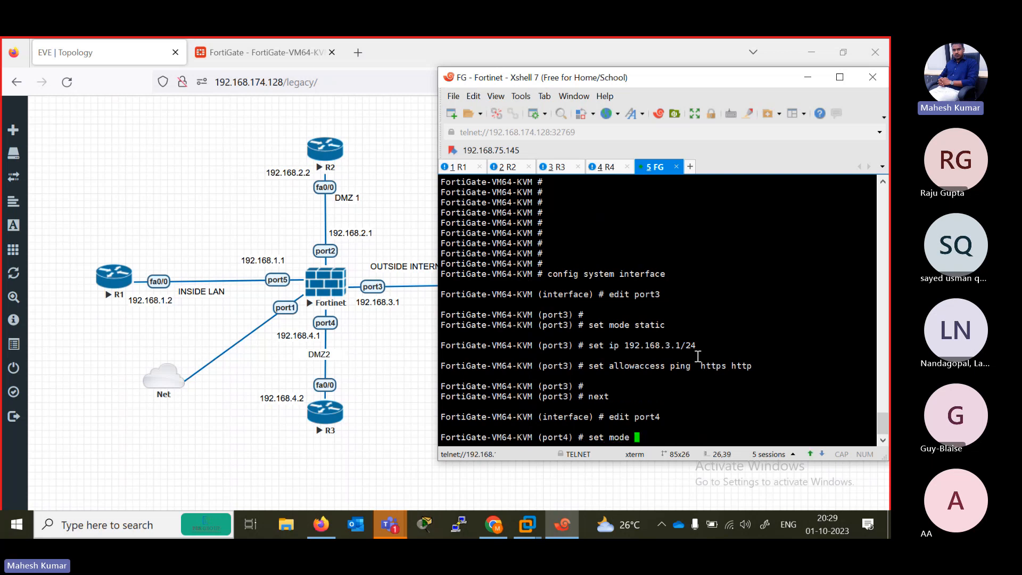
text(static)
key(Return)
- Set port4's allowaccess to ping, https and http
text(set a)
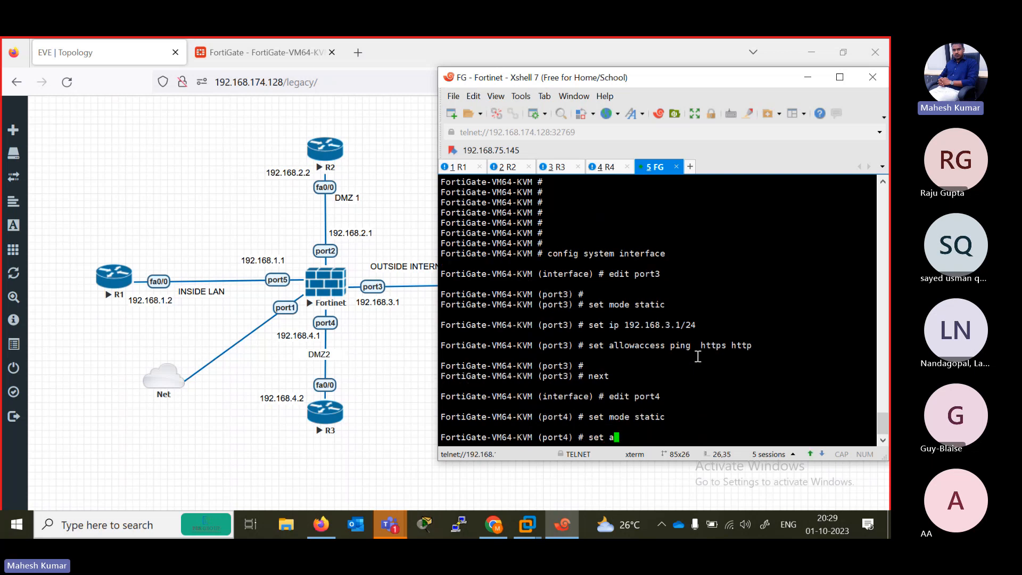
text(llowaccess ping  https h)
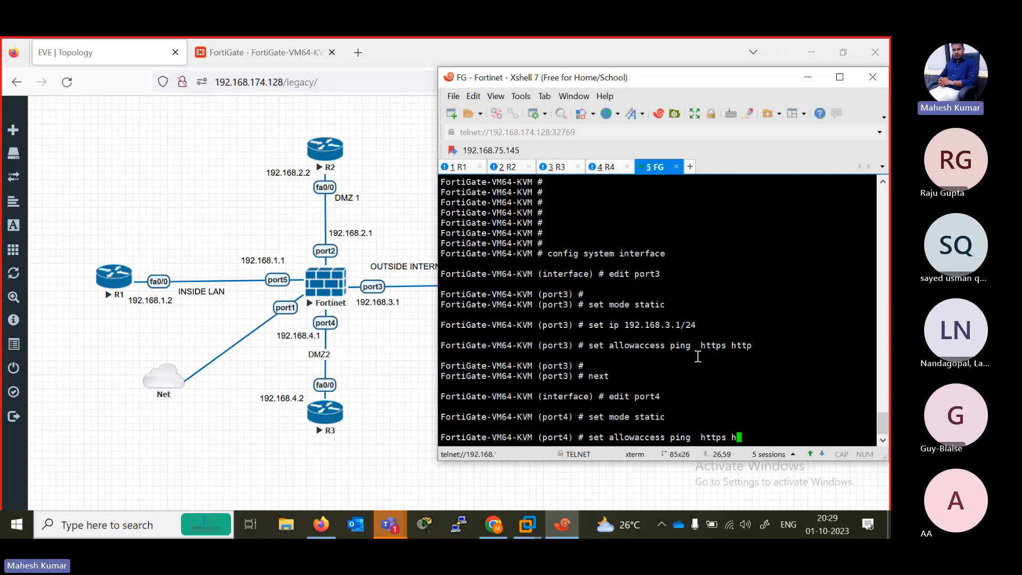
text(ttp)
key(Return)
- Assign port4 the IP address 192.168.4.1/24 and close the port with the next command
text(set ip 19)
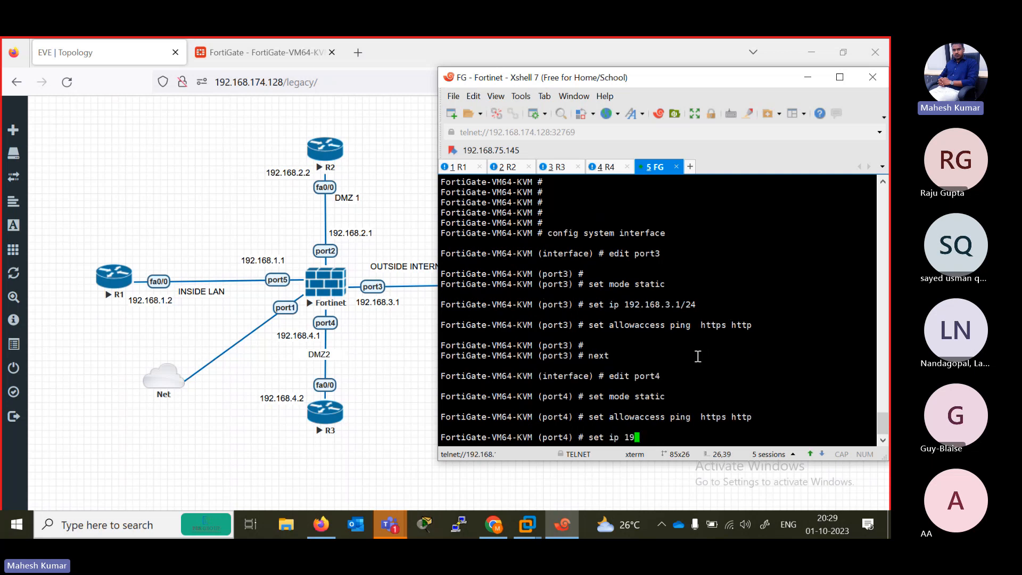
text(2.168.4.1/24)
key(Return)
text(next)
key(Return)
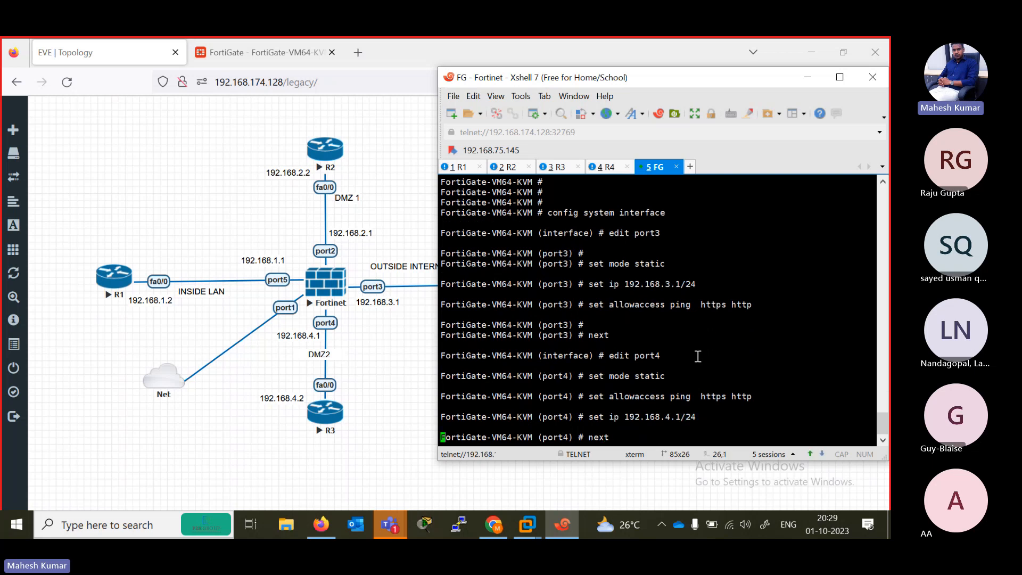
- Open port5 for editing and set its mode to static
text(edit port2)
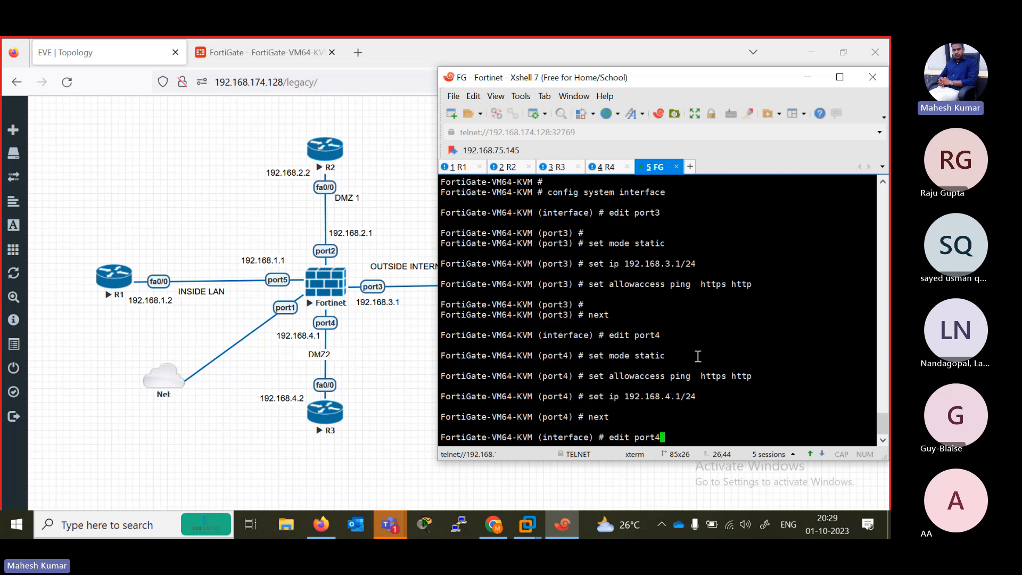
key(Return)
text(set m)
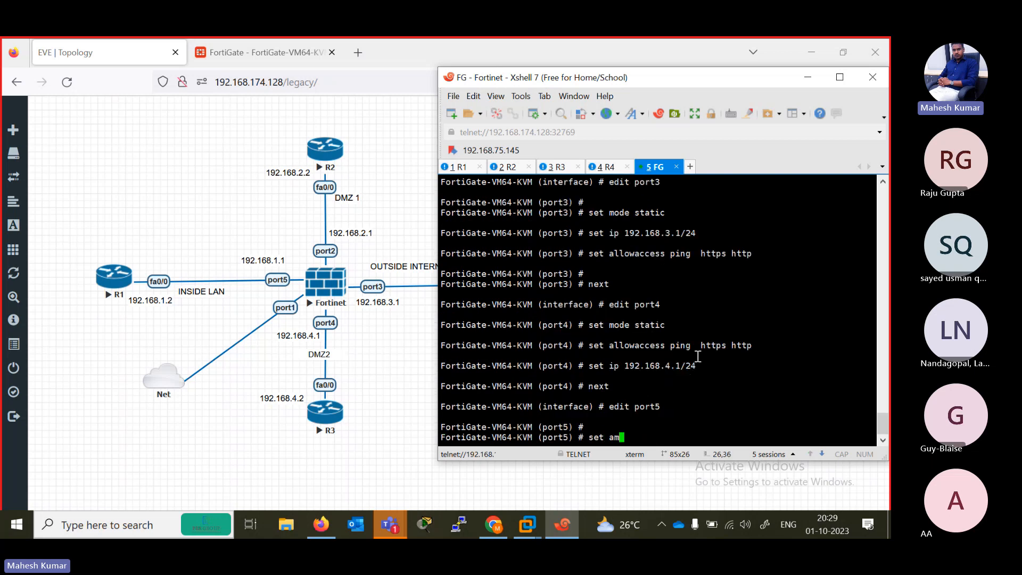
text(o)
key(Return)
text(des)
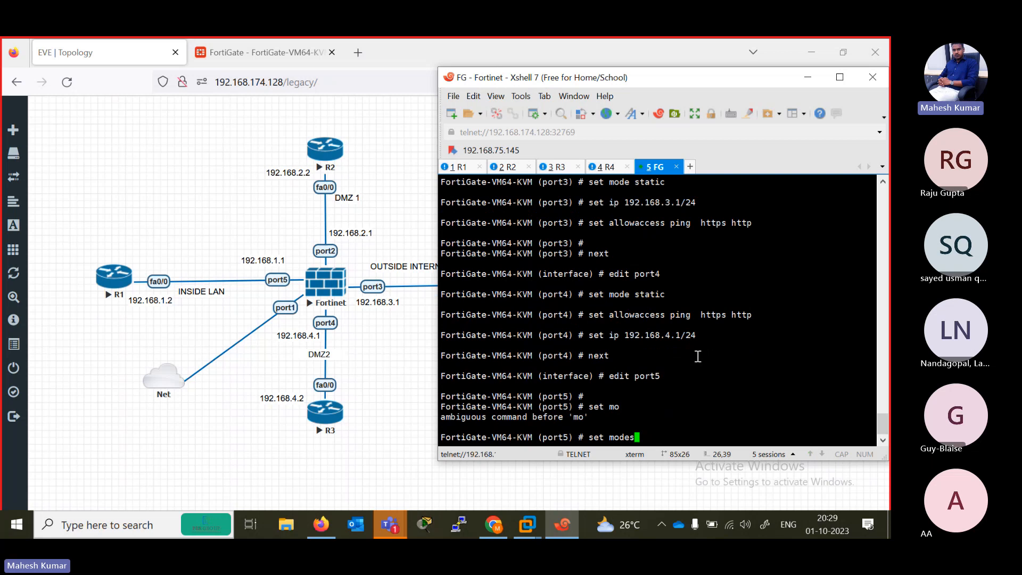
key(BackSpace)
text(static)
key(Return)
- Set port5's allowaccess to ping, https and http
text(set )
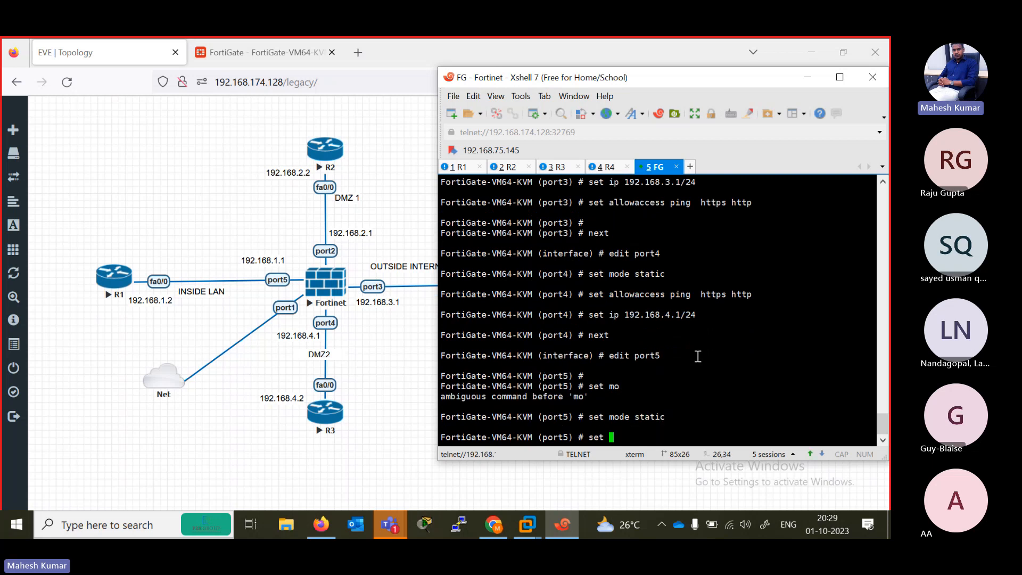
text(allowaccess ping  https)
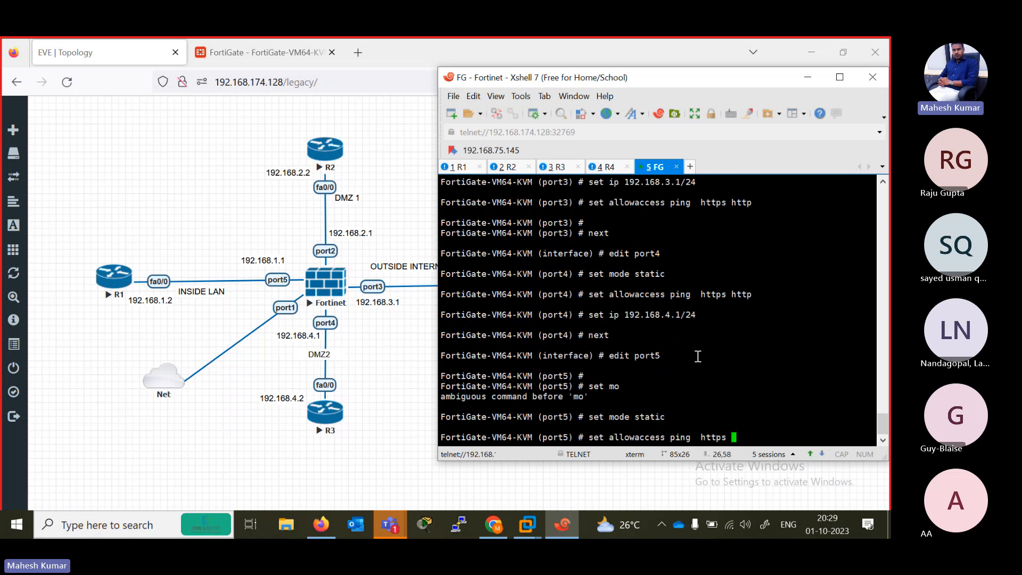
text( http)
key(Return)
- Assign port5 the IP address 192.168.1.1/24
text(set ip )
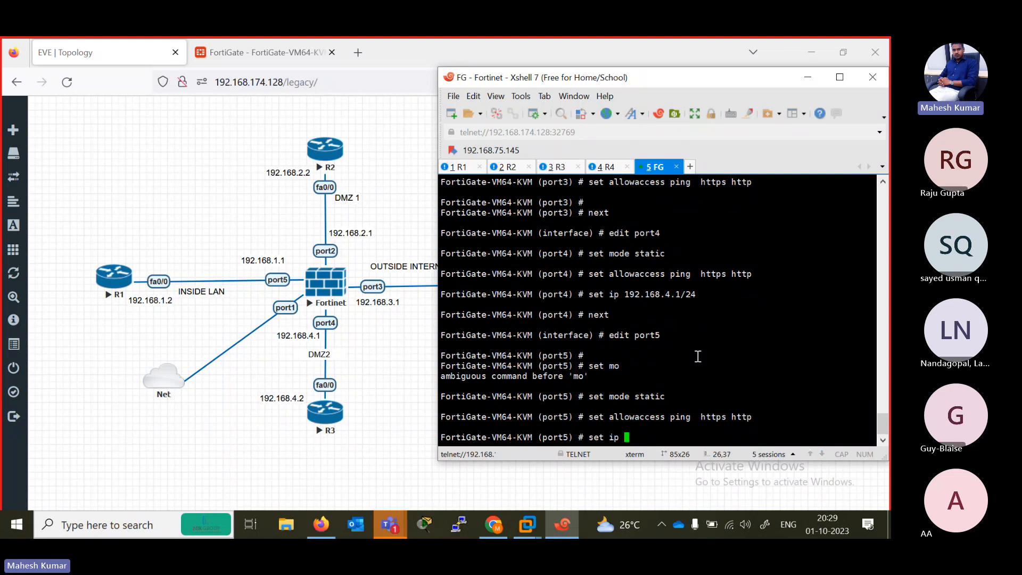
text(192.168.11)
key(BackSpace)
text(1/24)
key(Return)
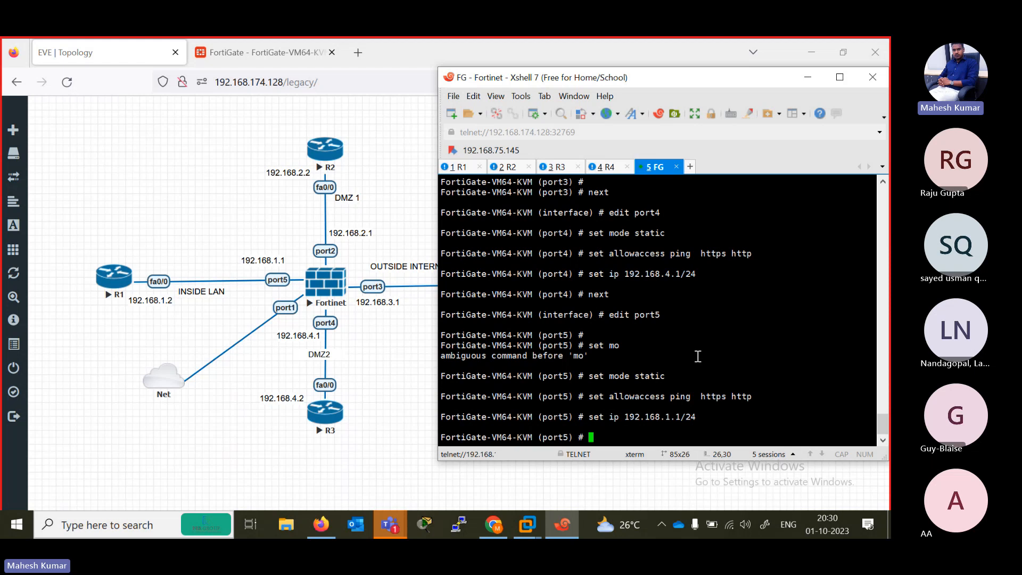
key(Return)
key(Return)
key(Return)
key(Return)
key(Return)
key(Return)
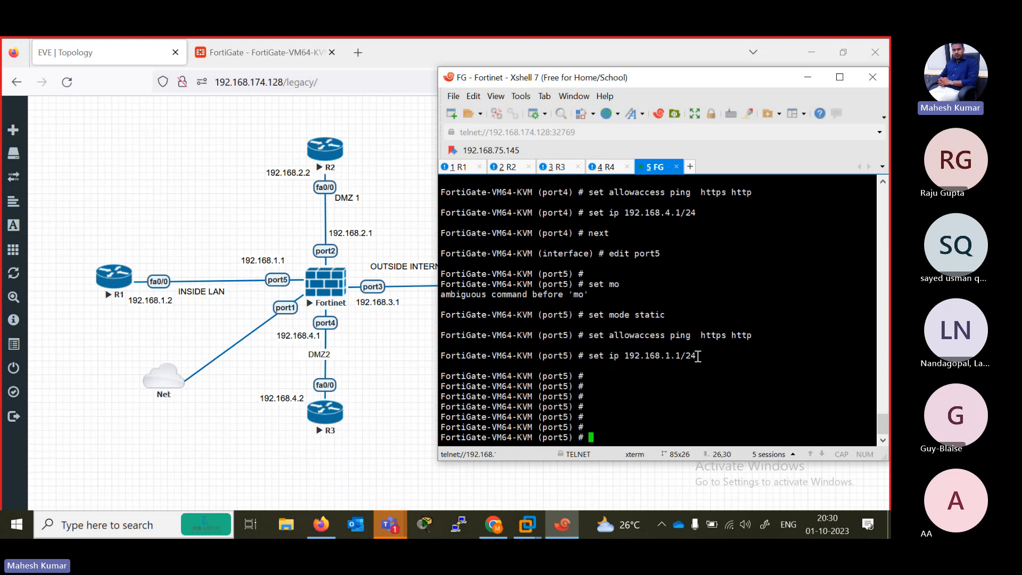
- Save the port5 settings and leave the interface configuration with the end command
text(end)
key(Return)
key(Return)
key(Return)
key(Return)
key(Return)
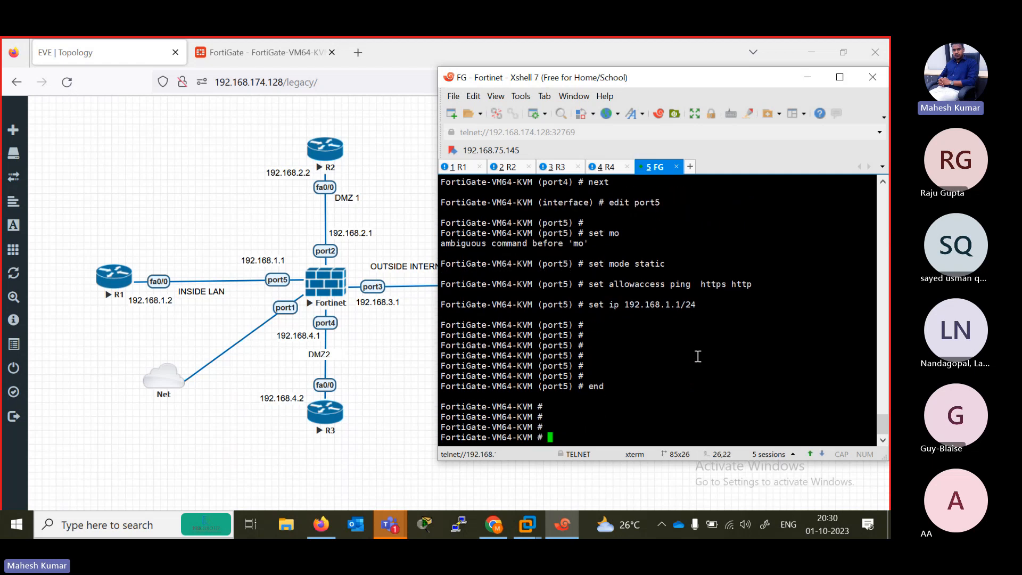
- List all interfaces with show system interface and review the entries from port2 onwards
text(show system interface)
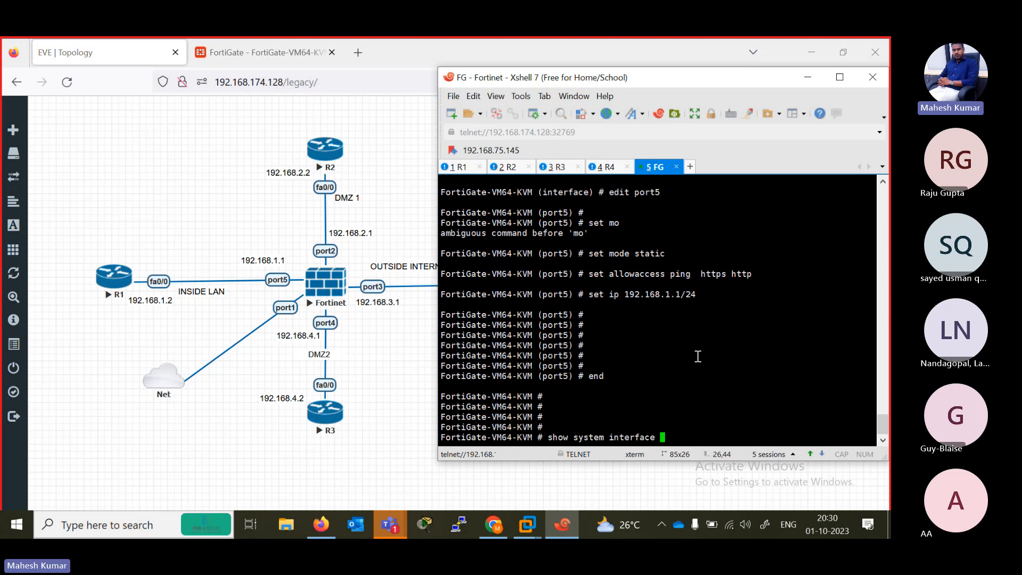
key(Return)
key(Up)
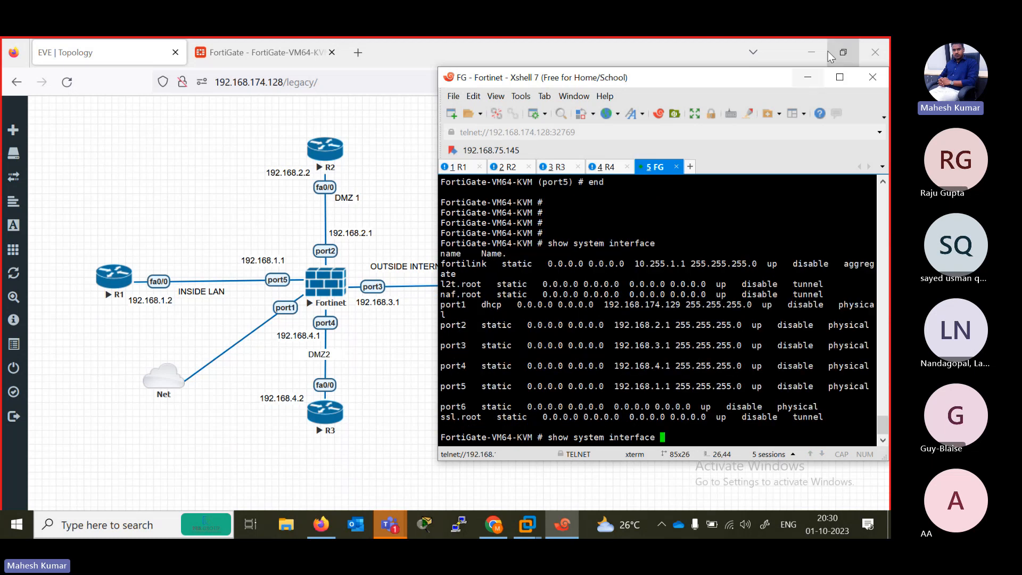
drag(600, 325, 820, 416)
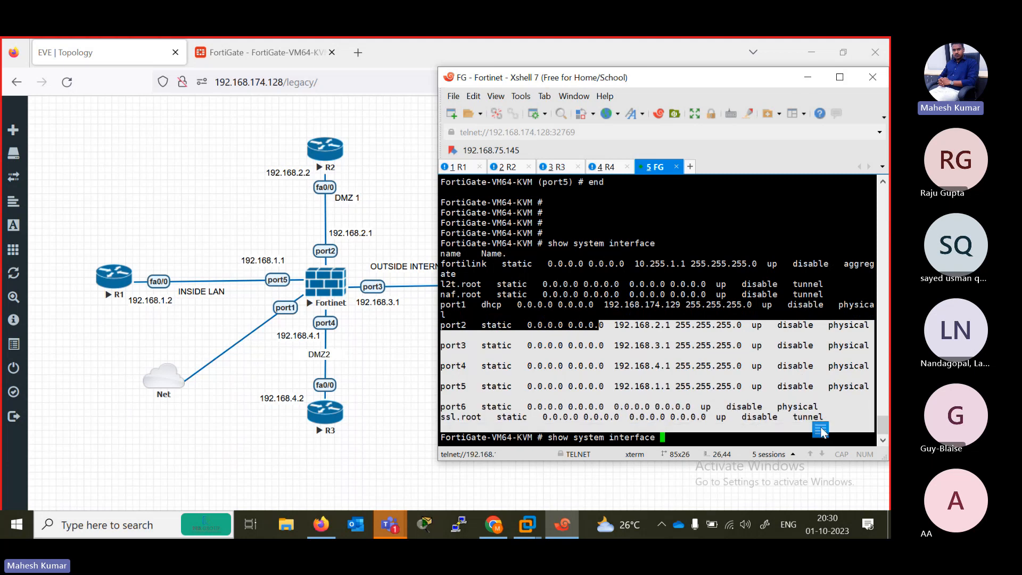
- Reload the Interfaces page in the FortiGate web interface and check the addresses and administrative access of port3, port4 and port5
click(232, 51)
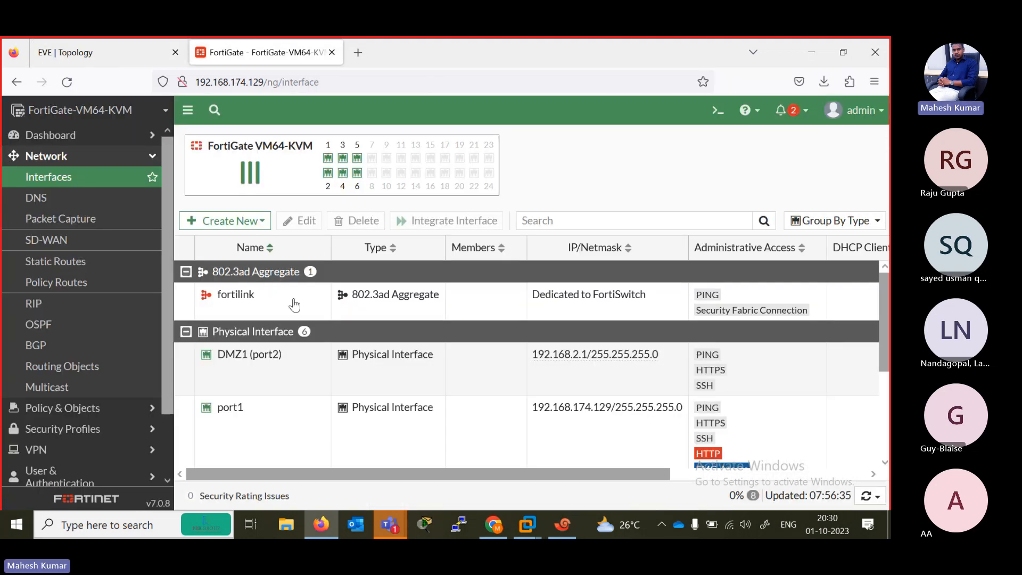
scroll(294, 304, down, 2)
scroll(303, 330, up, 2)
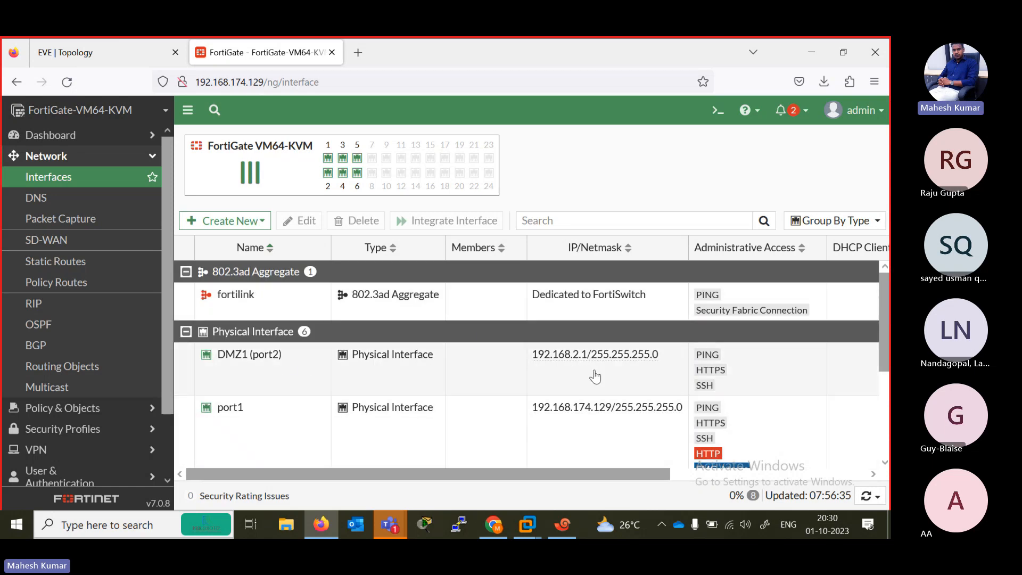
click(122, 178)
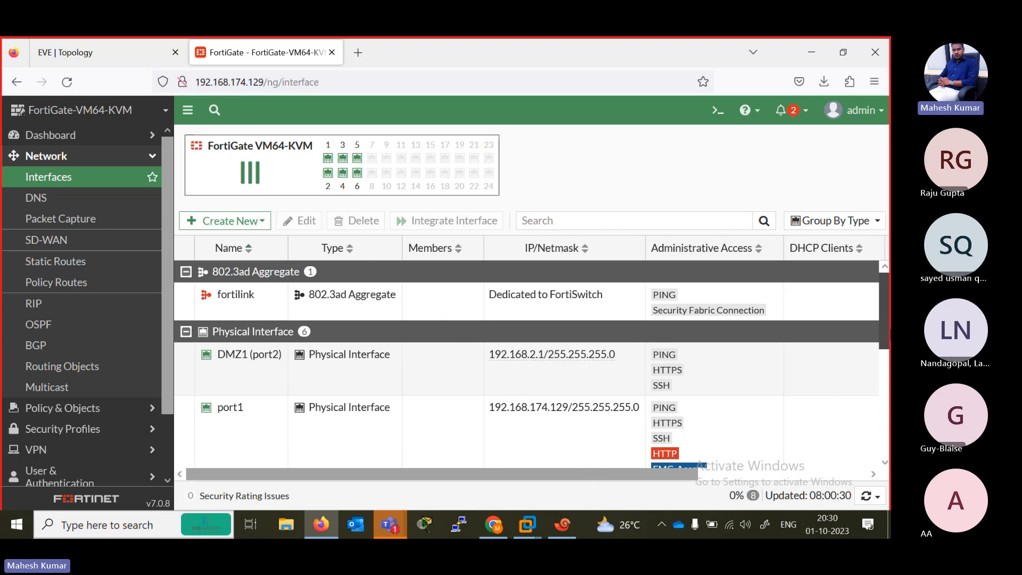
scroll(505, 320, down, 3)
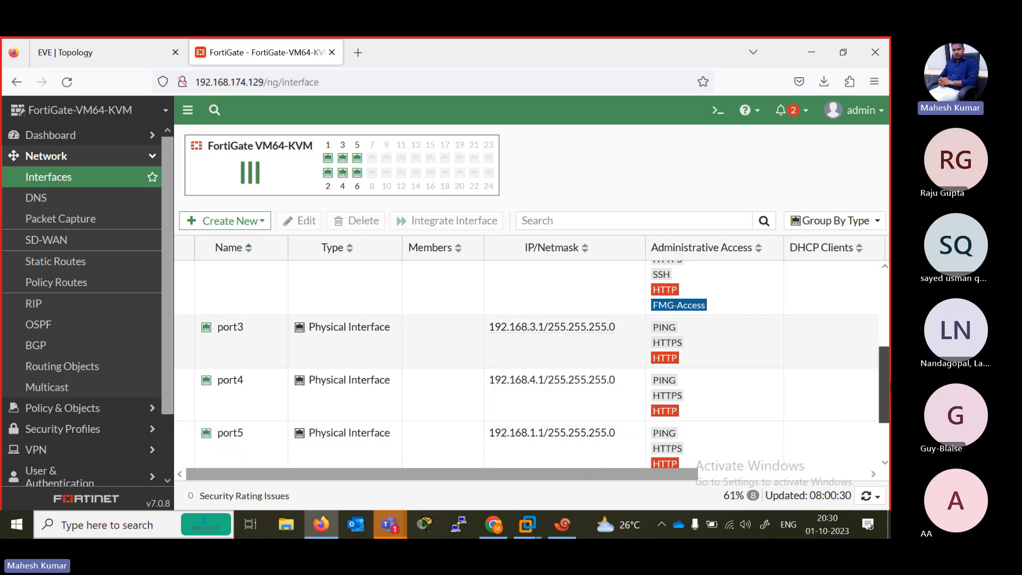
- Switch to the Microsoft Teams meeting, check the meeting chat, then close it and return to the FortiGate web interface
scroll(612, 416, down, 2)
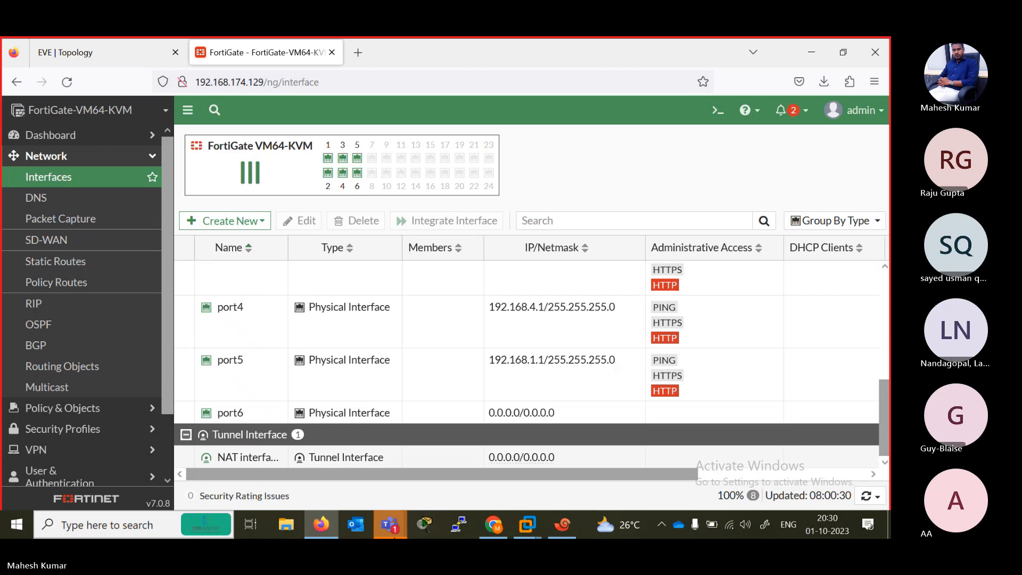
click(393, 528)
click(442, 461)
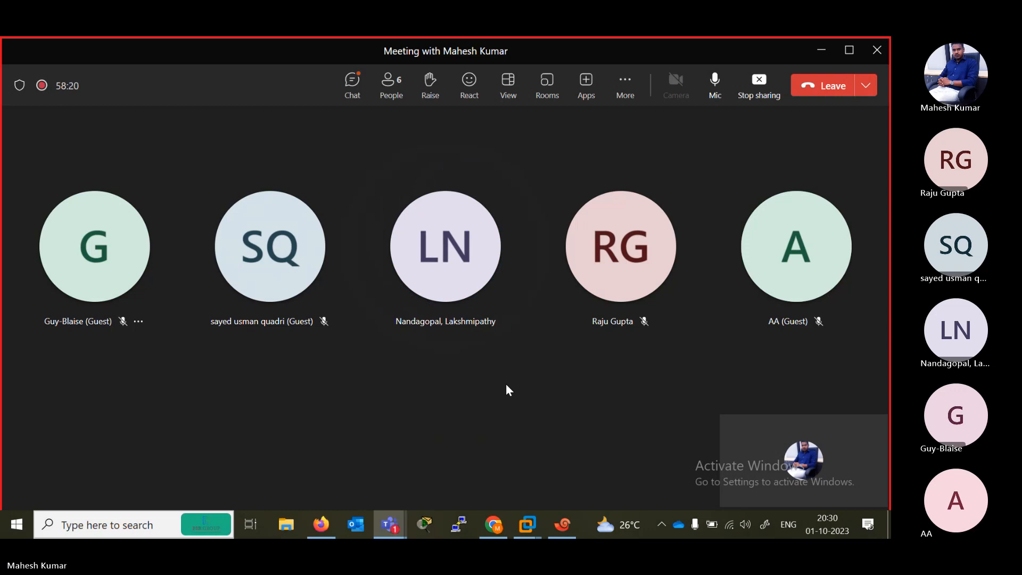
click(352, 89)
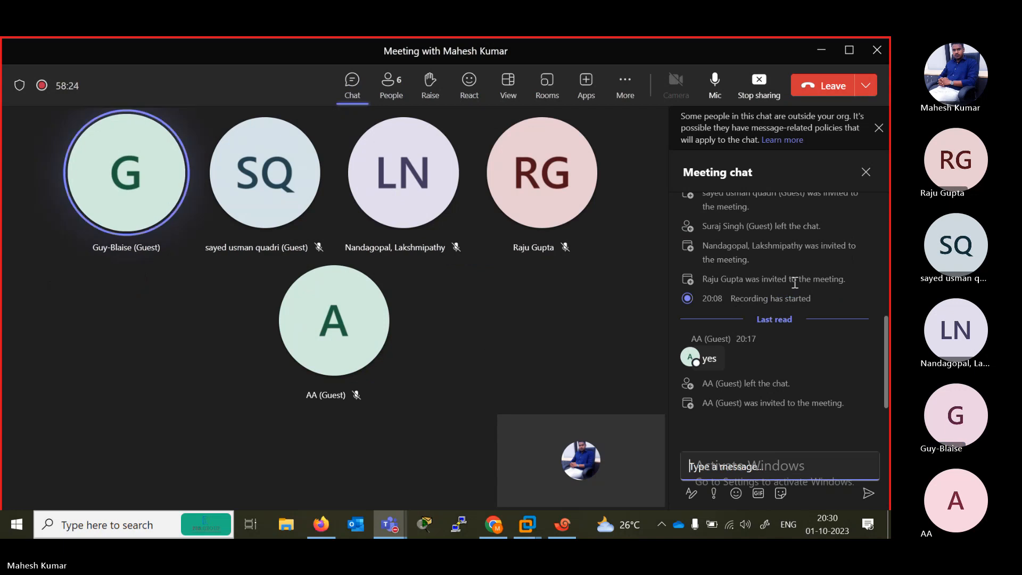
click(879, 133)
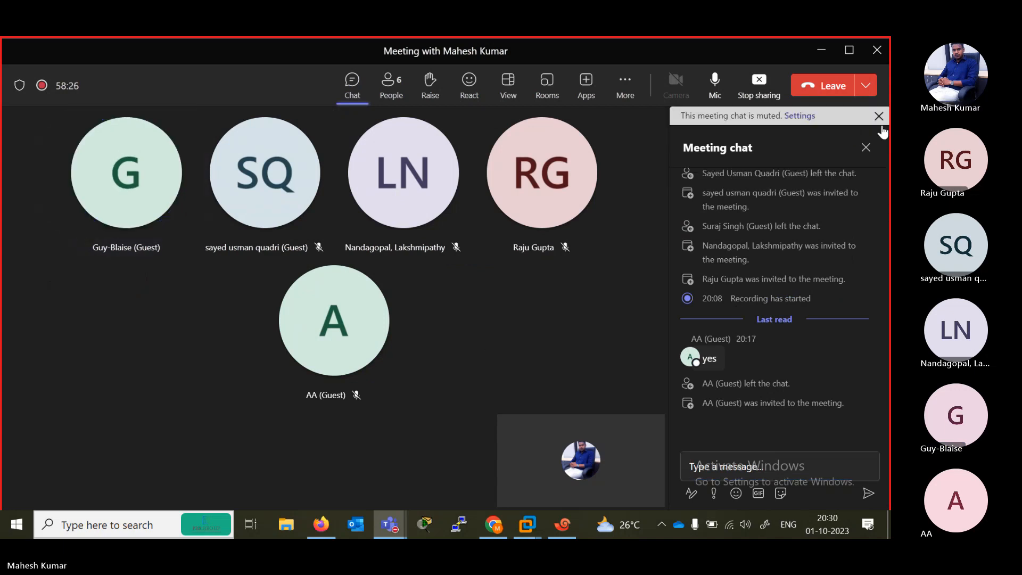
click(879, 121)
click(865, 128)
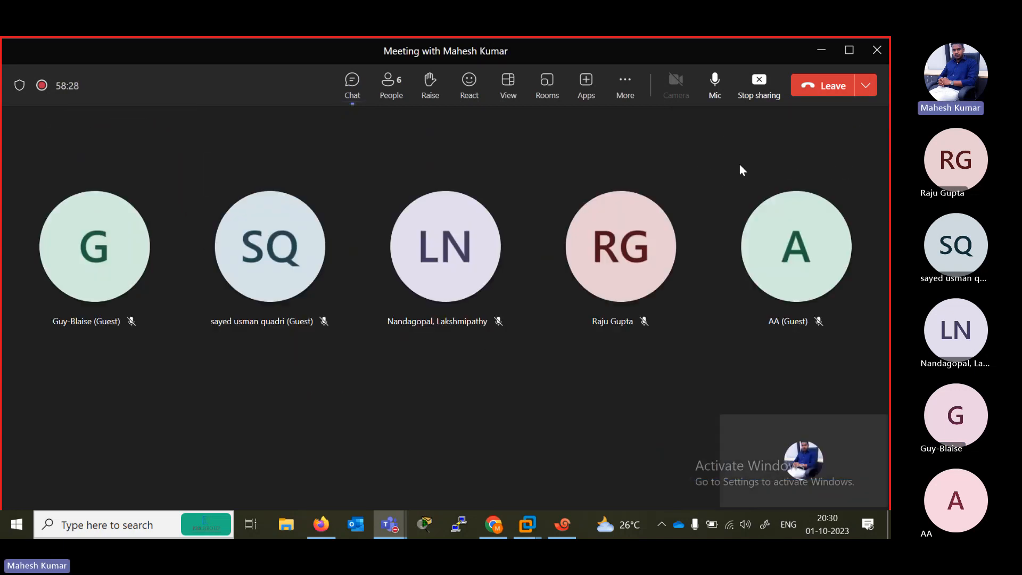
click(821, 49)
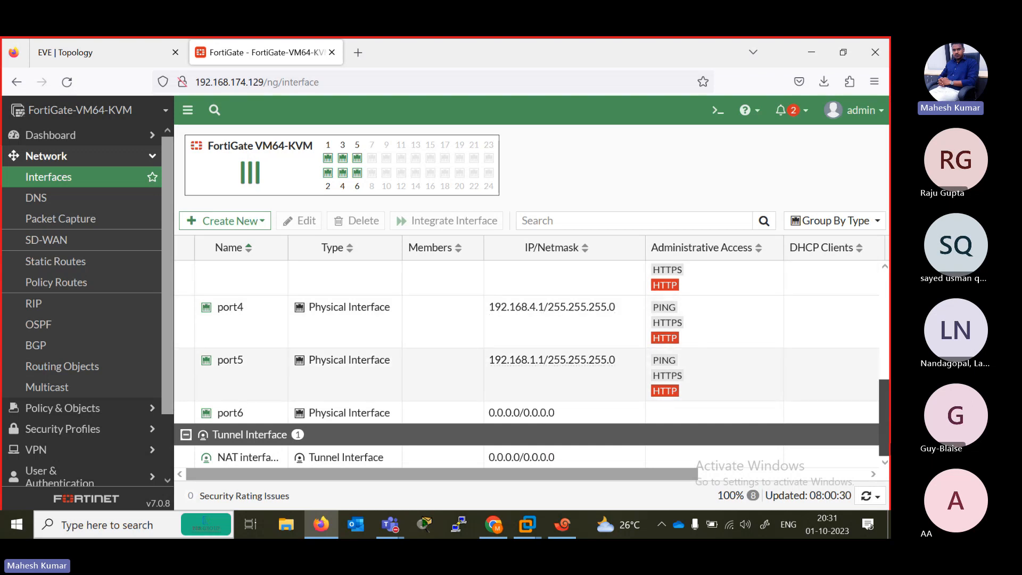
- Consult the EVE topology and ping FortiGate port5 at 192.168.1.1 from the R1 console in Xshell
scroll(532, 356, up, 5)
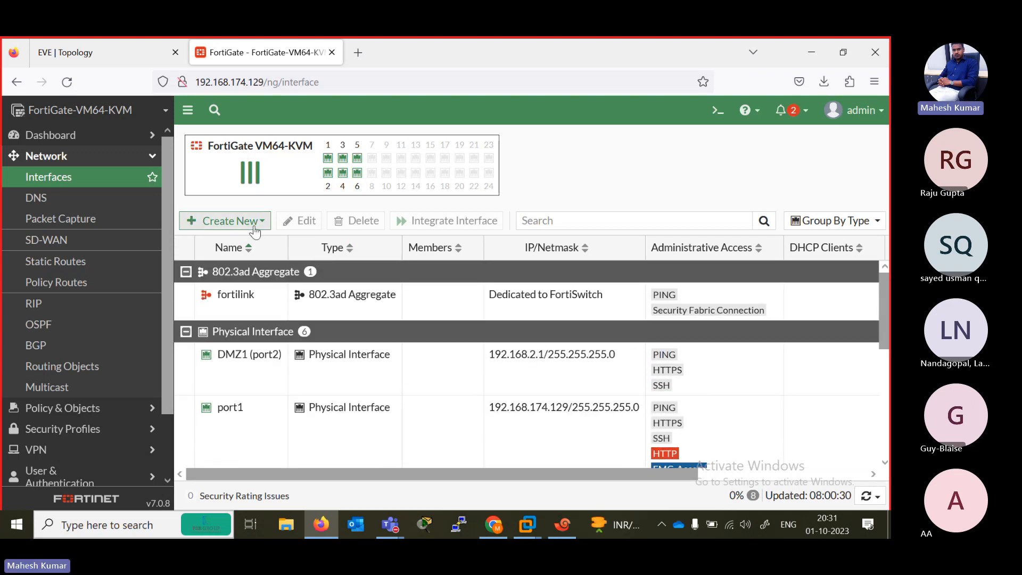
click(93, 53)
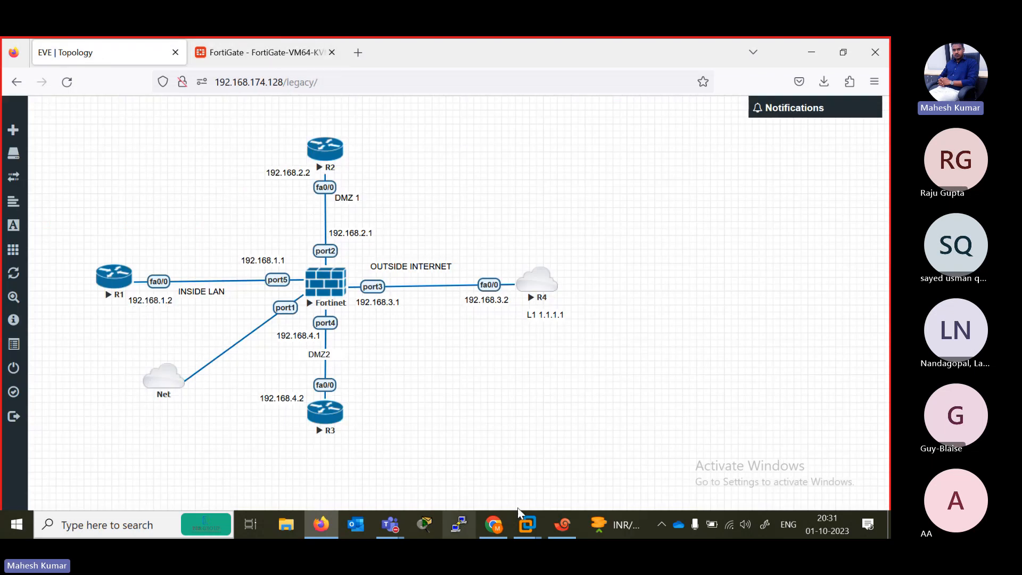
click(562, 523)
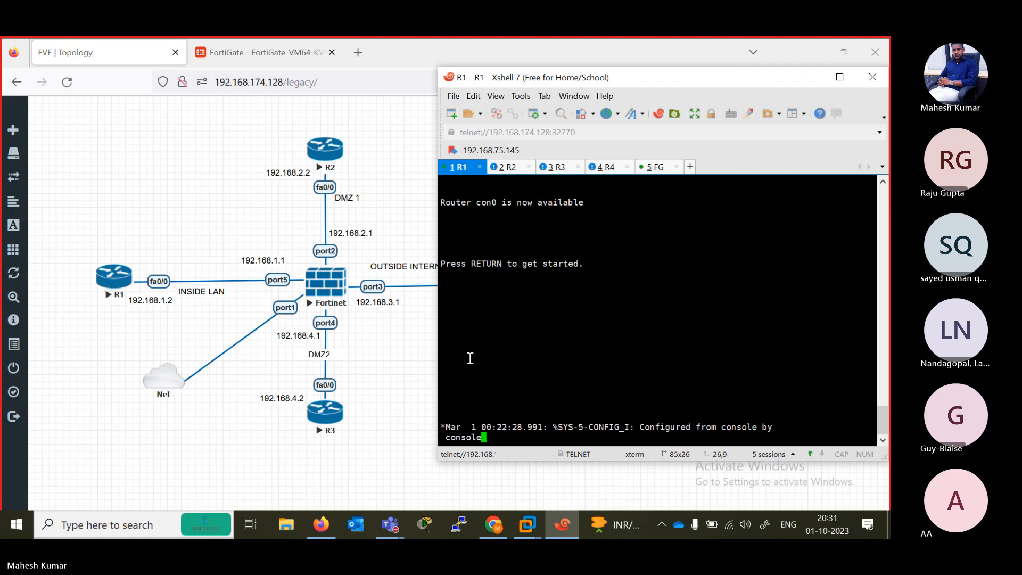
key(Return)
key(Return)
key(Return)
key(Return)
key(Return)
key(Return)
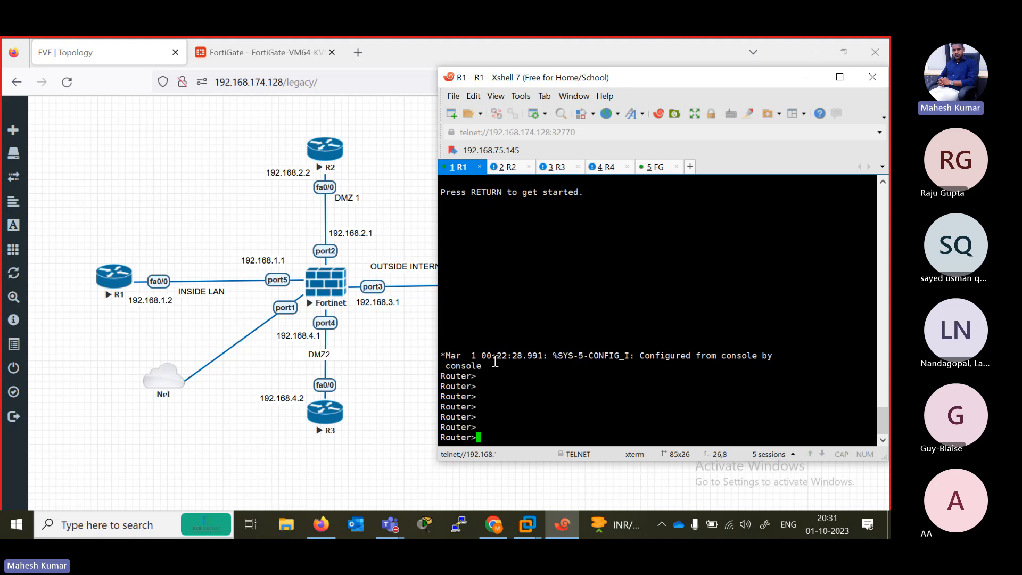
text(pi)
key(Tab)
text(192.1)
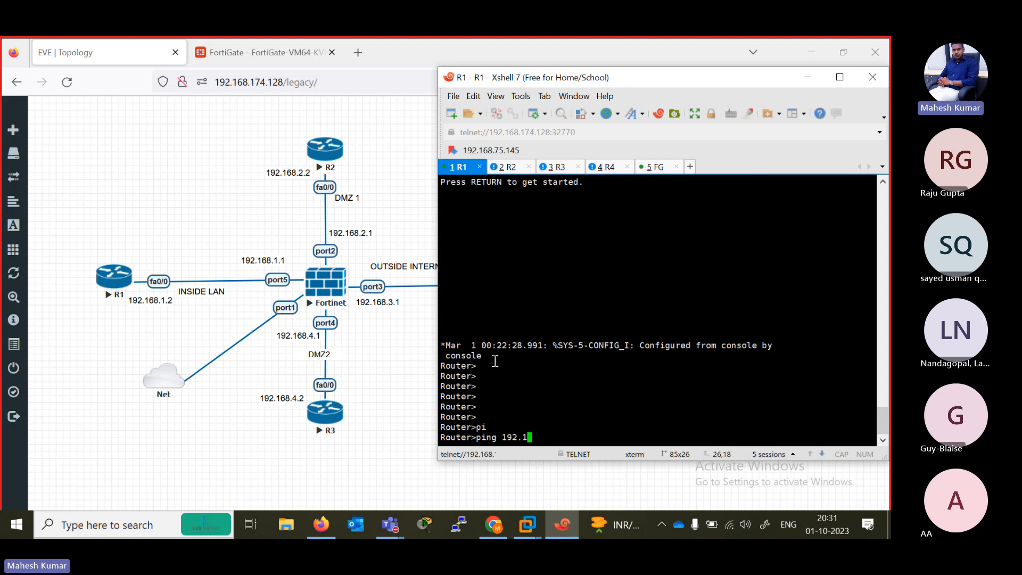
text(68.1.1)
key(Return)
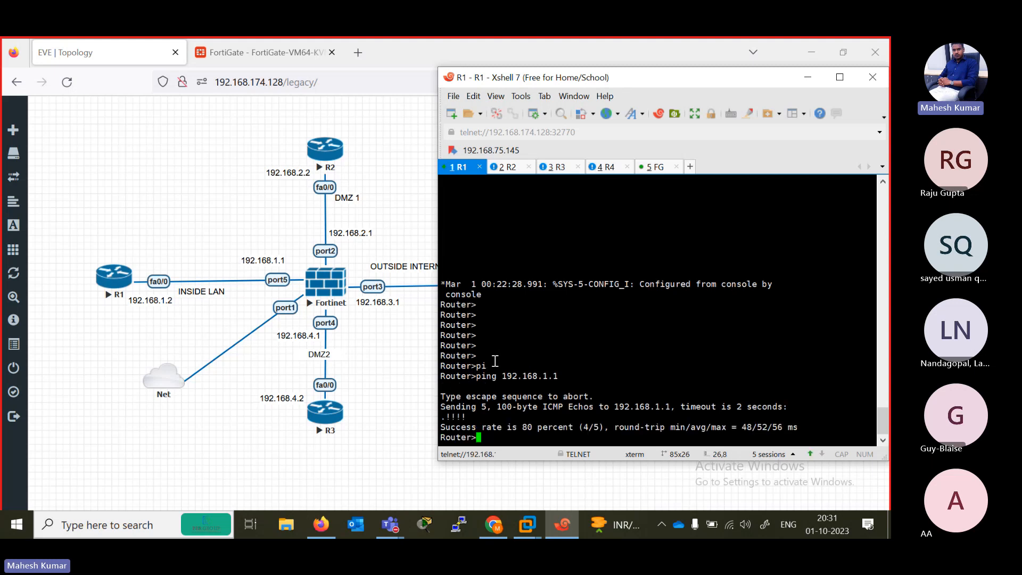
- Ping the FortiGate's port2 address 192.168.2.1 from R1
key(Up)
key(BackSpace)
text(2.168.2.1)
key(Return)
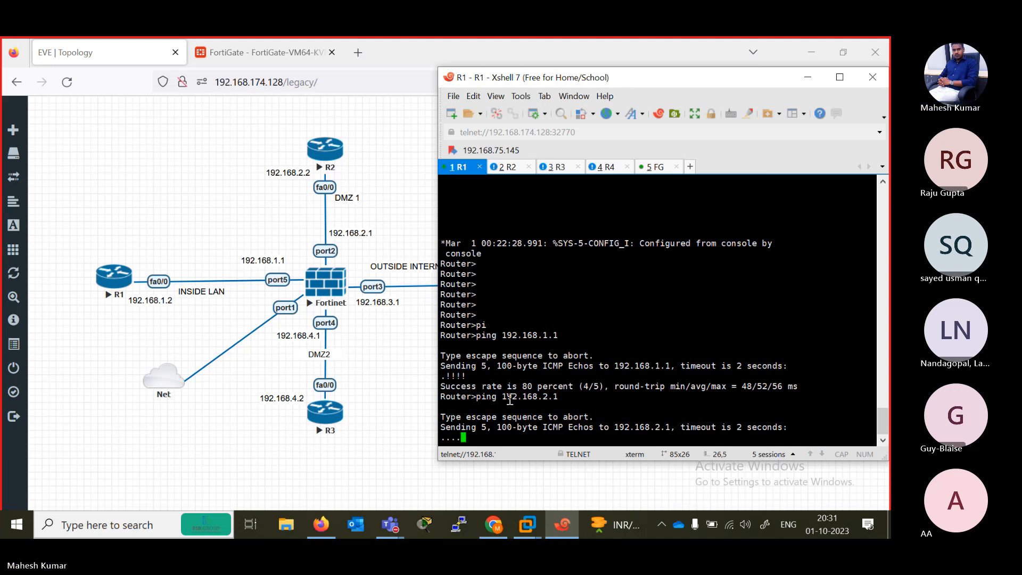
- Ping the FortiGate's port3 address 192.168.3.1 from R1 and abort the ping early
key(Up)
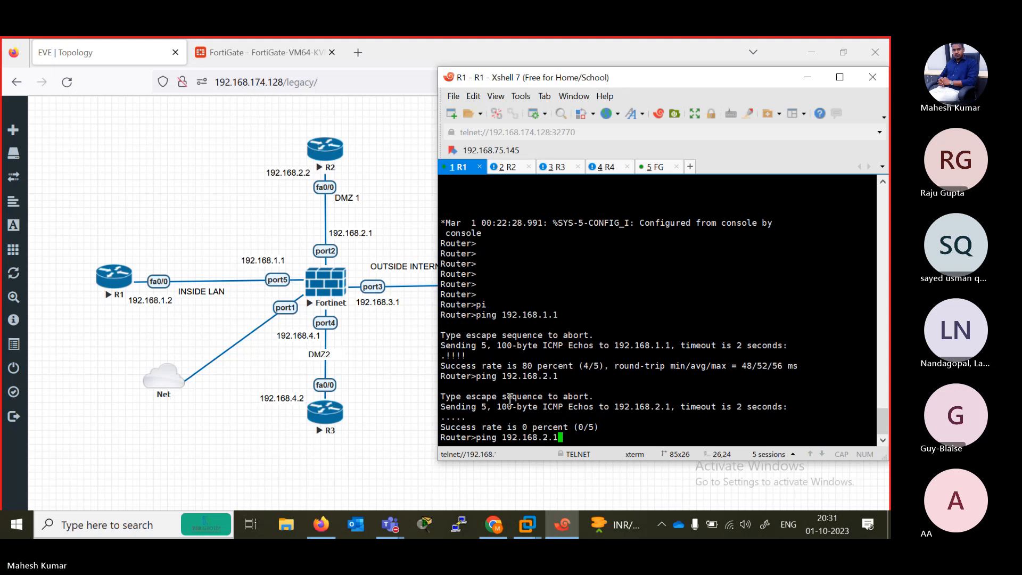
key(BackSpace)
key(BackSpace)
key(BackSpace)
text(3.1)
key(Return)
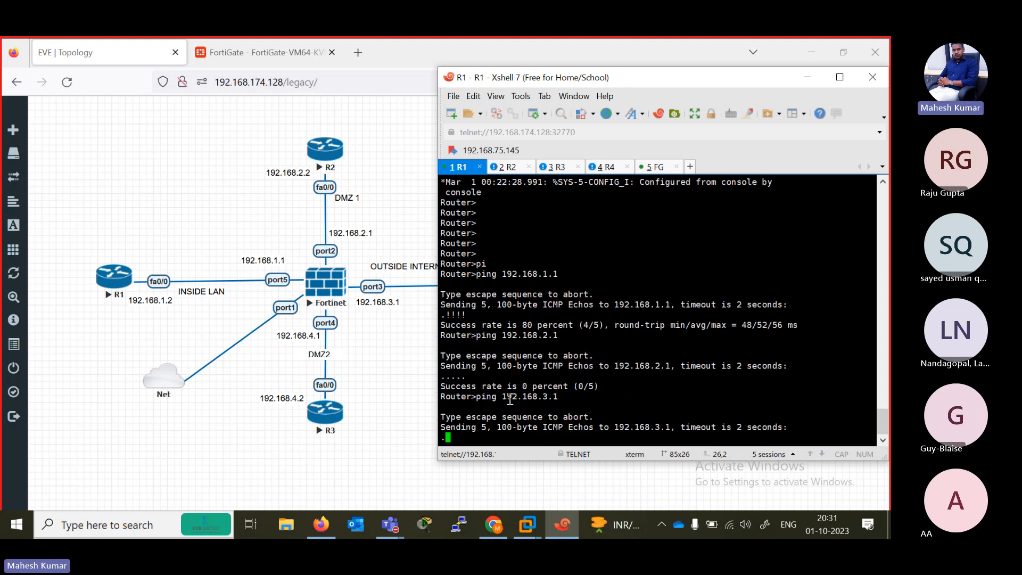
key(ctrl+shift+6)
ctrl+shift+click(510, 399)
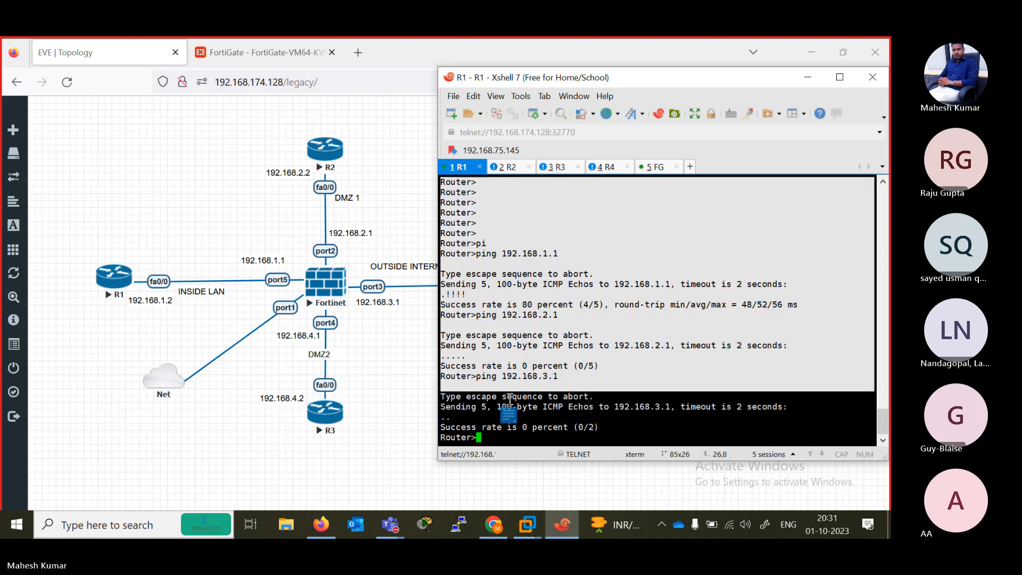
- Ping the FortiGate's port4 address 192.168.4.1 from R1 and abort the ping early
click(596, 383)
key(Up)
key(BackSpace)
key(BackSpace)
key(BackSpace)
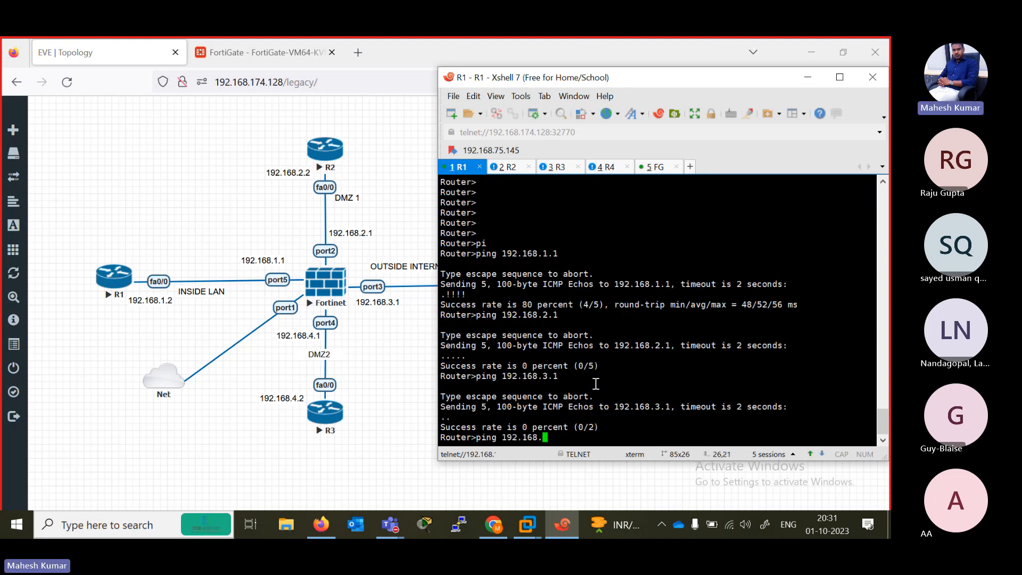
text(4.1)
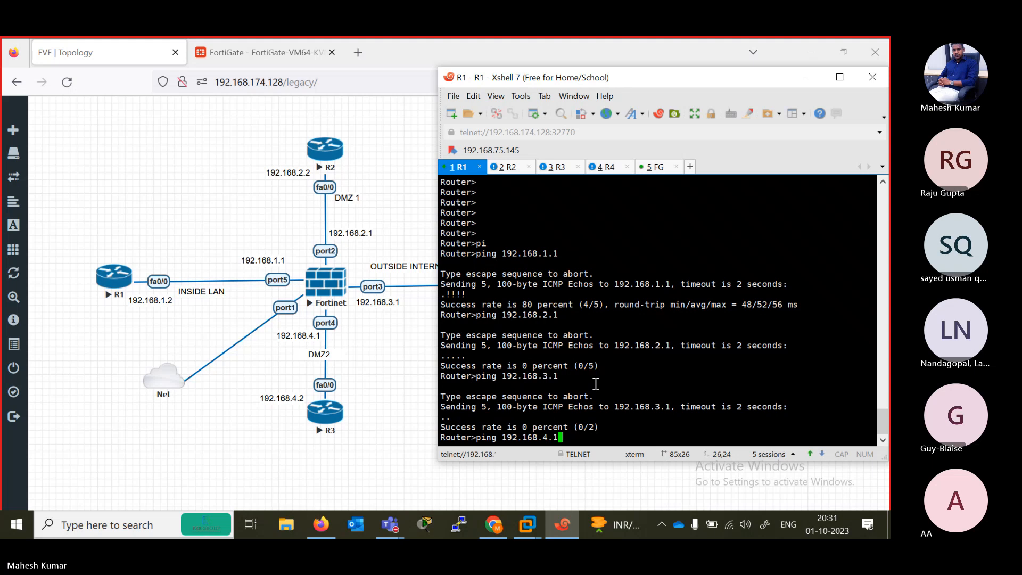
key(Return)
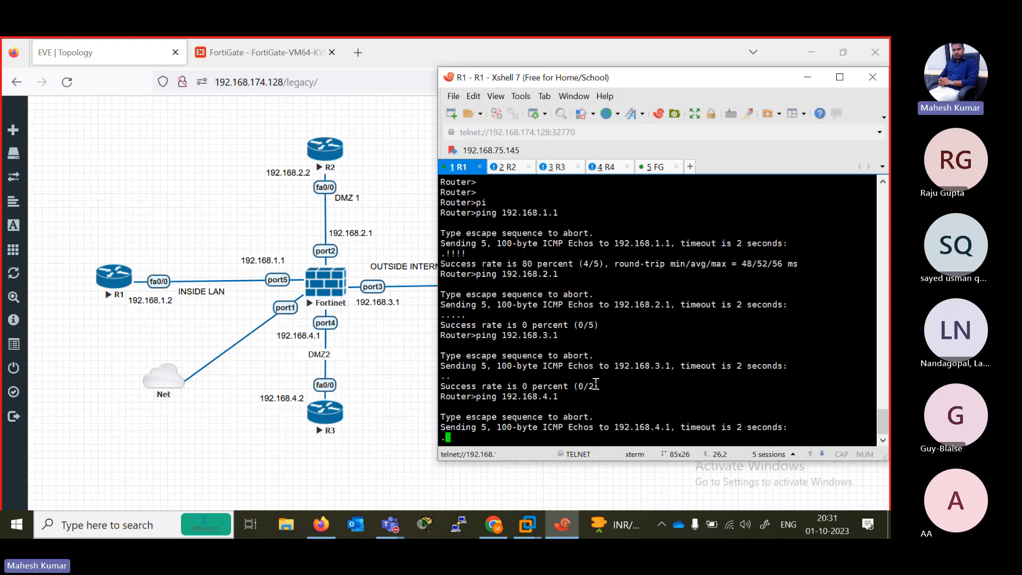
key(ctrl+shift+6)
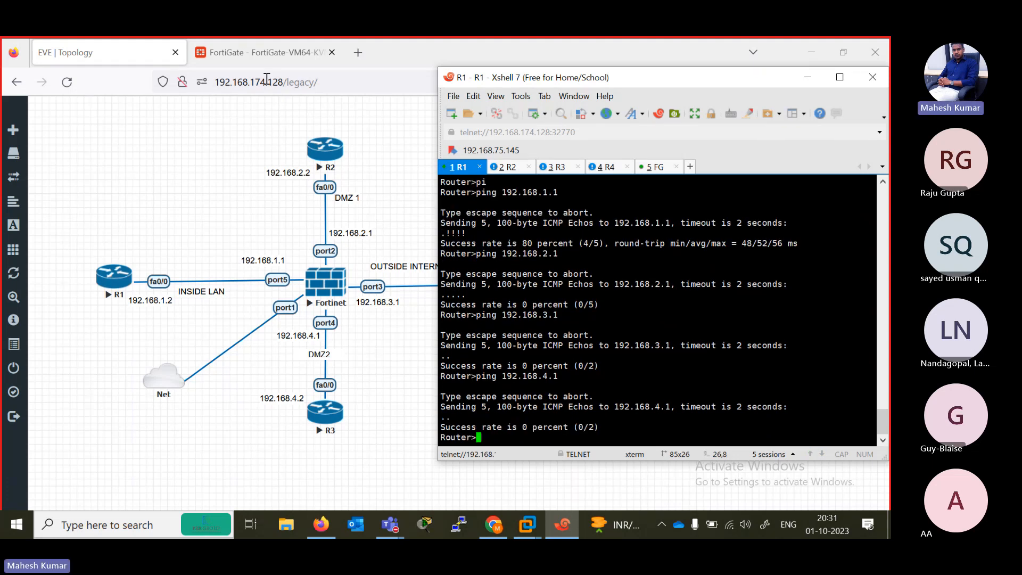
- Open the Firewall Policy page in the FortiGate web interface to review the existing policies
click(251, 50)
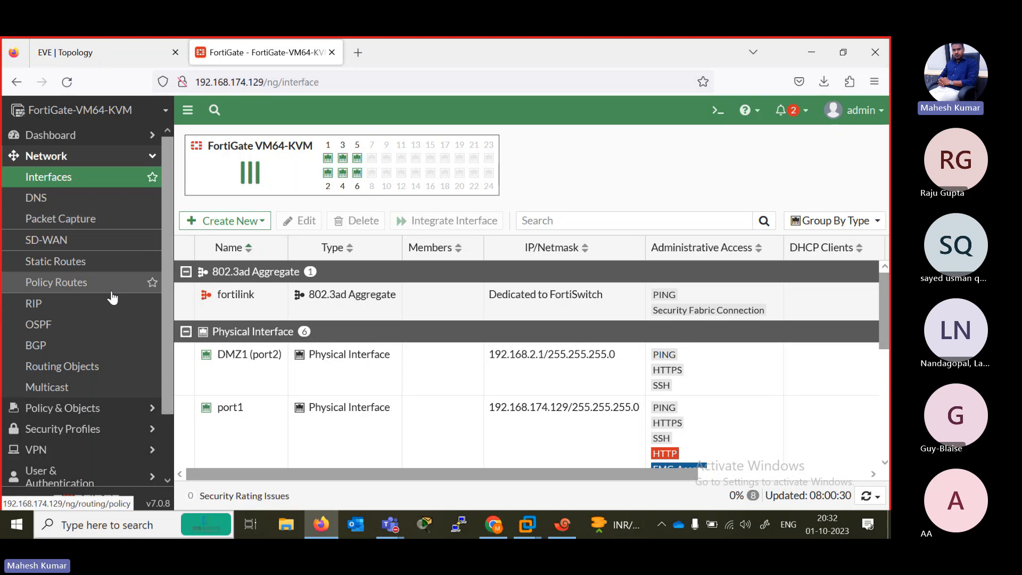
click(100, 416)
click(66, 198)
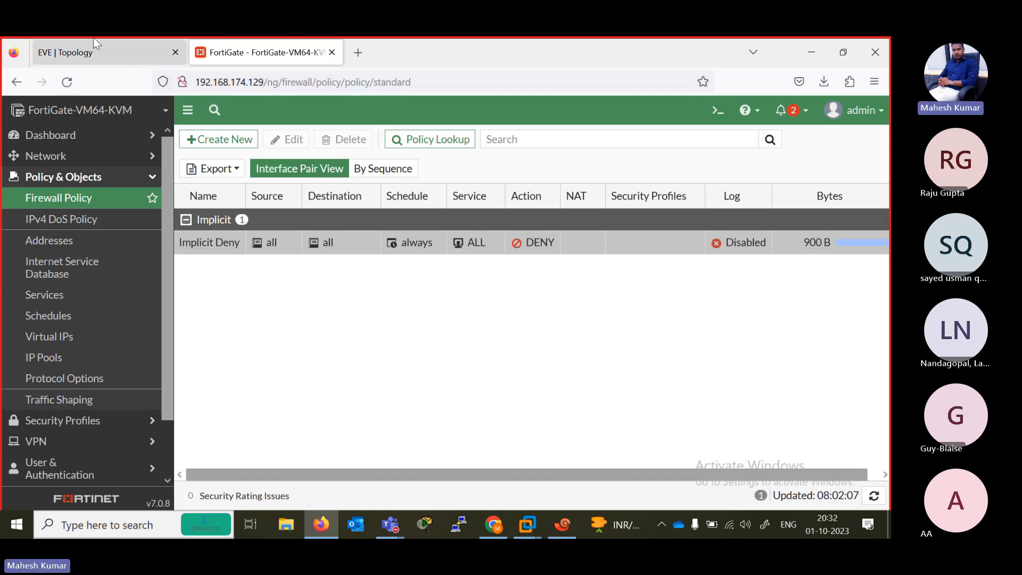
- Run show system interface in the FortiGate console, page through the full output and return to a clear prompt
click(94, 52)
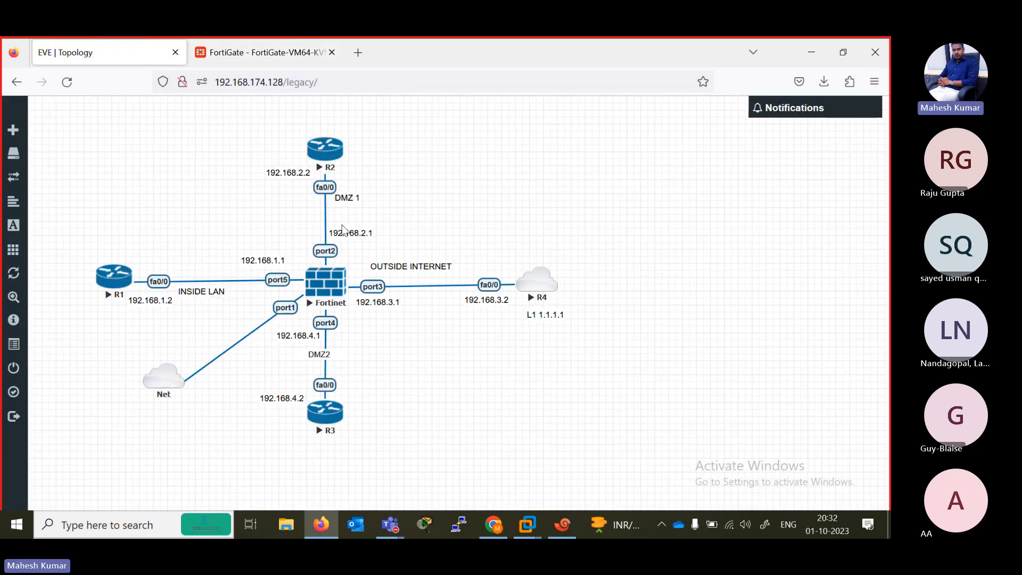
click(570, 530)
click(652, 167)
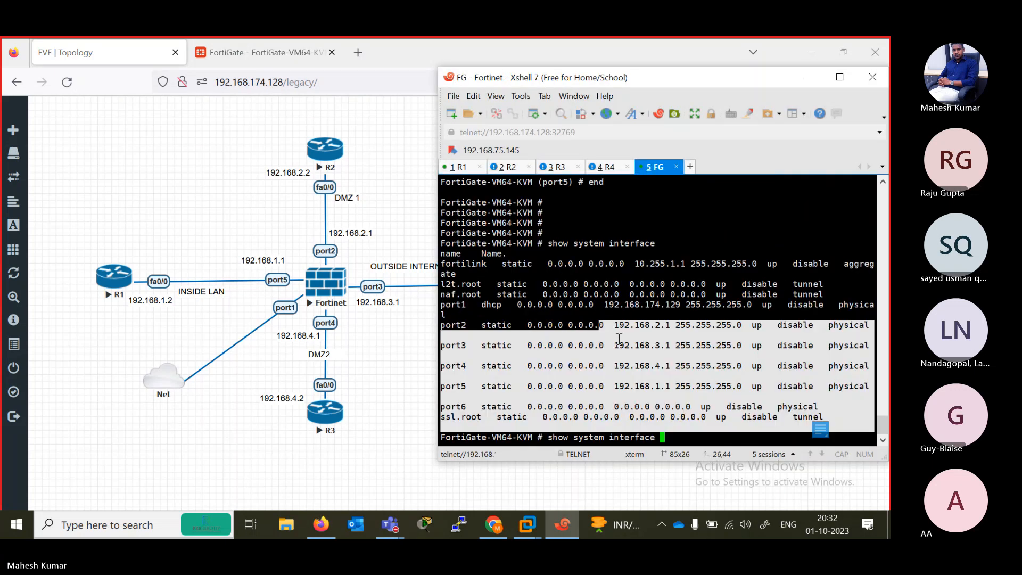
key(Return)
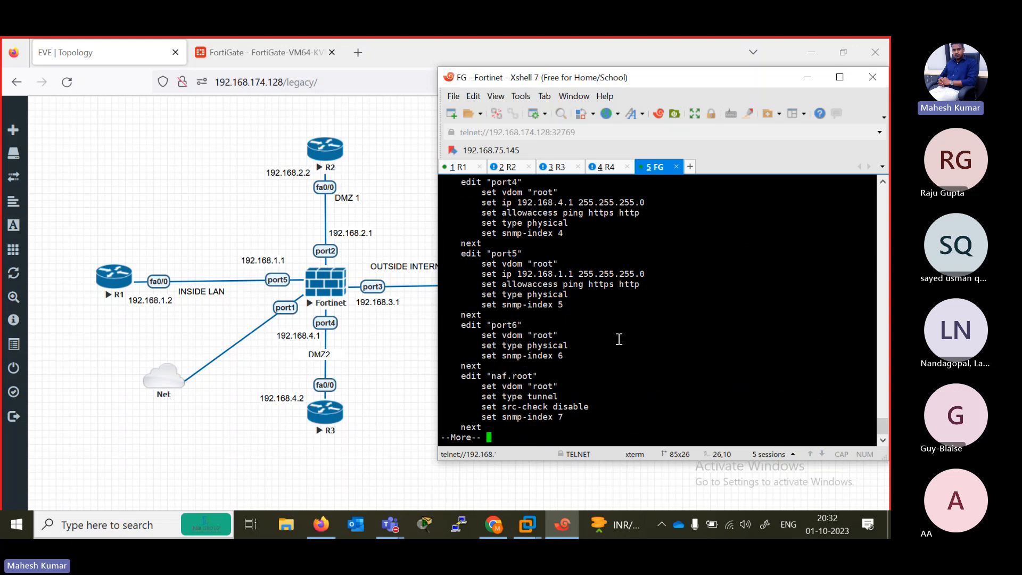
key(space)
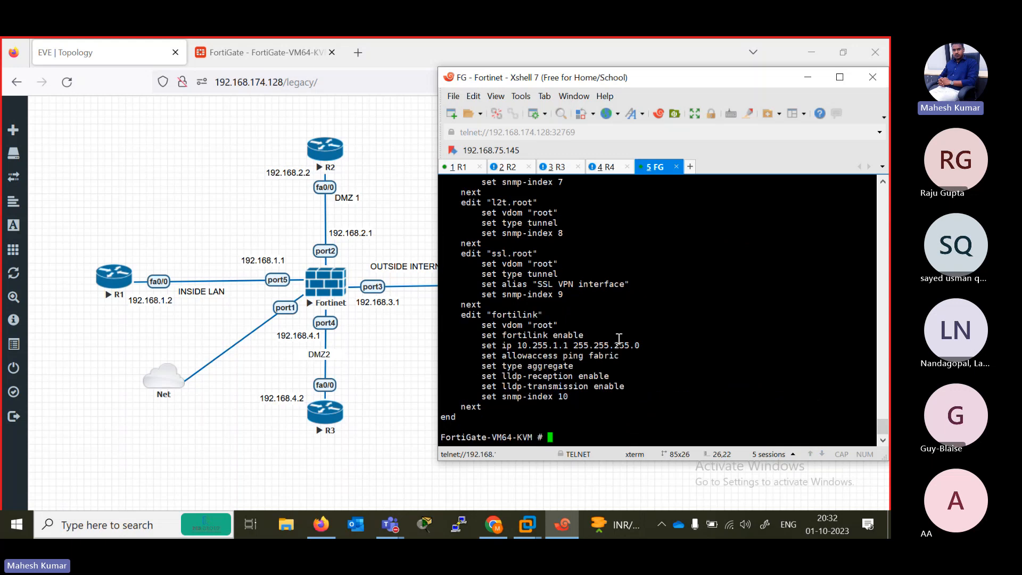
key(Return)
key(Return)
key(Return)
key(Return)
key(Return)
key(Return)
key(Return)
key(Return)
key(Return)
key(Return)
key(Return)
key(Return)
key(Return)
key(Return)
key(Return)
key(Return)
key(Return)
key(Return)
key(Return)
key(Return)
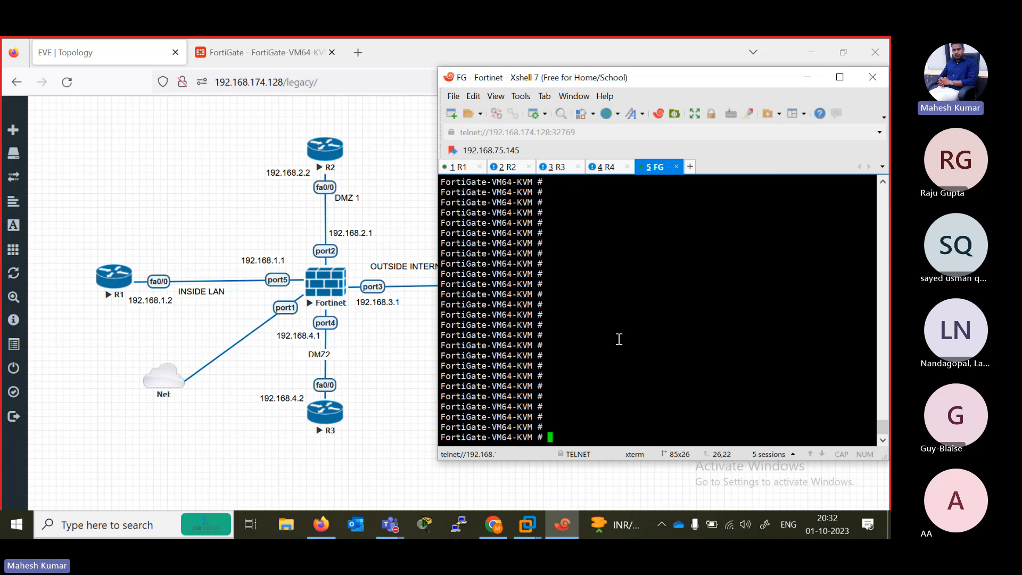
- Ping R1 at 192.168.1.2 from the FortiGate with execute ping, and stop after a few packets
text(execute ping)
text(192.168.1.2)
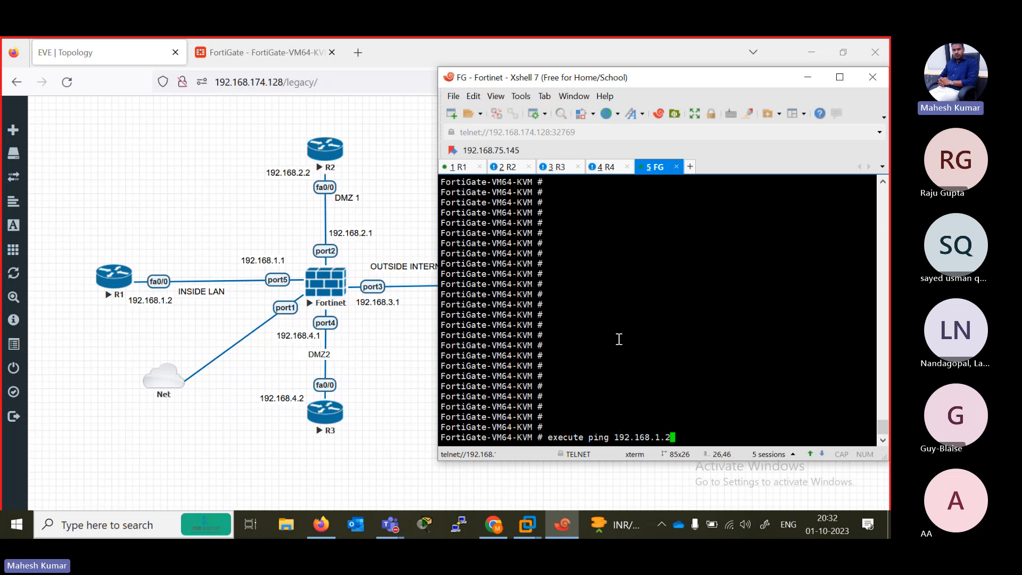
key(Return)
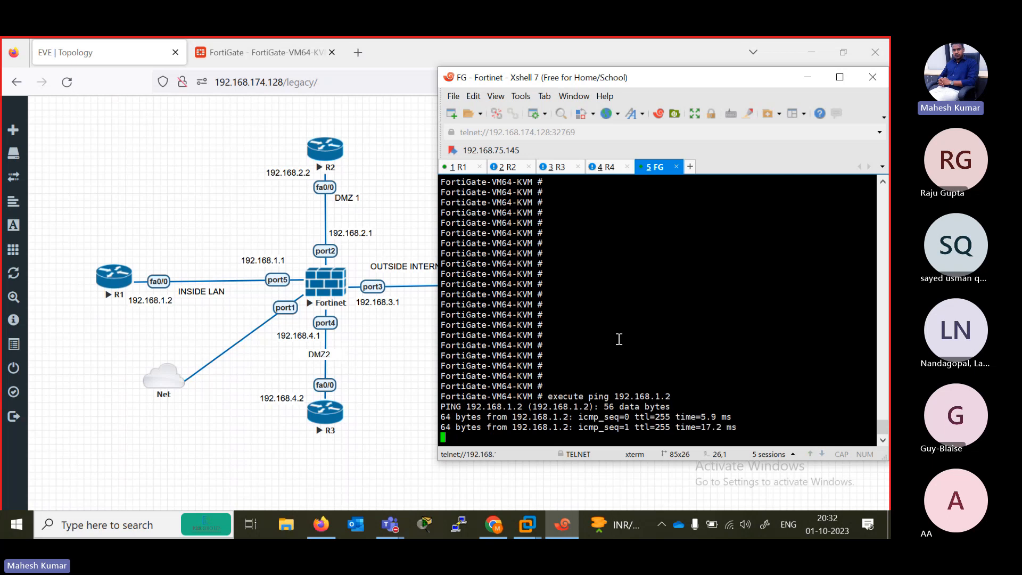
key(ctrl+c)
- Ping R2 at 192.168.2.2 from the FortiGate with execute ping and stop it
key(Up)
key(BackSpace)
key(BackSpace)
key(BackSpace)
text(2.168.2.)
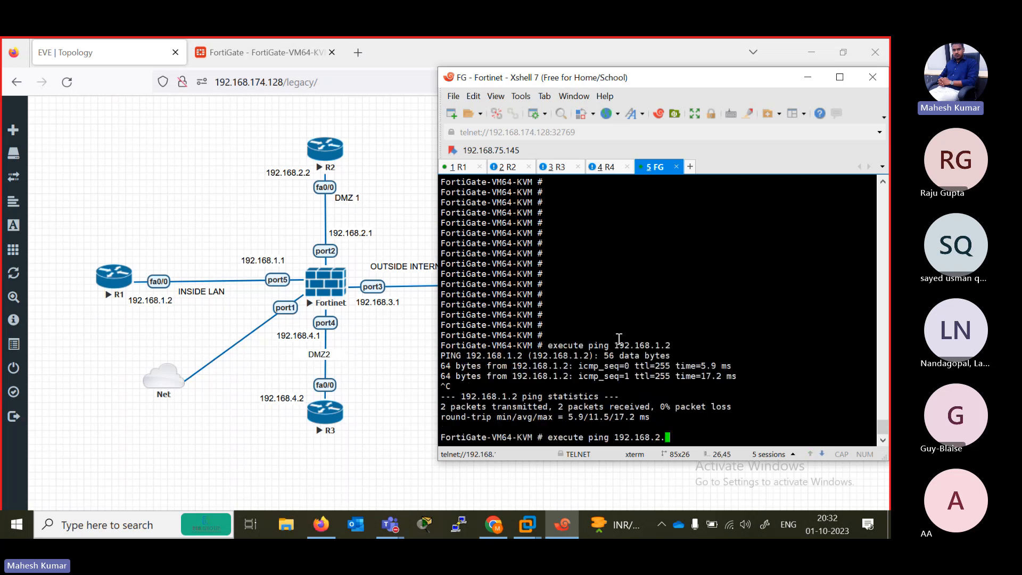
text(1)
key(BackSpace)
text(2)
key(Return)
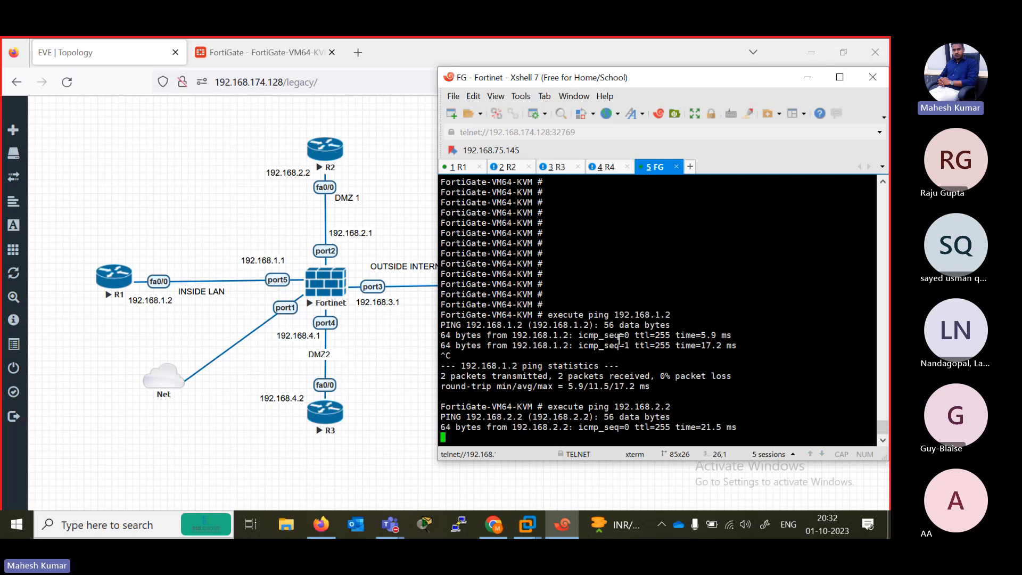
key(ctrl+c)
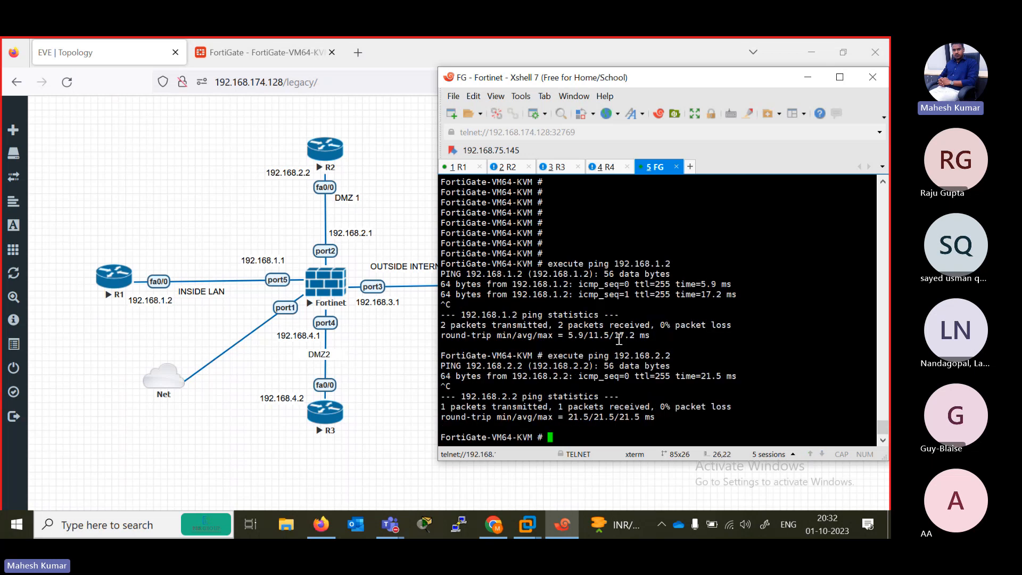
- Run execute ping 192.168.2.3 from the FortiGate and stop it
key(Up)
key(BackSpace)
key(BackSpace)
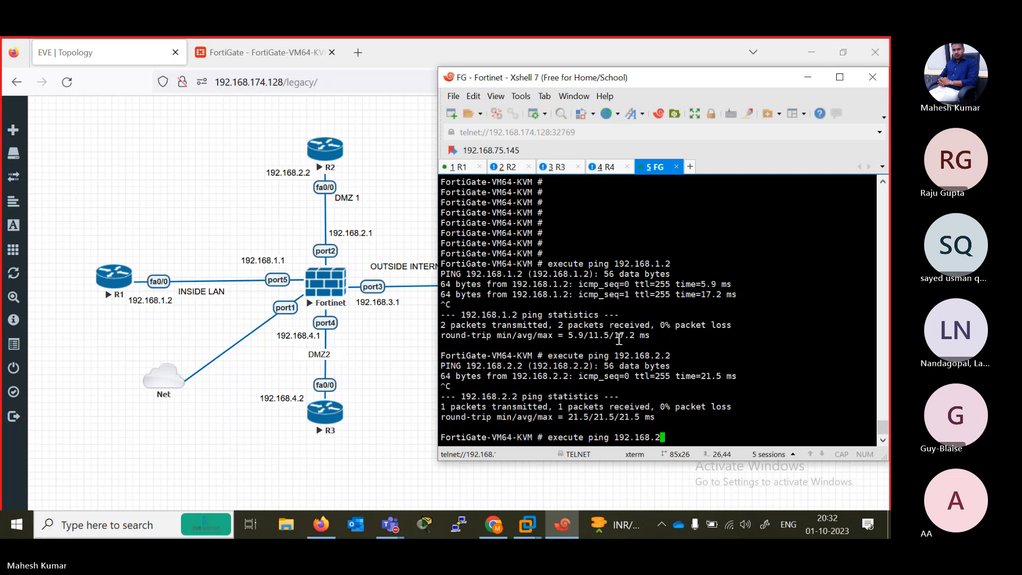
text(.3)
key(Return)
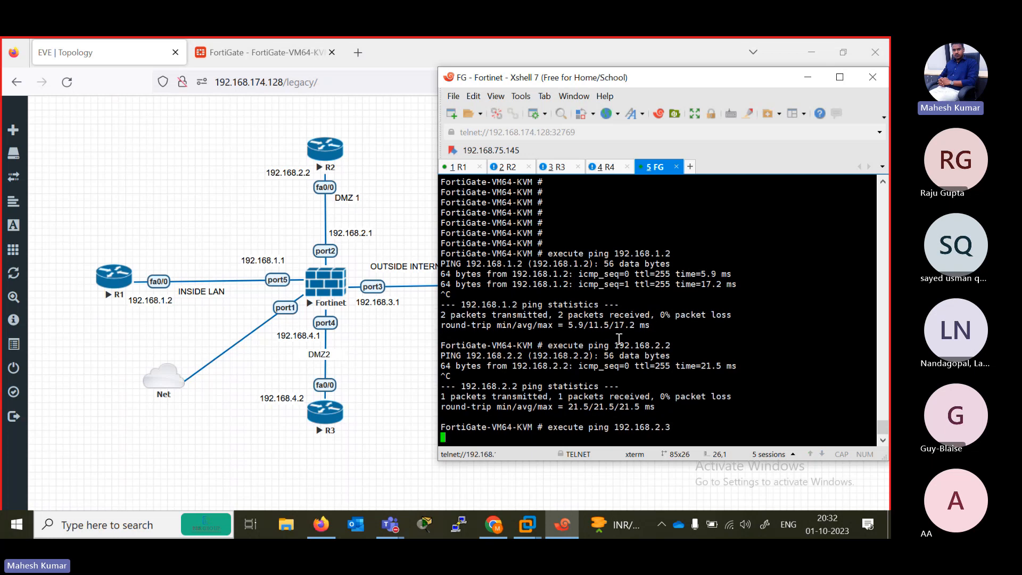
key(ctrl+c)
- Ping 192.168.3.2 from the FortiGate with execute ping and stop it after a couple of packets
key(Up)
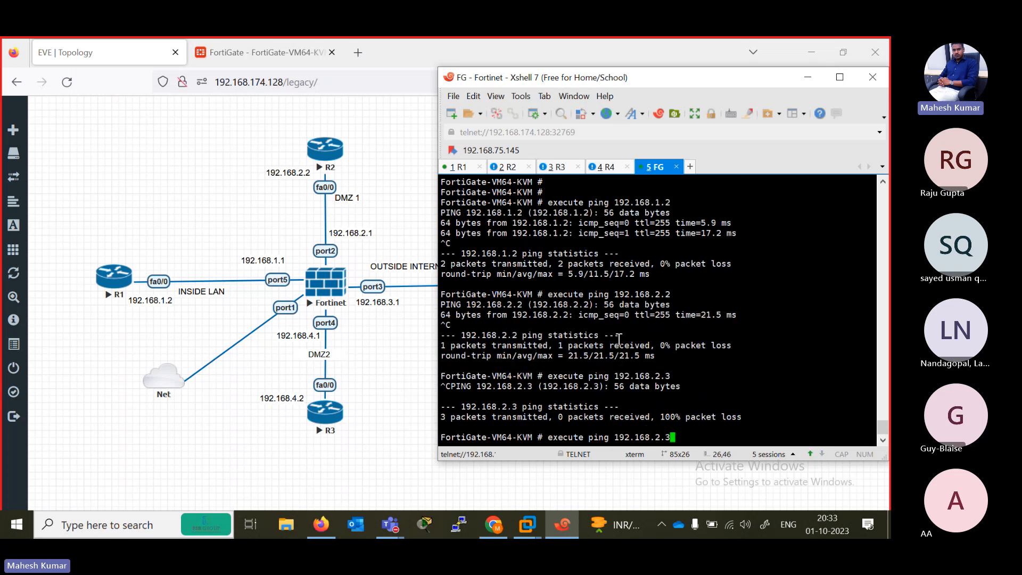
key(BackSpace)
key(BackSpace)
key(BackSpace)
text(3.2)
key(Return)
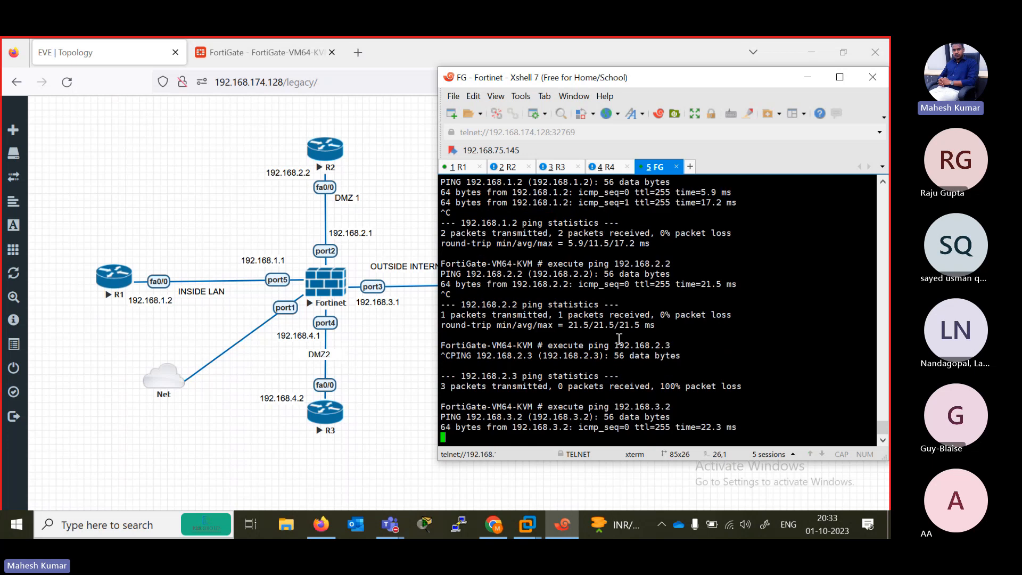
key(ctrl+c)
- Run execute ping 192.168.4.2 from the FortiGate and check R4's addressing in the EVE topology
key(Up)
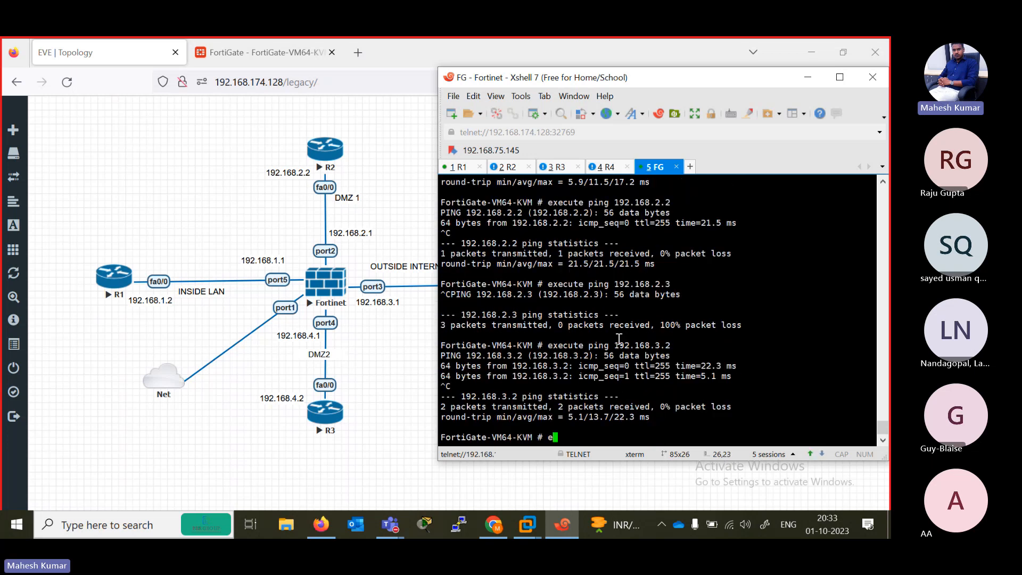
key(BackSpace)
key(BackSpace)
key(BackSpace)
text(4.2)
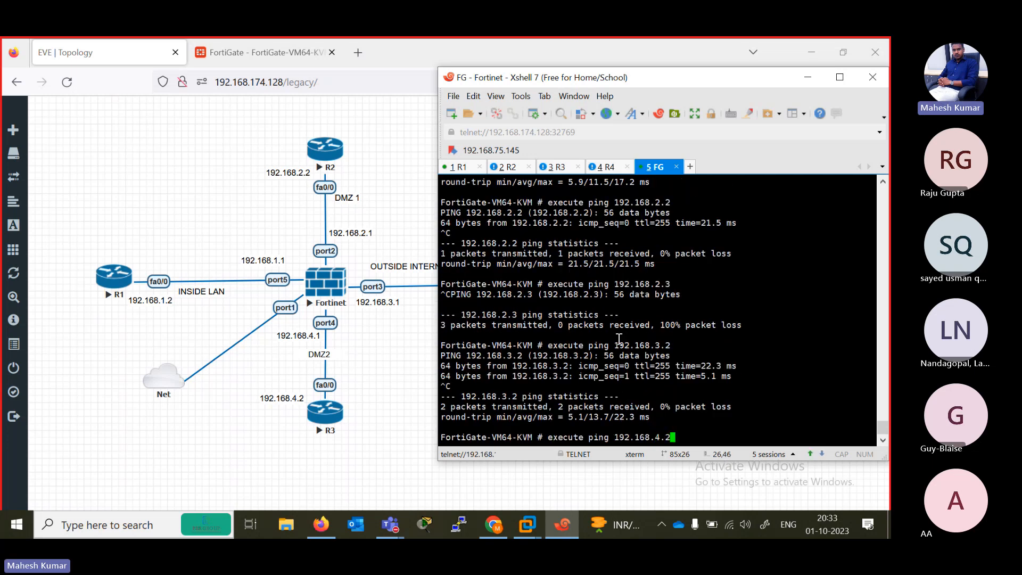
key(Return)
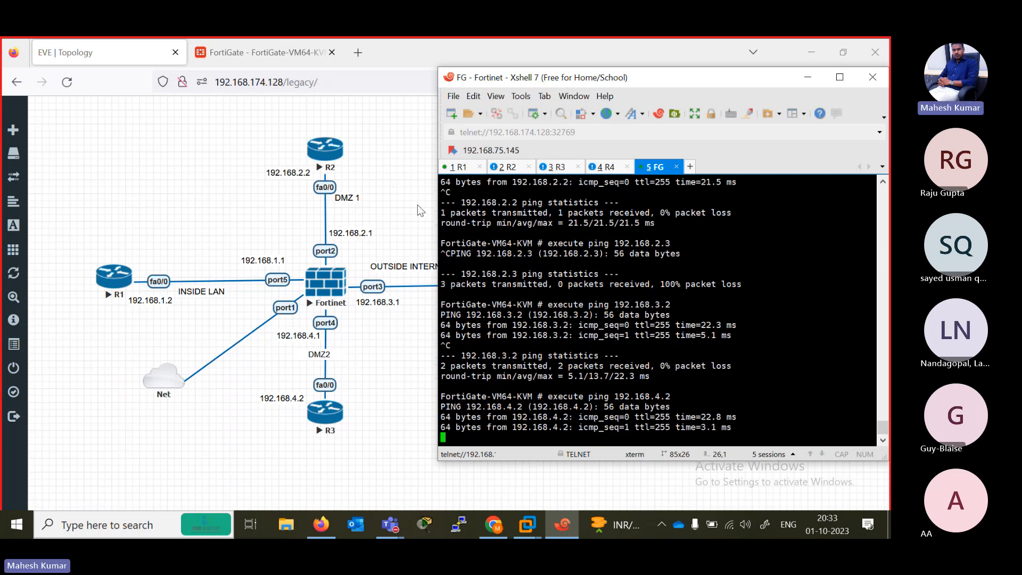
click(386, 217)
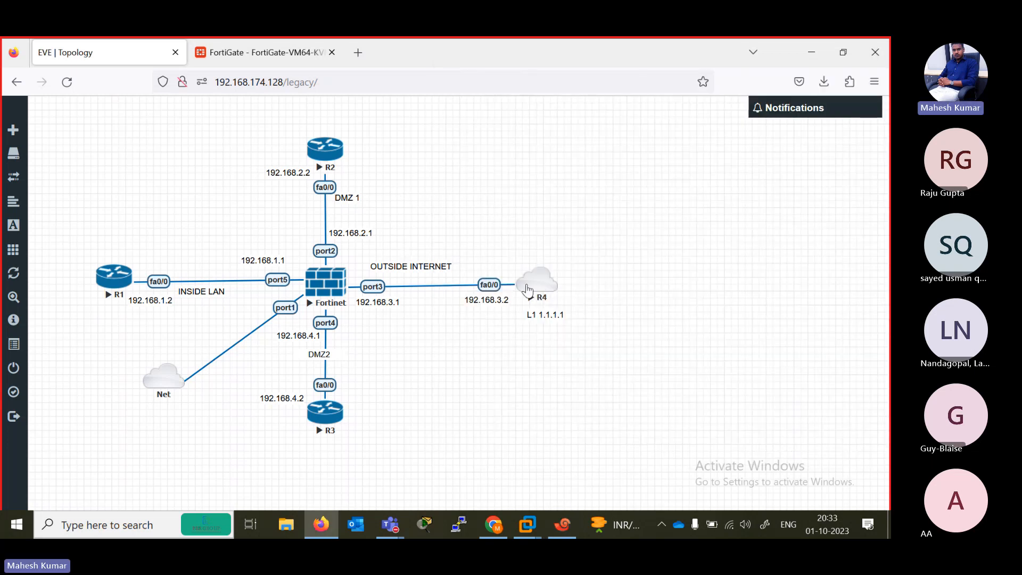
click(556, 532)
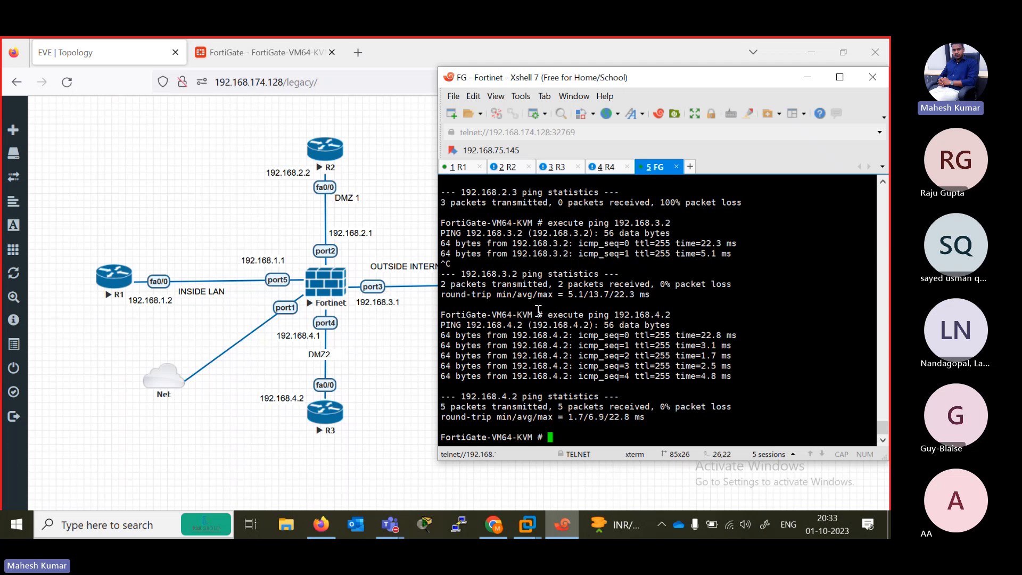
- In the R3 console session, enter privileged mode and then global configuration mode
click(556, 167)
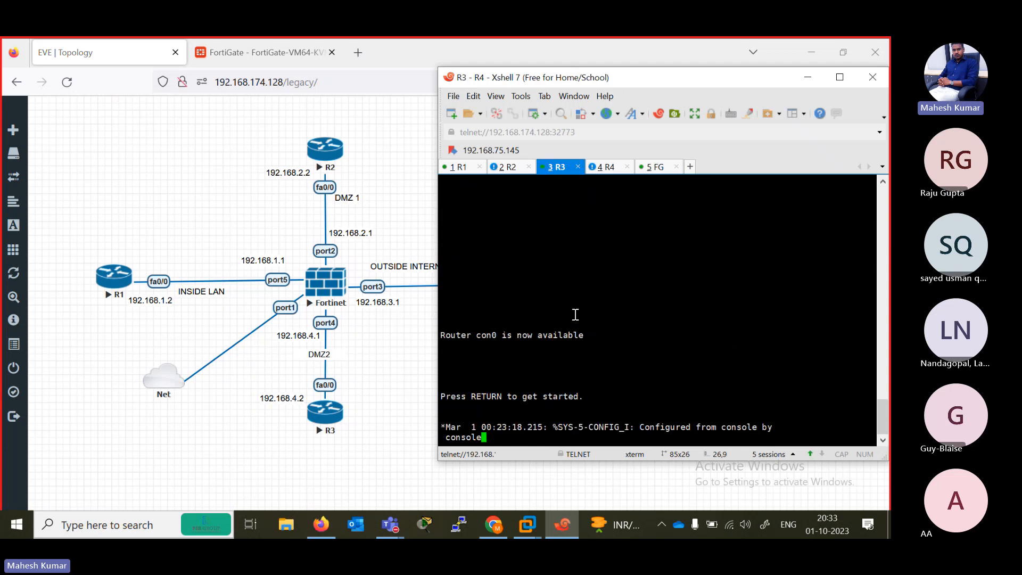
key(Return)
key(Return)
key(Return)
key(Return)
key(Return)
key(Return)
key(Return)
key(Return)
key(Return)
key(Return)
key(Return)
key(Return)
text(en)
key(Return)
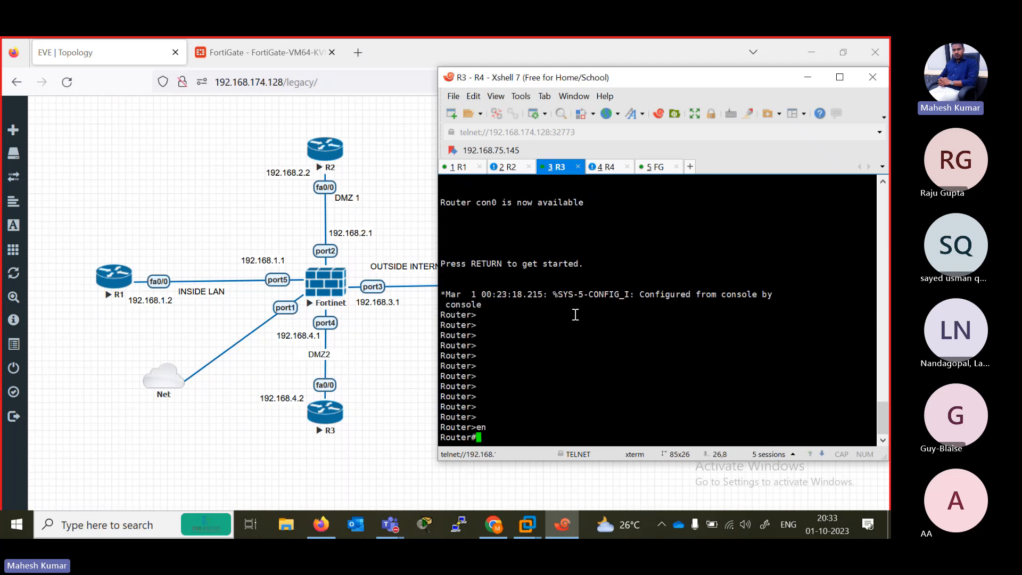
text(conf ter)
key(Return)
- Create interface loopback 1 on the router
key(Return)
text(ig)#i)
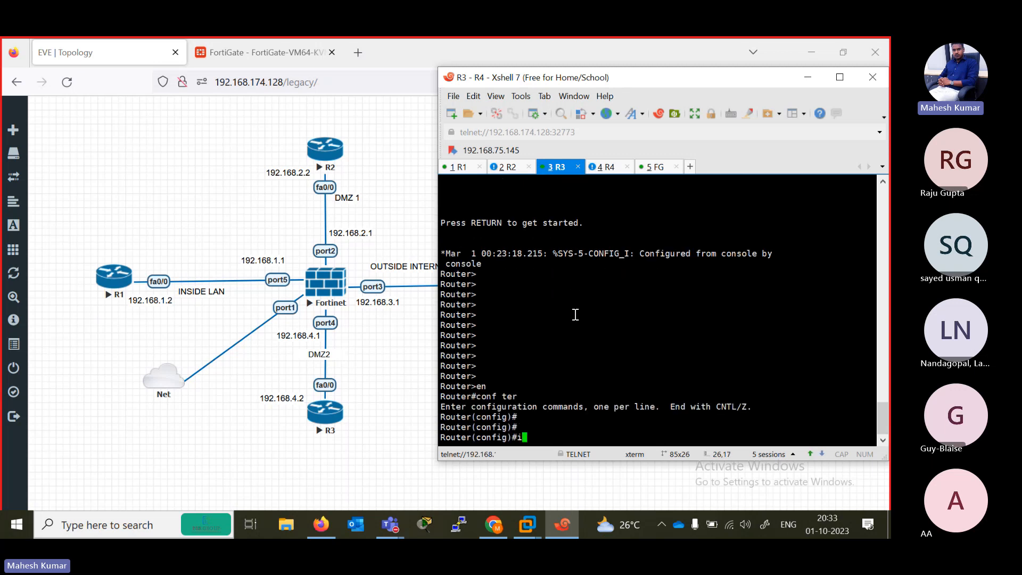
text(nt)
key(Tab)
text(lo)
key(Tab)
text(1)
key(Return)
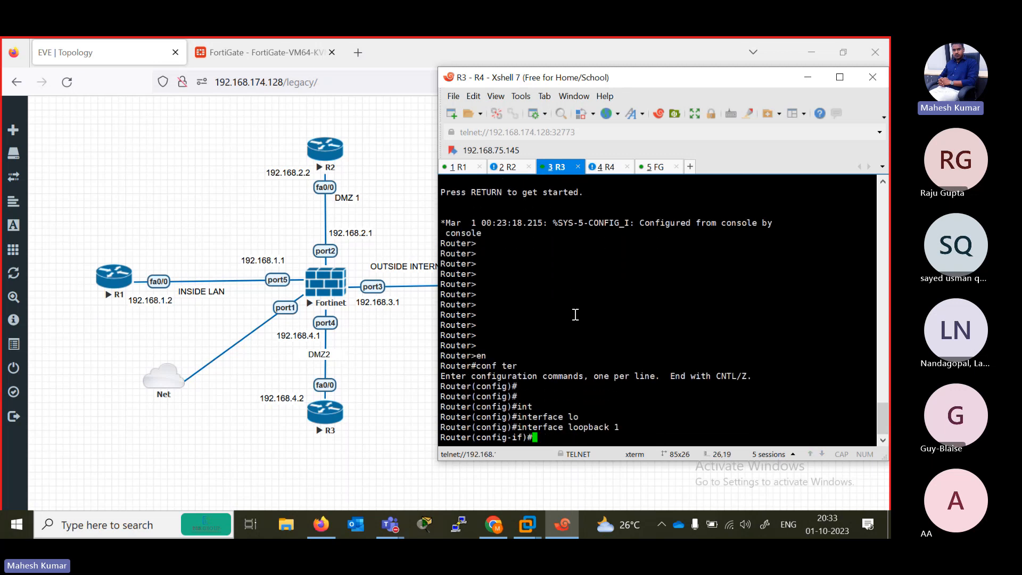
- Try to give the loopback interface an address with ip address 1.1.1.1. 255.0.0.0
text(ip add)
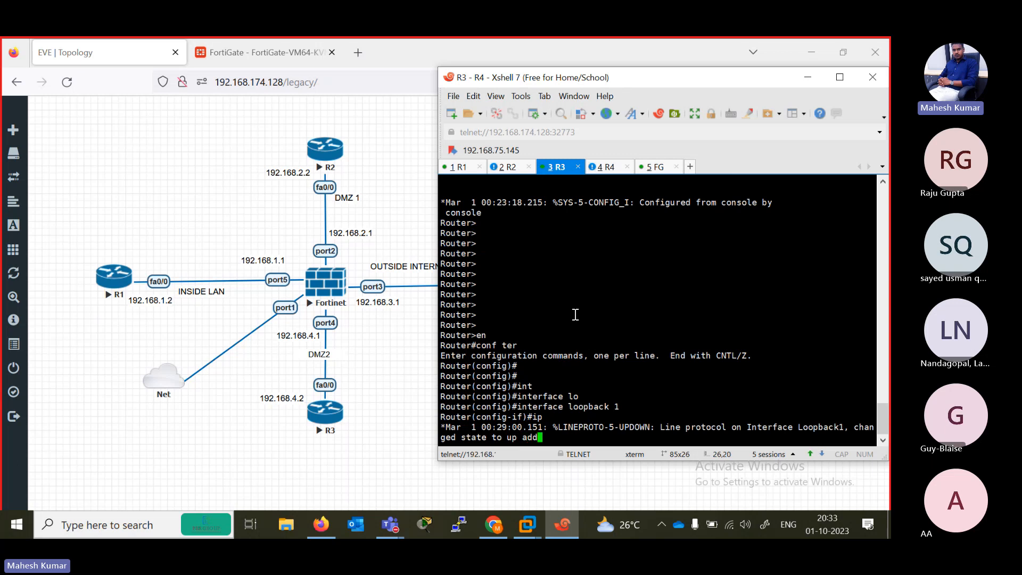
key(Tab)
text(1.1.1.1)
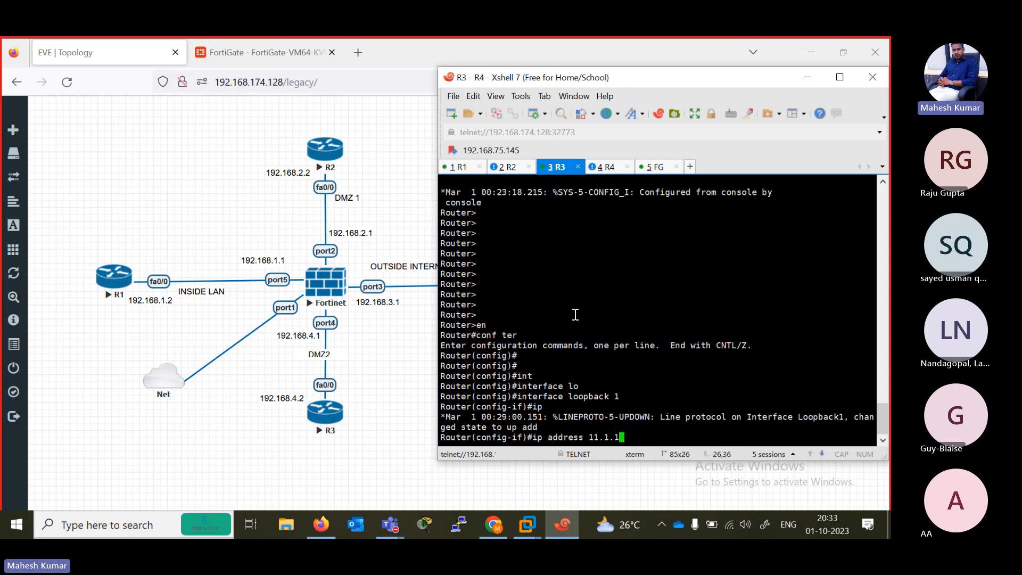
key(BackSpace)
key(BackSpace)
key(BackSpace)
key(BackSpace)
key(BackSpace)
text(1.1.1. 255.0.0.0)
key(Return)
- Assign 1.1.1.1 with mask 255.0.0.0 to the loopback interface and leave configuration mode
key(Up)
key(BackSpace)
key(BackSpace)
key(BackSpace)
key(BackSpace)
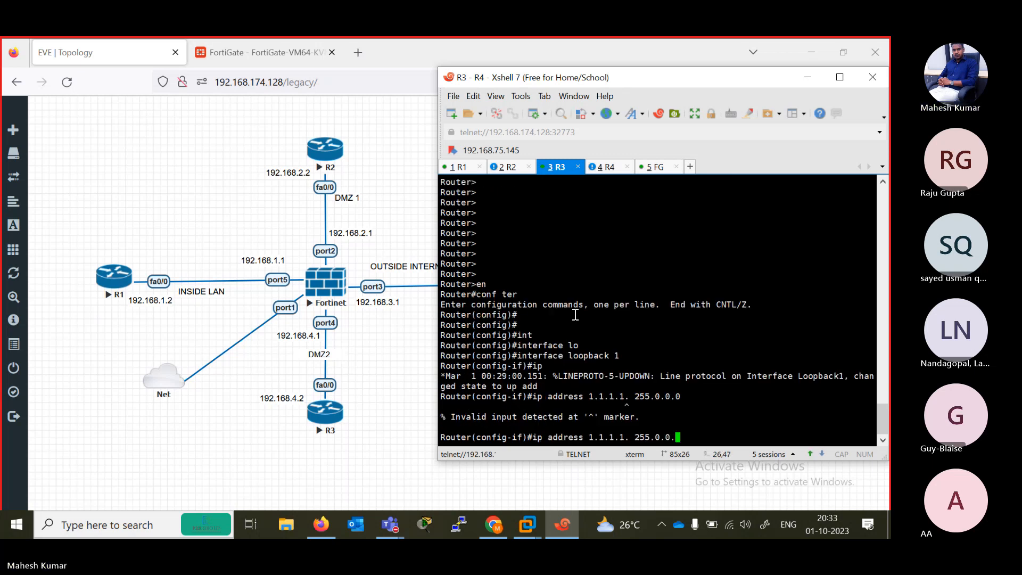
key(BackSpace)
key(BackSpace)
key(BackSpace)
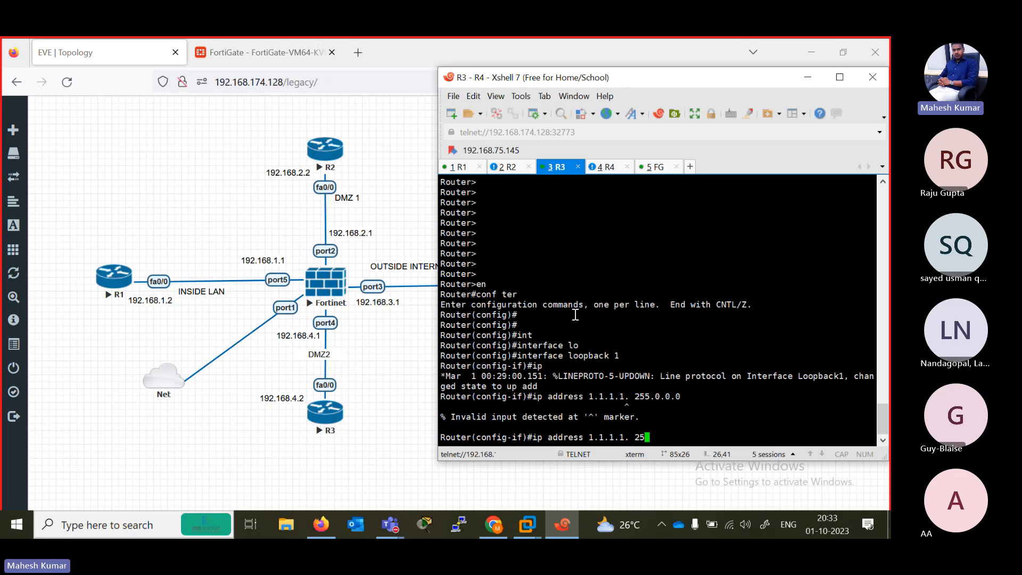
key(BackSpace)
key(BackSpace)
key(BackSpace)
key(BackSpace)
text(2)
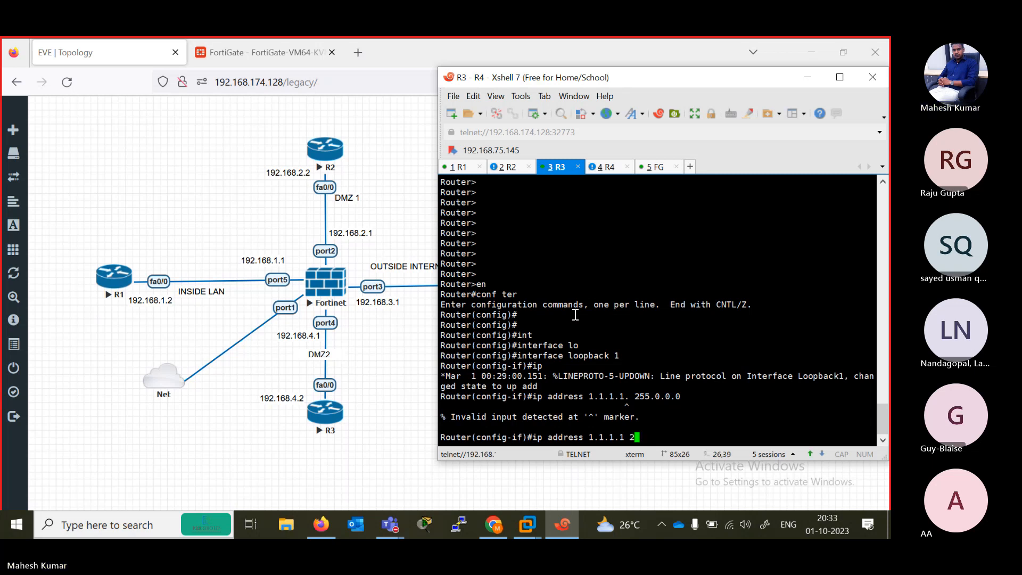
text(55.0.0.0)
key(Return)
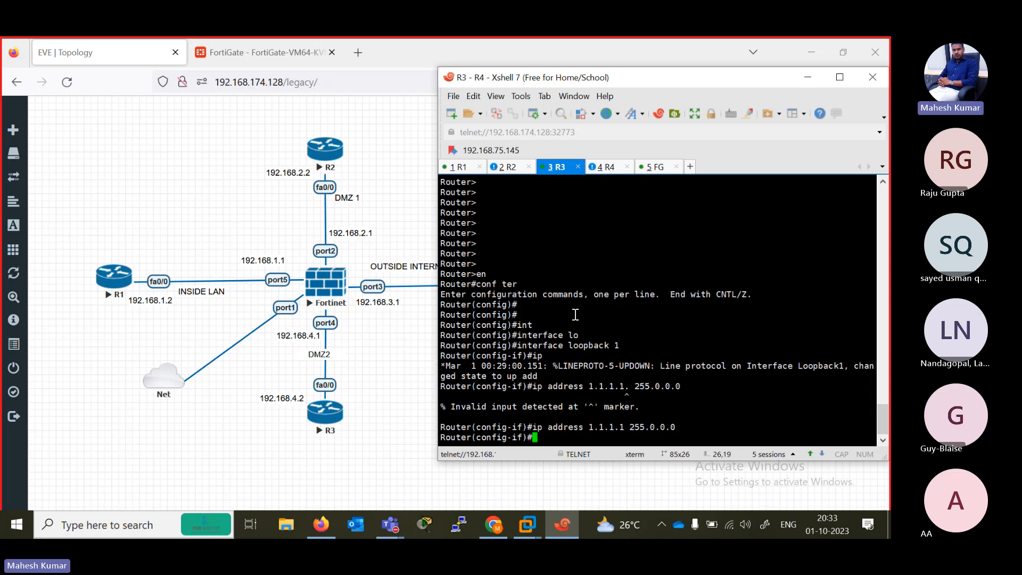
text(end)
key(Return)
key(Return)
key(Return)
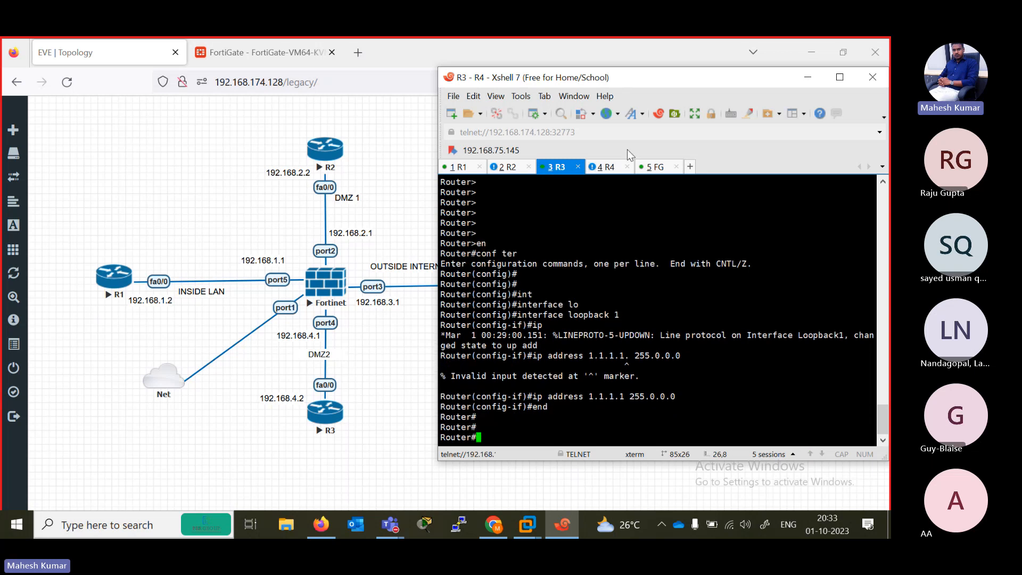
- Ping the loopback address 1.1.1.1 from the FortiGate console with execute ping
click(658, 169)
key(Return)
key(Return)
key(Return)
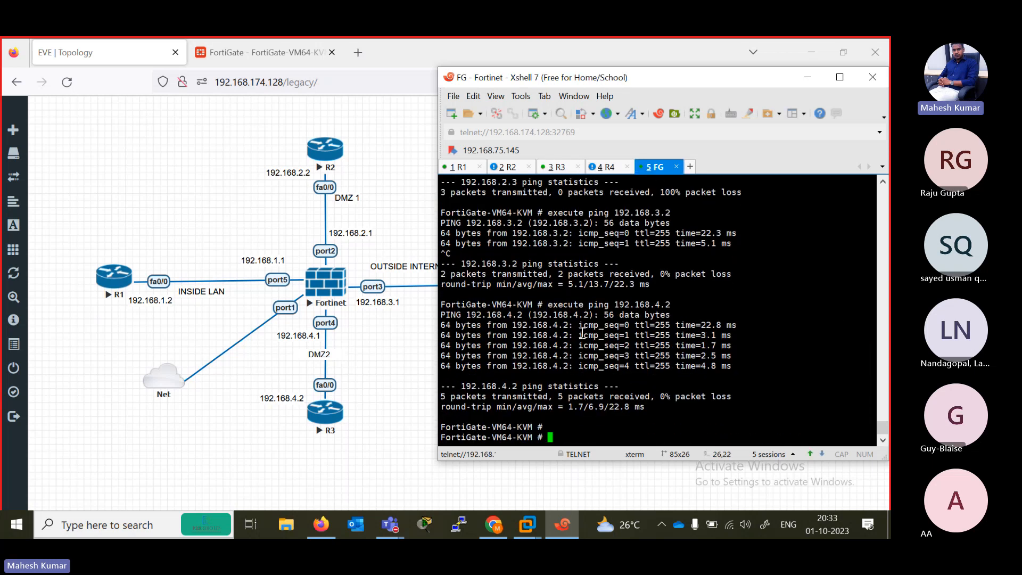
text(execute)
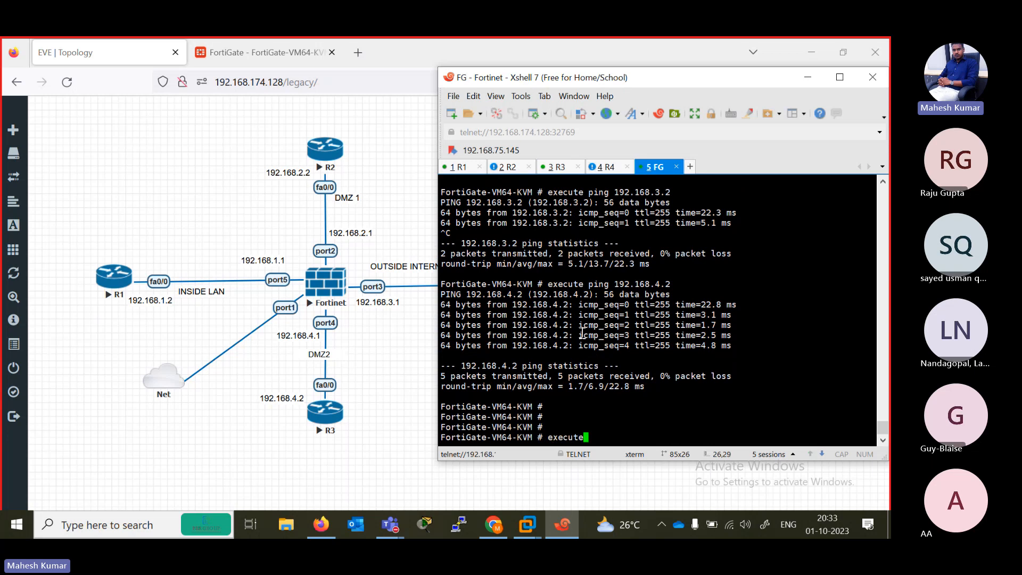
text( ping 1.1.1.1)
key(Return)
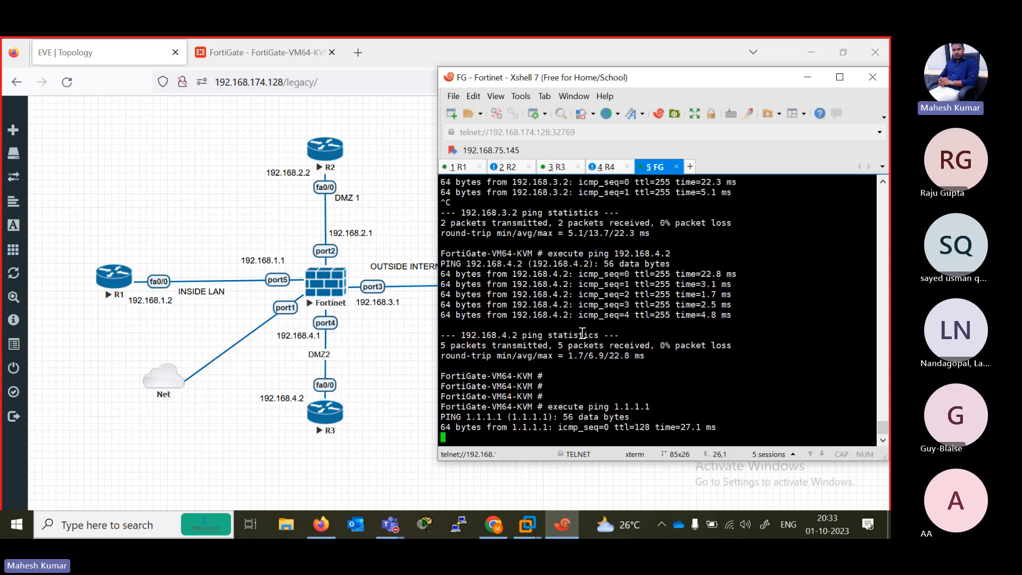
- Move the L1 1.1.1.1 label in the EVE topology from below R4 to beside it
click(413, 372)
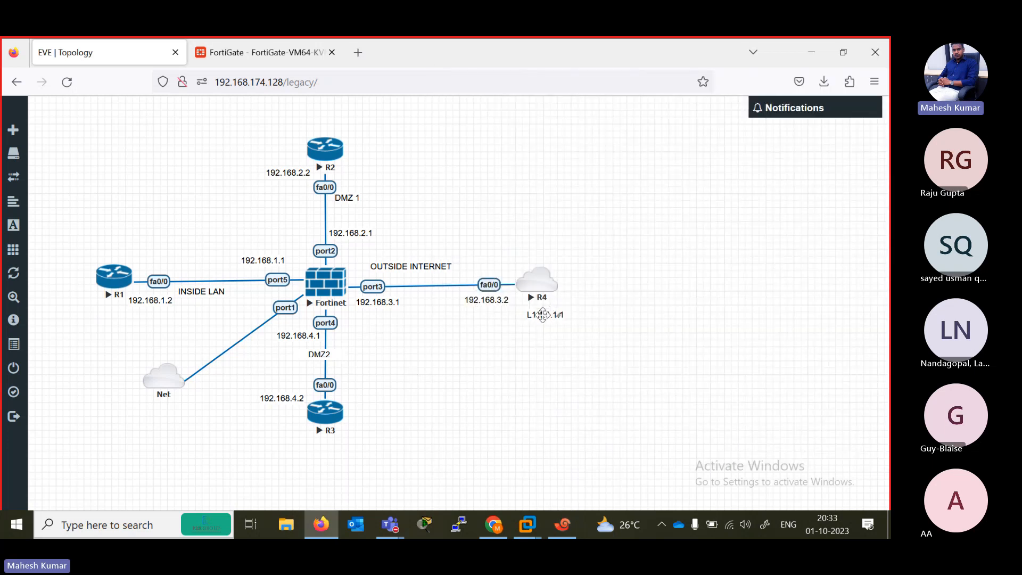
drag(552, 314, 611, 284)
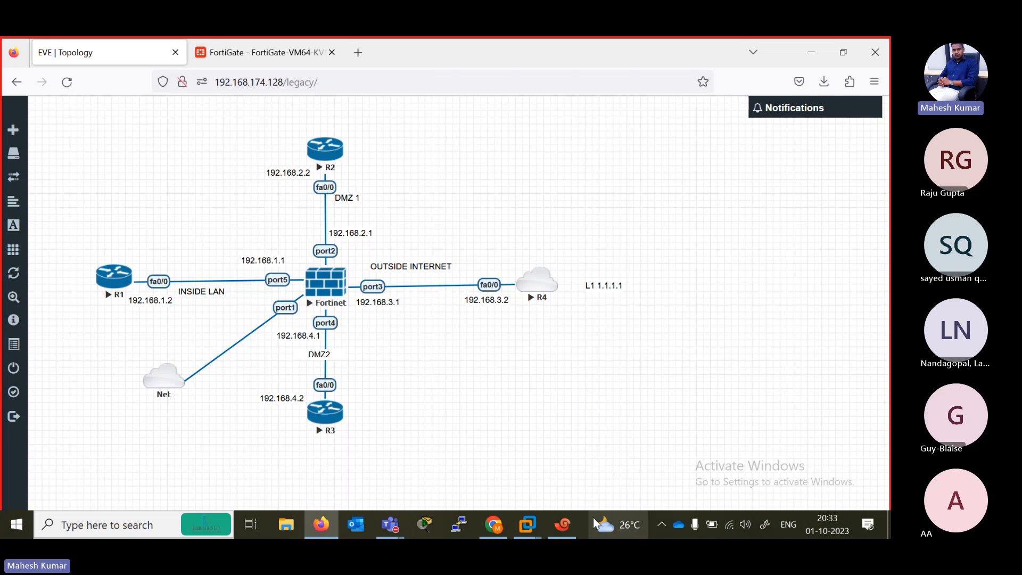
click(569, 535)
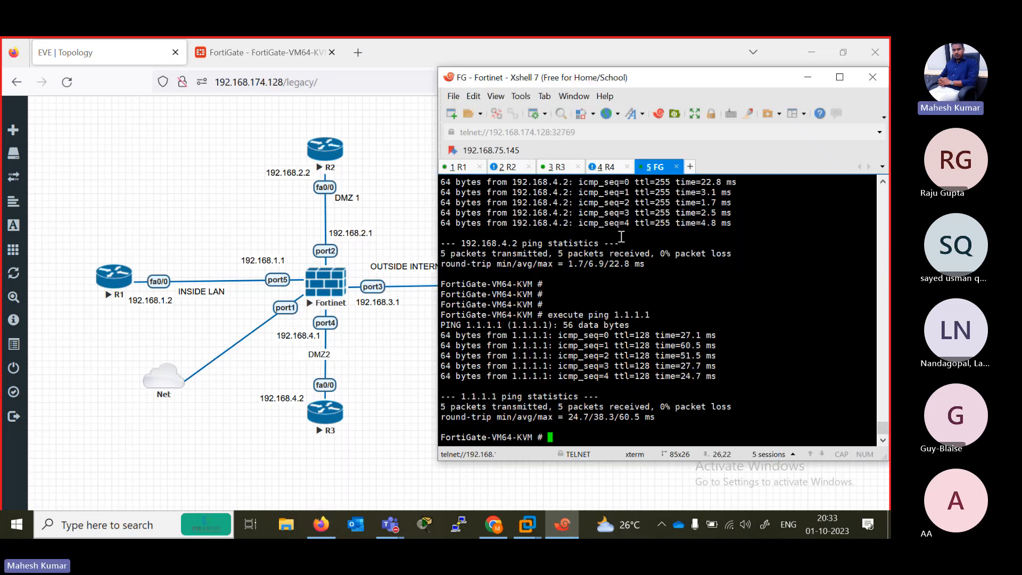
click(112, 283)
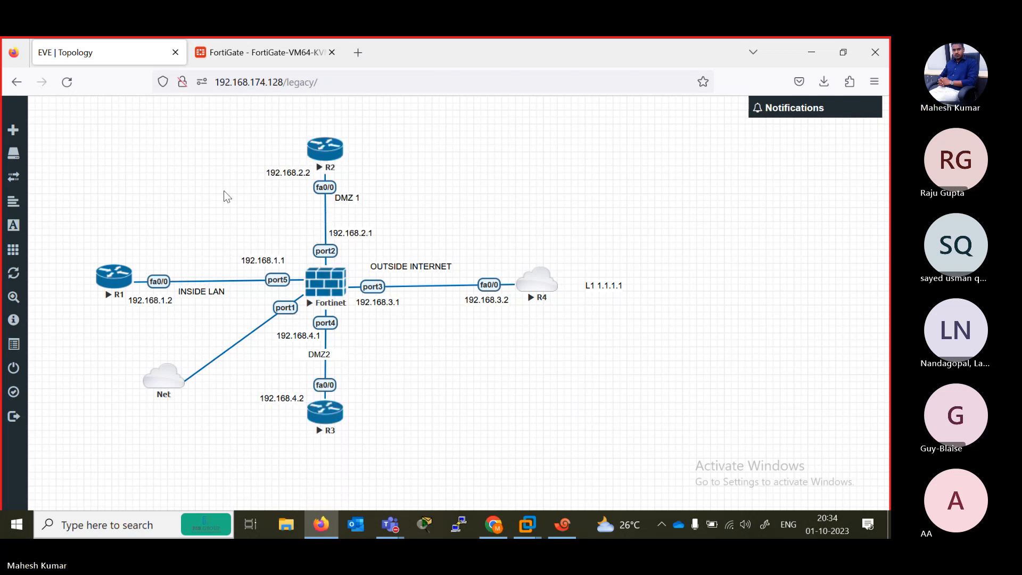
- Open the CLI console in the FortiGate web interface and run diagnose debug enable
click(259, 61)
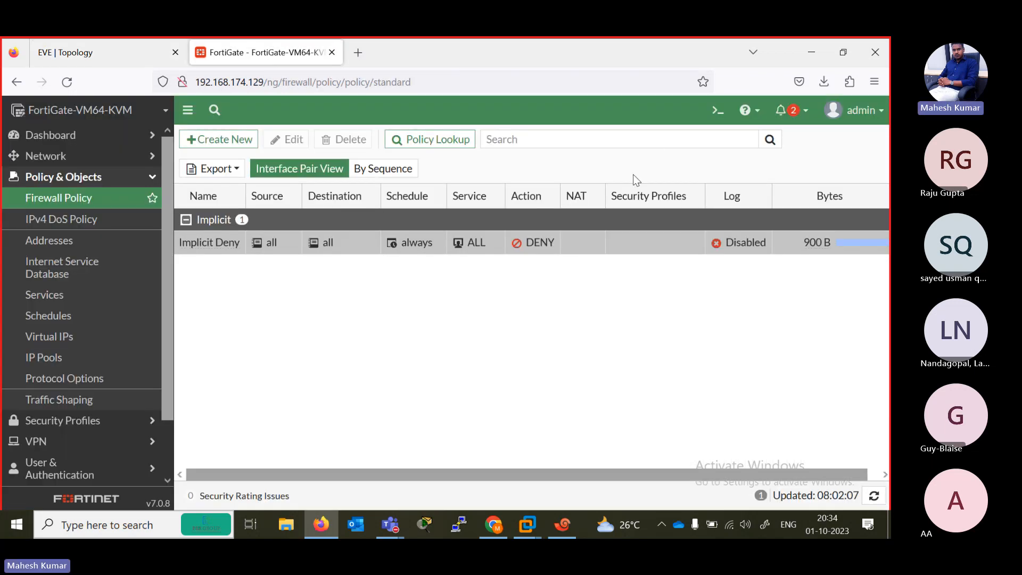
click(715, 112)
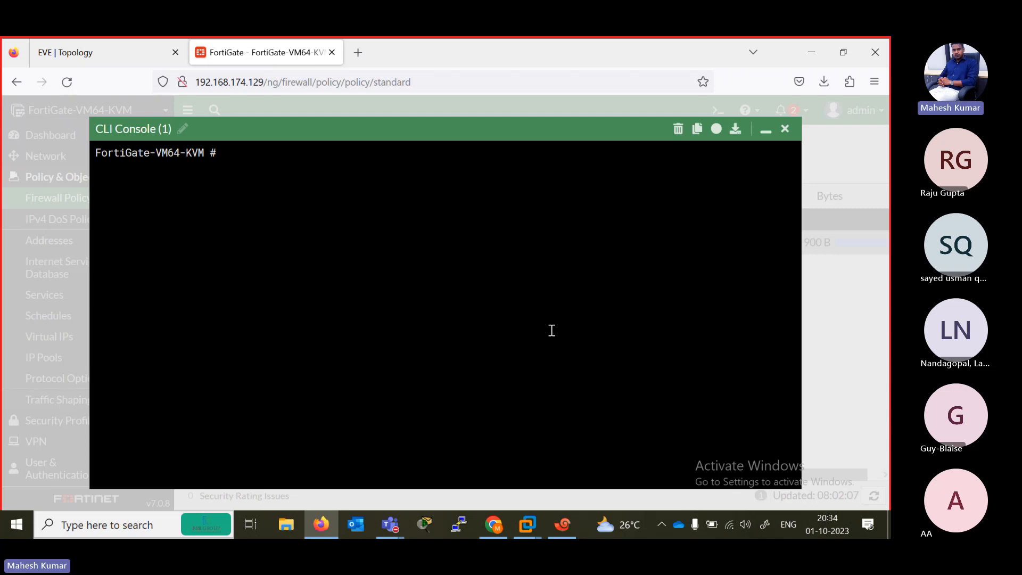
text(diagnose debug enable)
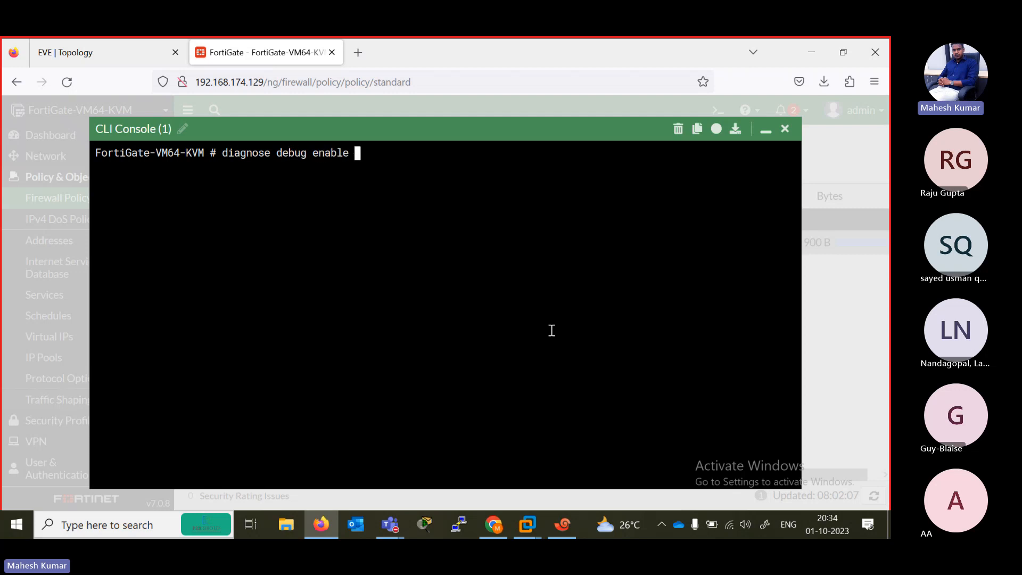
key(Return)
- List the available options of diagnose debug application and page through the whole list
text(de)
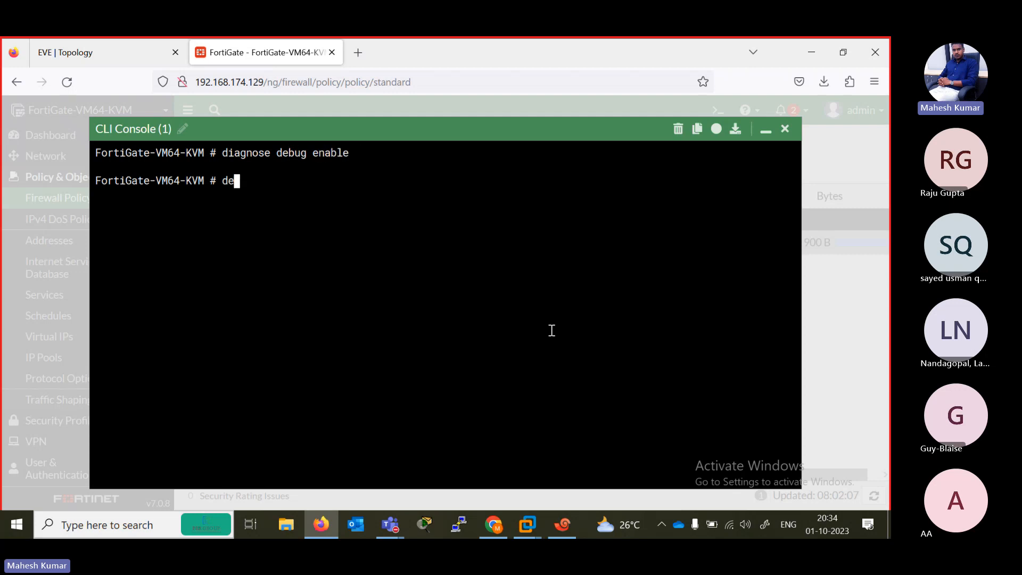
key(BackSpace)
text(iagnose e)
text(ebug application)
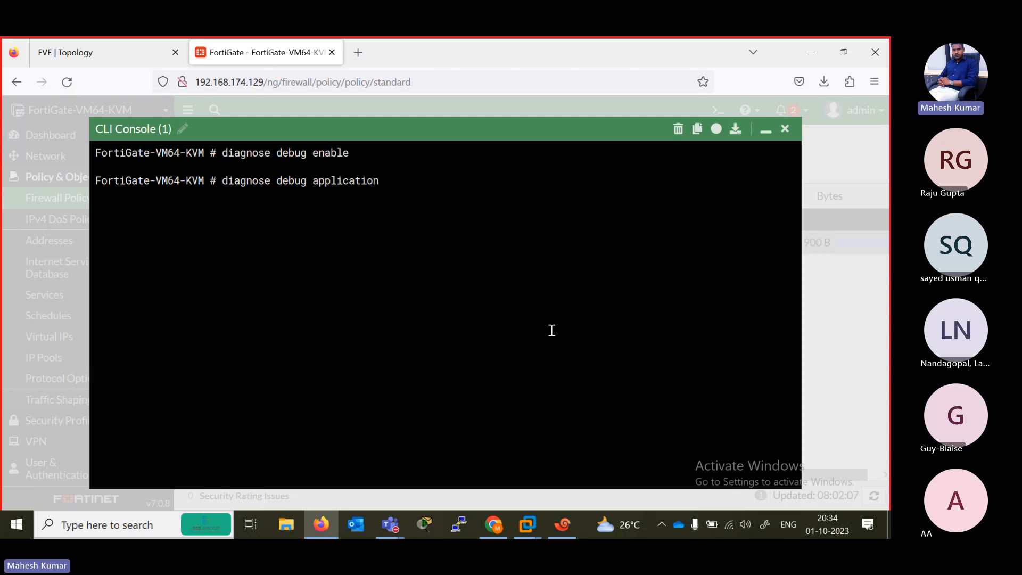
key(question)
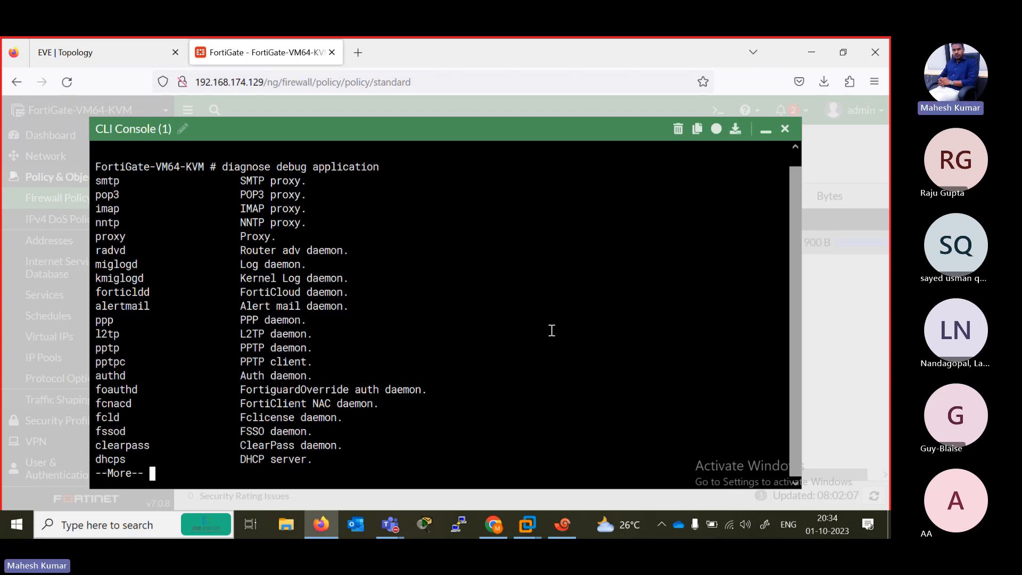
key(space)
key(space)
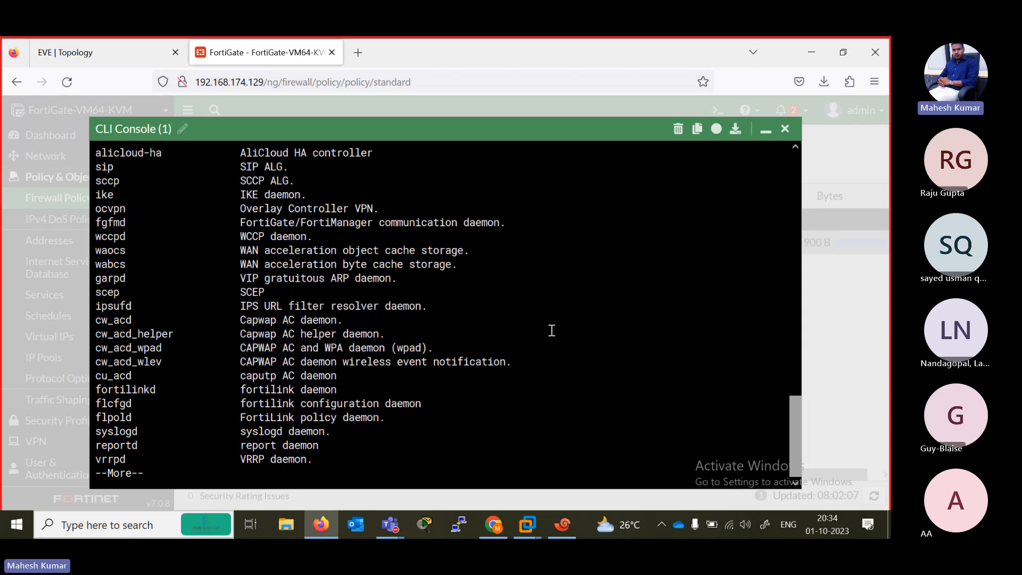
key(space)
key(space)
key(space)
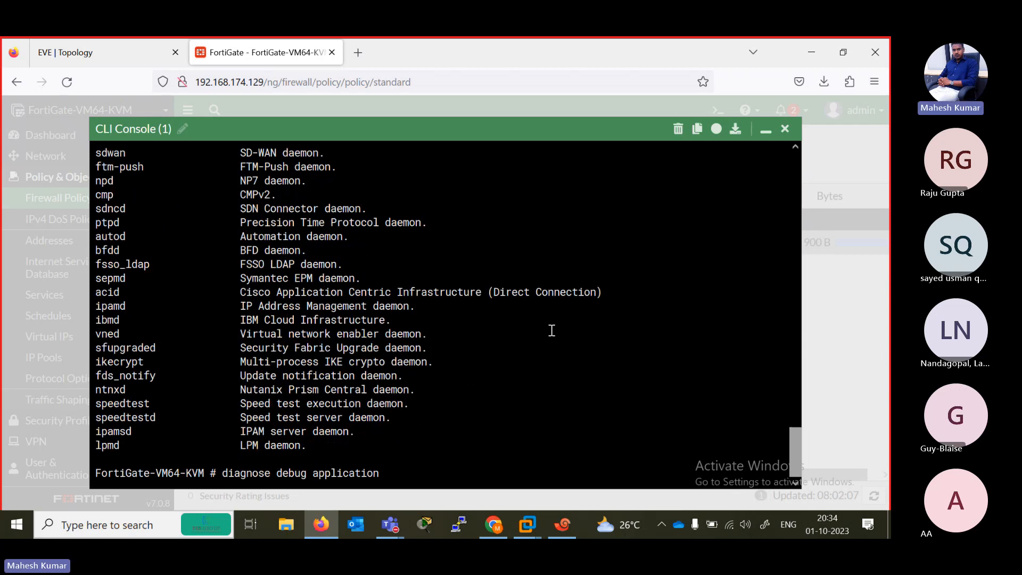
- Clear the pending diagnose debug application command and run diagnose debug enable in the FortiGate CLI console
text(imap)
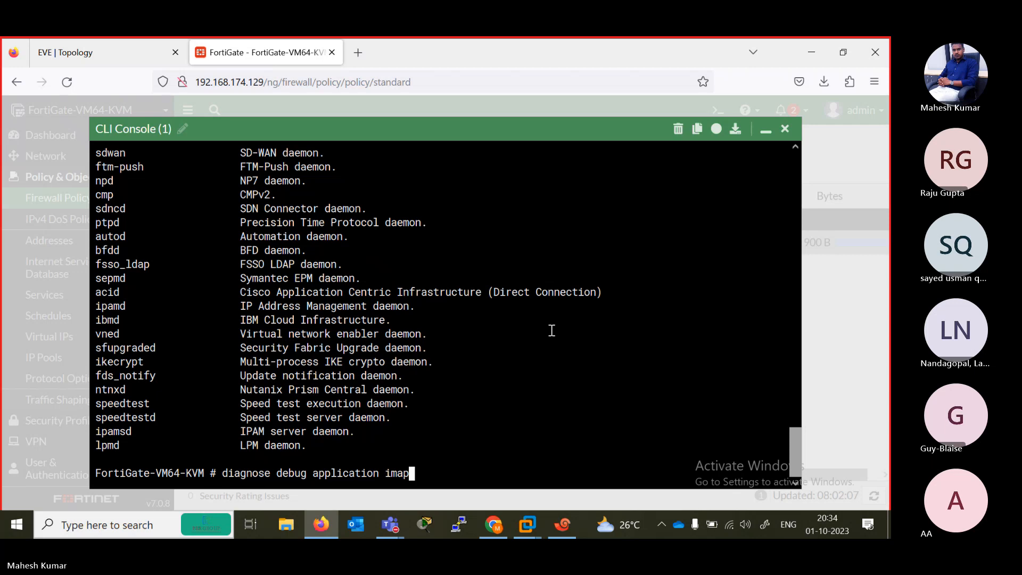
key(BackSpace)
key(BackSpace)
key(BackSpace)
key(BackSpace)
key(BackSpace)
key(BackSpace)
key(BackSpace)
key(BackSpace)
key(BackSpace)
key(BackSpace)
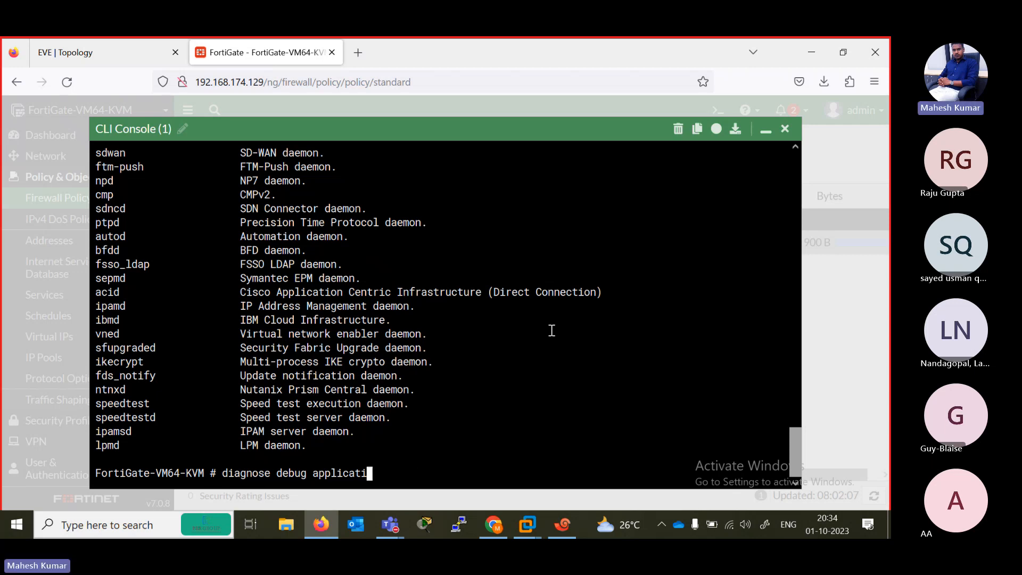
key(BackSpace)
key(BackSpace)
key(BackSpace)
key(BackSpace)
key(BackSpace)
key(BackSpace)
key(BackSpace)
key(BackSpace)
key(BackSpace)
key(BackSpace)
key(BackSpace)
key(BackSpace)
key(BackSpace)
key(BackSpace)
key(BackSpace)
key(BackSpace)
key(BackSpace)
key(BackSpace)
key(BackSpace)
key(BackSpace)
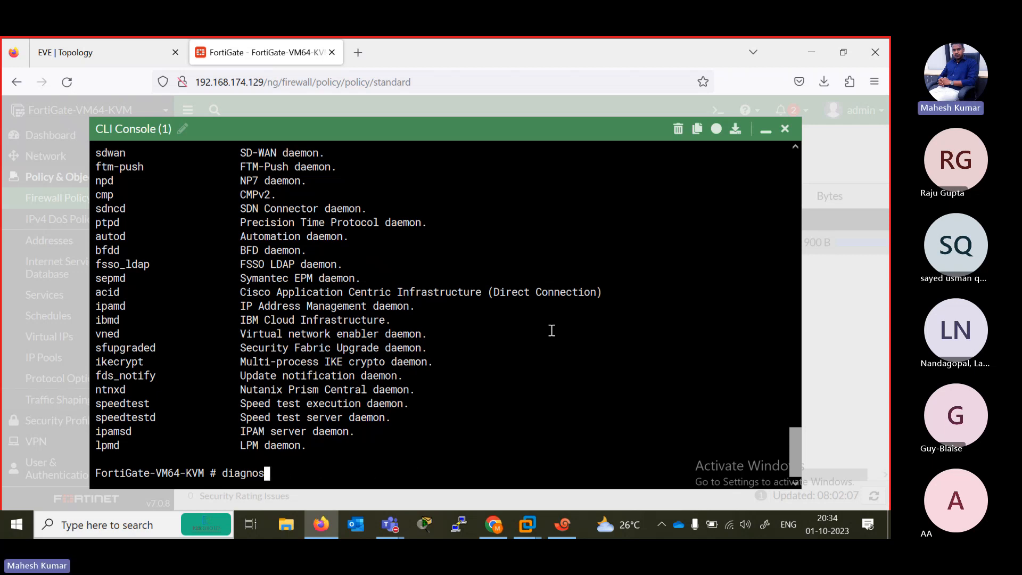
text(diagnose debug enable)
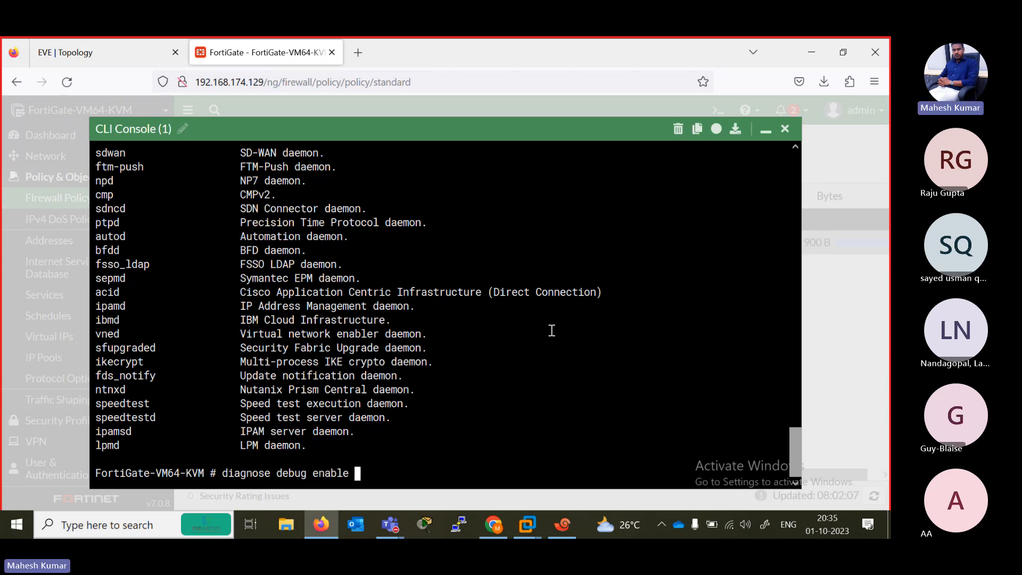
key(Return)
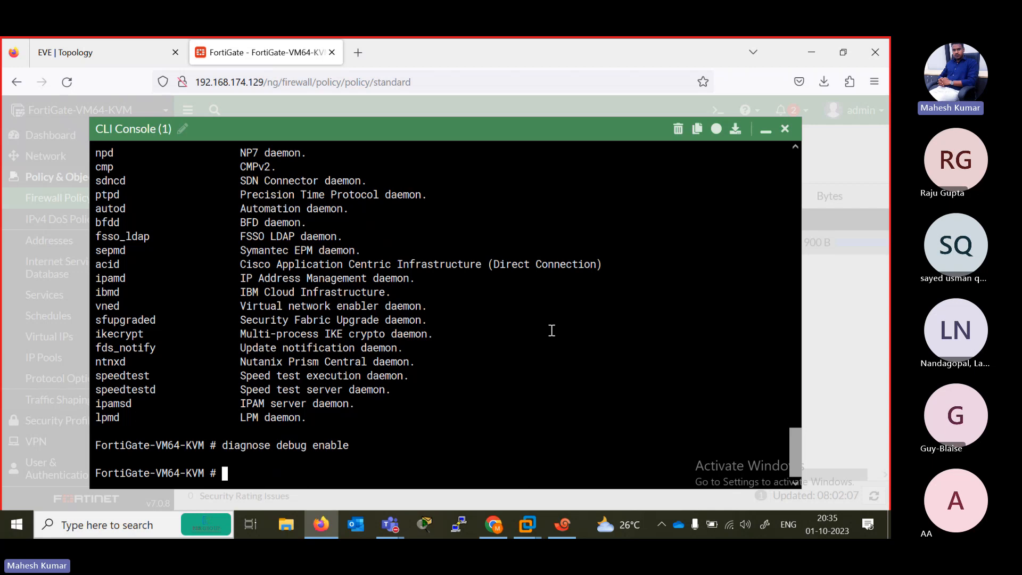
- List the top-level CLI commands and page through the available options of diagnose
key(question)
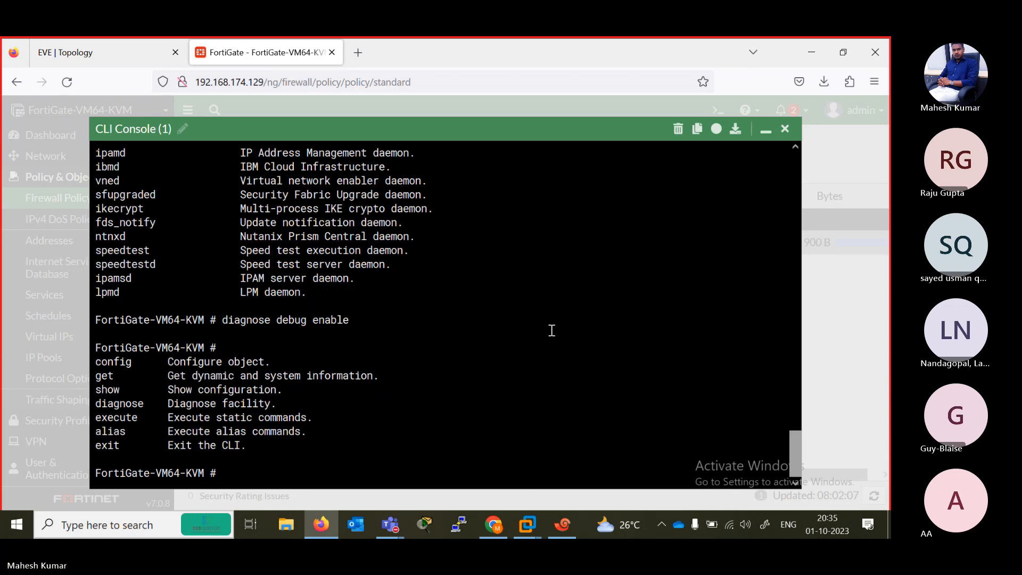
text(dia)
key(Tab)
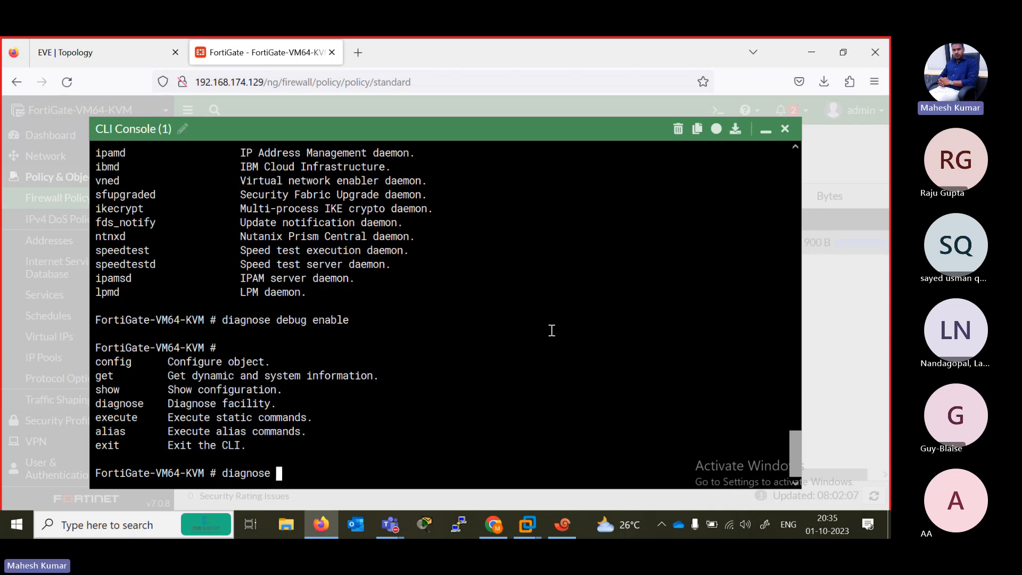
key(question)
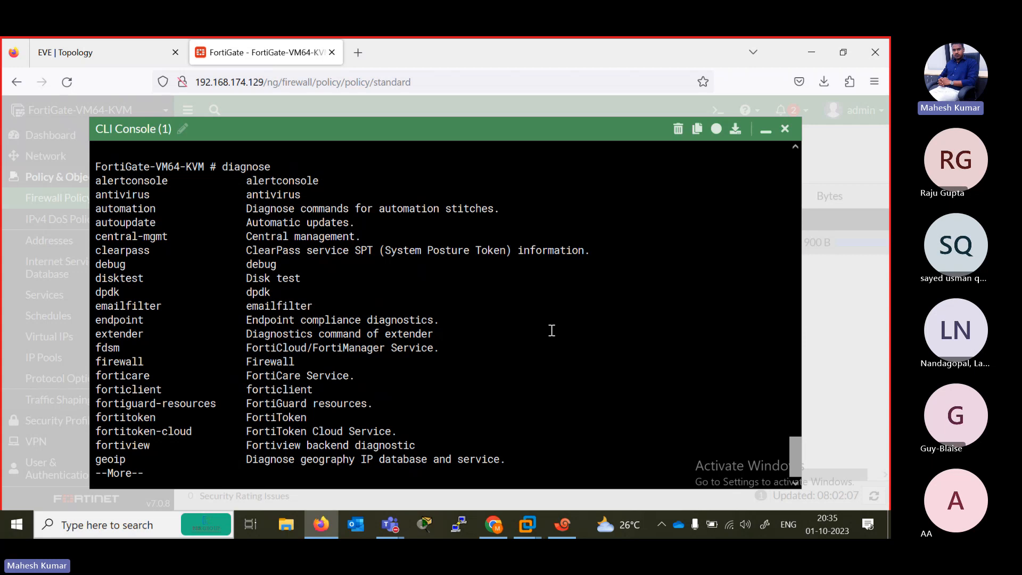
key(space)
key(space)
- List all options of diagnose debug and check the syntax help for diagnose debug info
text(debug)
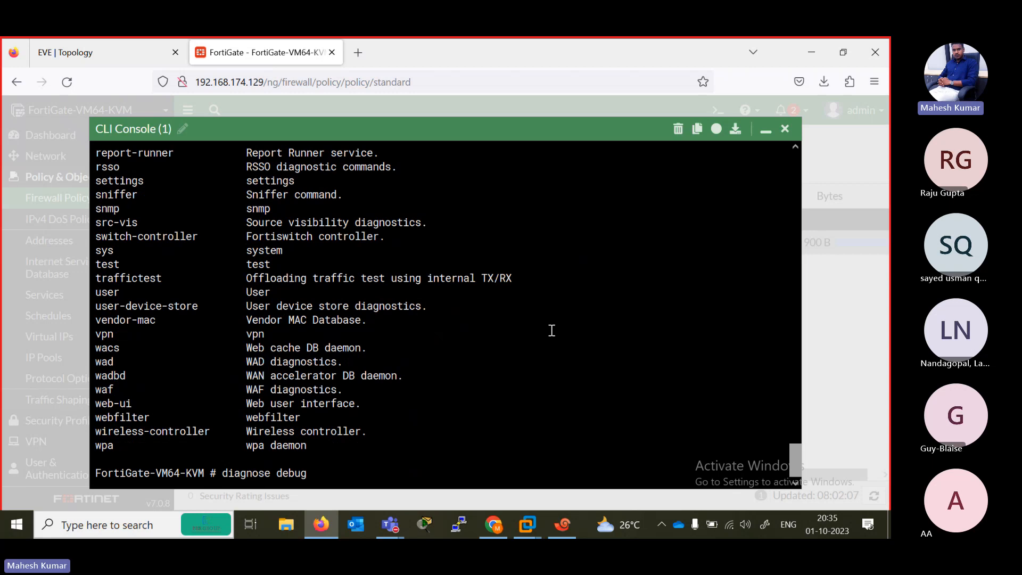
key(question)
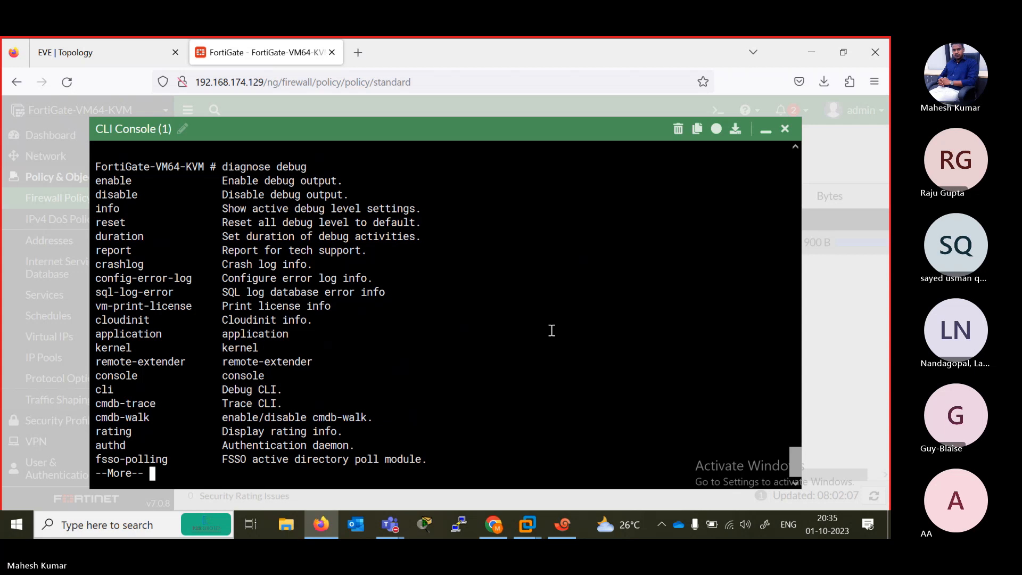
key(space)
text(info)
key(question)
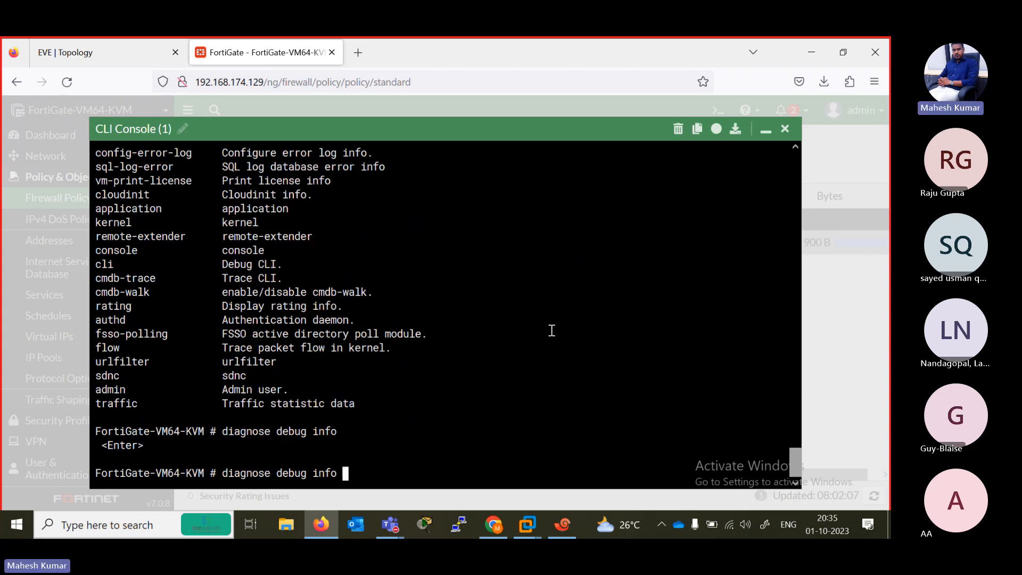
- Review the diagnose debug options in the earlier console output and remove info from the pending command
key(BackSpace)
key(BackSpace)
key(BackSpace)
drag(800, 461, 800, 447)
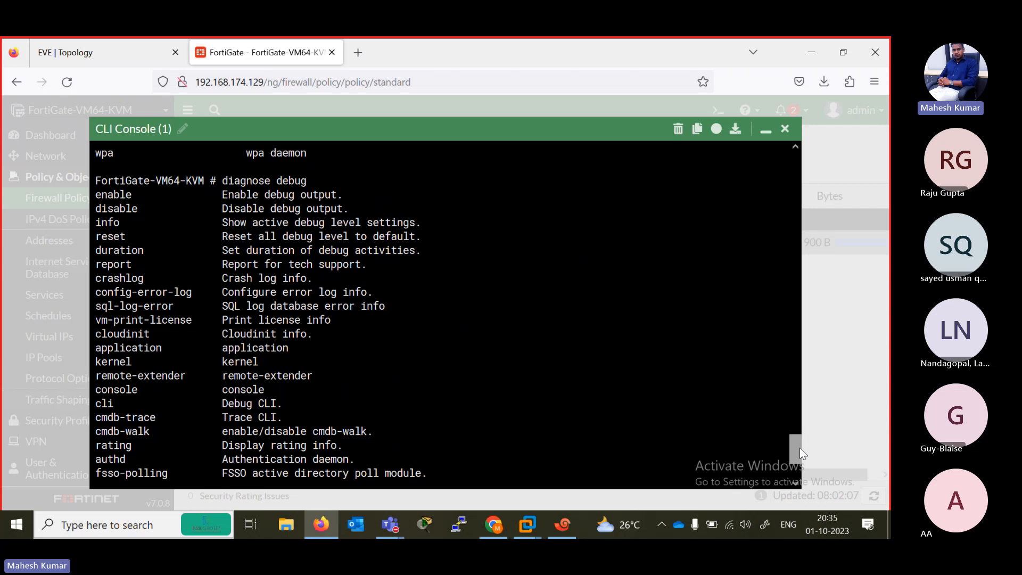
drag(800, 449, 783, 493)
key(BackSpace)
key(BackSpace)
key(BackSpace)
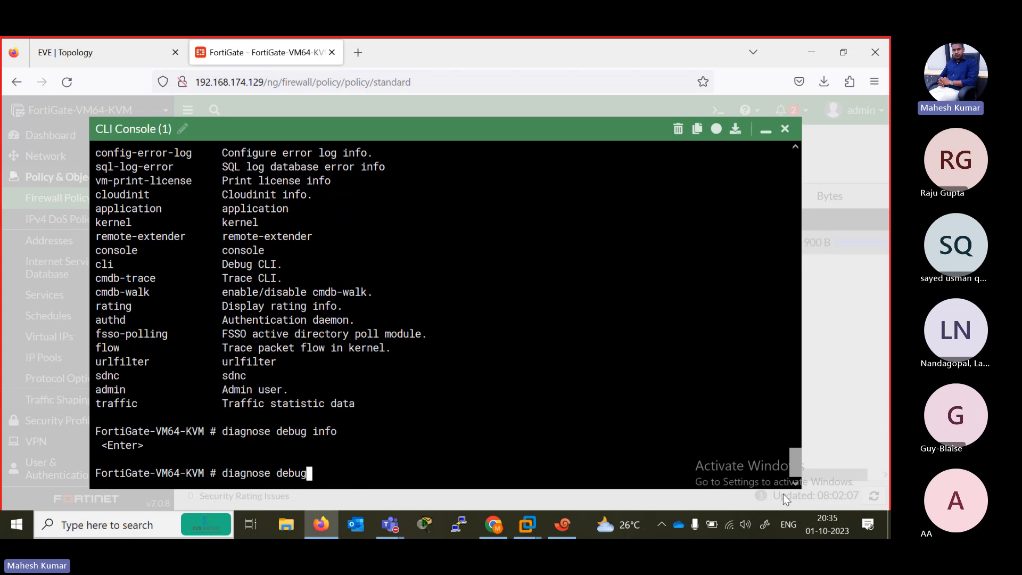
- List the options of diagnose debug application and page through to the end of the daemon list
text(application ?)
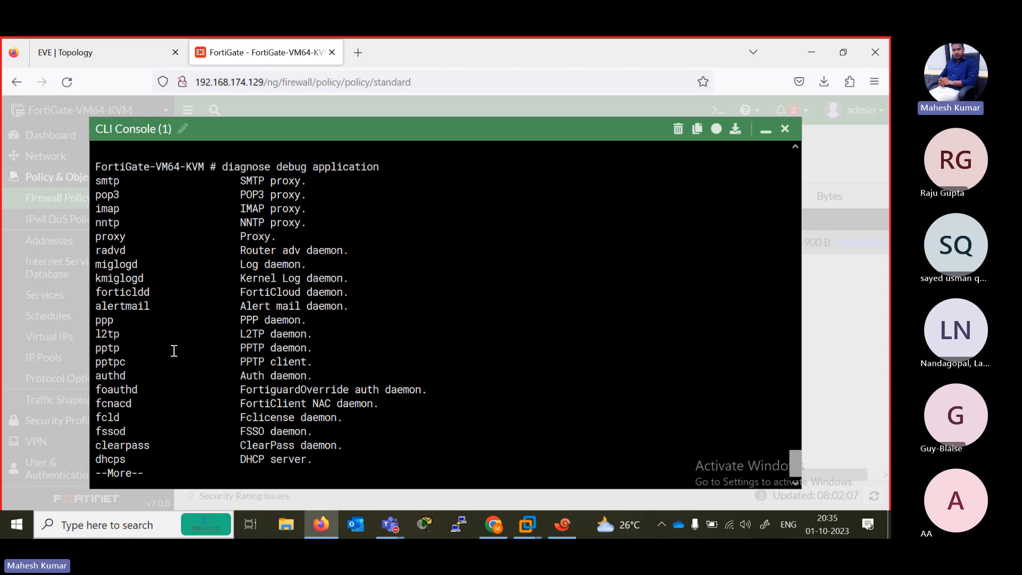
key(space)
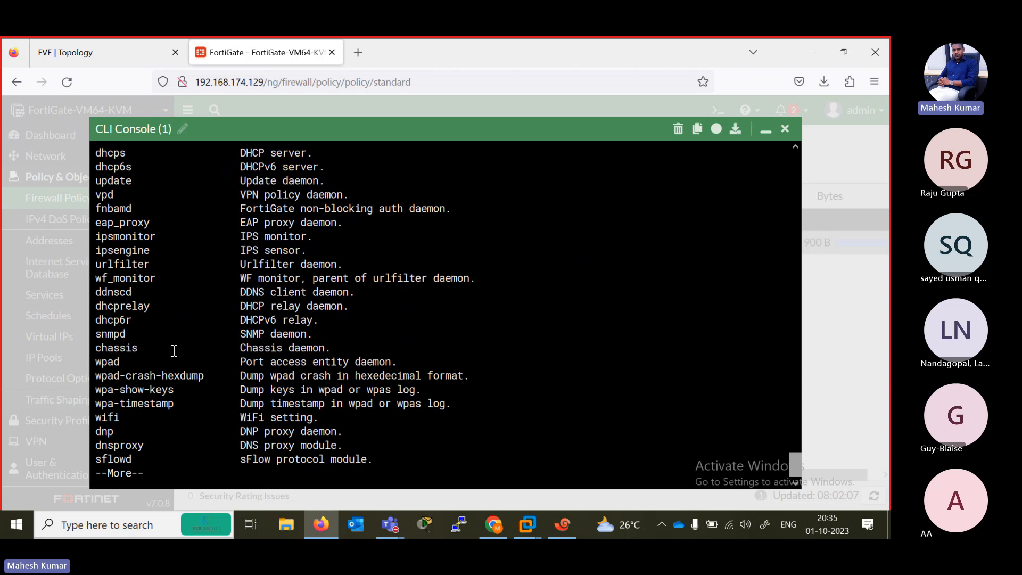
key(space)
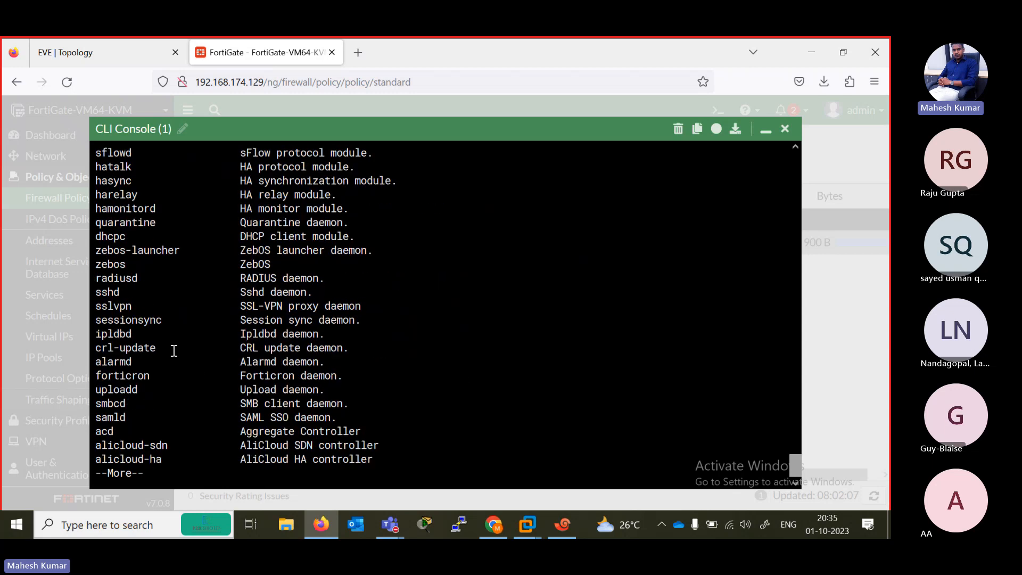
key(space)
key(space)
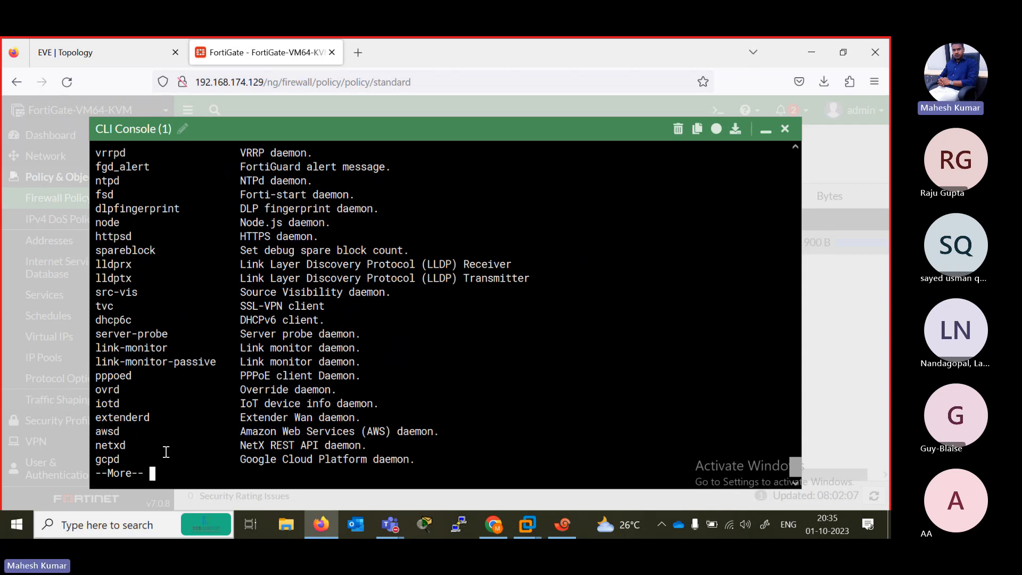
key(space)
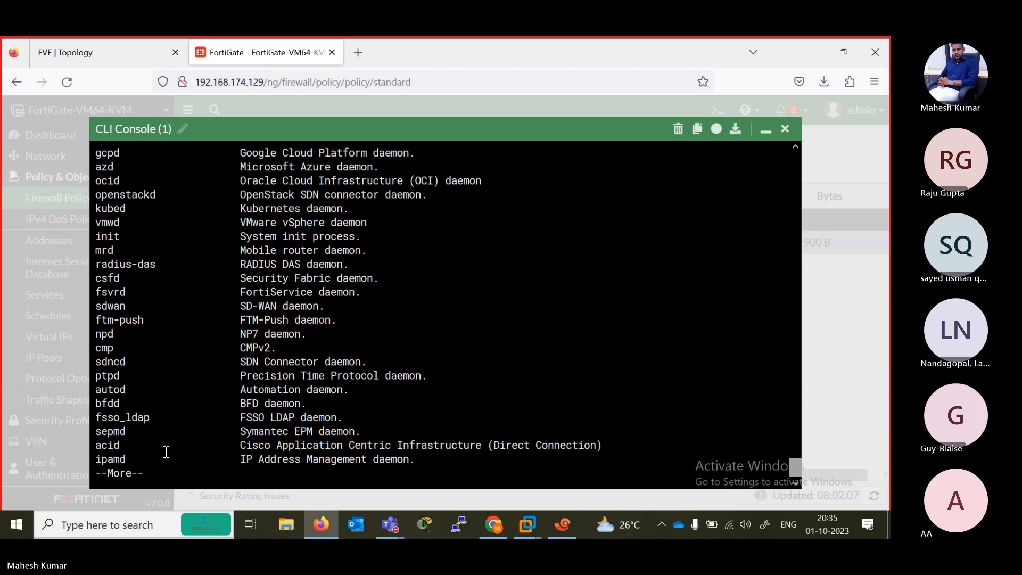
key(space)
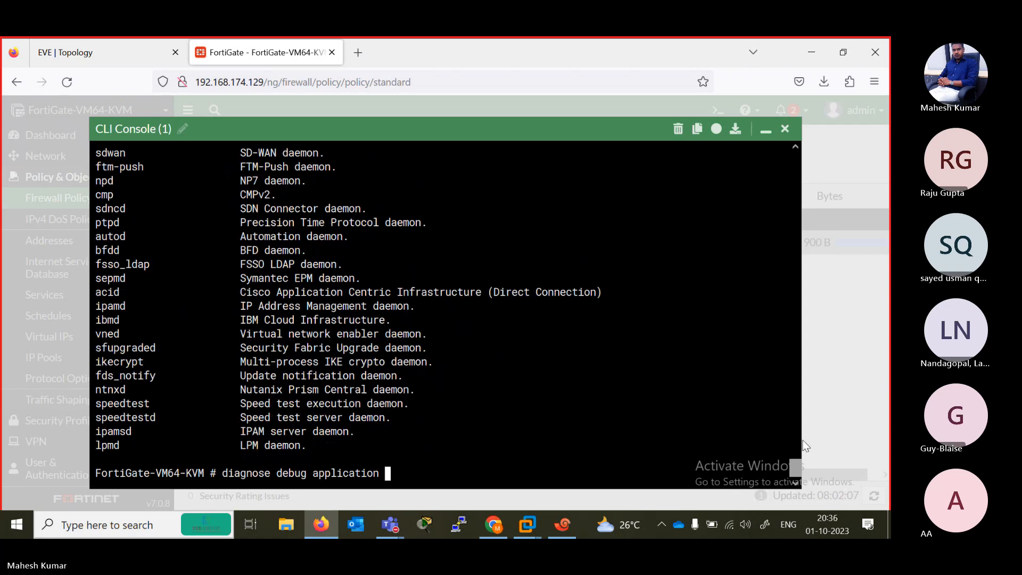
drag(792, 471, 792, 536)
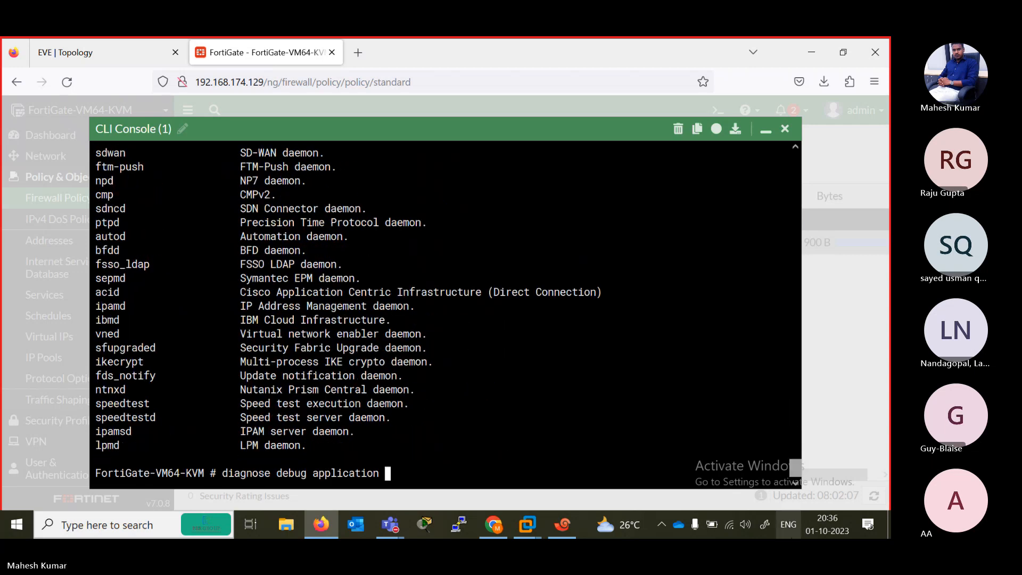
key(BackSpace)
key(BackSpace)
key(BackSpace)
key(BackSpace)
key(BackSpace)
key(BackSpace)
key(BackSpace)
key(BackSpace)
key(BackSpace)
key(BackSpace)
key(BackSpace)
key(BackSpace)
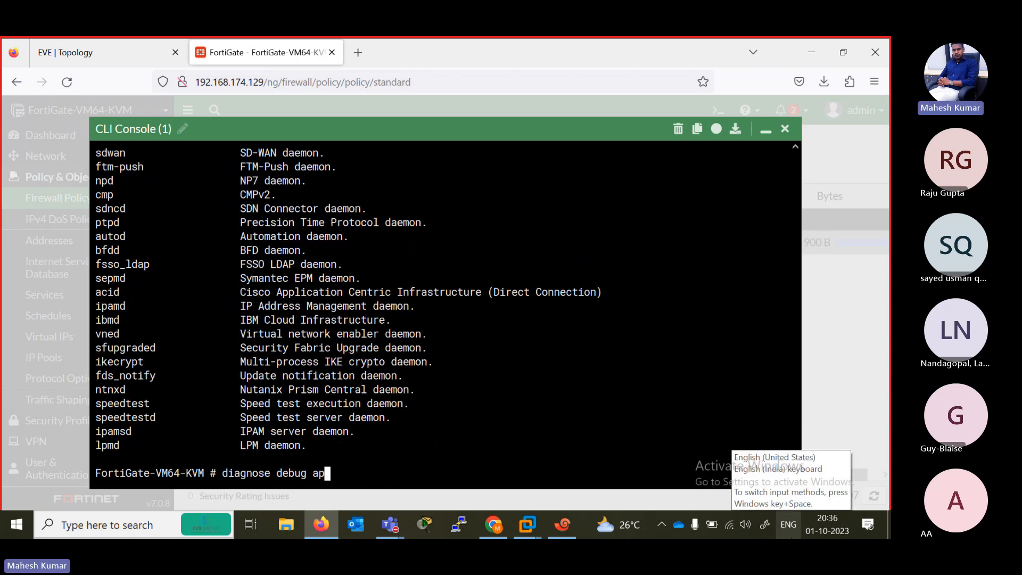
click(788, 525)
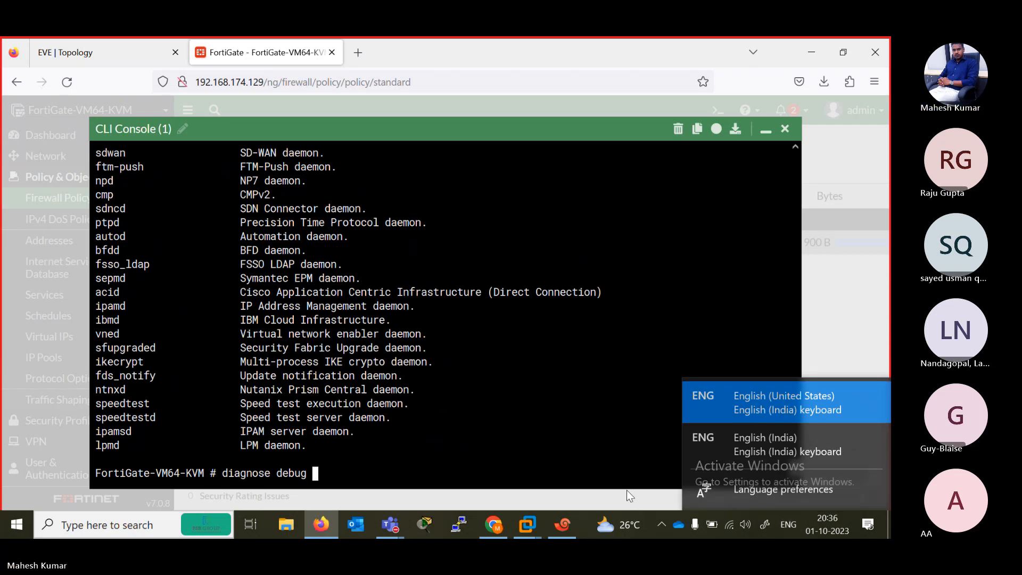
click(612, 464)
text(enable)
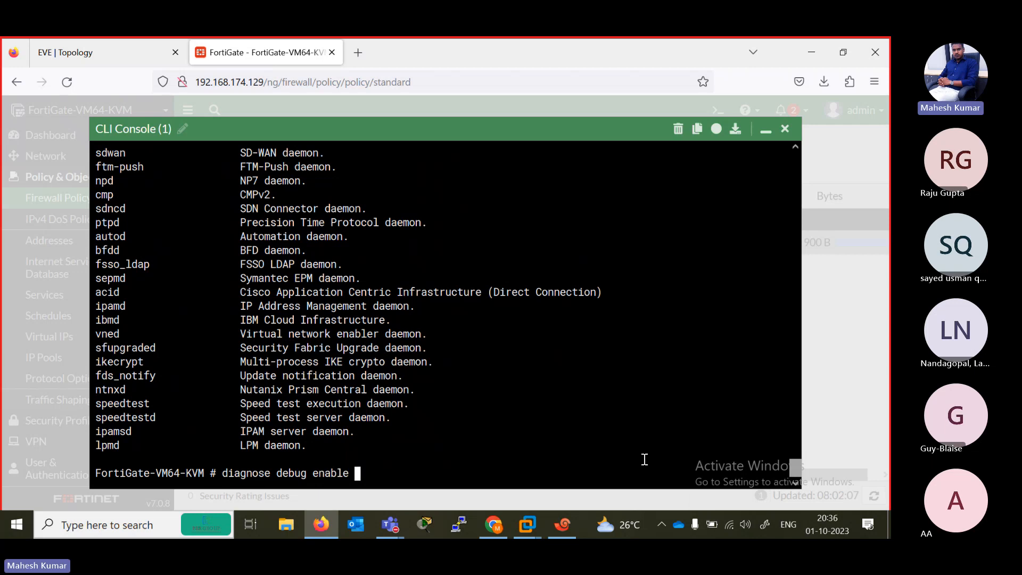
key(BackSpace)
key(BackSpace)
key(BackSpace)
key(BackSpace)
key(BackSpace)
key(BackSpace)
text(ik)
key(BackSpace)
key(BackSpace)
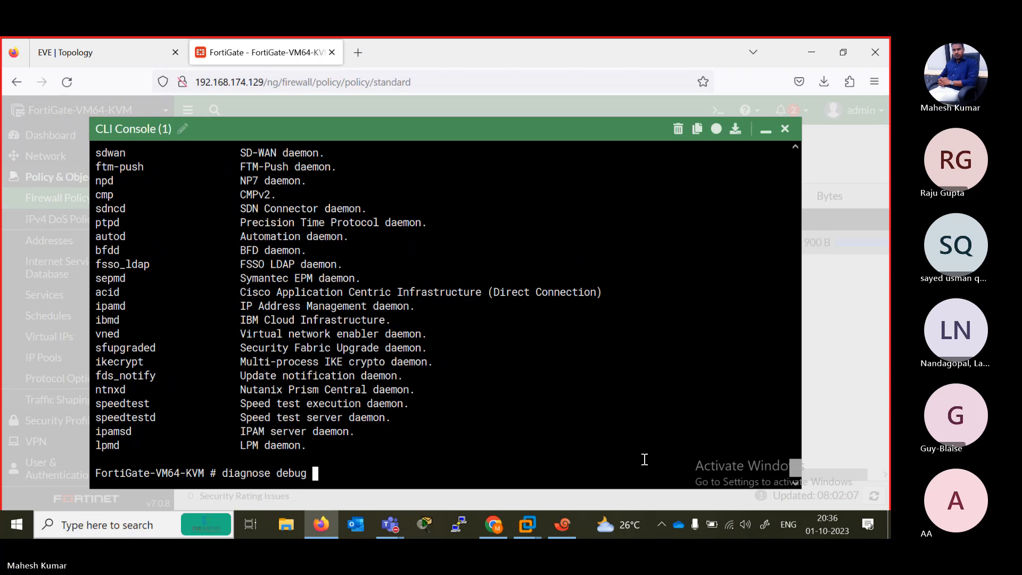
- List the options of diagnose debug and page through the daemons available under diagnose debug application
key(question)
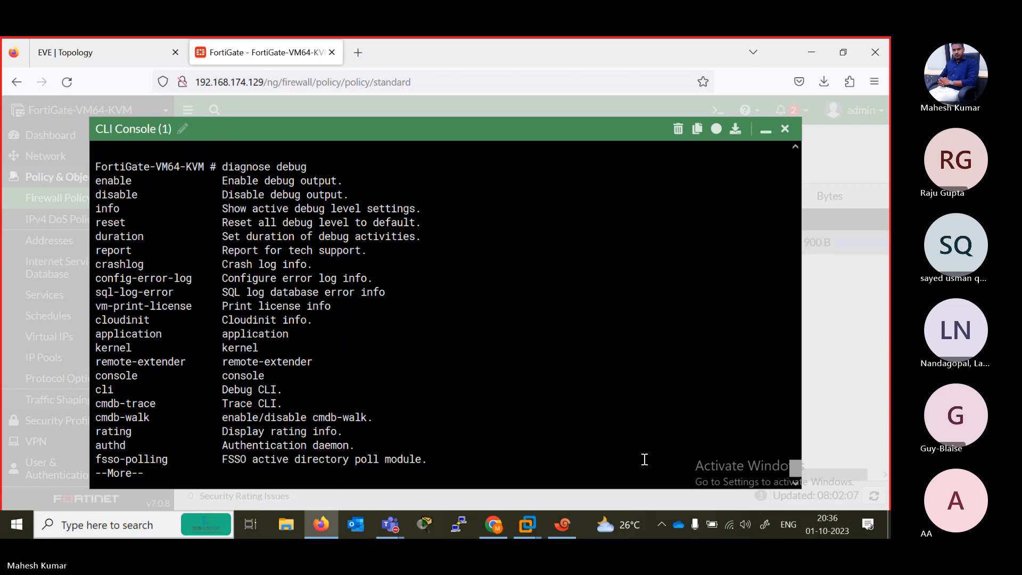
key(space)
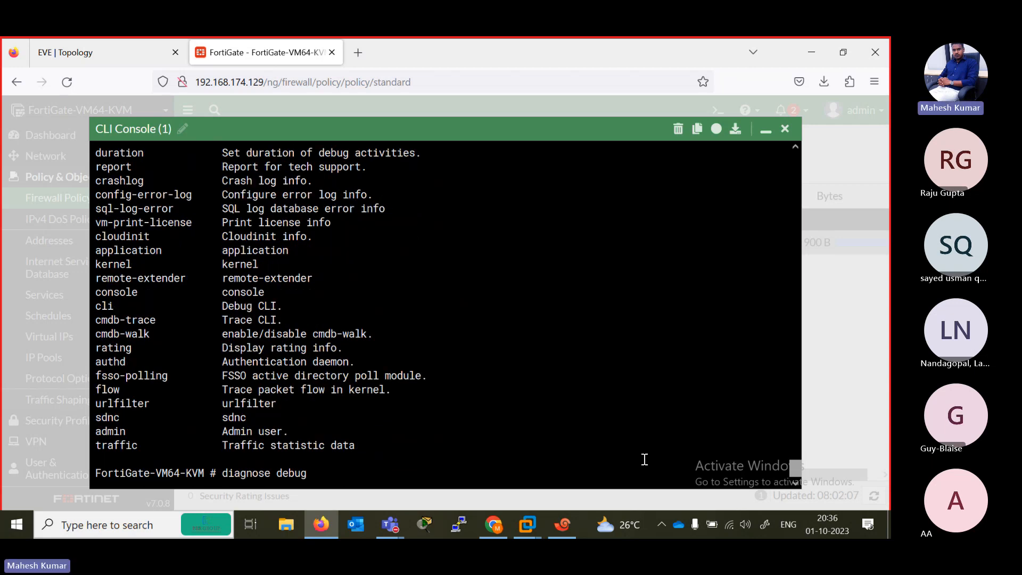
text(application)
key(Return)
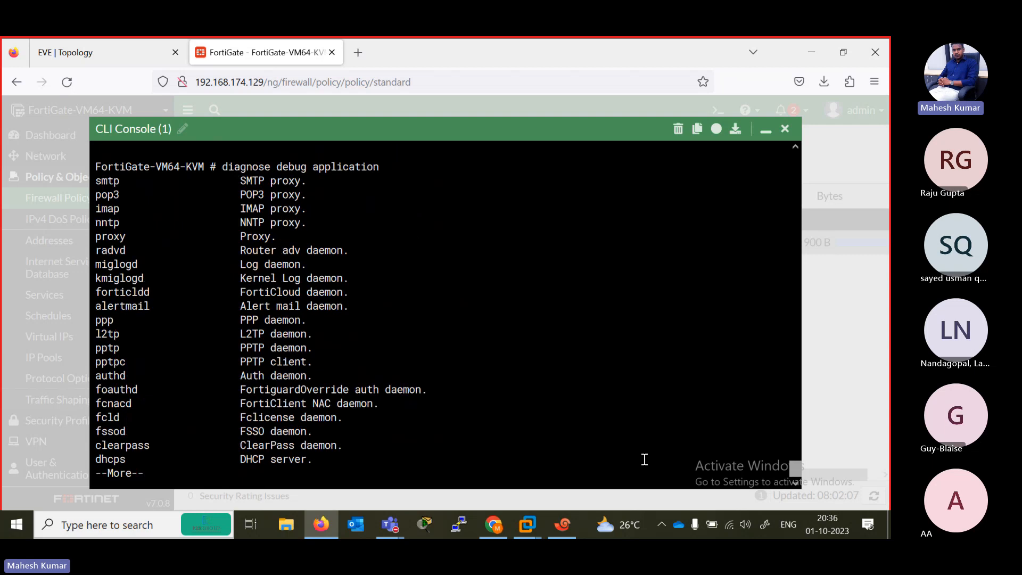
key(space)
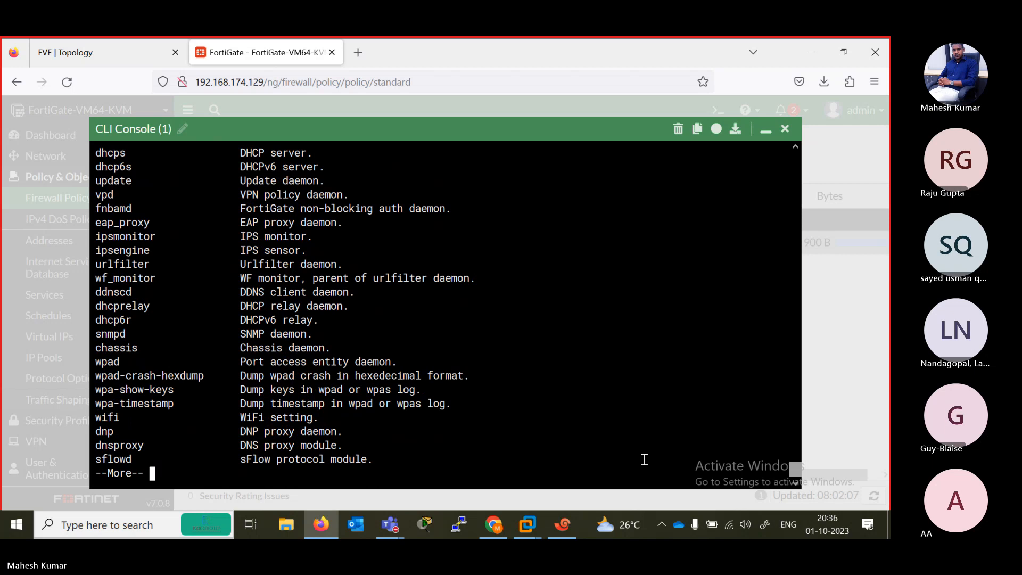
key(space)
key(space)
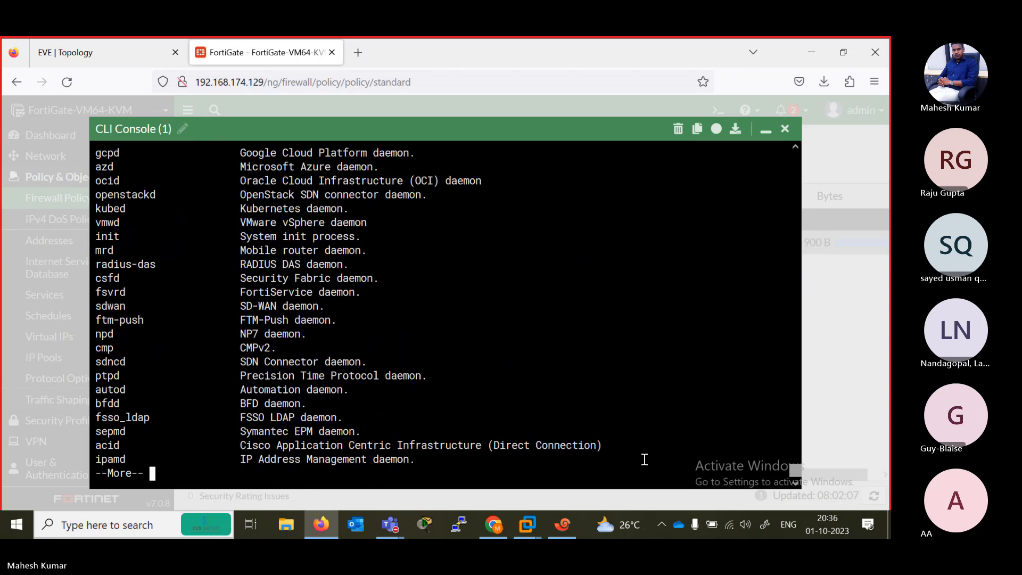
key(space)
- Submit the bare diagnose debug application command to get an empty prompt and close the CLI console
key(Return)
key(Return)
key(Return)
key(Return)
key(Return)
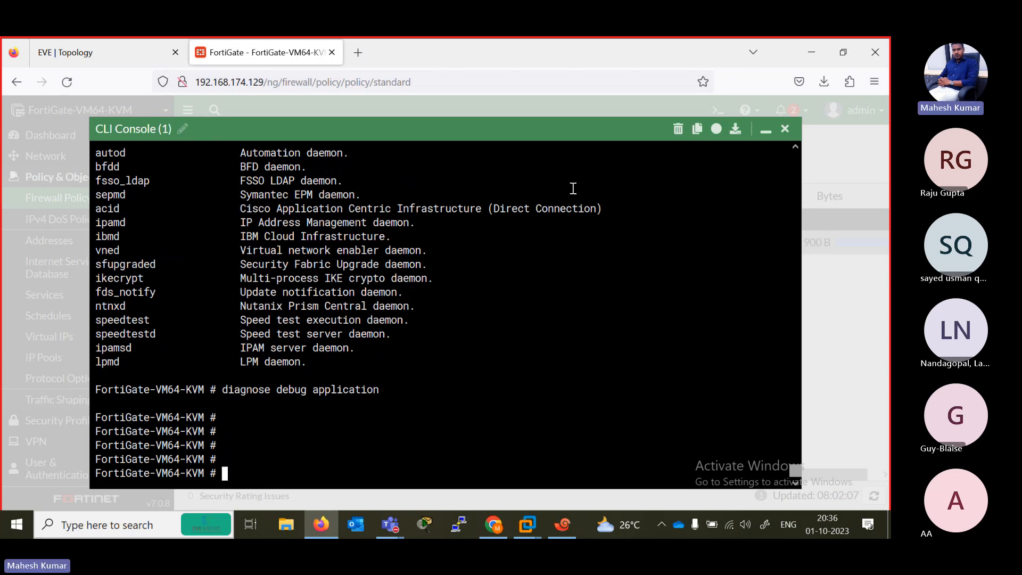
click(785, 129)
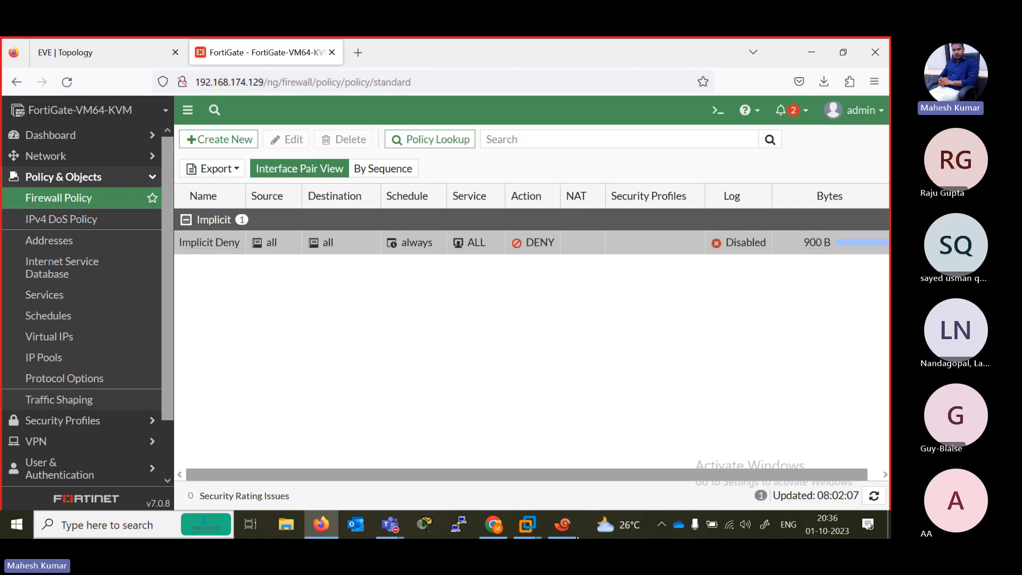
- Switch to the R1 session in Xshell with the EVE topology shown behind it and ping 192.168.2.1
click(563, 526)
click(456, 167)
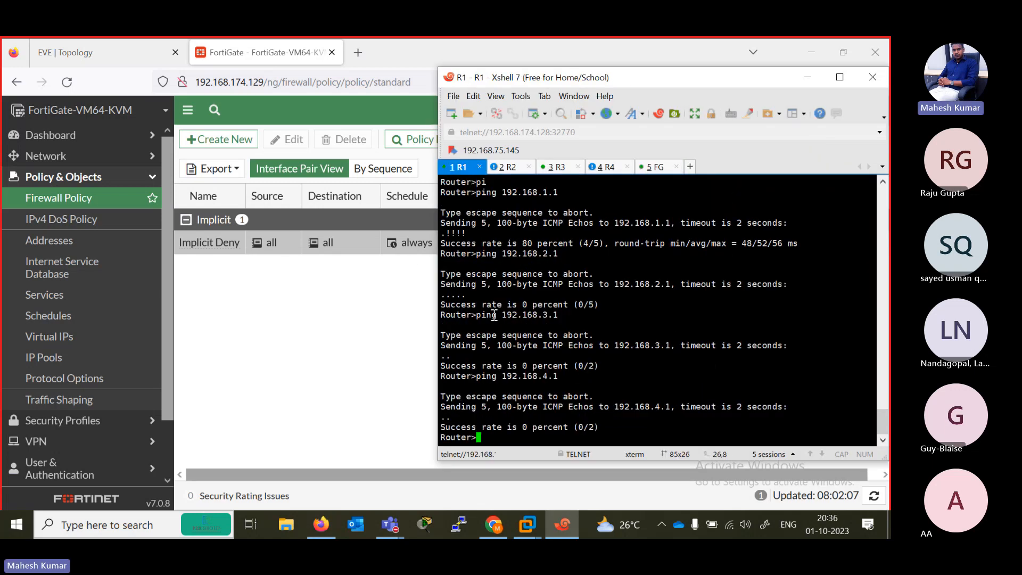
key(Return)
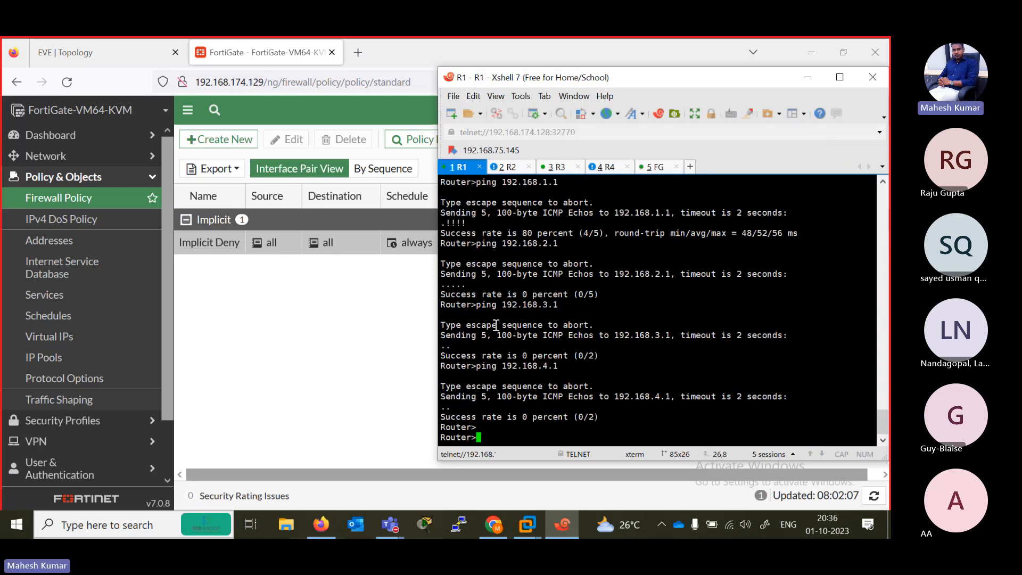
click(71, 46)
click(570, 534)
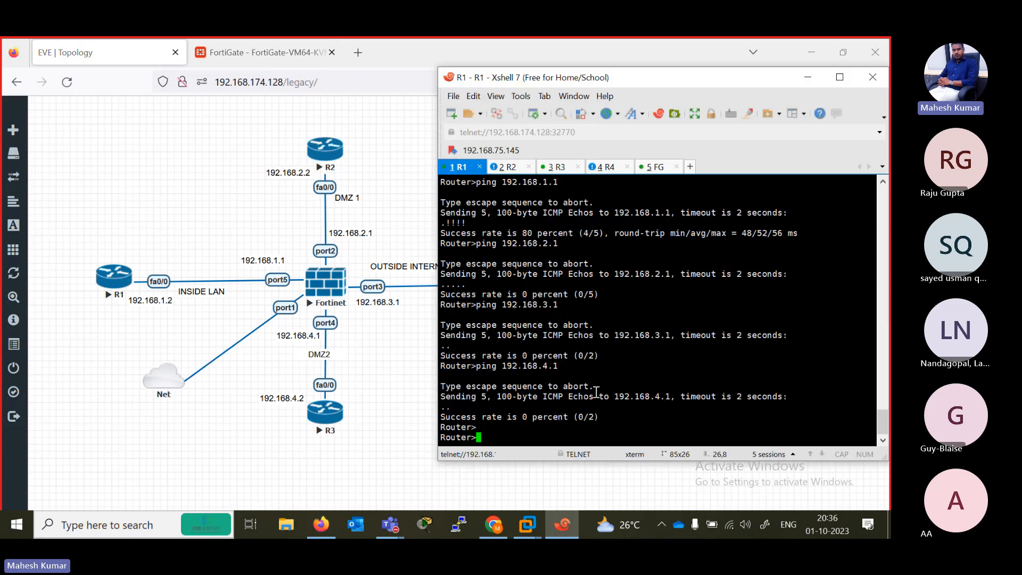
key(Up)
key(Up)
key(Up)
key(Return)
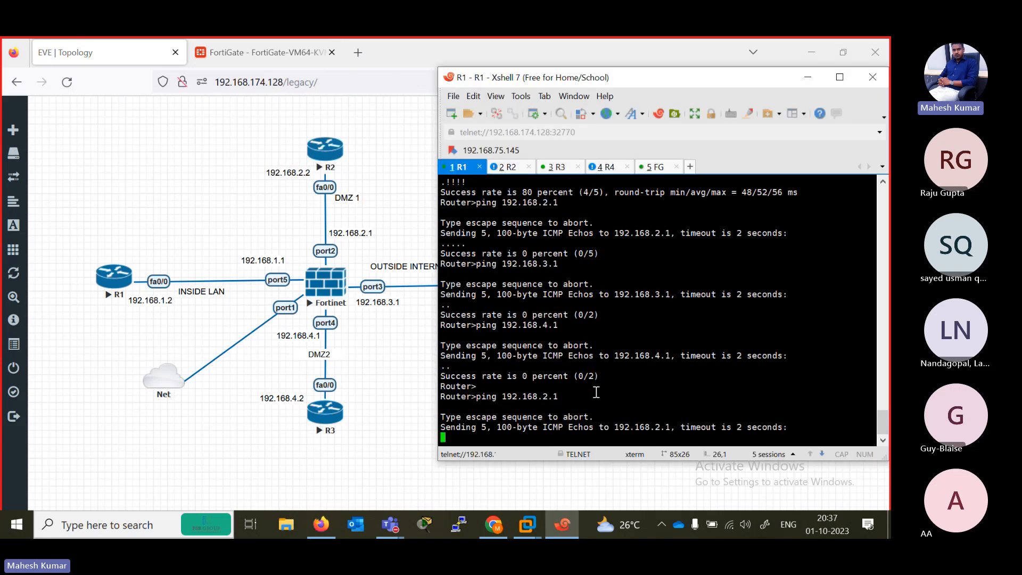
- Switch to the FG session and enable debug output with diagnose debug enable
click(653, 167)
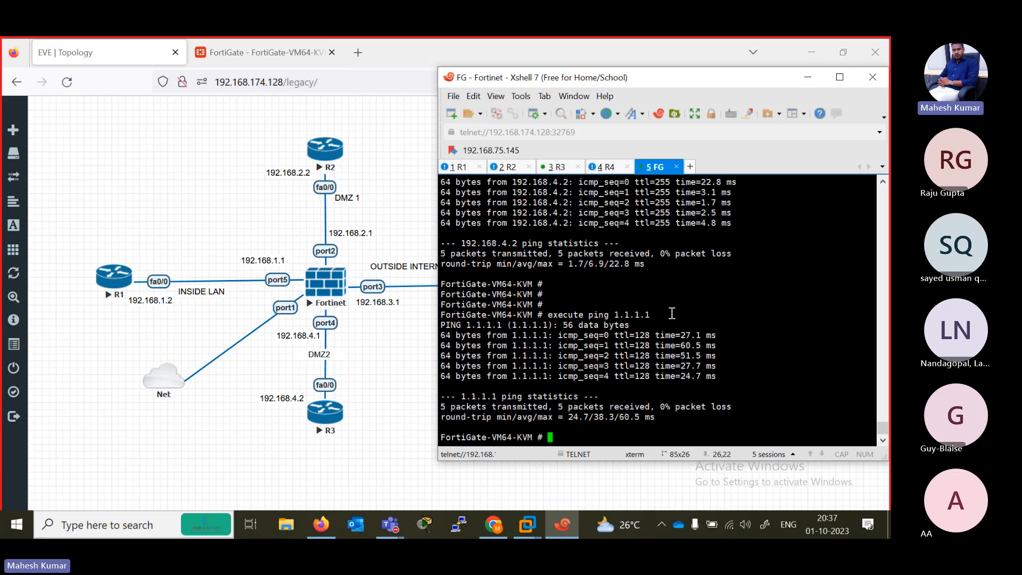
key(Return)
key(Return)
key(Return)
key(Return)
key(Return)
key(Return)
key(Return)
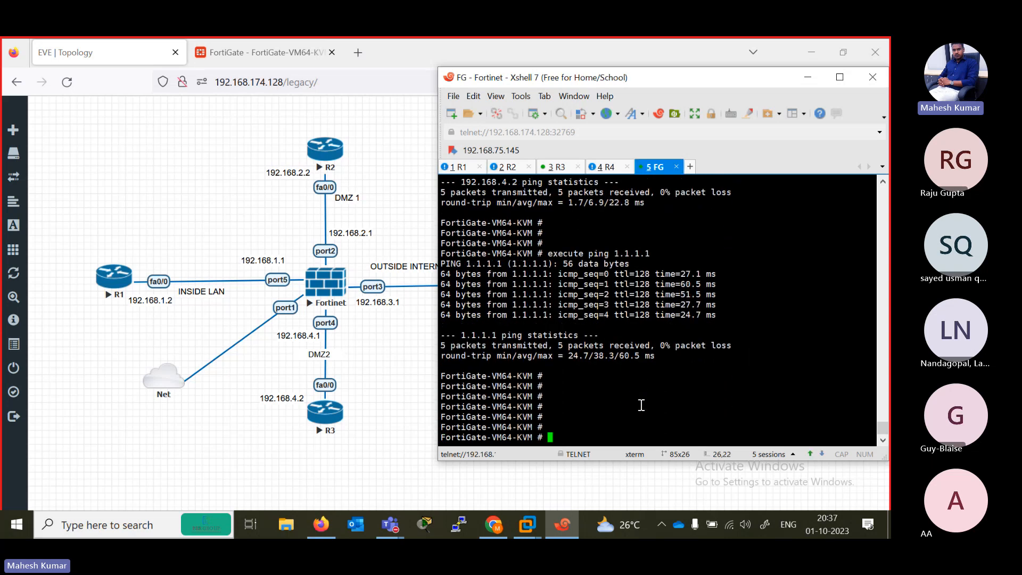
text(diagnose debug enable)
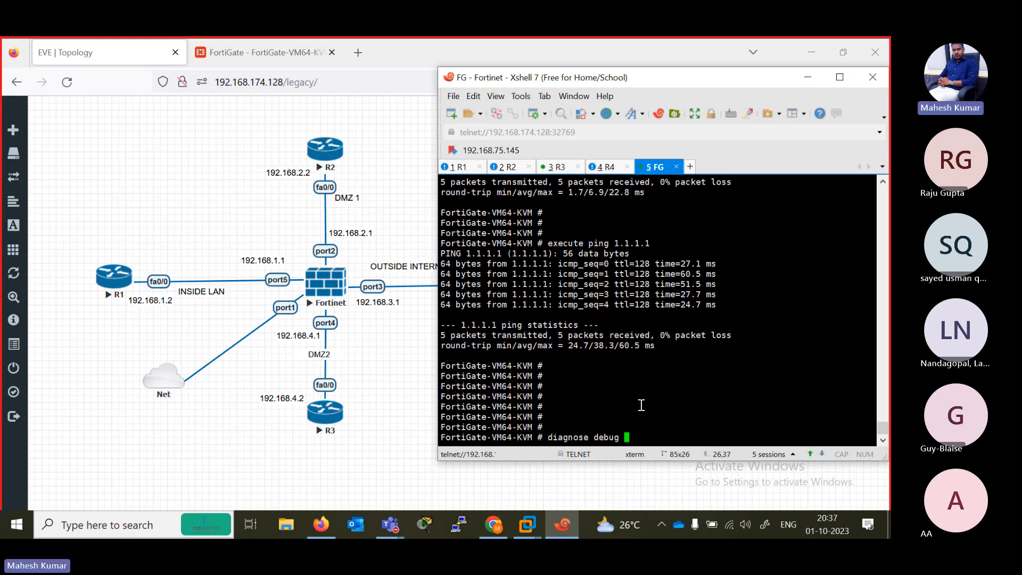
key(Return)
- Turn on IKE application debugging at level 1 with diagnose debug application ike 1
text(diagnose debug )
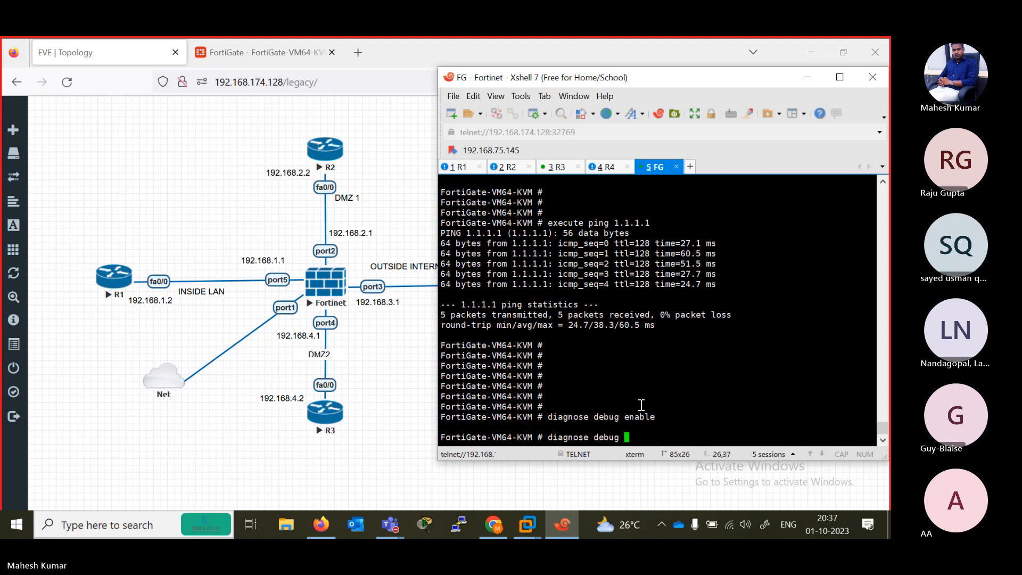
text(application ike)
key(BackSpace)
text(1)
key(Return)
key(Up)
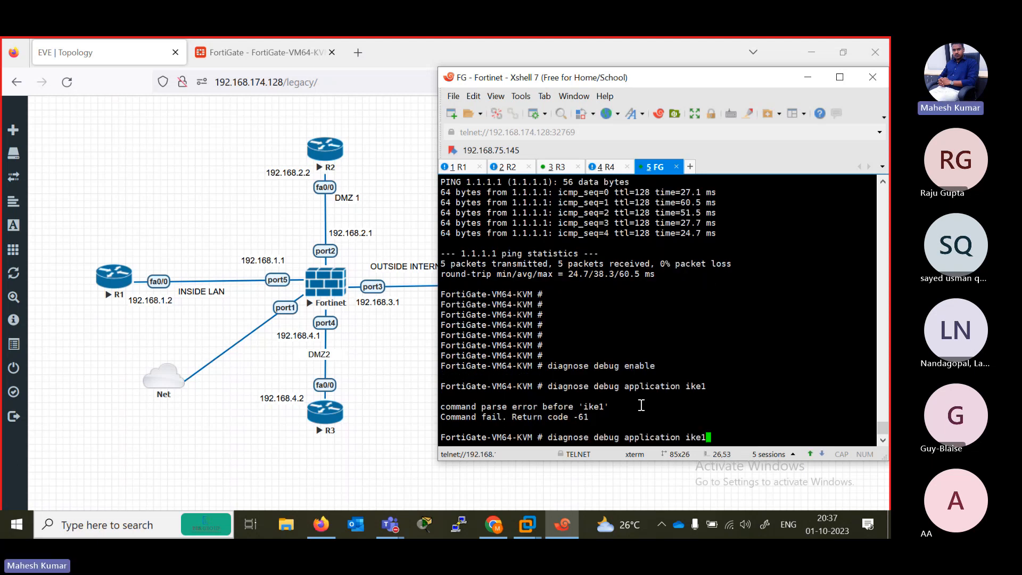
key(BackSpace)
text(1)
key(Return)
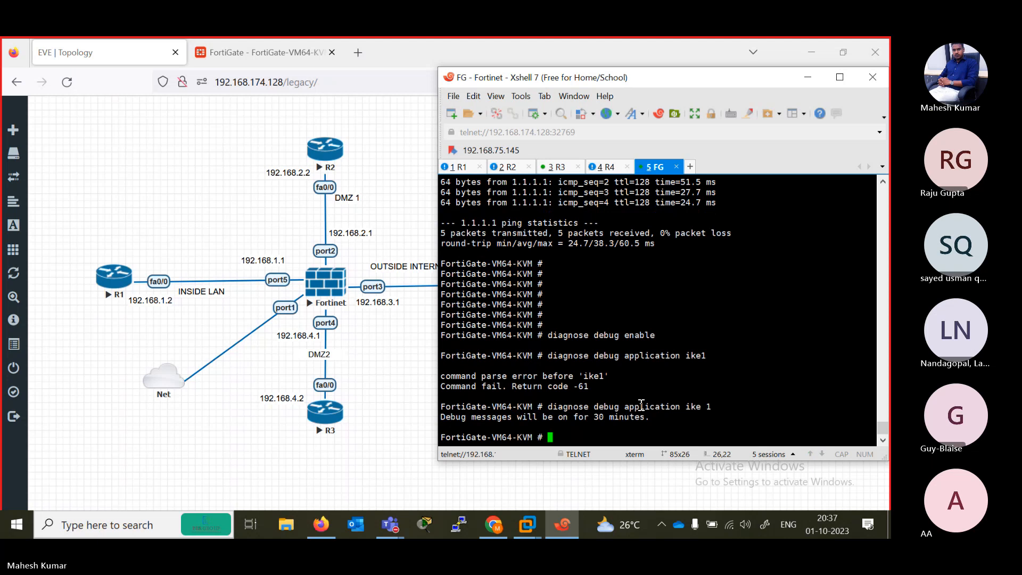
key(Up)
key(BackSpace)
key(BackSpace)
key(BackSpace)
key(BackSpace)
key(BackSpace)
key(BackSpace)
key(BackSpace)
key(BackSpace)
key(BackSpace)
key(BackSpace)
key(BackSpace)
key(BackSpace)
key(BackSpace)
key(BackSpace)
key(BackSpace)
key(BackSpace)
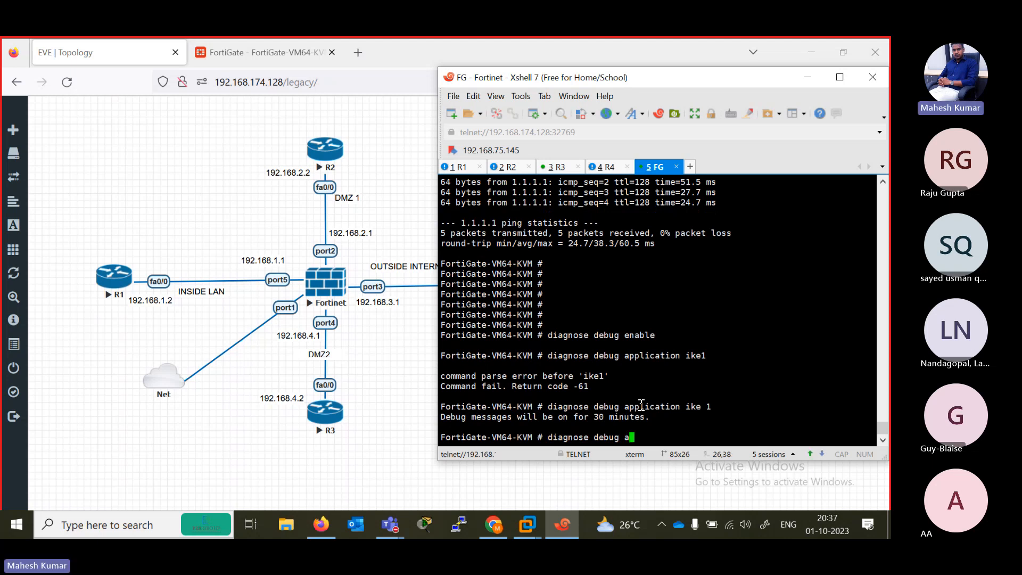
key(BackSpace)
key(BackSpace)
key(BackSpace)
key(BackSpace)
key(BackSpace)
key(BackSpace)
key(BackSpace)
key(BackSpace)
key(BackSpace)
key(BackSpace)
key(BackSpace)
key(BackSpace)
key(BackSpace)
key(BackSpace)
key(BackSpace)
key(BackSpace)
- Repeat the ping to 192.168.2.1 from the R1 session and check the FG session for debug output
click(461, 167)
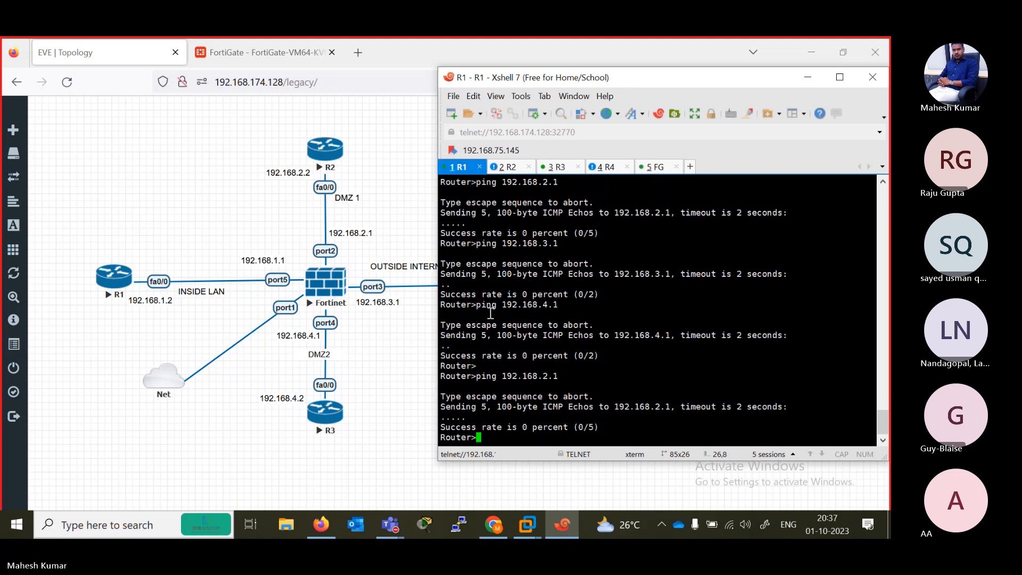
key(Up)
key(Return)
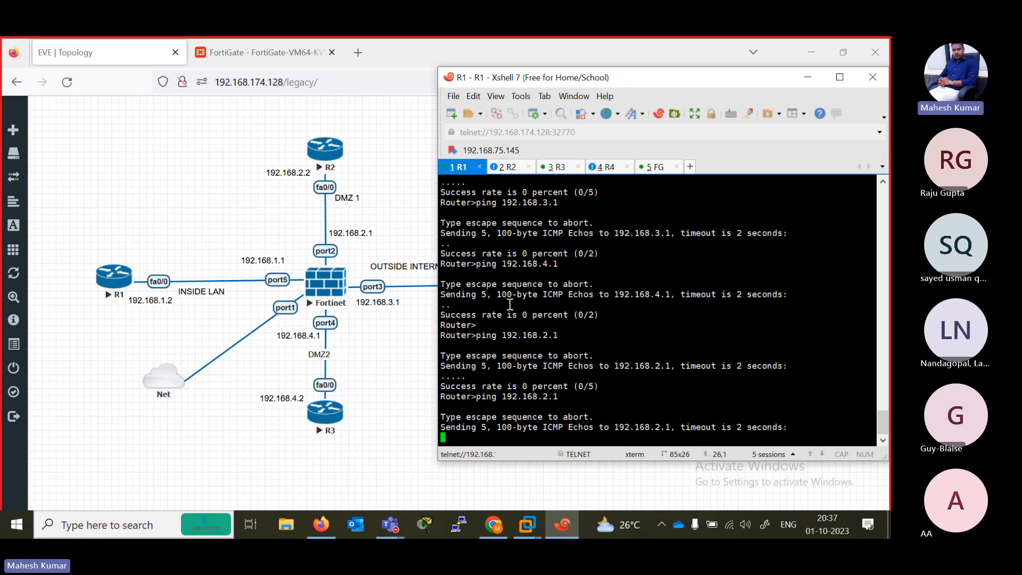
click(655, 168)
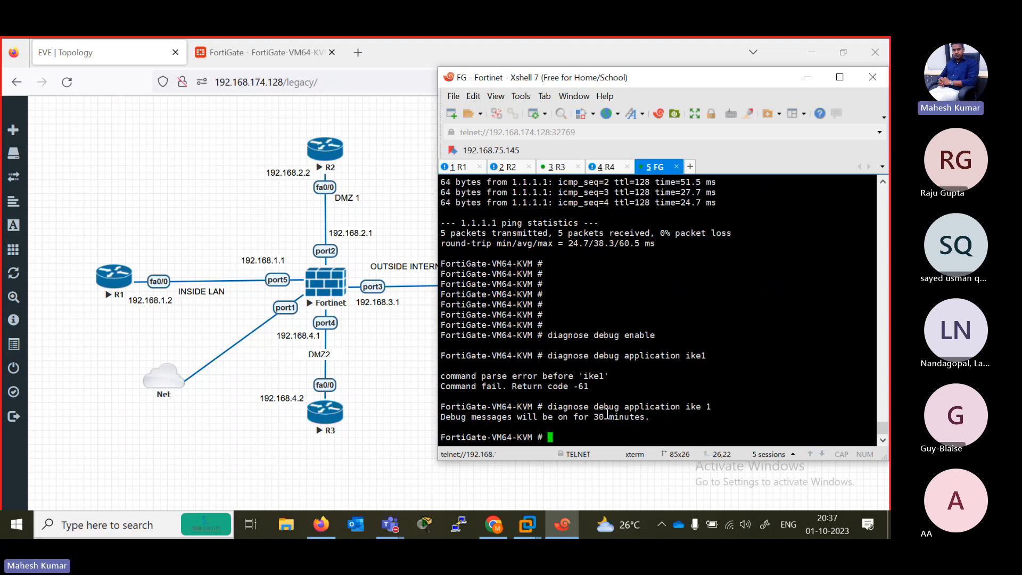
key(Return)
key(Return)
key(Return)
key(Return)
key(Return)
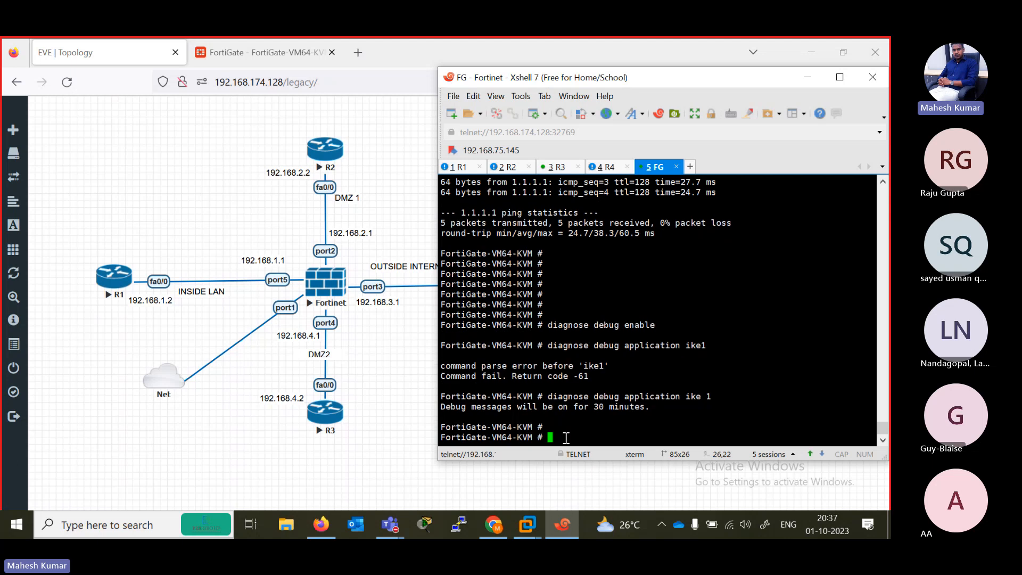
- Switch to File Explorer, look through the FORTINET setup folder on New Volume (D:), and return to the drive's root
click(286, 525)
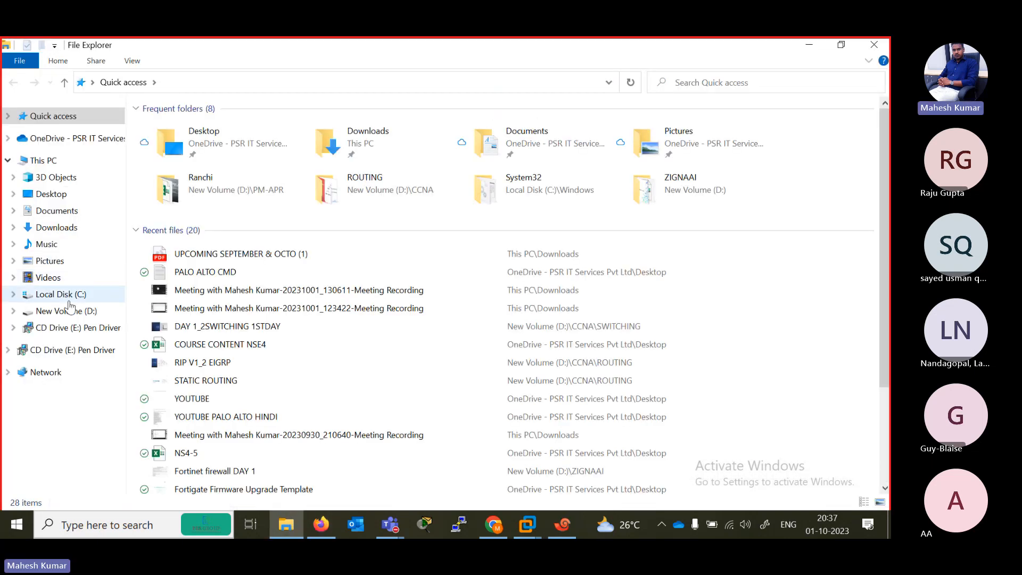
click(83, 312)
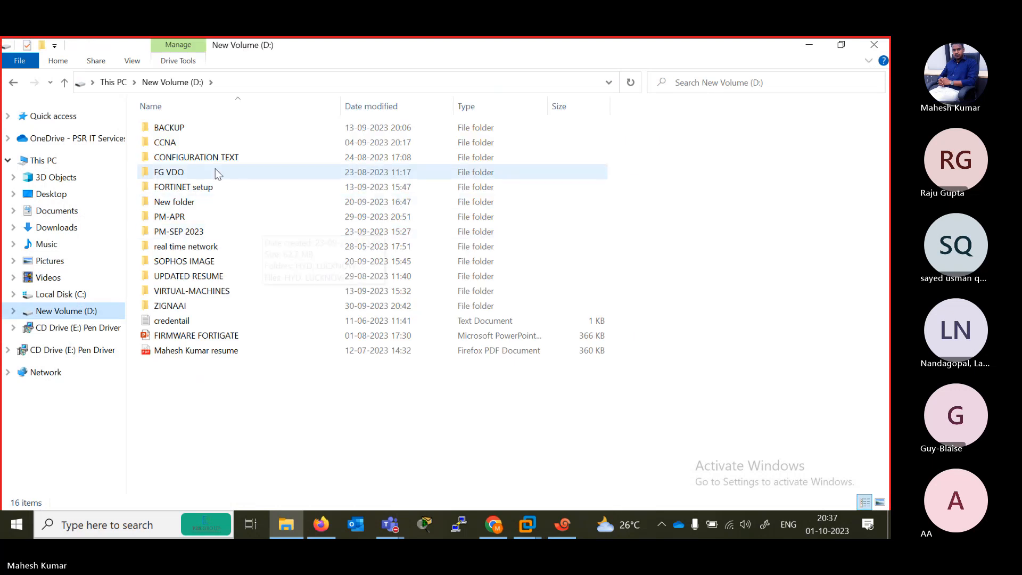
double_click(224, 190)
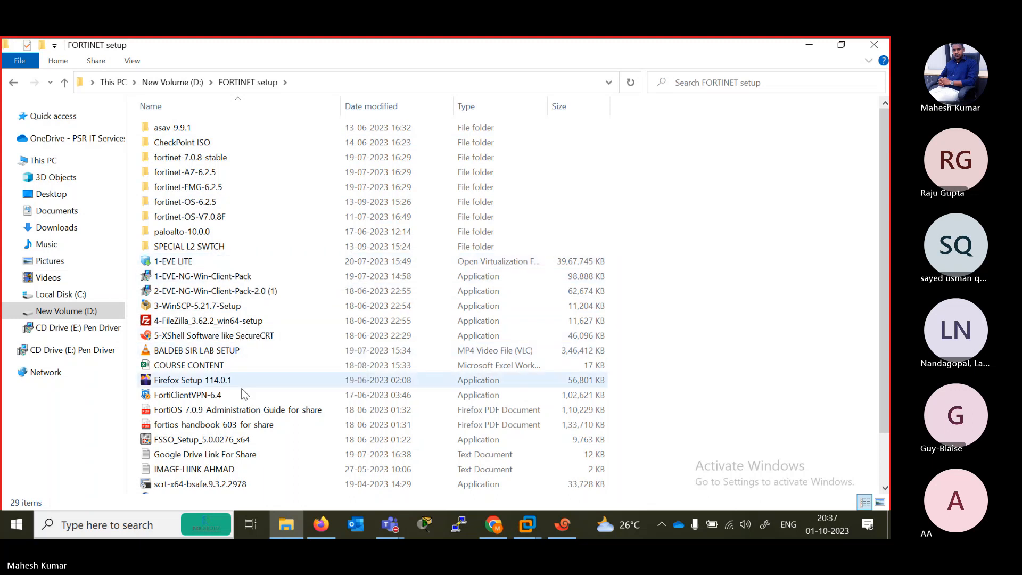
drag(888, 326, 889, 408)
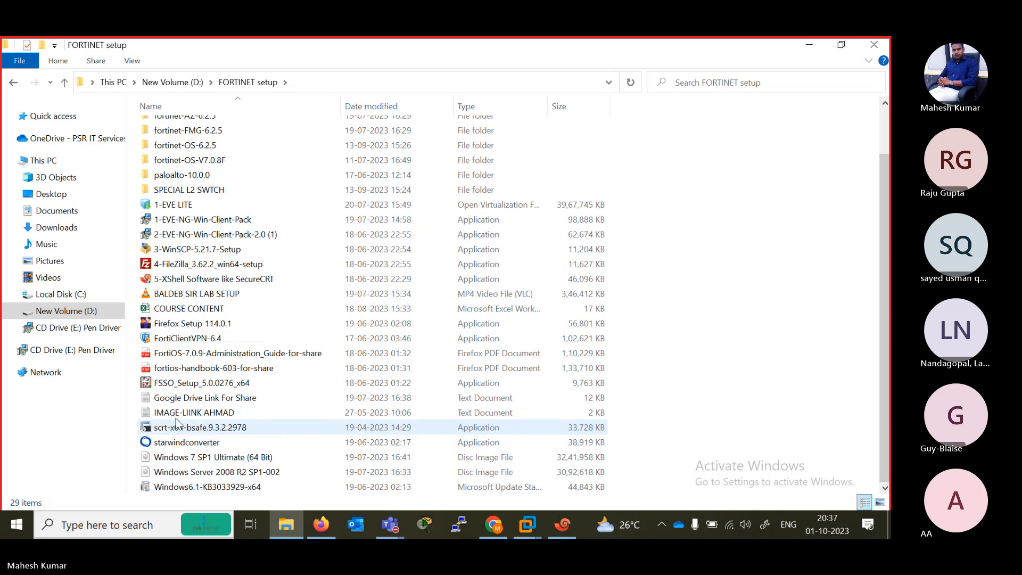
click(65, 82)
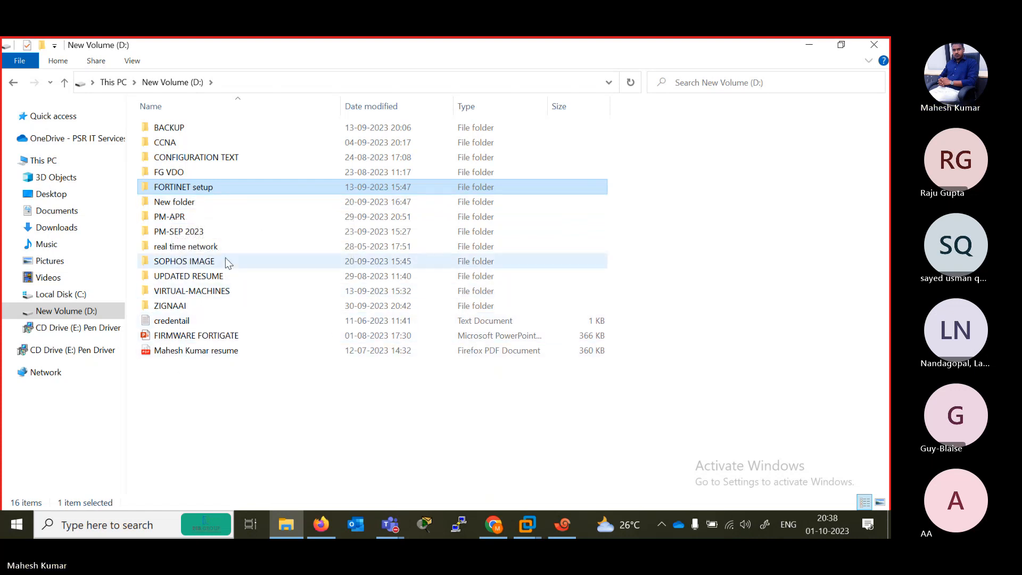
- View the ROUTER STATIC RIP BASIC CONFIGURATION text file in the CONFIGURATION TEXT folder, then close it and File Explorer
double_click(199, 158)
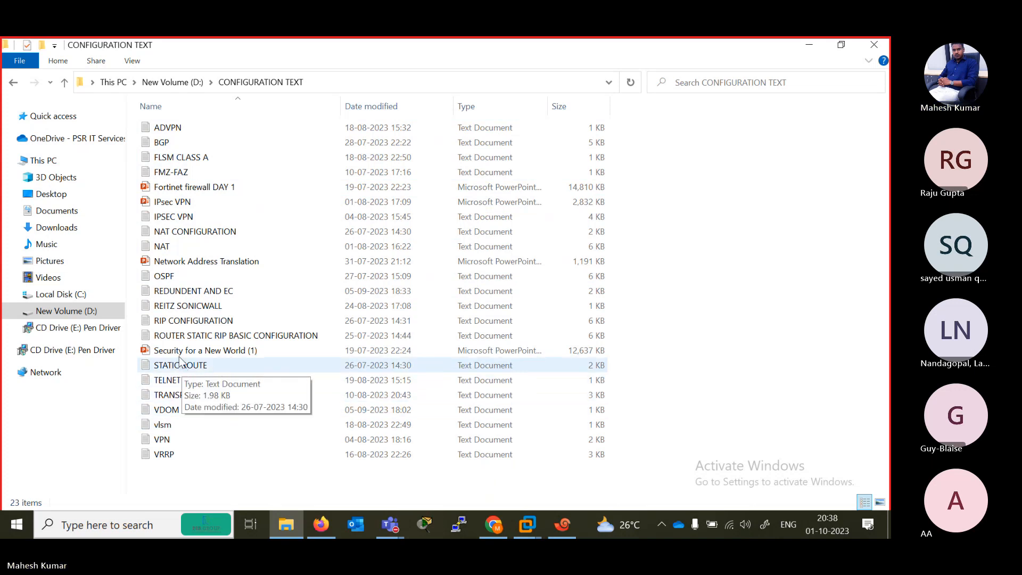
double_click(170, 336)
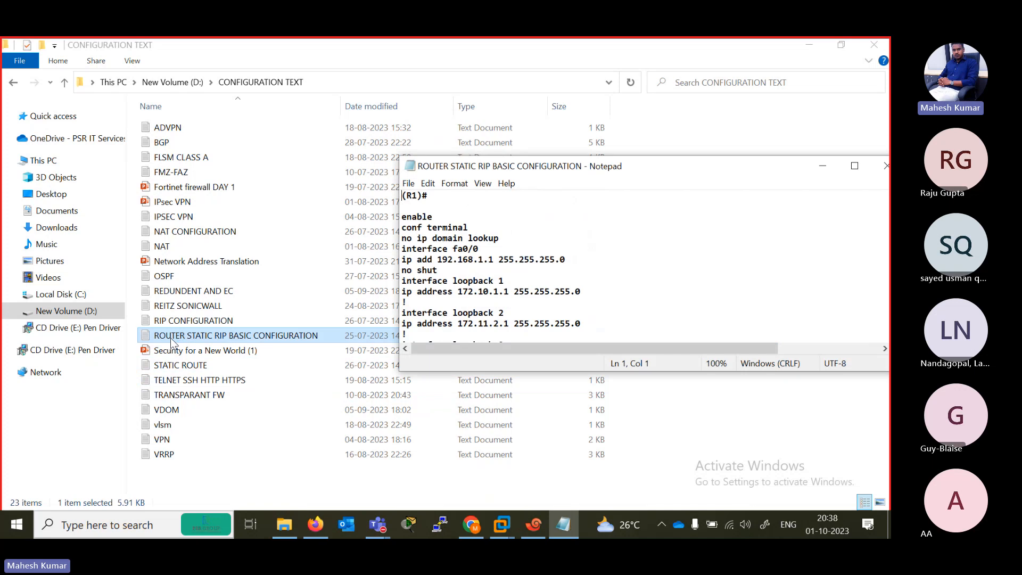
click(823, 164)
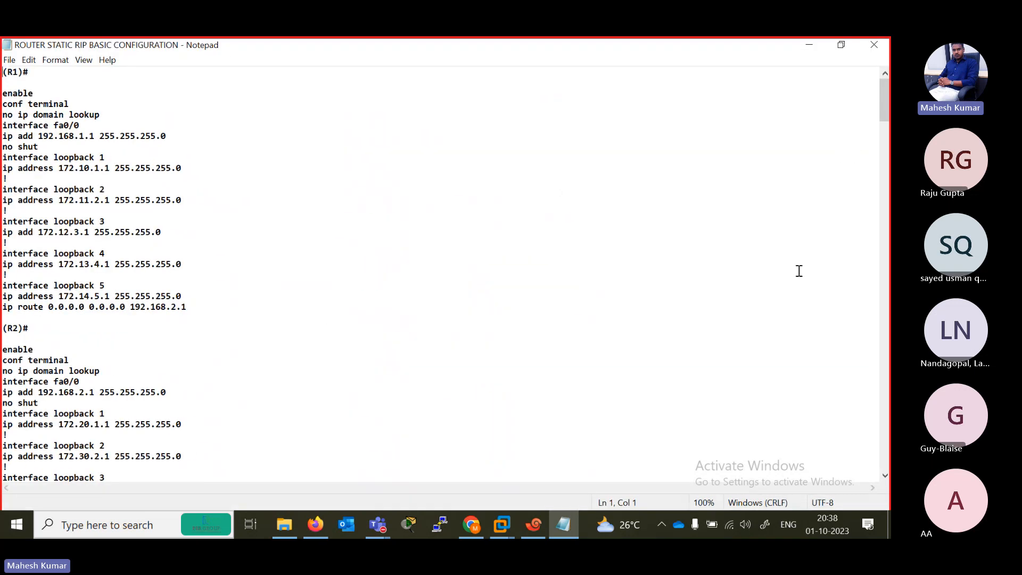
mouse_move(887, 99)
mouse_down()
mouse_move(882, 449)
mouse_move(888, 94)
mouse_up()
click(876, 45)
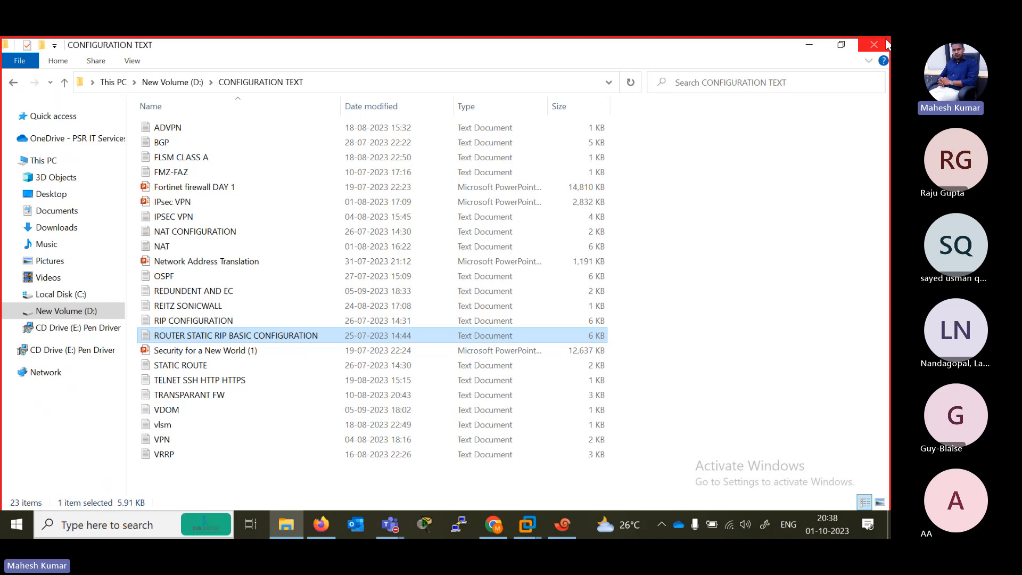
click(886, 45)
- Start a new firewall policy in the FortiGate web interface and name it R1-R2, consulting the EVE topology
click(242, 57)
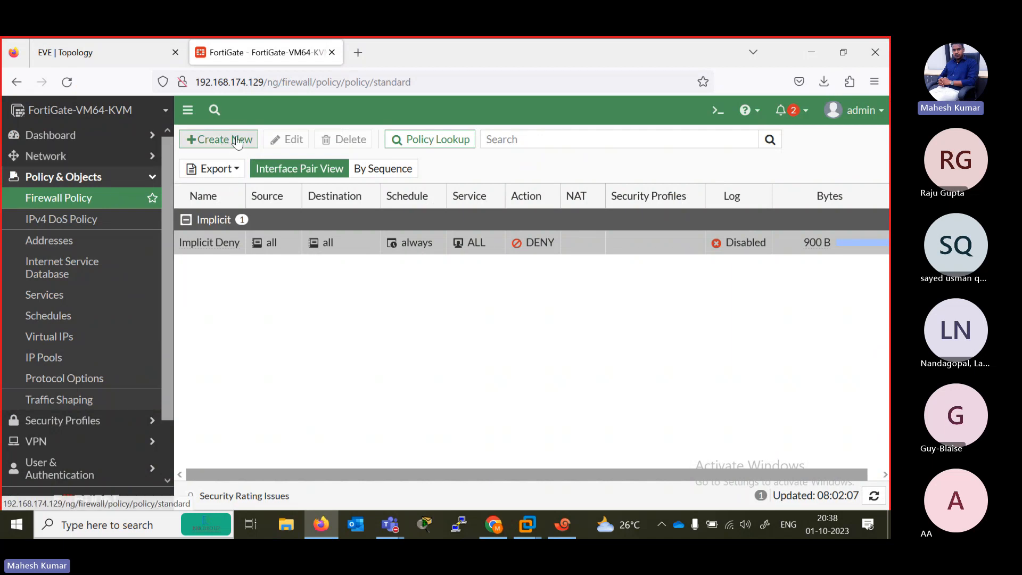
click(219, 143)
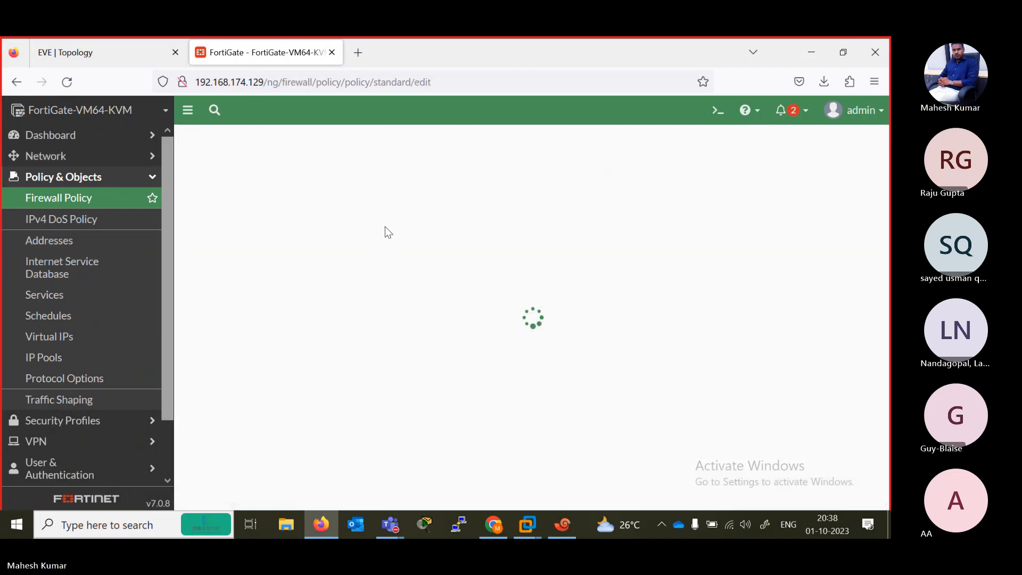
click(327, 181)
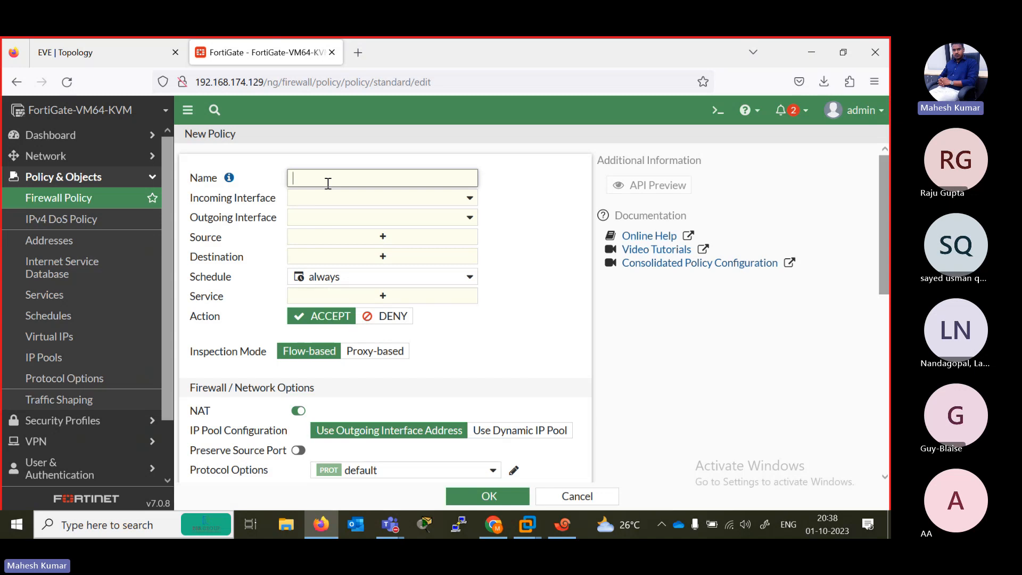
click(121, 44)
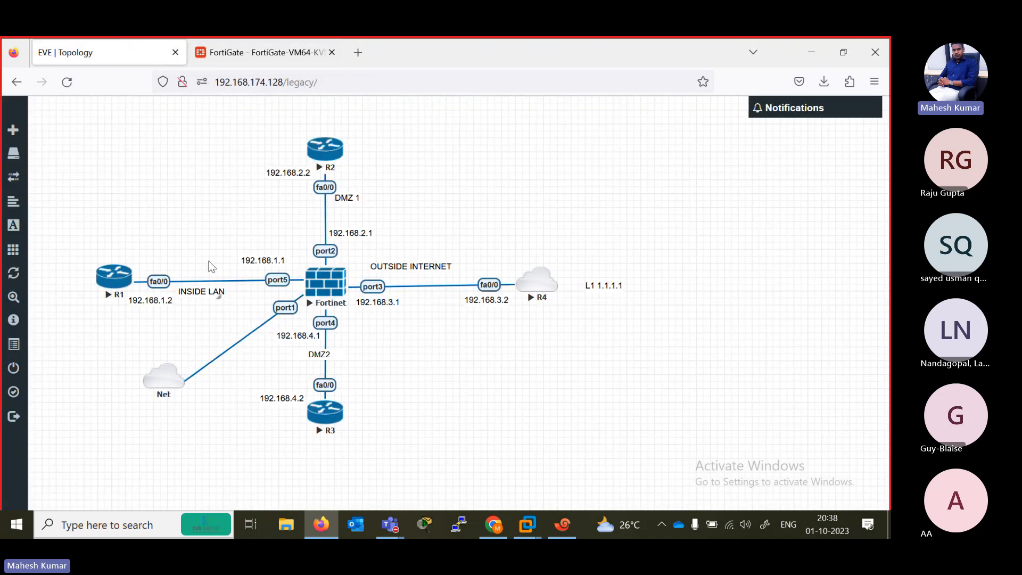
click(257, 45)
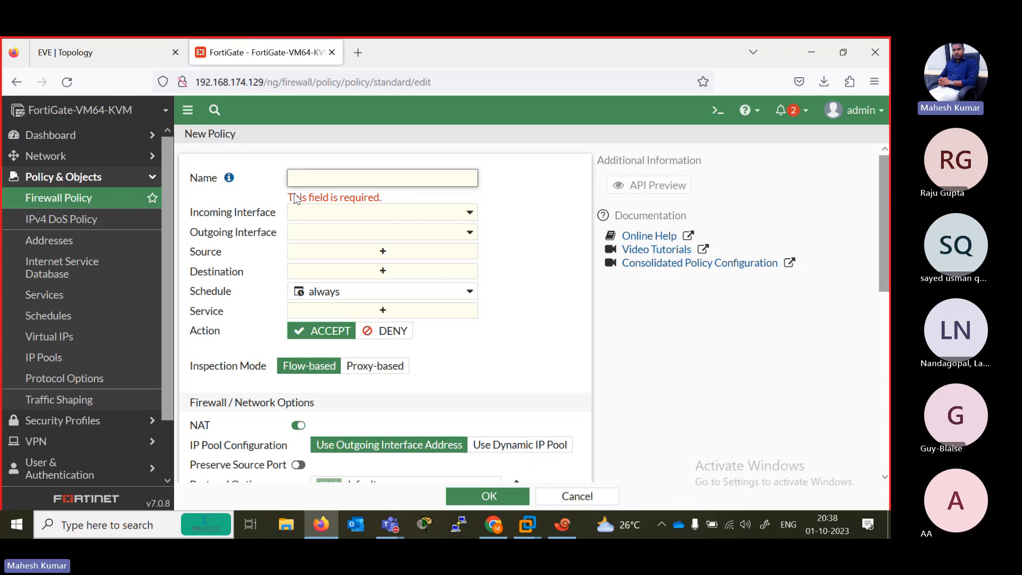
text(R1-R2)
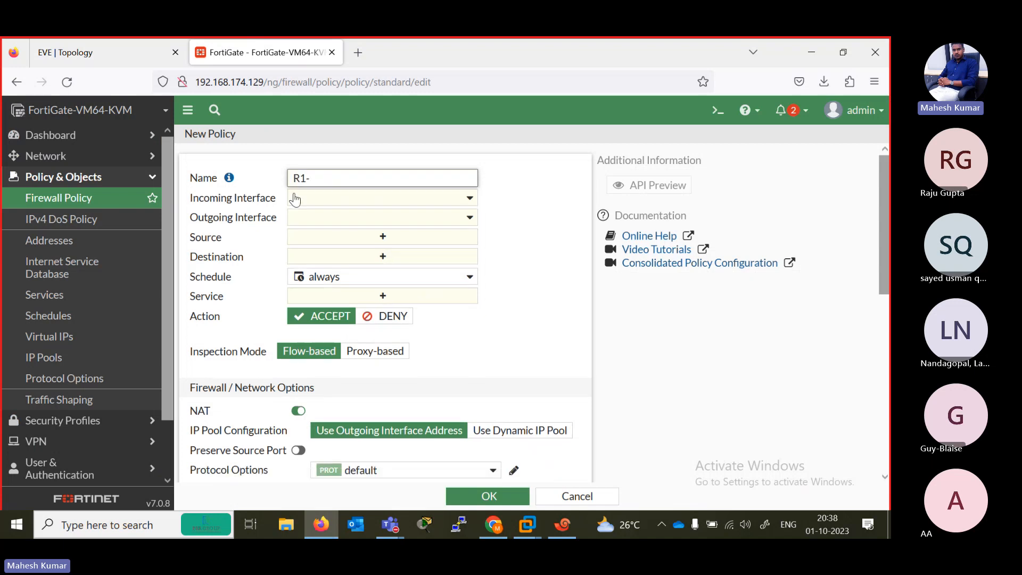
- Set the R1-R2 policy's incoming interface to port5 and its outgoing interface to DMZ1 (port2), checking the ports against the EVE topology
click(453, 207)
click(88, 49)
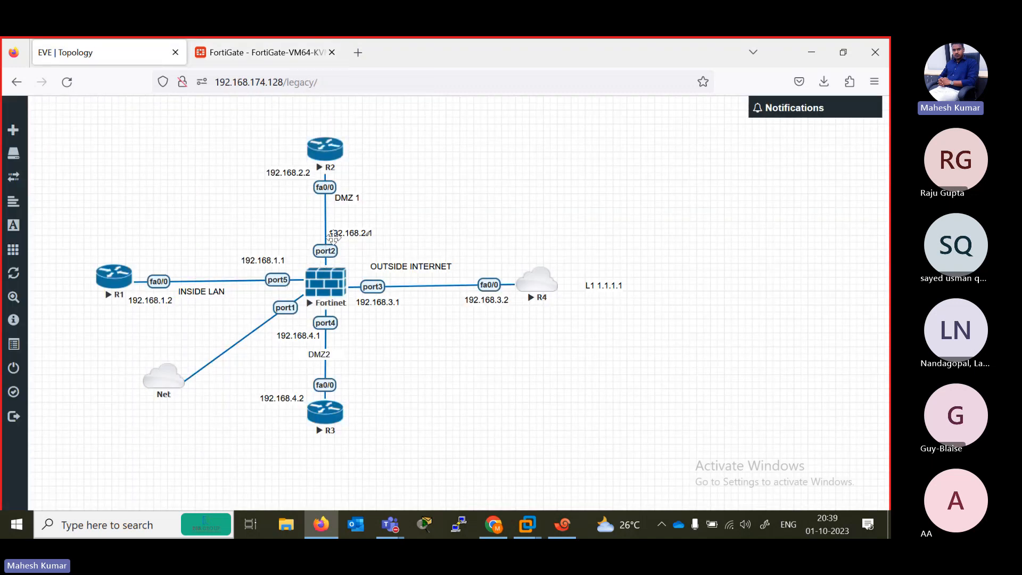
click(246, 43)
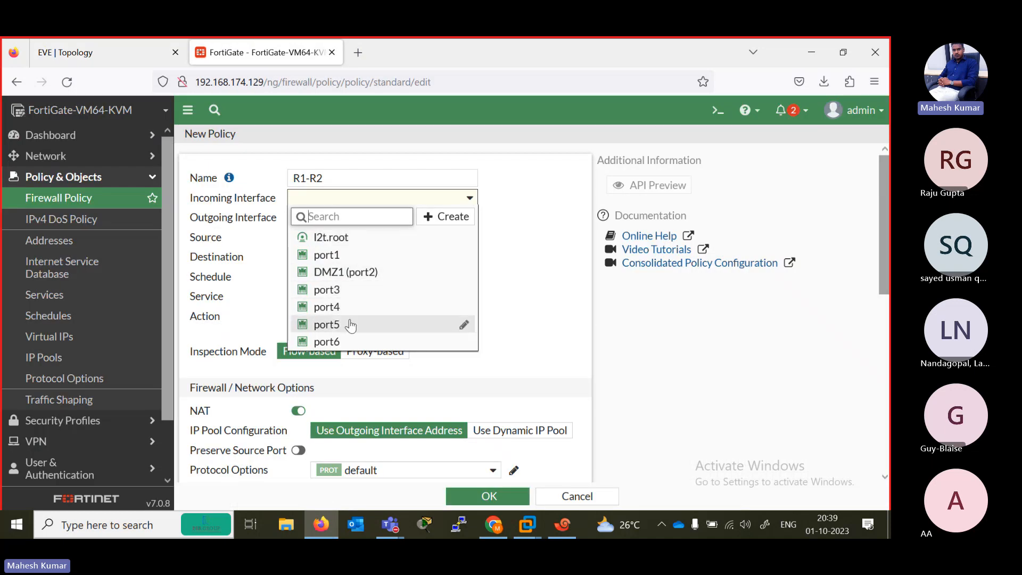
click(327, 324)
click(468, 217)
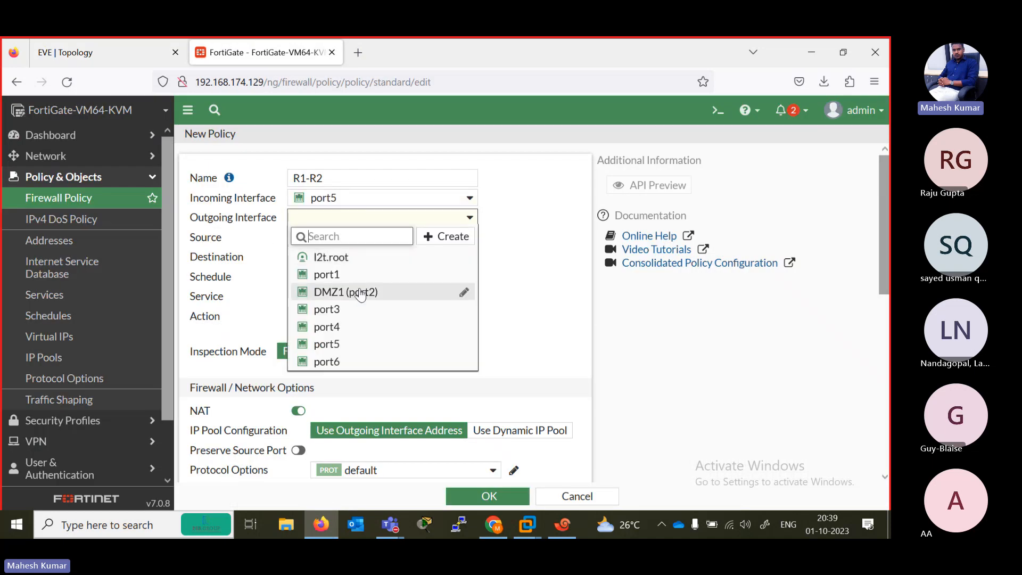
click(366, 293)
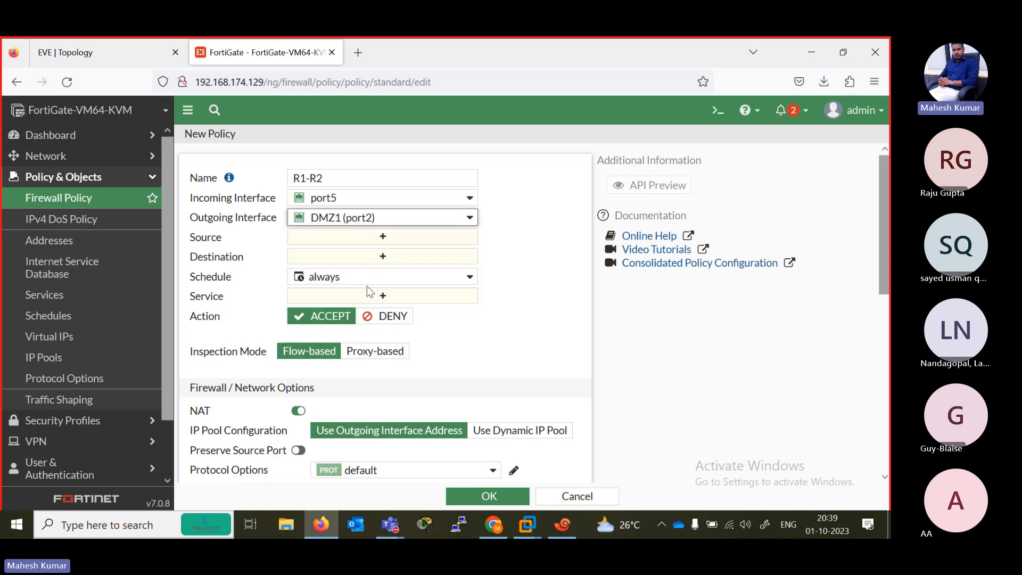
- Create a new address object from the R1-R2 policy's source selection and name it 192.168.1.0
click(384, 238)
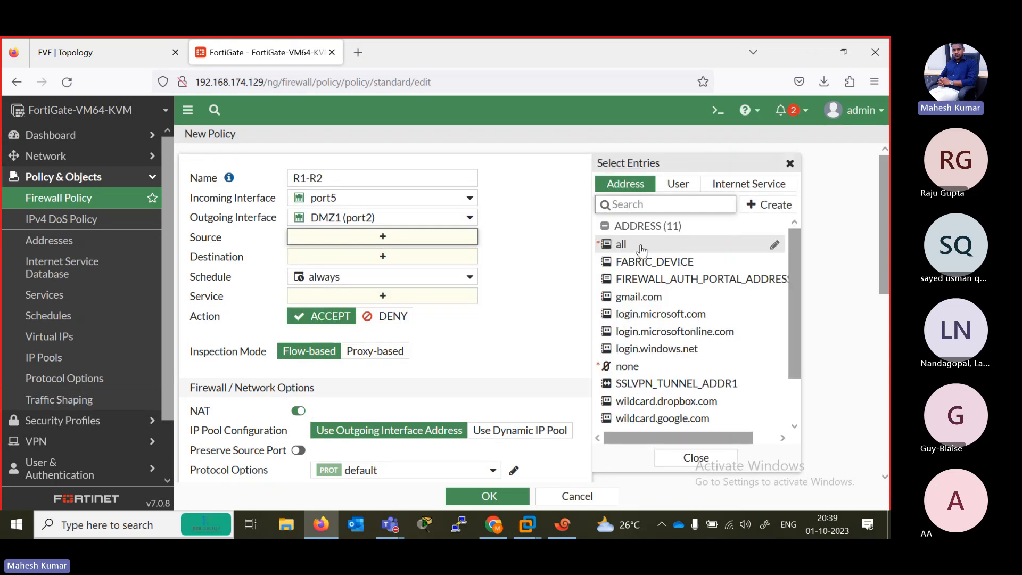
click(761, 207)
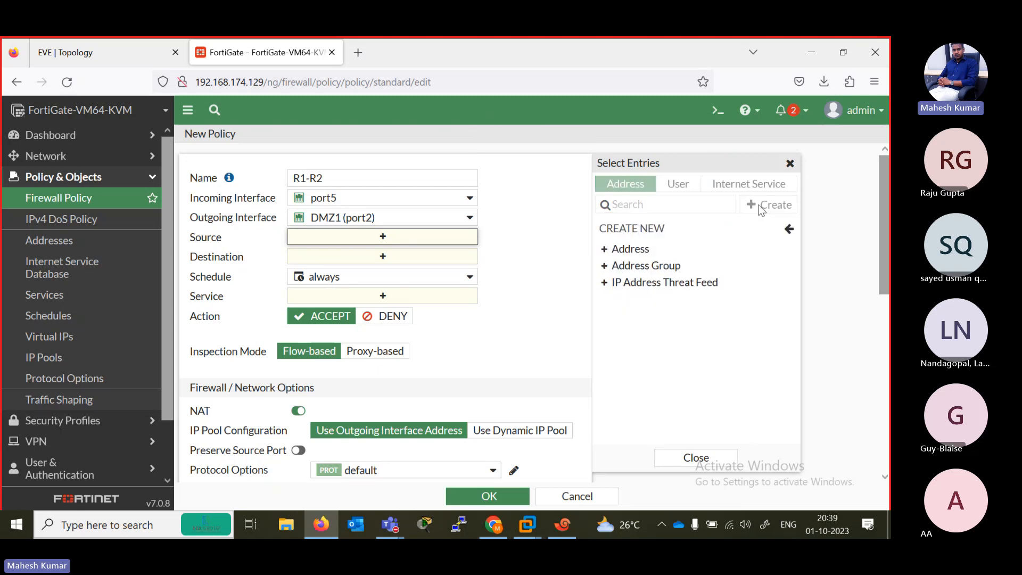
click(607, 249)
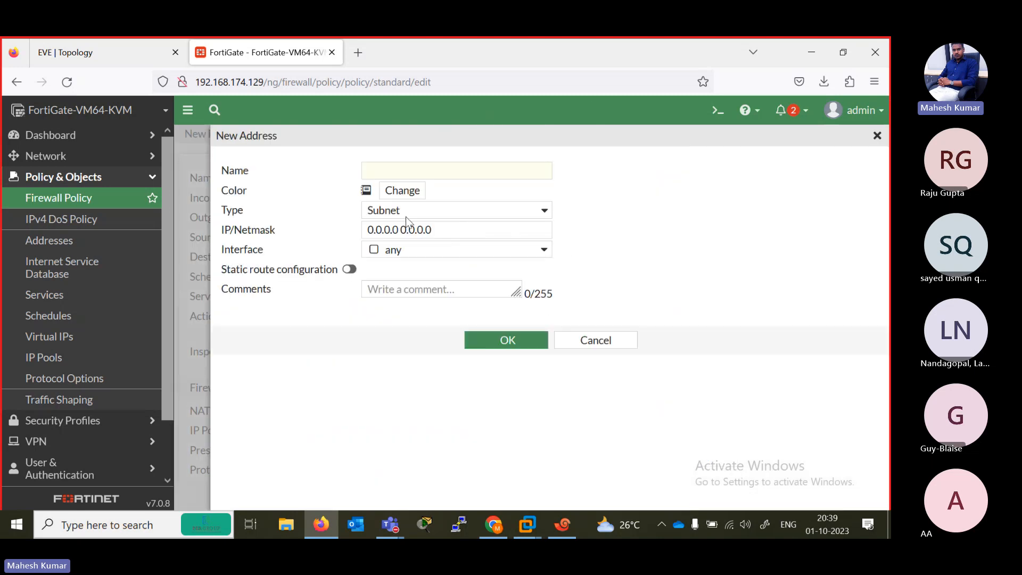
click(390, 174)
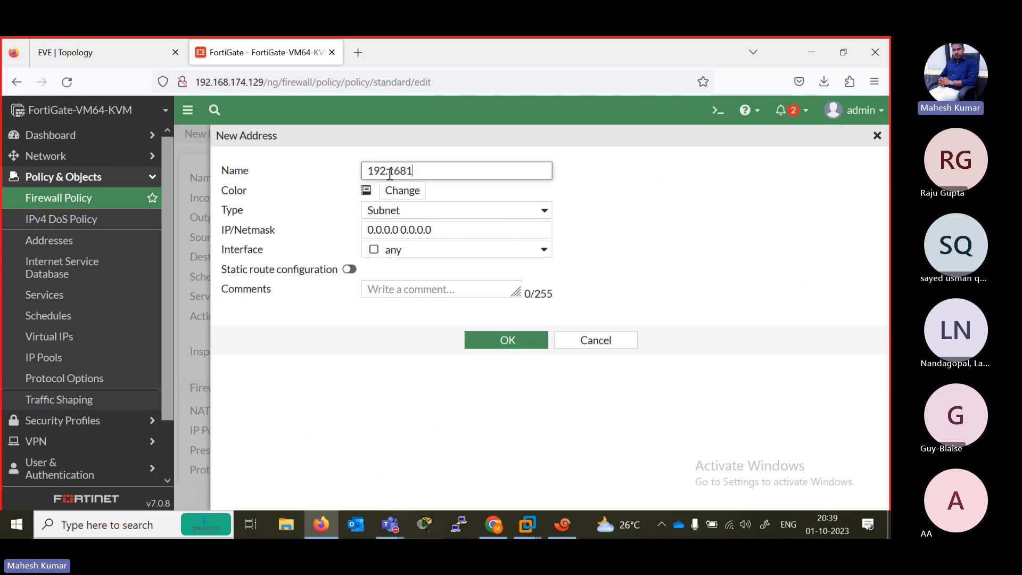
text(192.168.1.0)
- Set the new subnet address's IP/Netmask to 192.168.1.0/24 and save the address object
key(ctrl+a)
key(ctrl+c)
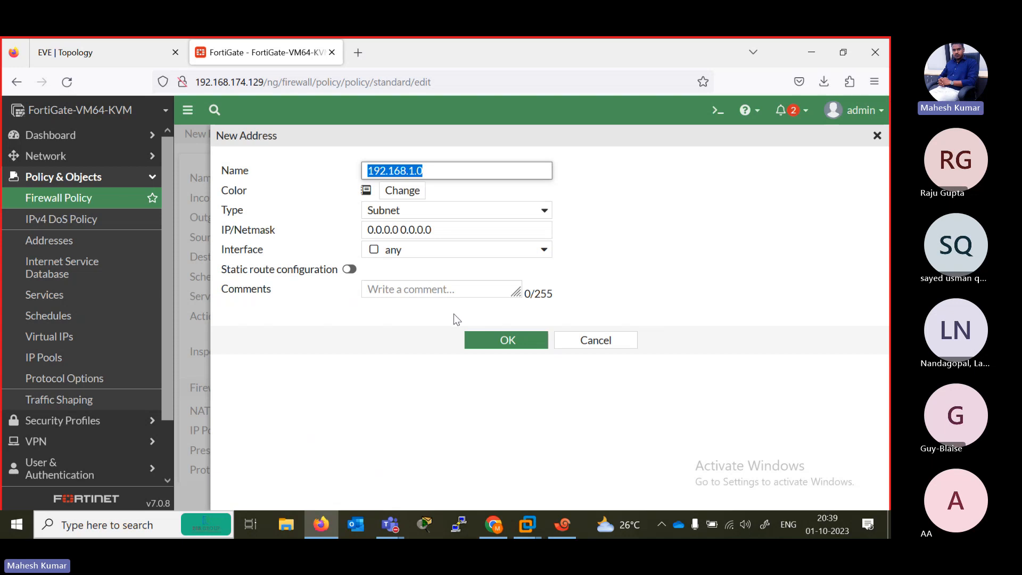
click(499, 232)
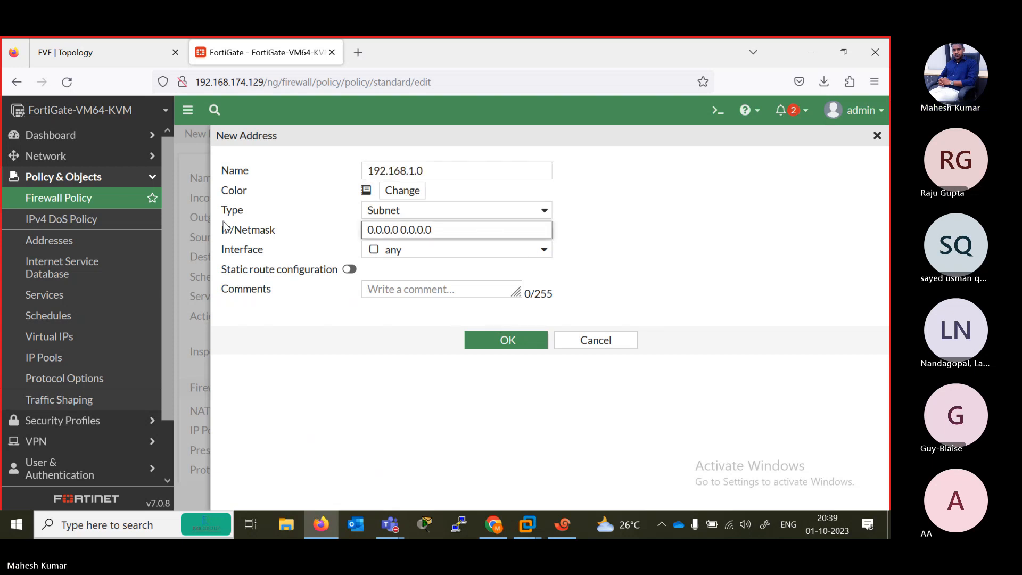
key(ctrl+a)
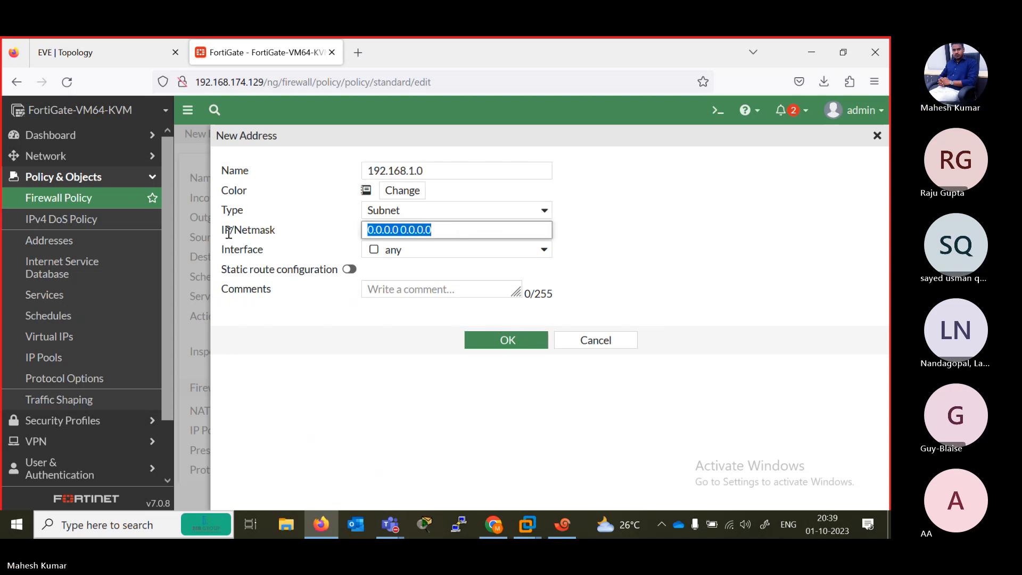
key(ctrl+v)
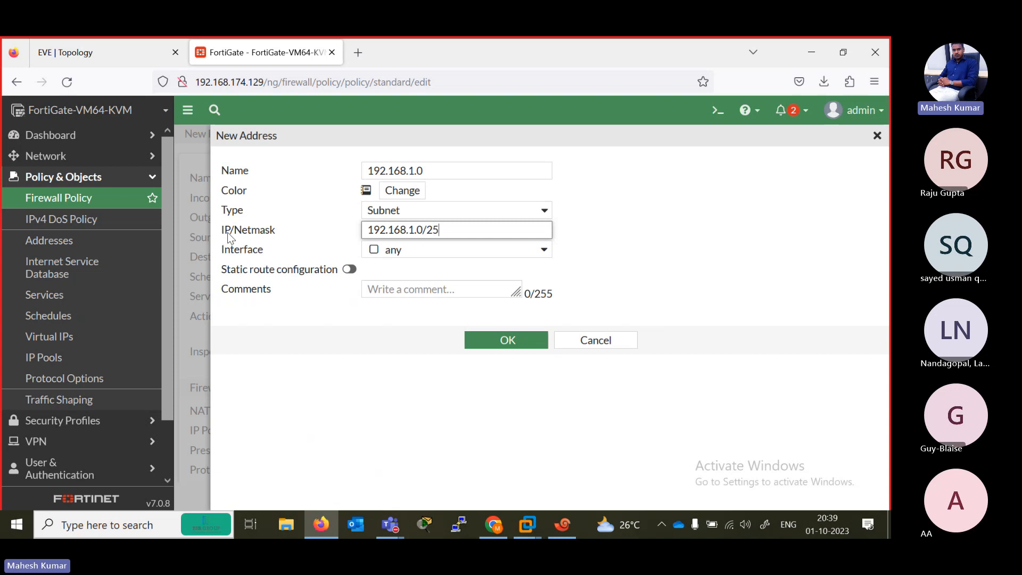
text(/25)
key(BackSpace)
text(4)
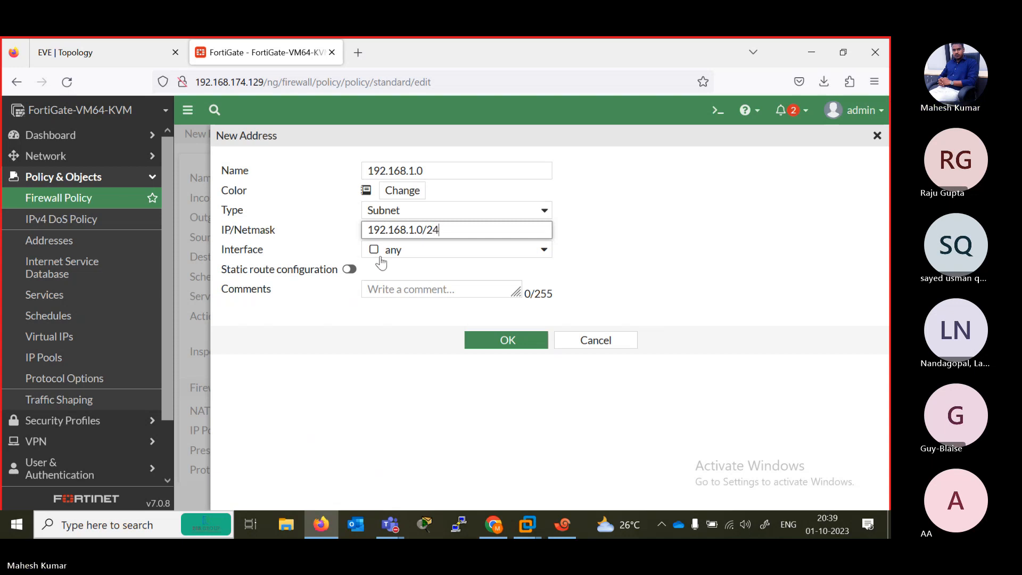
click(499, 339)
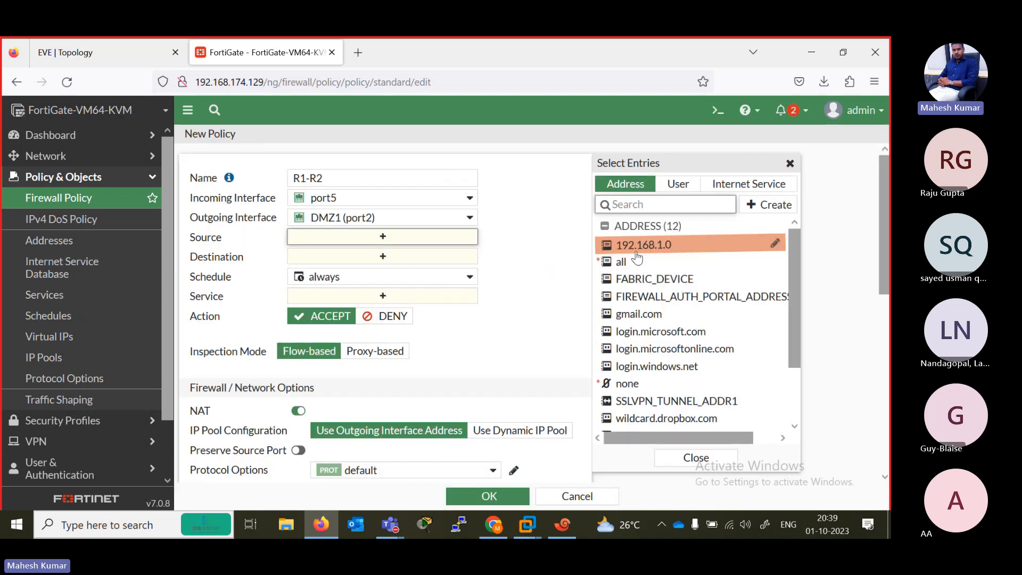
- Set the R1-R2 policy's source and destination addresses to all and its service to ALL, closing the entry selection
click(639, 261)
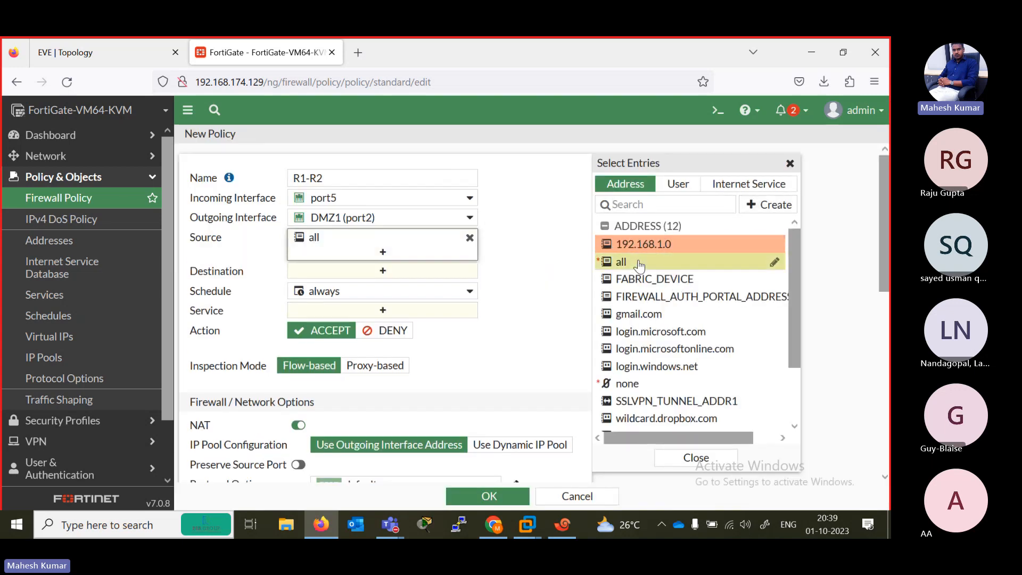
click(382, 271)
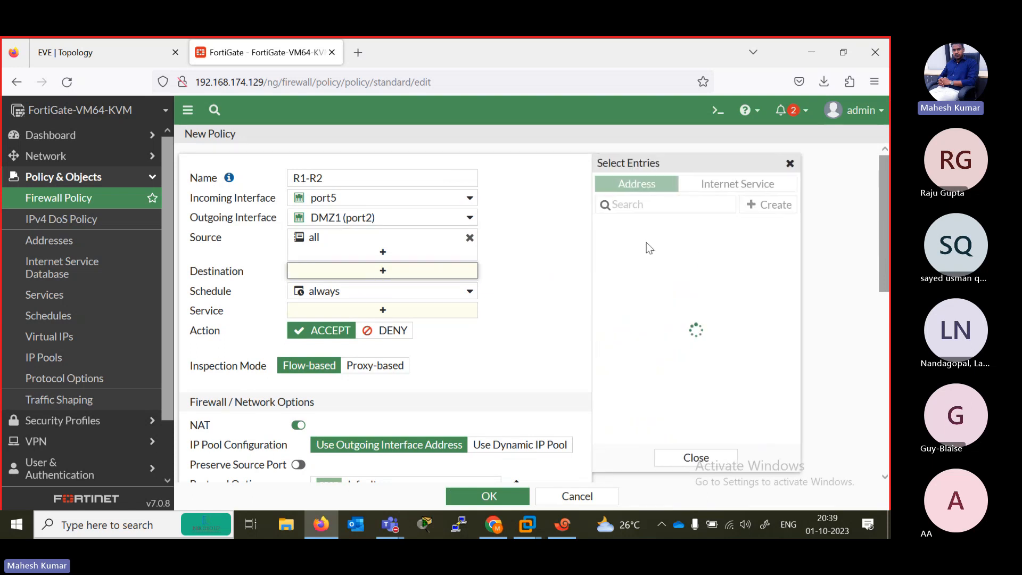
click(633, 262)
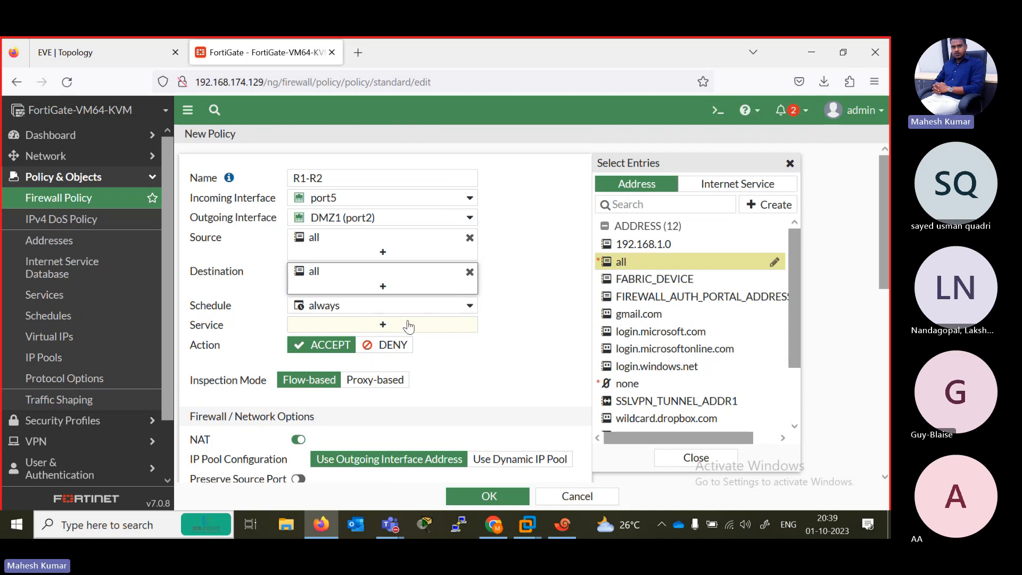
click(383, 325)
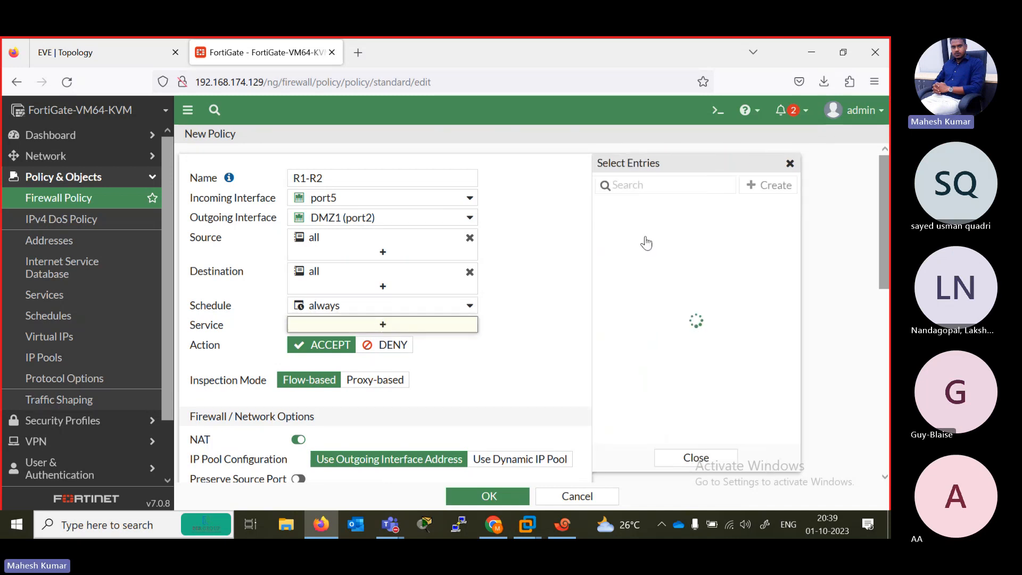
click(647, 244)
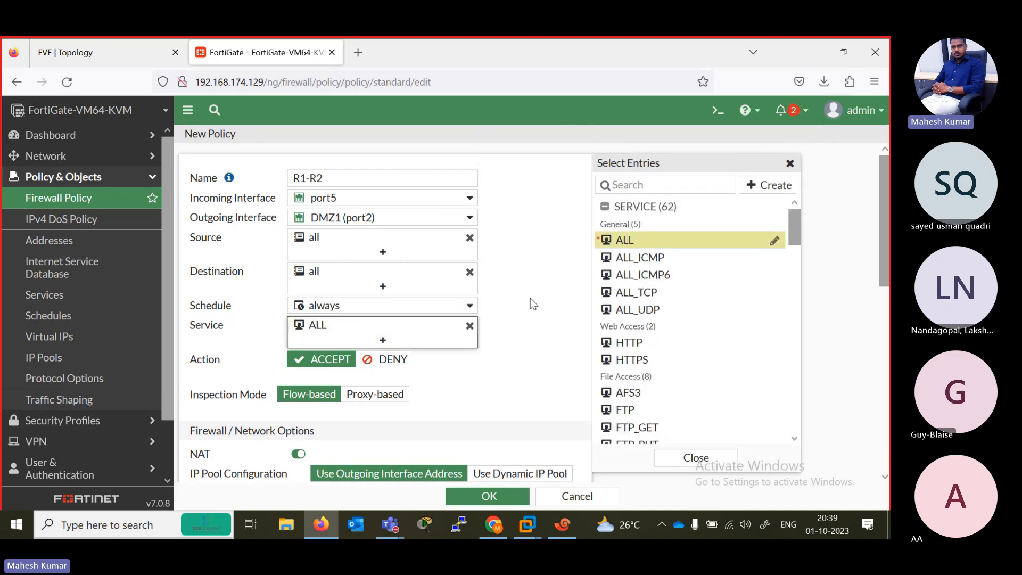
click(515, 341)
scroll(494, 298, down, 3)
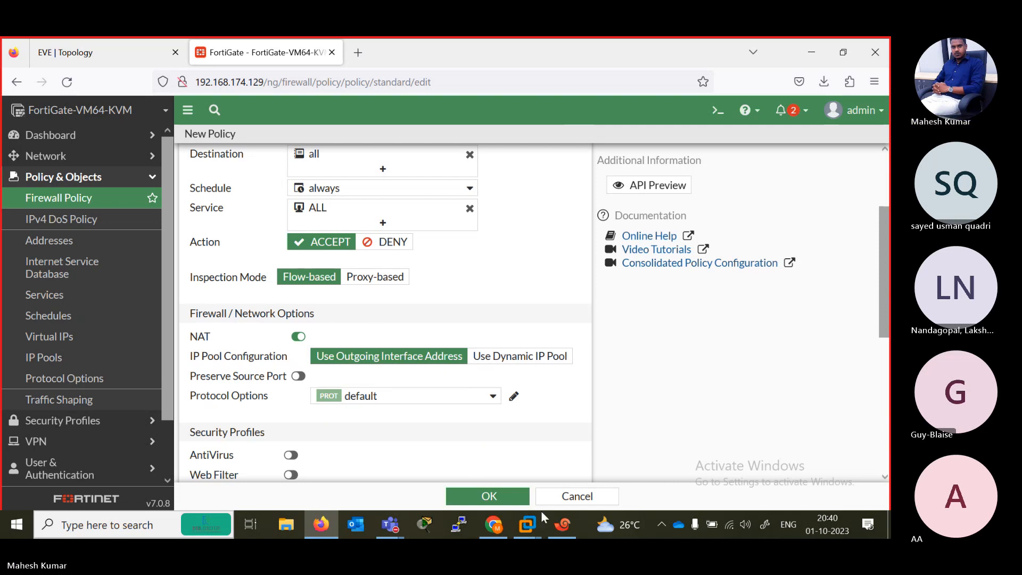
- Check the Teams meeting window, then minimize it to return to the firewall policy form
mouse_move(393, 524)
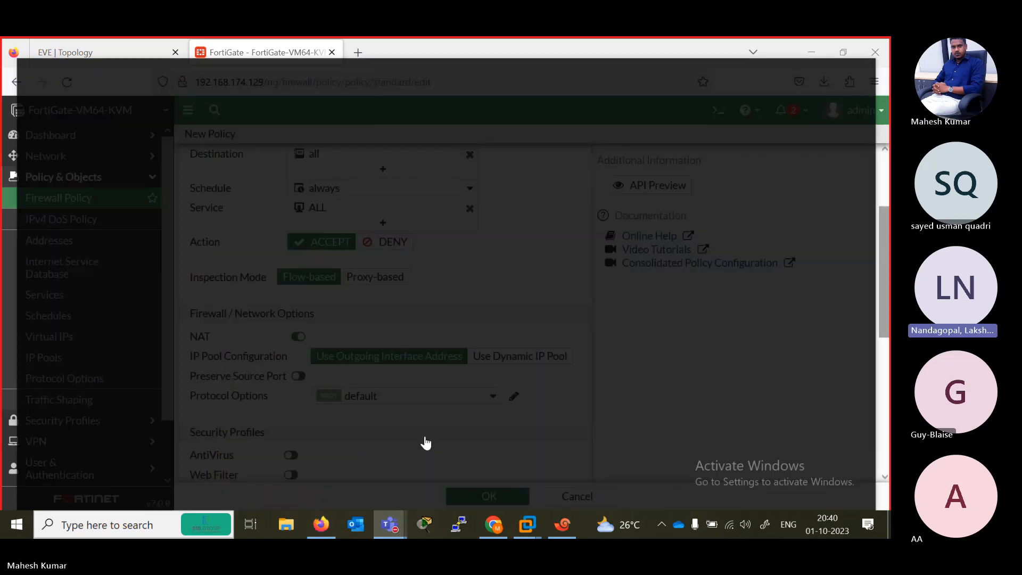
click(424, 442)
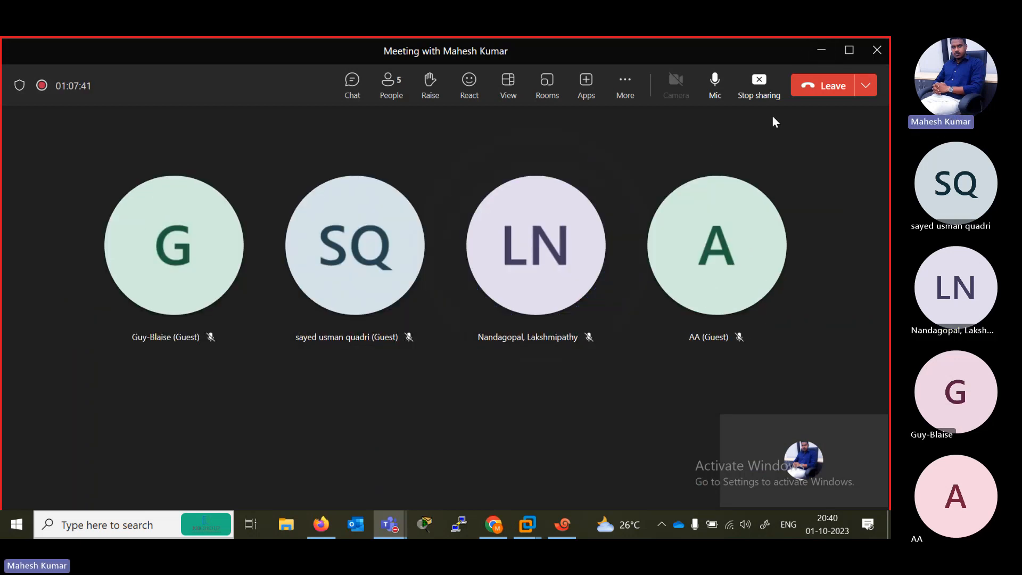
click(820, 49)
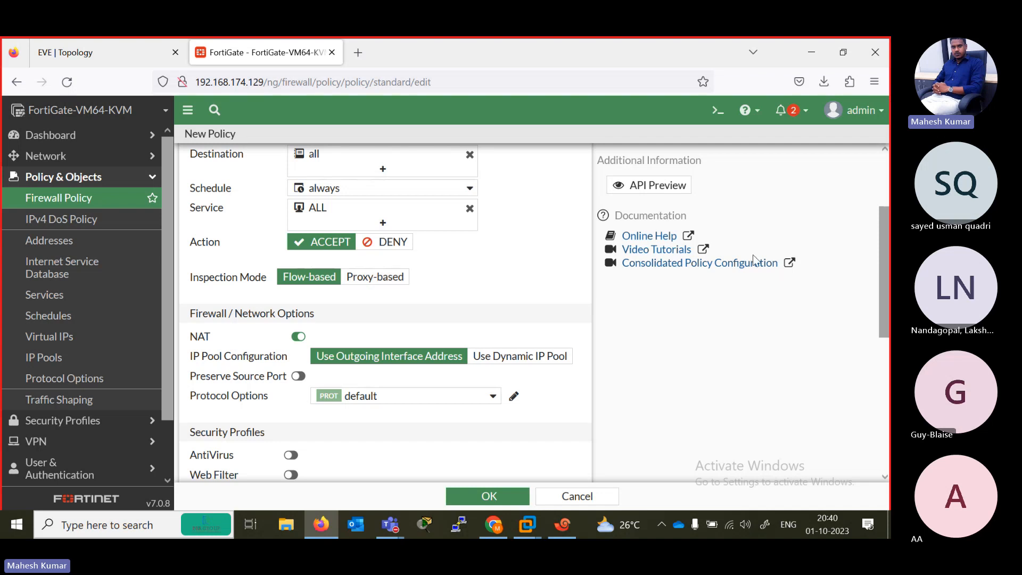
- Review the R1-R2 policy's name, interfaces, addresses, schedule and service, comparing them with the EVE topology
drag(884, 257, 885, 197)
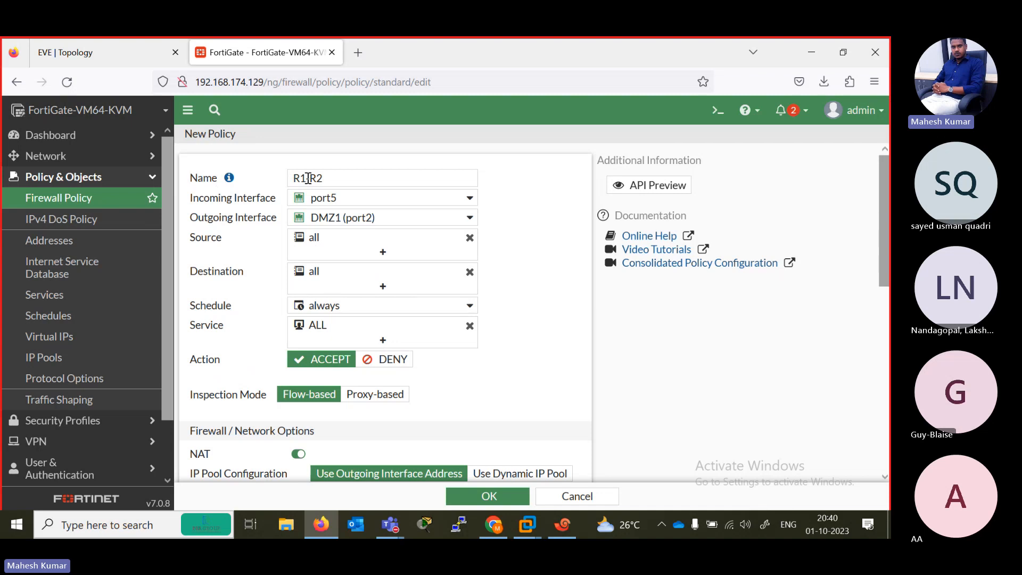
drag(332, 177, 288, 178)
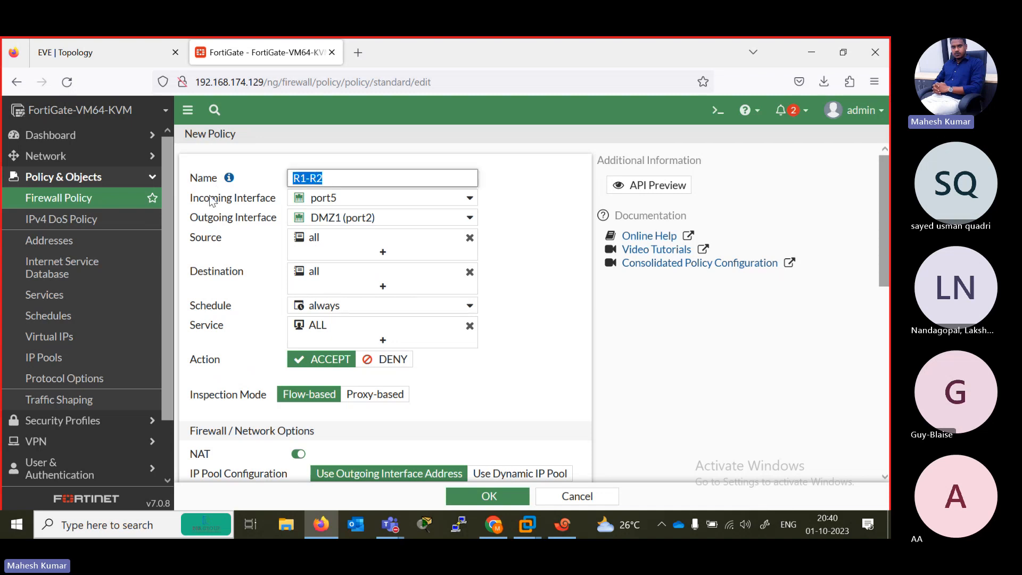
click(98, 52)
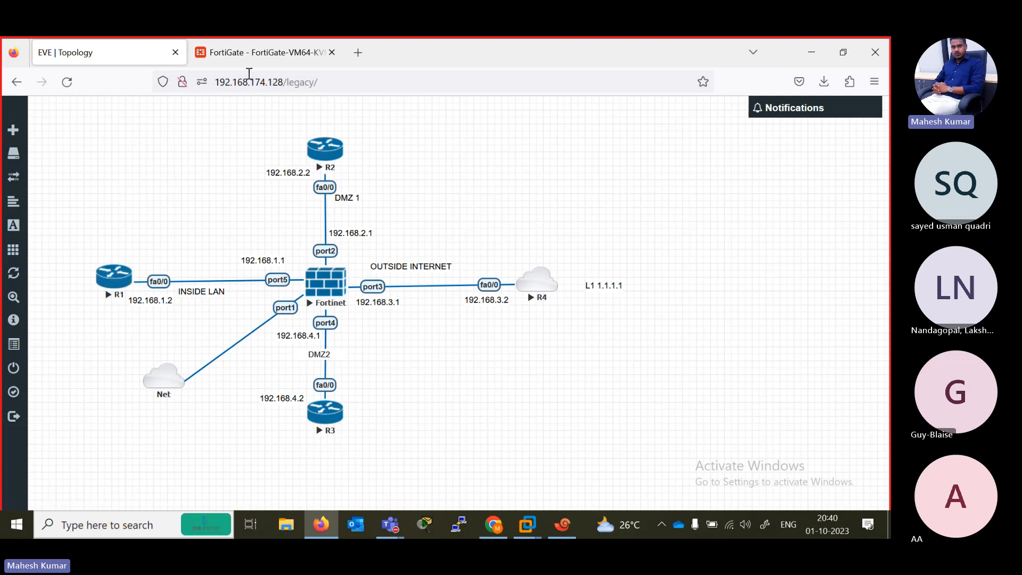
click(241, 48)
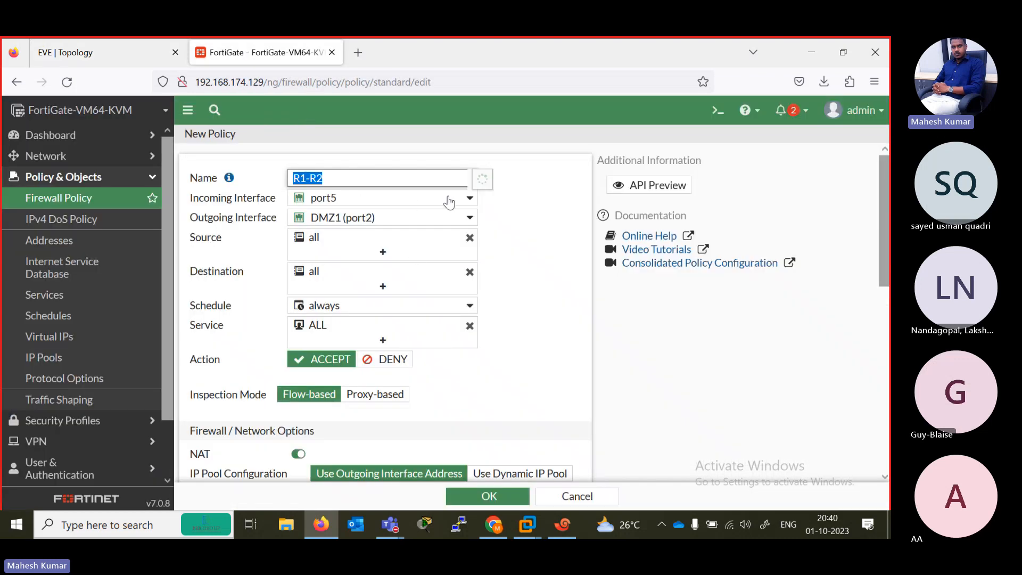
click(137, 58)
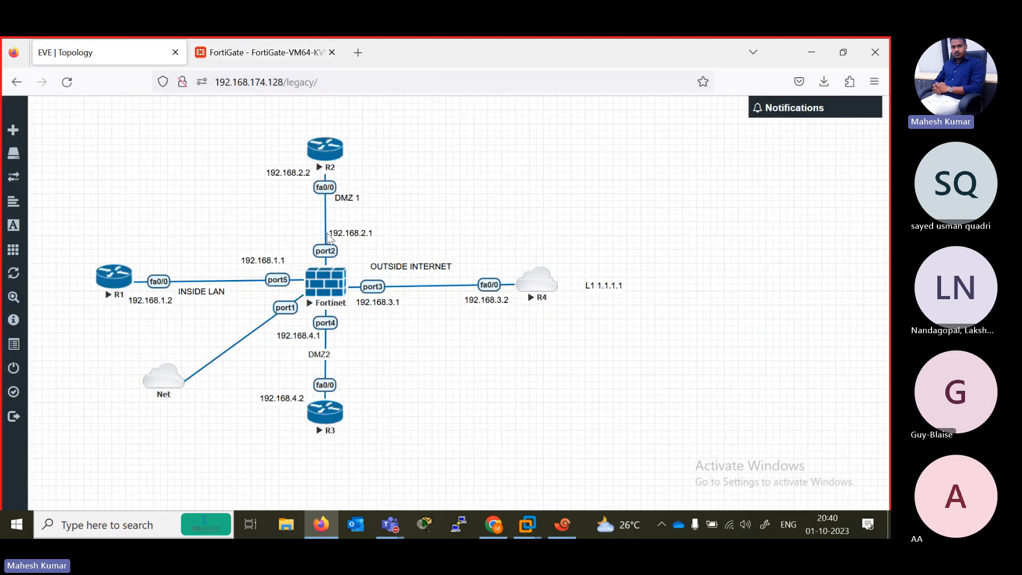
click(261, 52)
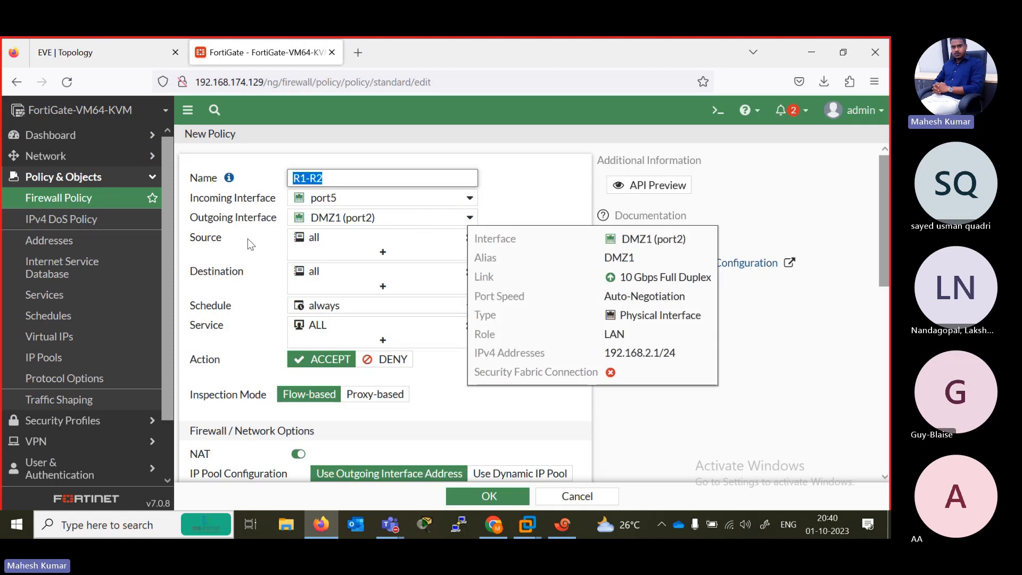
click(110, 52)
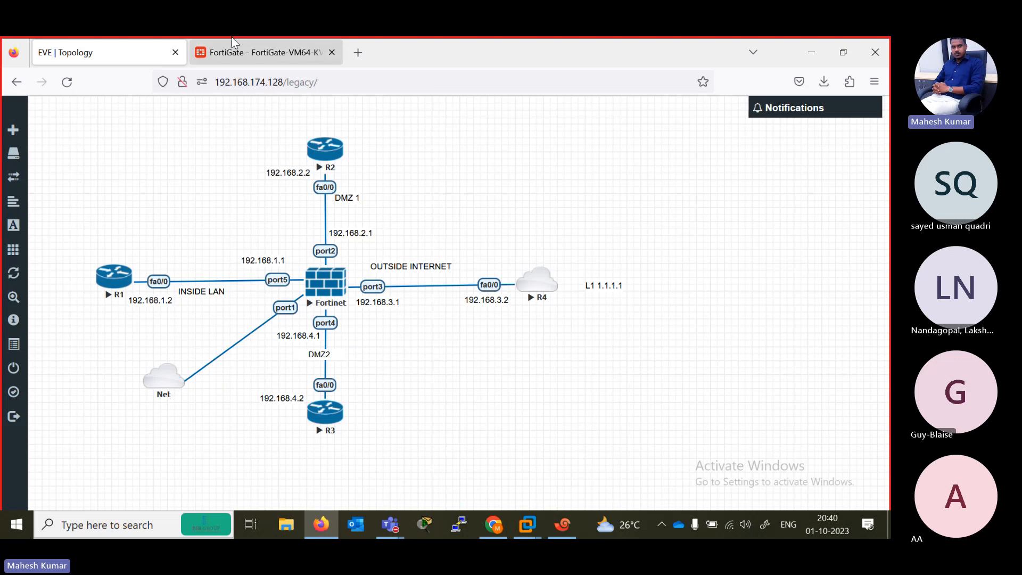
click(260, 52)
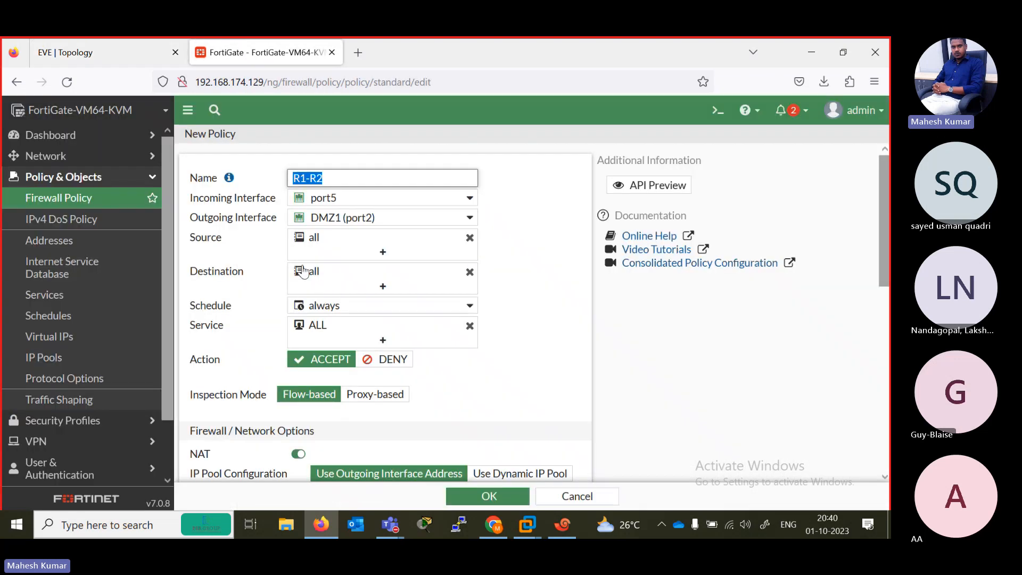
mouse_move(376, 282)
mouse_move(418, 306)
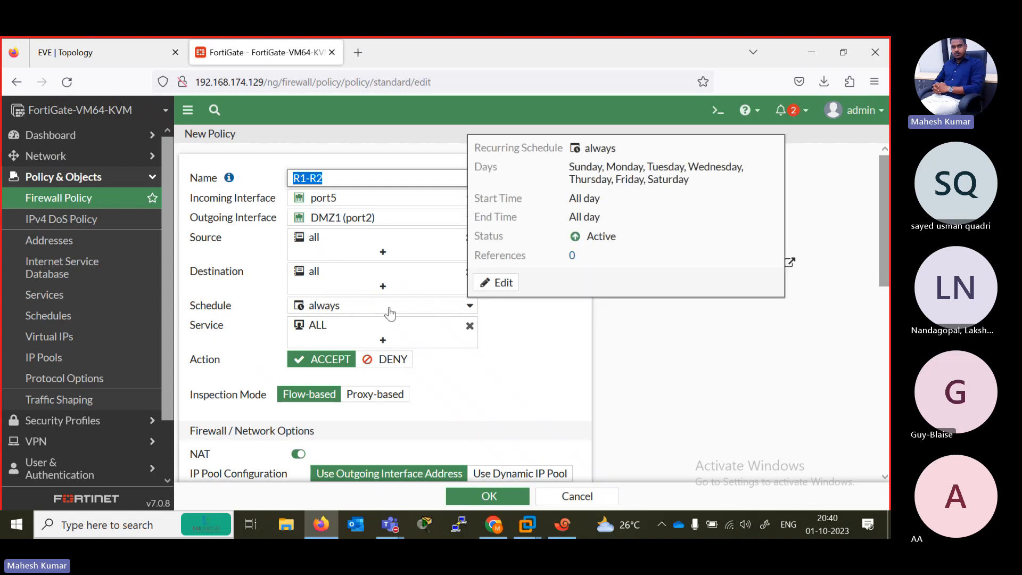
mouse_move(322, 335)
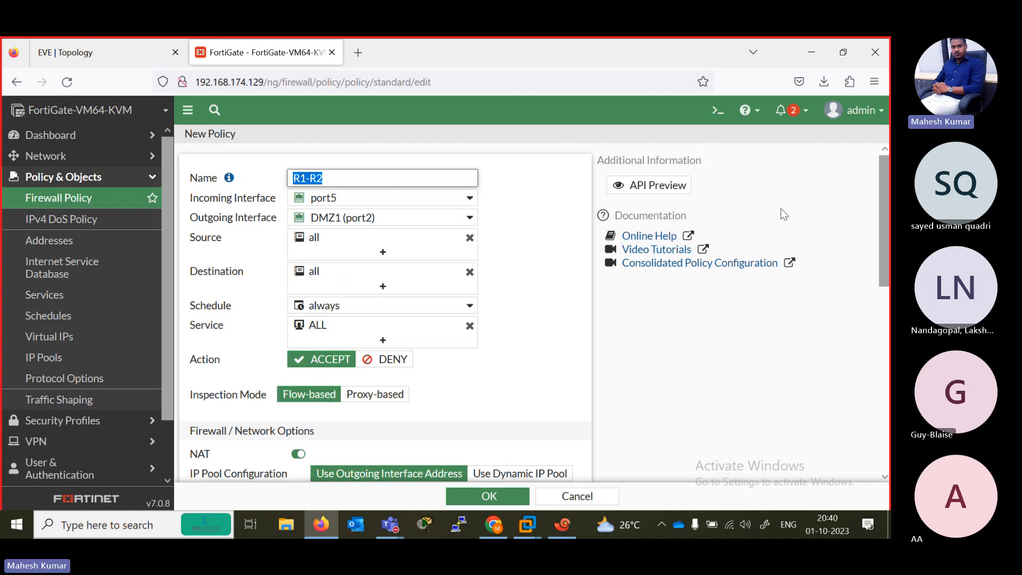
- Look through the R1-R2 policy's NAT, security profile and logging options, and save the policy with them unchanged
scroll(883, 245, down, 1)
scroll(372, 250, down, 2)
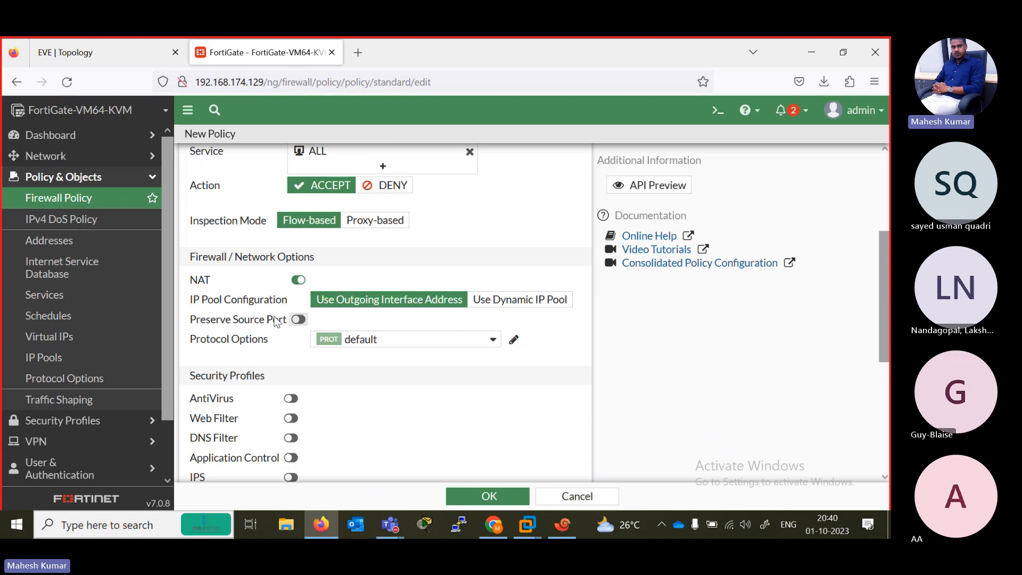
scroll(489, 372, down, 4)
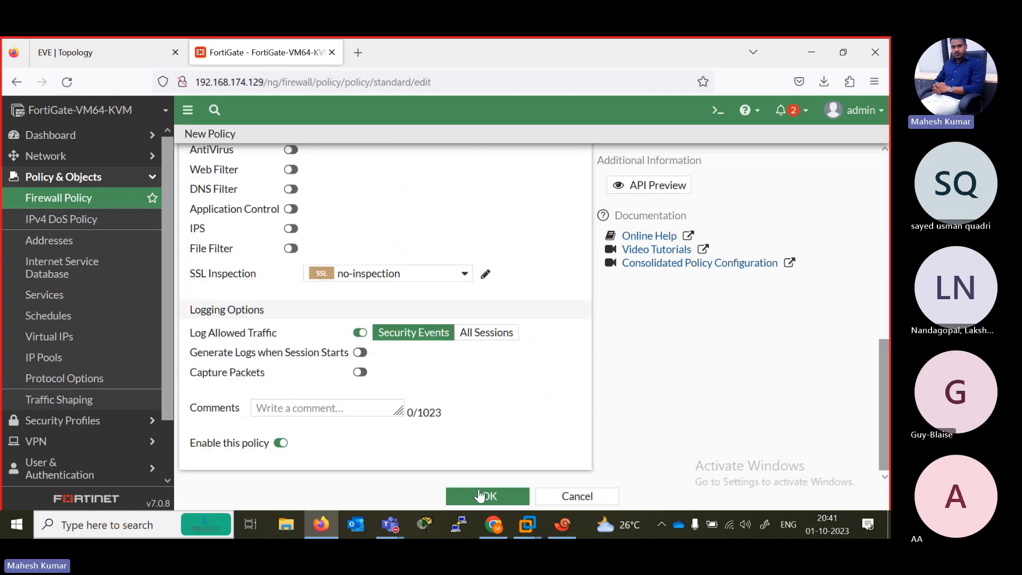
click(490, 498)
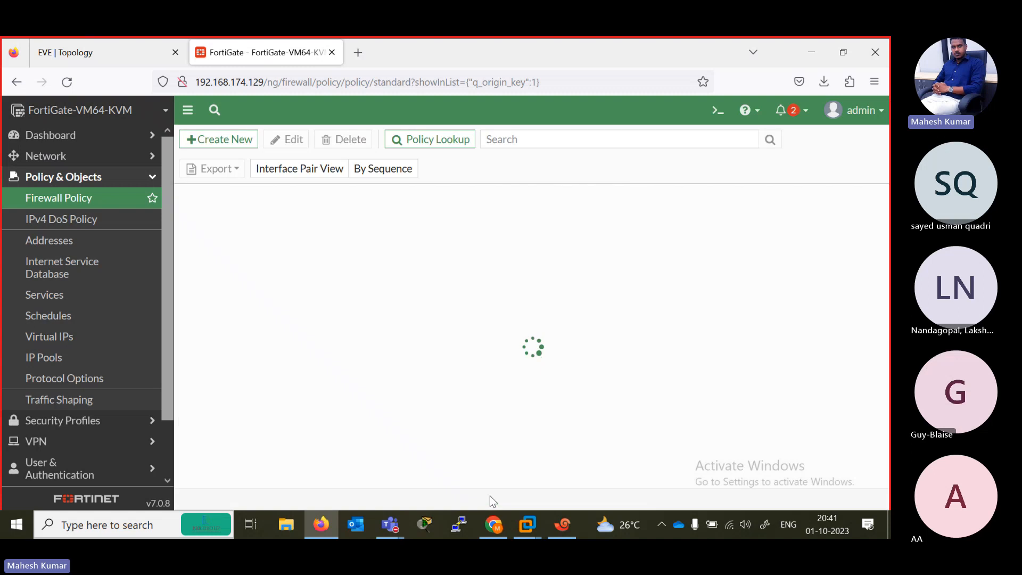
- Switch to Xshell, clear the recalled debug command from the FortiGate command line, and bring up the R1 router session
click(97, 43)
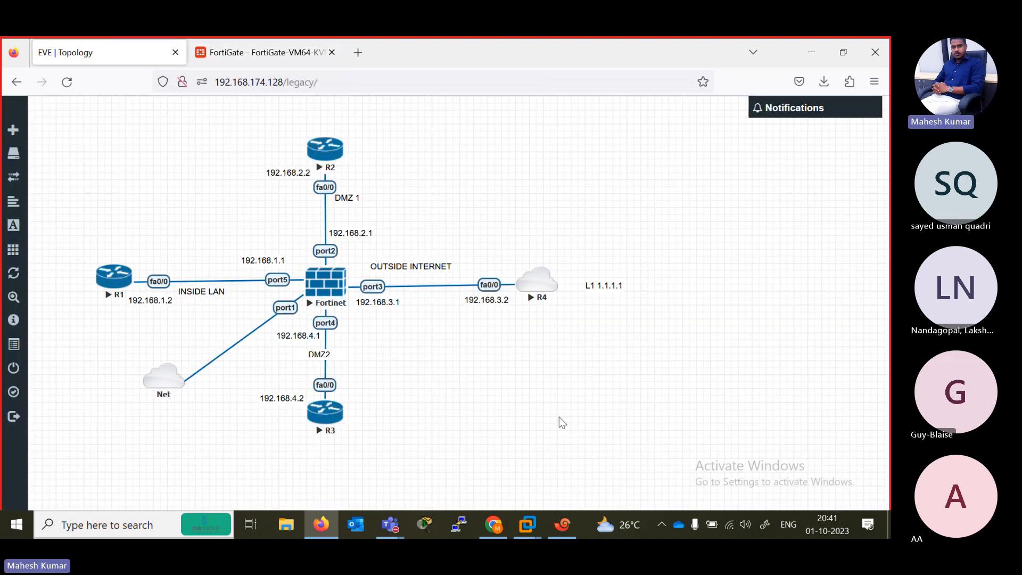
click(563, 525)
key(Up)
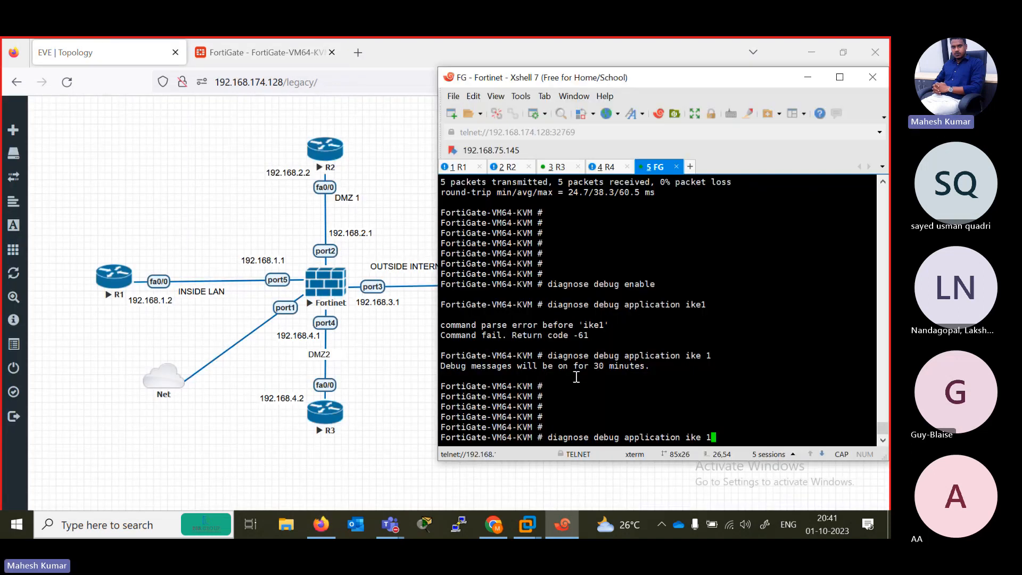
key(BackSpace)
key(BackSpace)
key(BackSpace)
key(BackSpace)
key(BackSpace)
key(BackSpace)
key(BackSpace)
key(BackSpace)
key(BackSpace)
key(BackSpace)
key(BackSpace)
key(BackSpace)
key(BackSpace)
key(BackSpace)
key(BackSpace)
key(BackSpace)
key(BackSpace)
key(BackSpace)
key(BackSpace)
key(BackSpace)
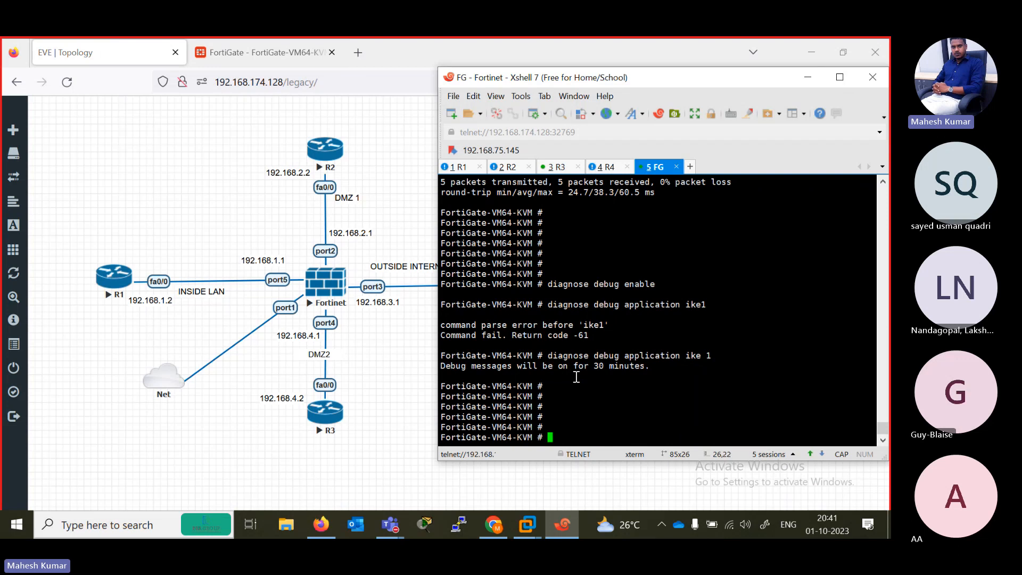
click(464, 169)
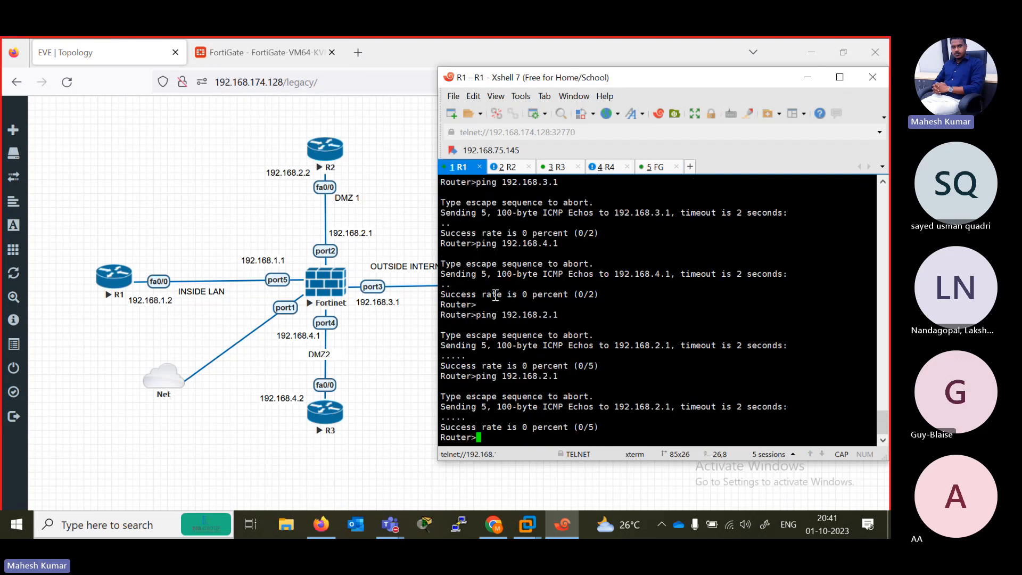
- Rerun the ping to 192.168.2.1 from the R1 router
key(Return)
key(Return)
key(Up)
key(Return)
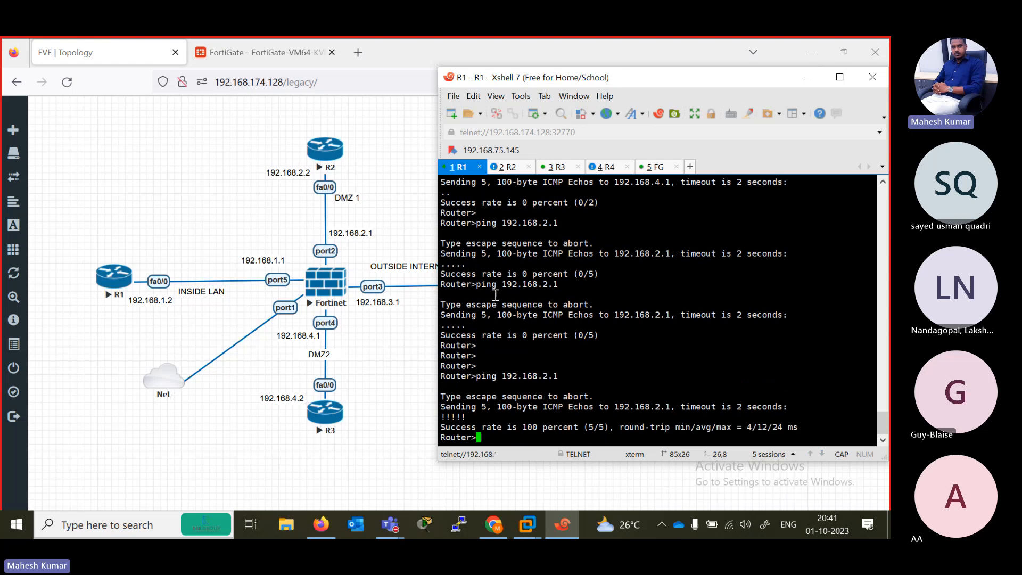
key(Up)
text(RE)
key(Tab)
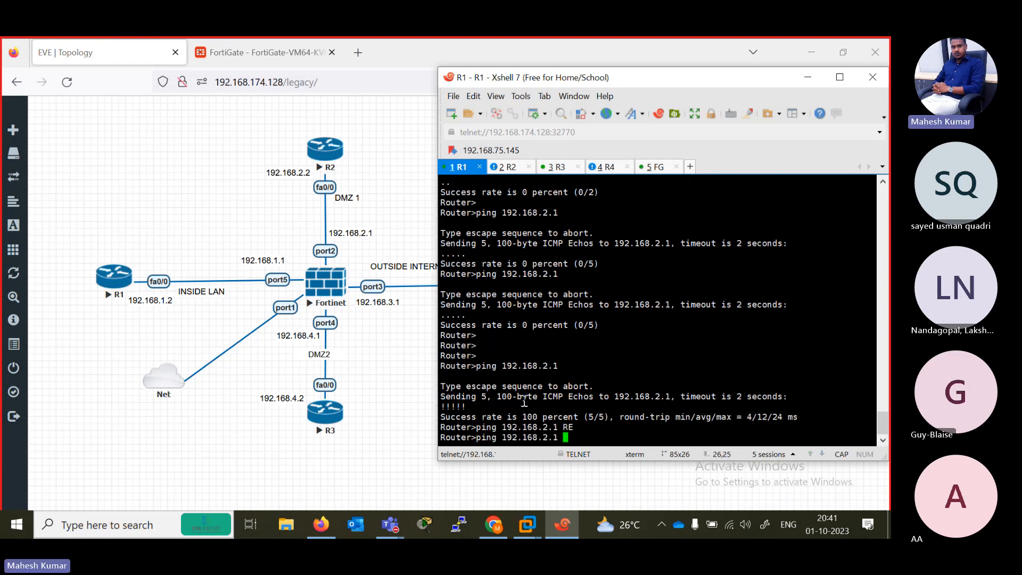
key(BackSpace)
key(BackSpace)
key(BackSpace)
key(BackSpace)
key(BackSpace)
key(BackSpace)
key(BackSpace)
key(BackSpace)
key(BackSpace)
key(BackSpace)
text(SO)
key(Tab)
key(Caps_Lock)
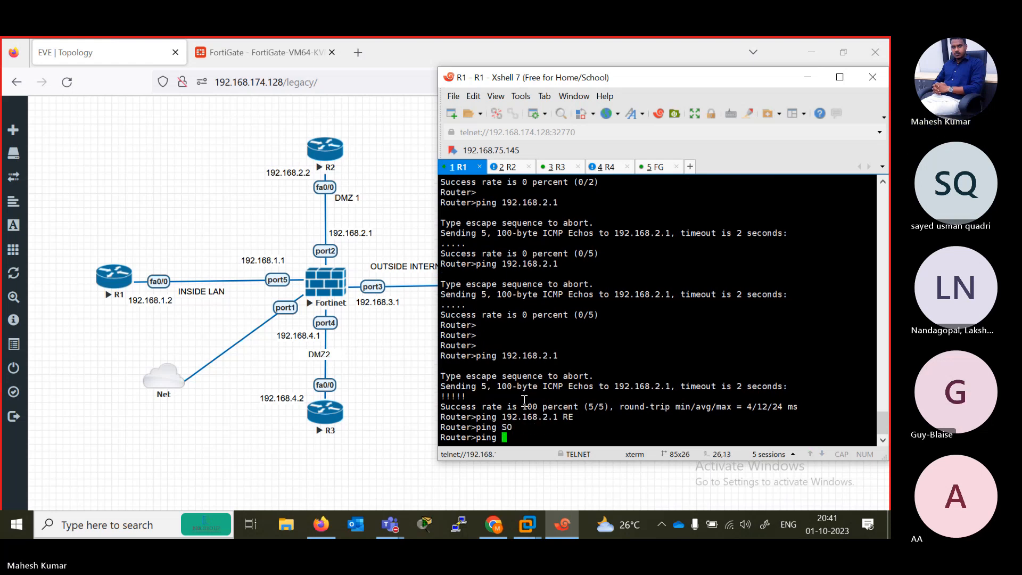
key(BackSpace)
key(BackSpace)
text(sour)
key(Tab)
key(BackSpace)
key(BackSpace)
key(BackSpace)
key(BackSpace)
key(BackSpace)
key(BackSpace)
key(BackSpace)
key(BackSpace)
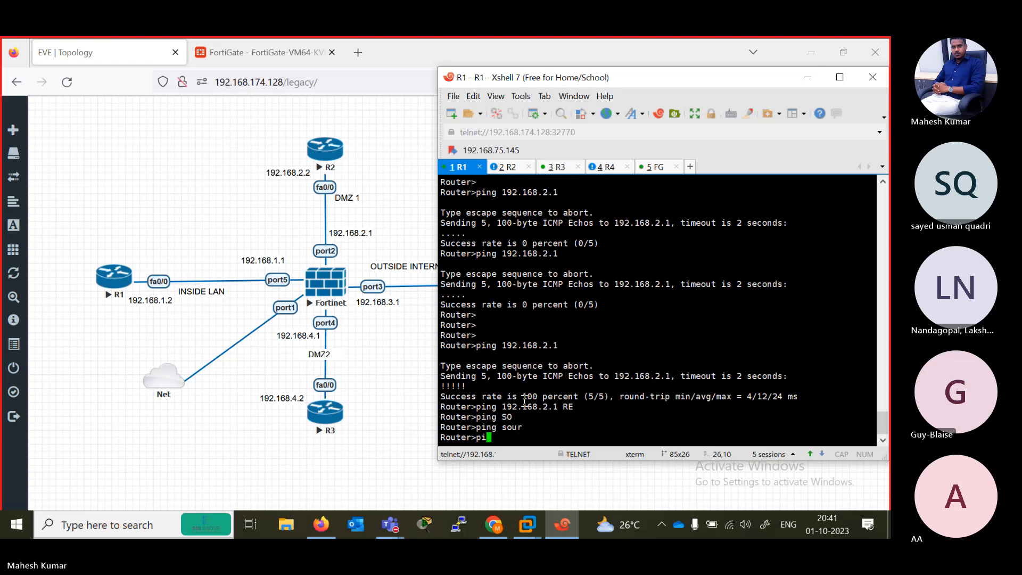
- Enter privileged EXEC mode on the R1 router
text(en)
key(Return)
key(Return)
key(Return)
key(Return)
key(Return)
- Ping R1's own fa0/0 address, 192.168.1.2, with a repeat count of 100
text(ping)
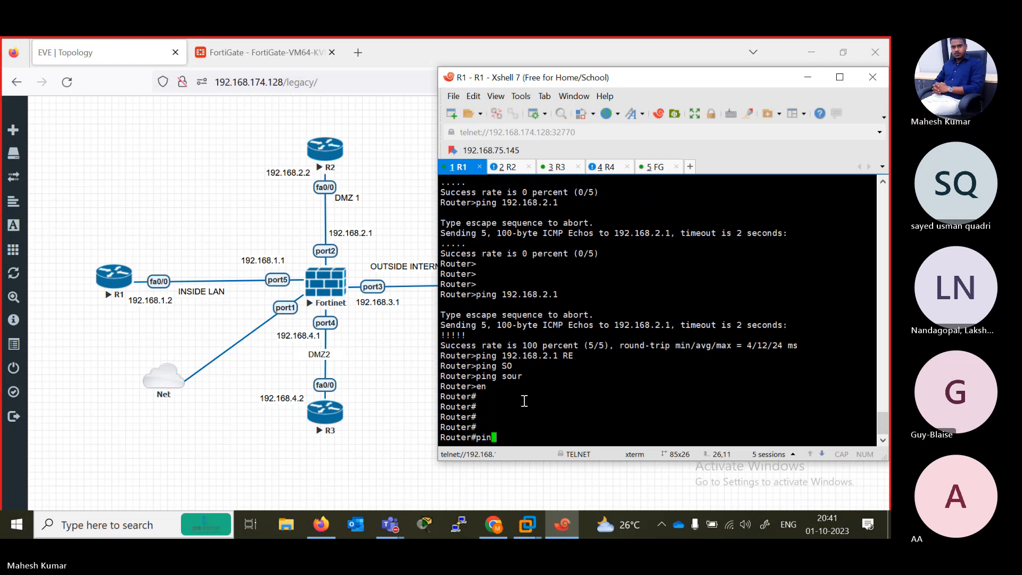
key(Tab)
text(so)
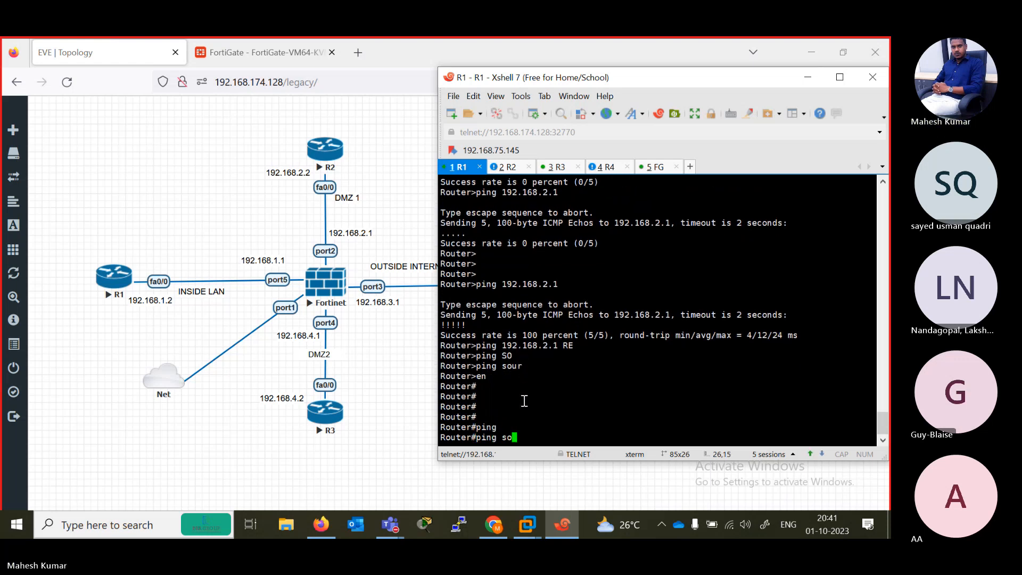
text(u)
key(Tab)
text(1)
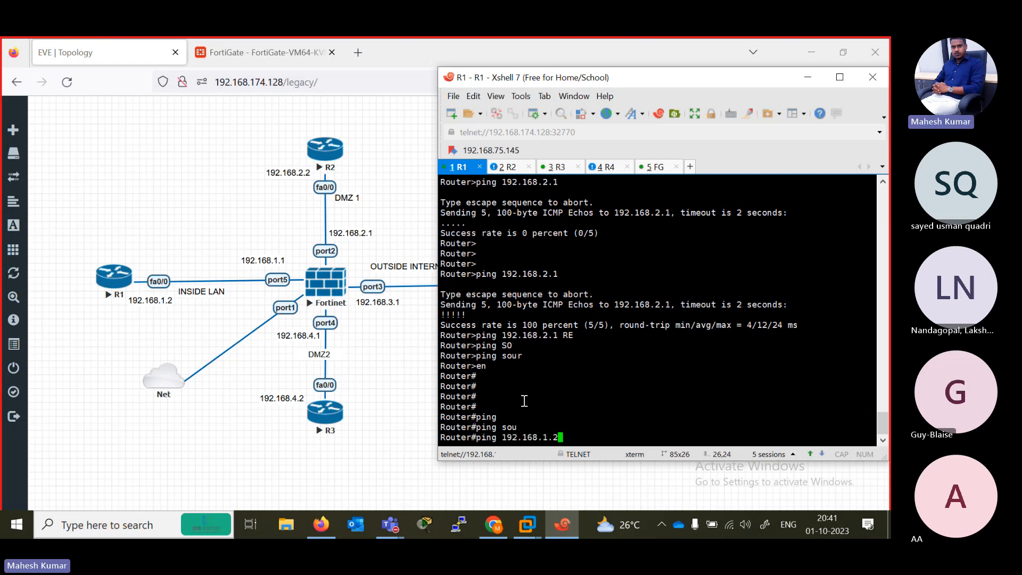
text(92.168.1.2 re)
key(Tab)
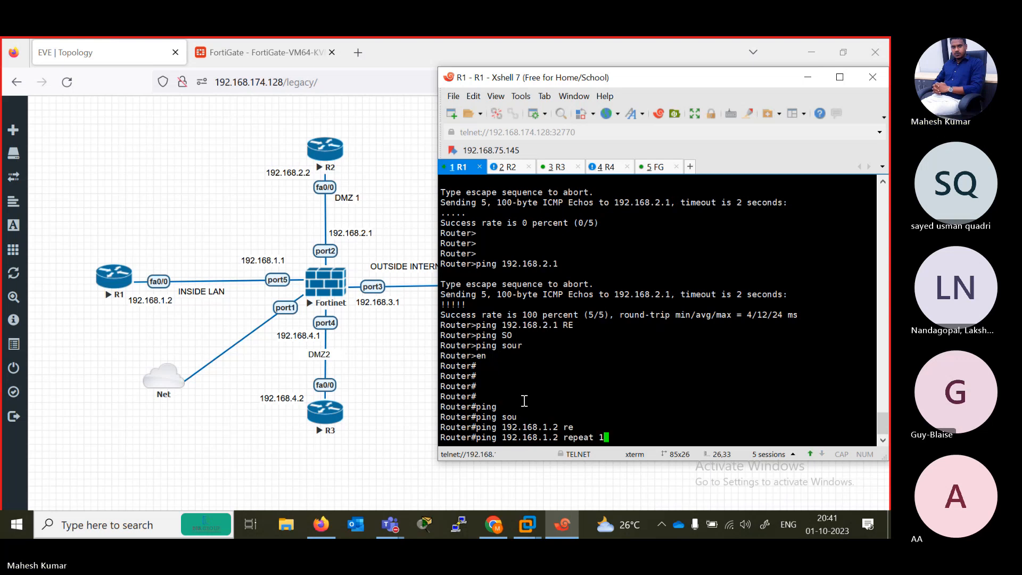
text(00)
key(Return)
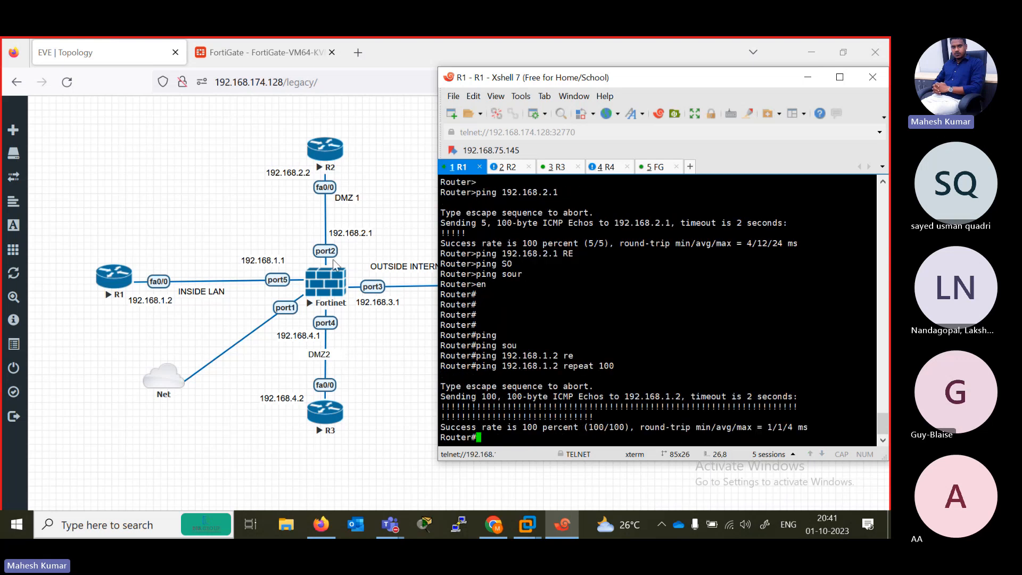
- Ping the firewall's port2 address, 192.168.2.1, with the default count from R1's privileged mode
key(Up)
text(.1)
key(Return)
- Ping 192.168.2.1 from R1 with a repeat count of 100
key(Up)
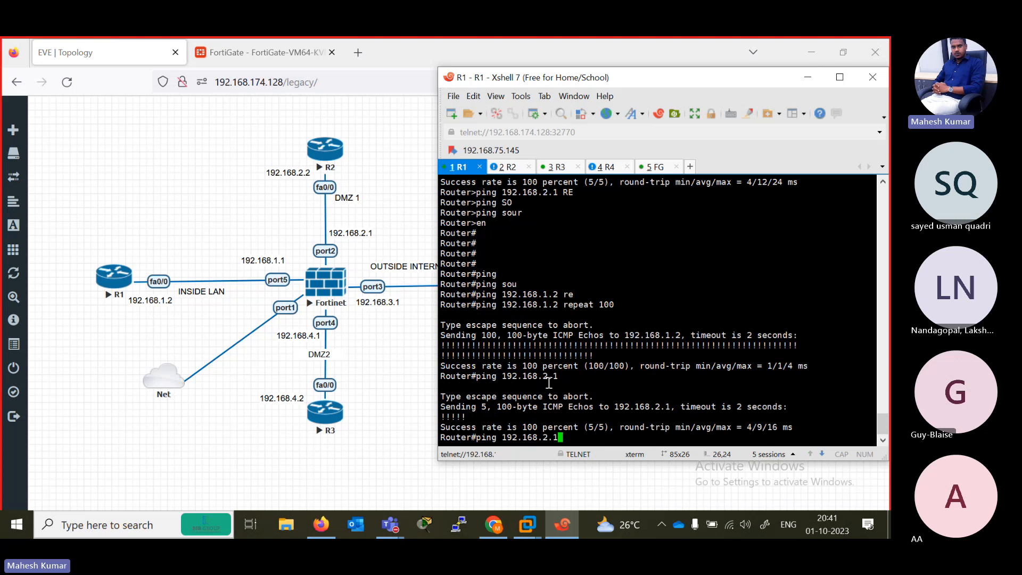
text(re)
key(Tab)
text(10)
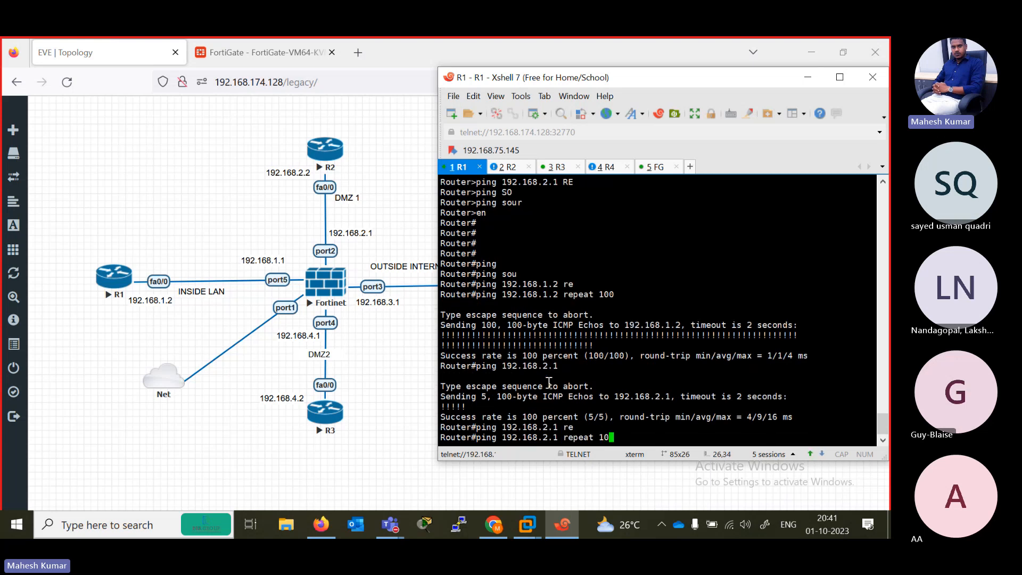
text(0)
key(Return)
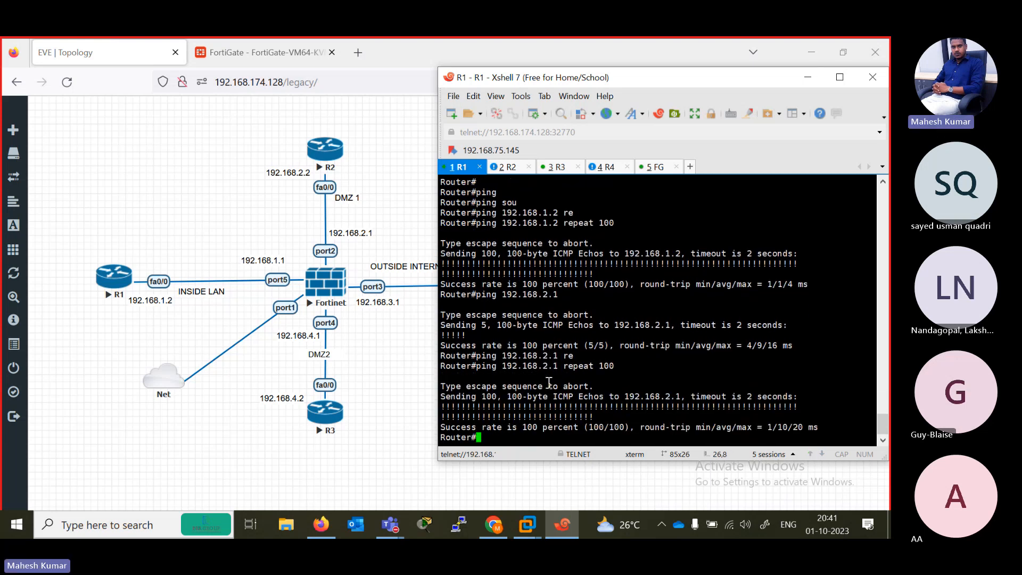
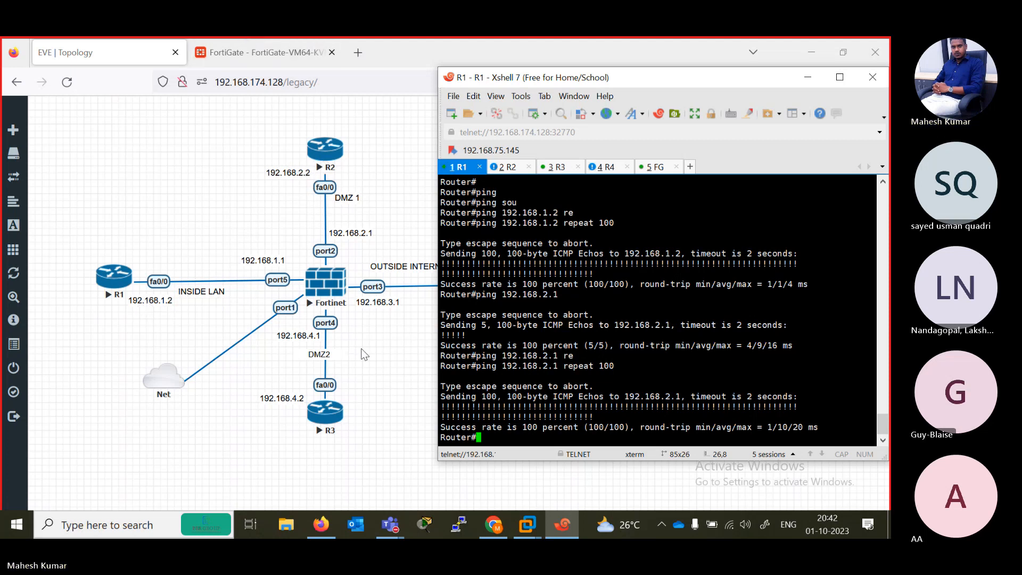
mouse_move(394, 530)
click(431, 458)
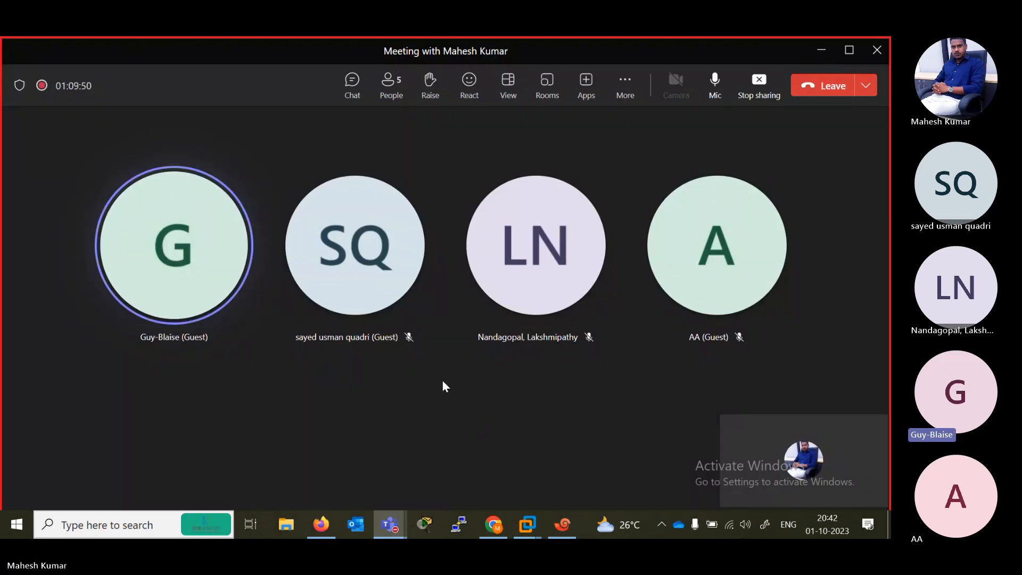
click(821, 50)
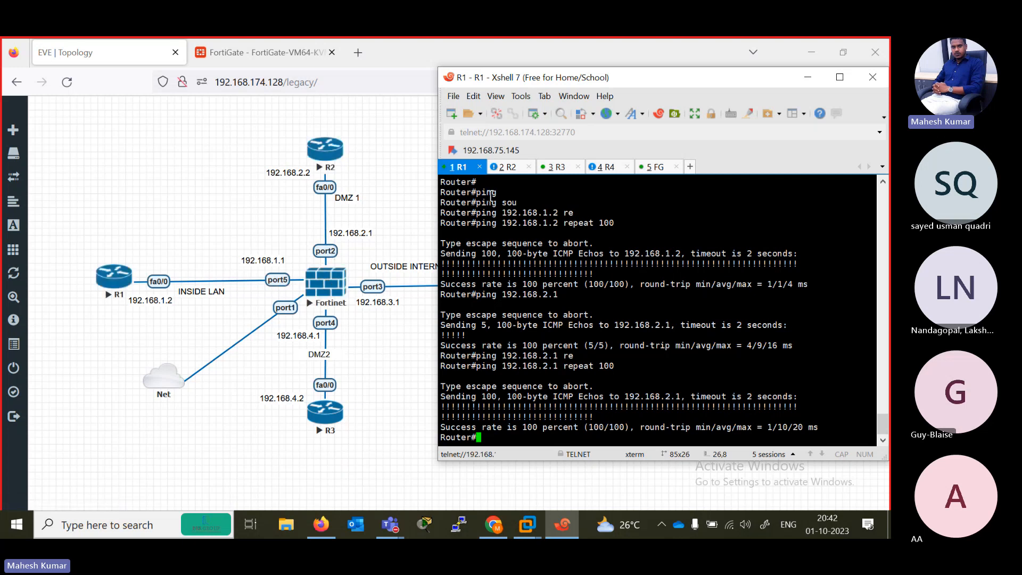
- Open the R2 router's console session and enter privileged EXEC mode
click(505, 167)
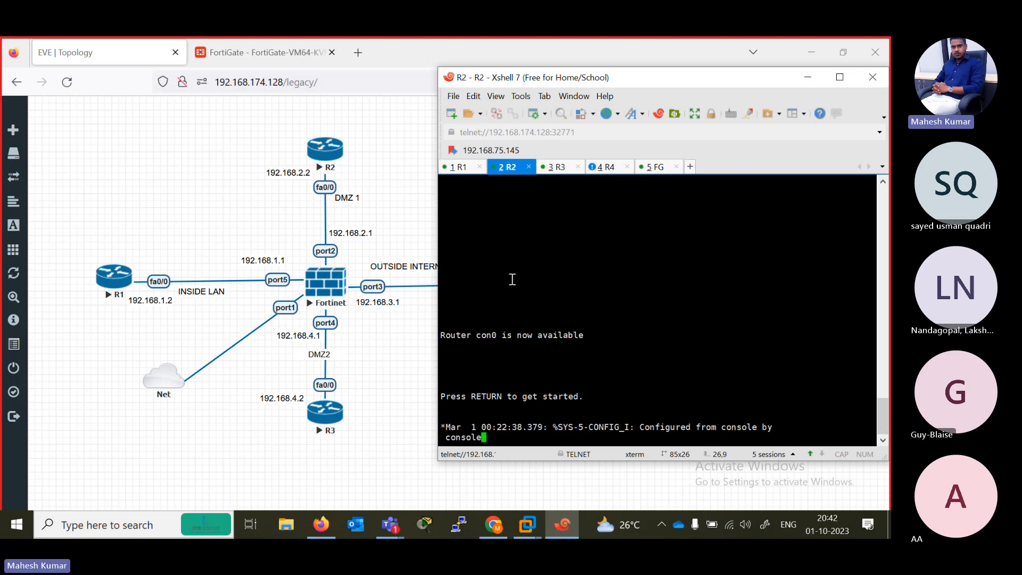
key(Return)
key(Return)
key(Return)
key(Return)
key(Return)
key(Return)
key(Return)
key(Return)
key(Return)
key(Return)
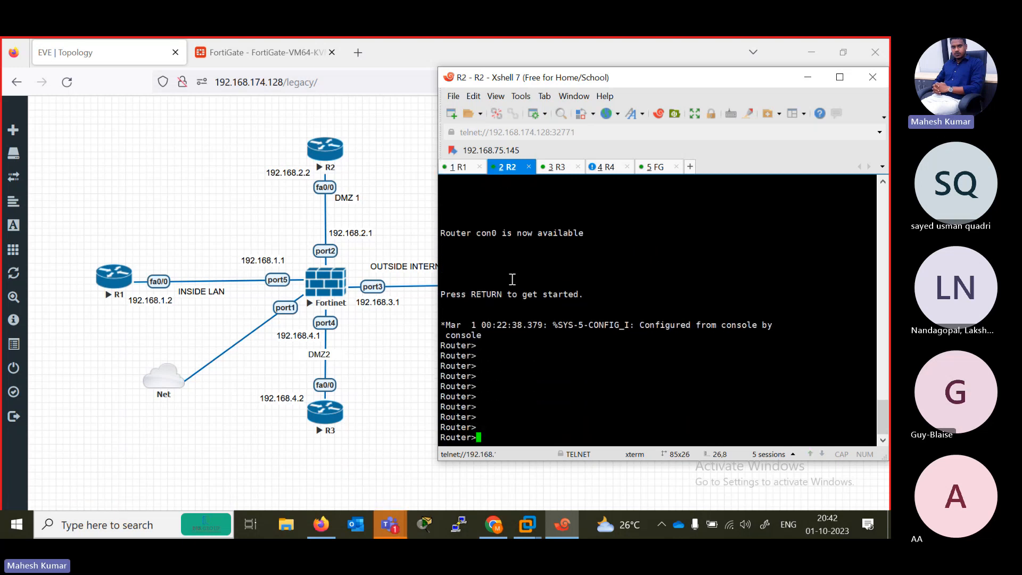
text(en)
key(Return)
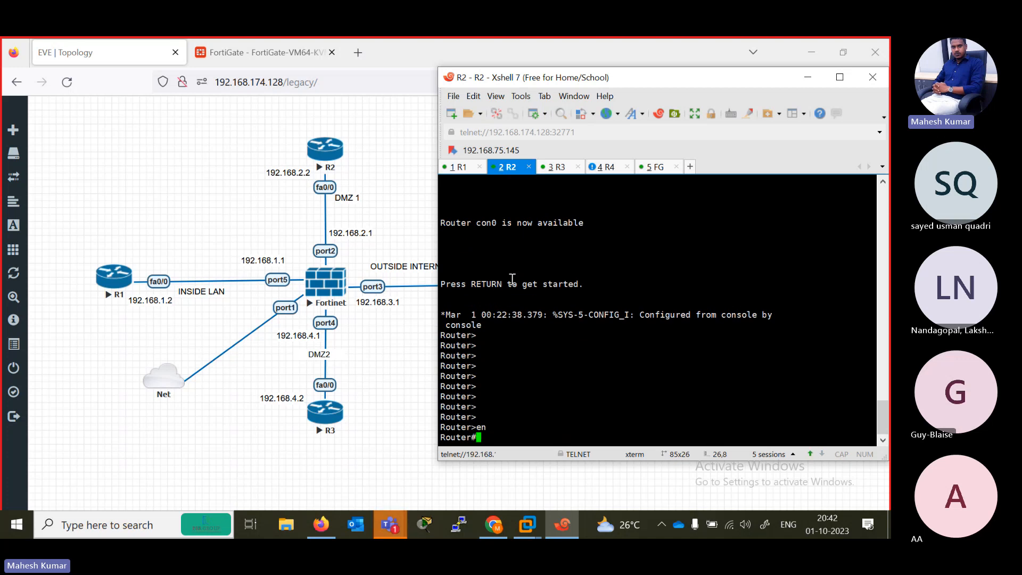
text(con)
key(Return)
key(Return)
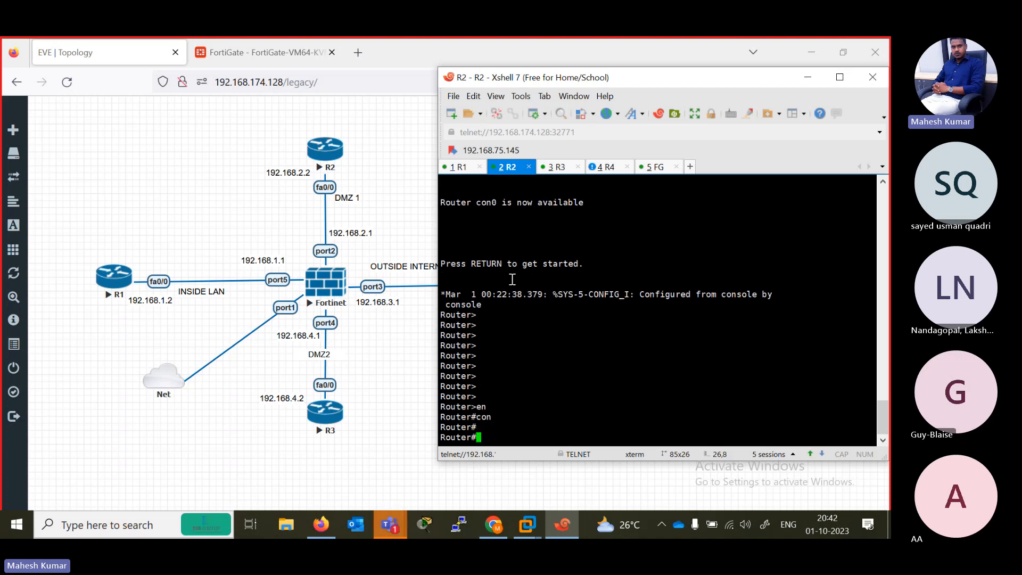
key(Return)
key(Return)
key(Return)
key(Return)
key(Return)
key(Return)
key(Return)
key(Return)
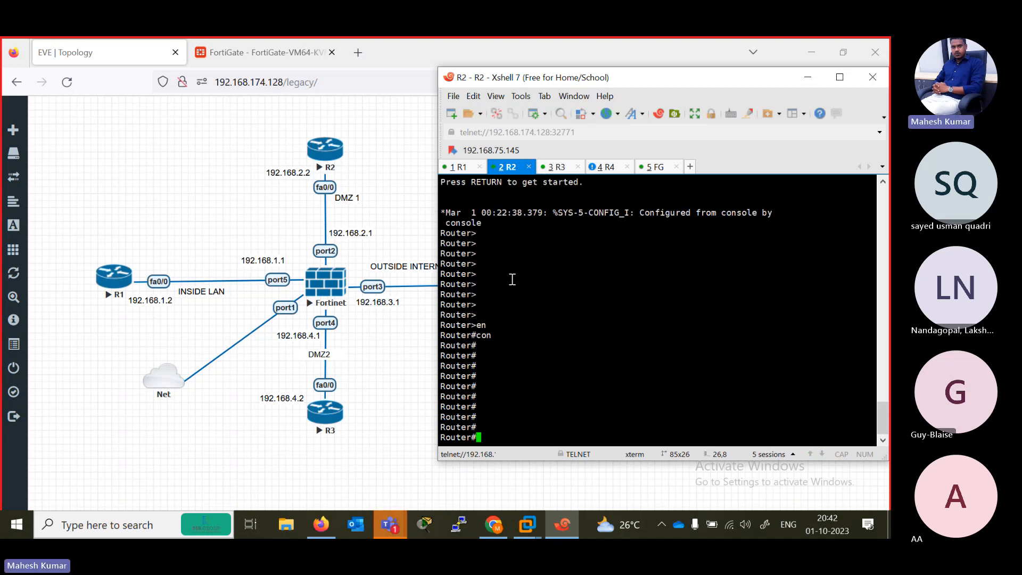
- Ping the firewall's port5 address, 192.168.1.1, from R2 with the default count
text(pi)
key(Tab)
text(192.168)
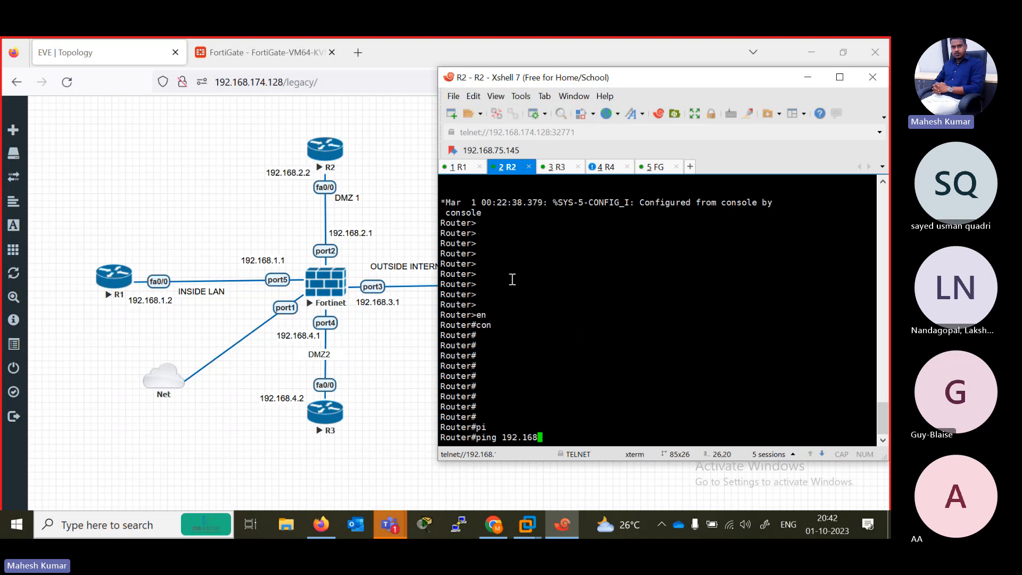
text(.1.1)
key(Return)
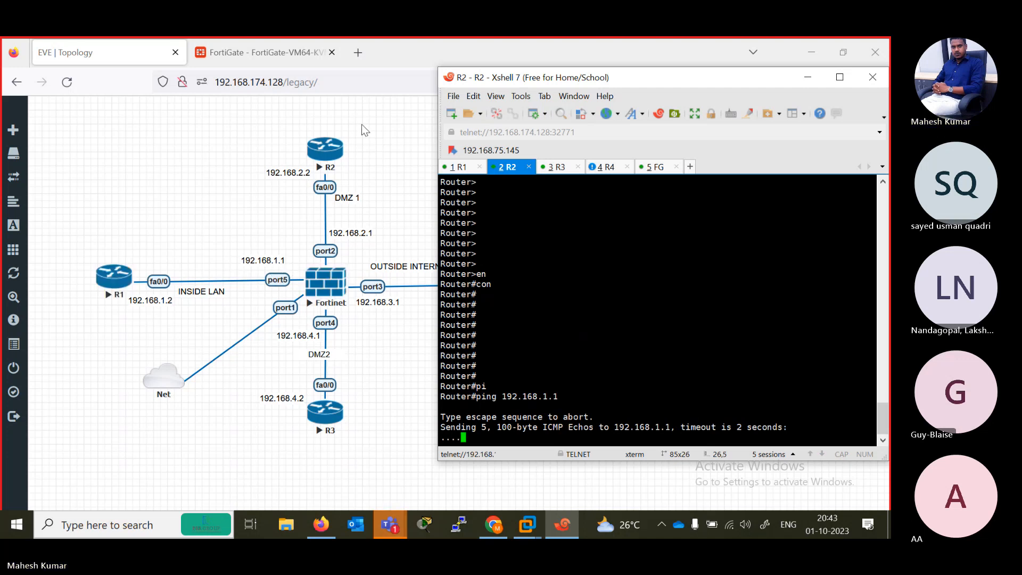
- Start a new FortiGate firewall policy and name it R2-R1
click(286, 47)
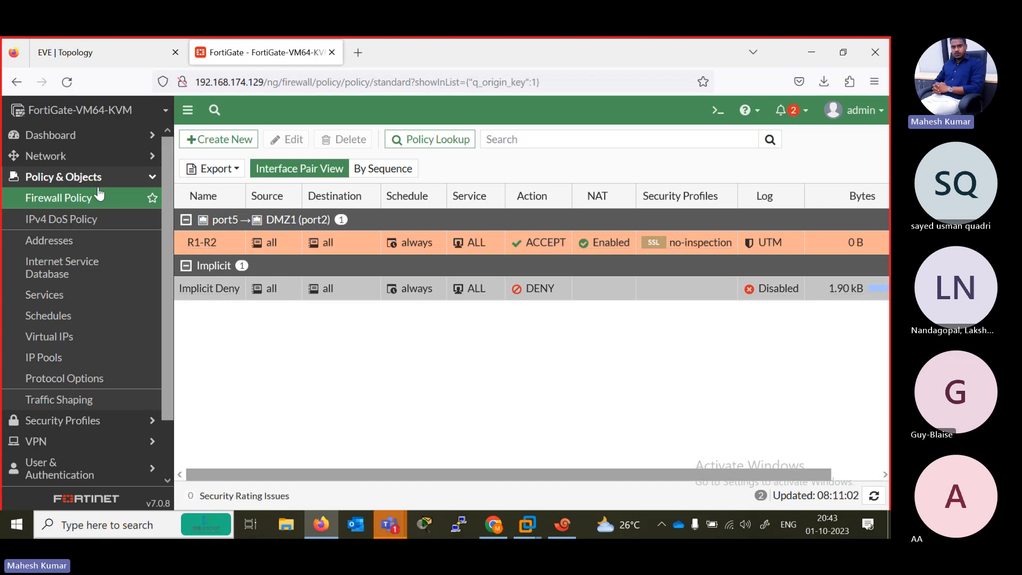
click(218, 140)
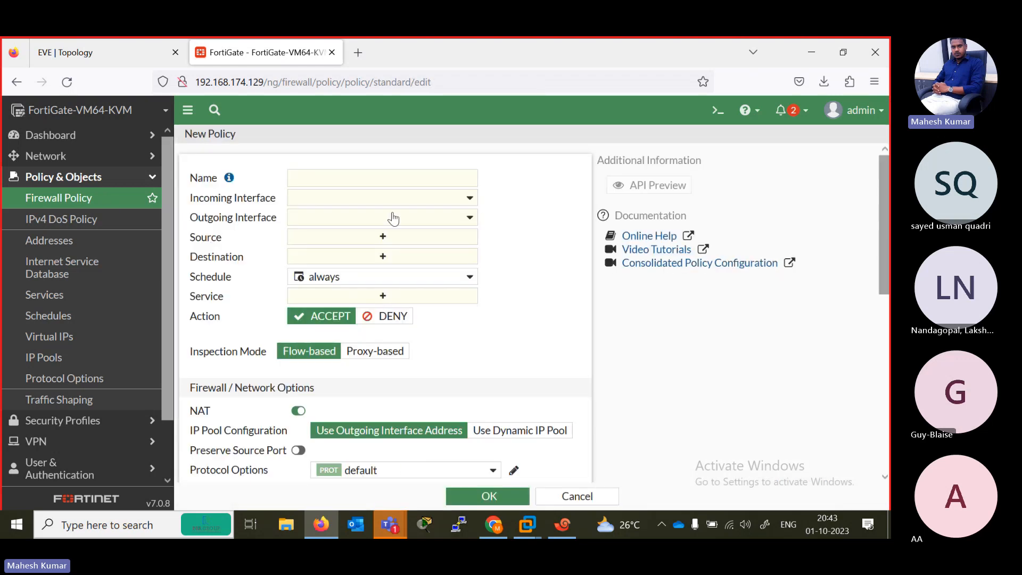
click(327, 186)
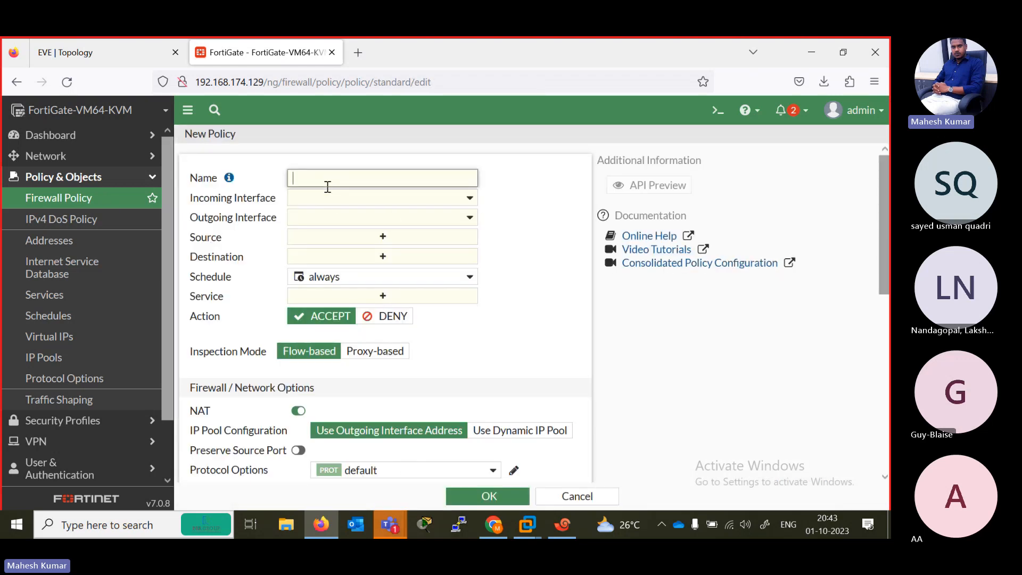
text(R2.)
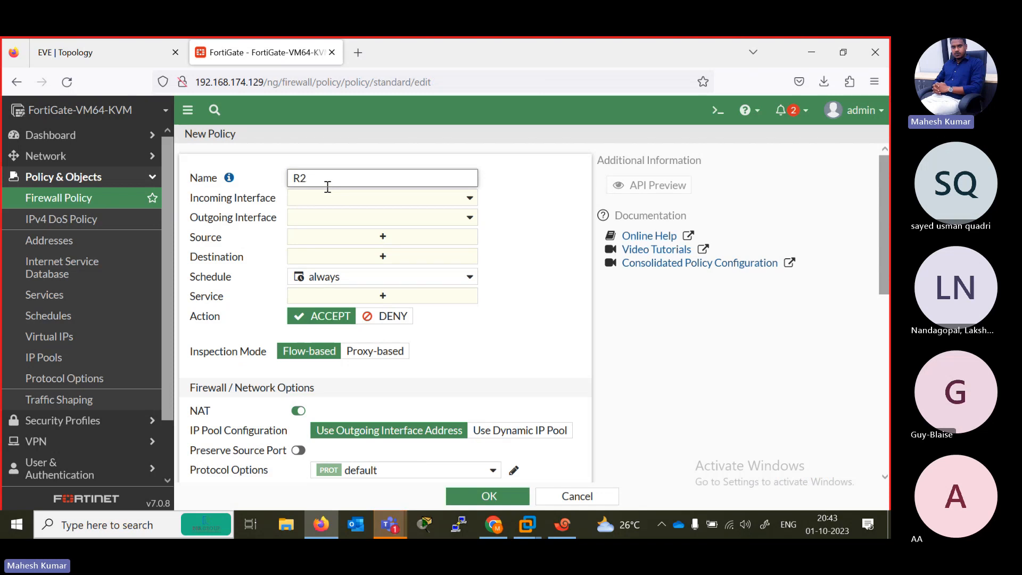
key(BackSpace)
text(-R1)
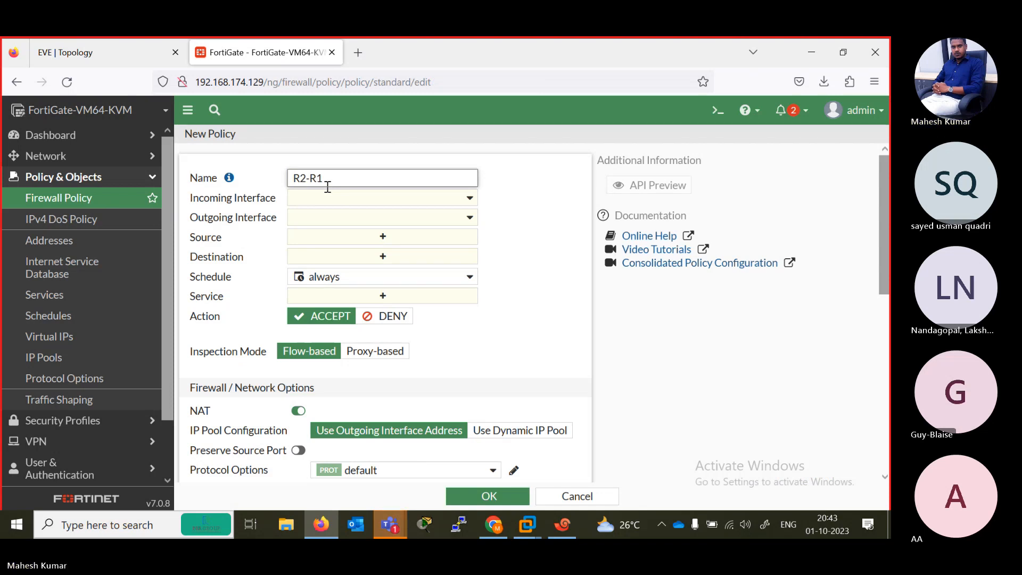
- Set the R2-R1 policy's incoming interface to DMZ1 (port2) and its outgoing interface to port5
click(453, 198)
click(360, 272)
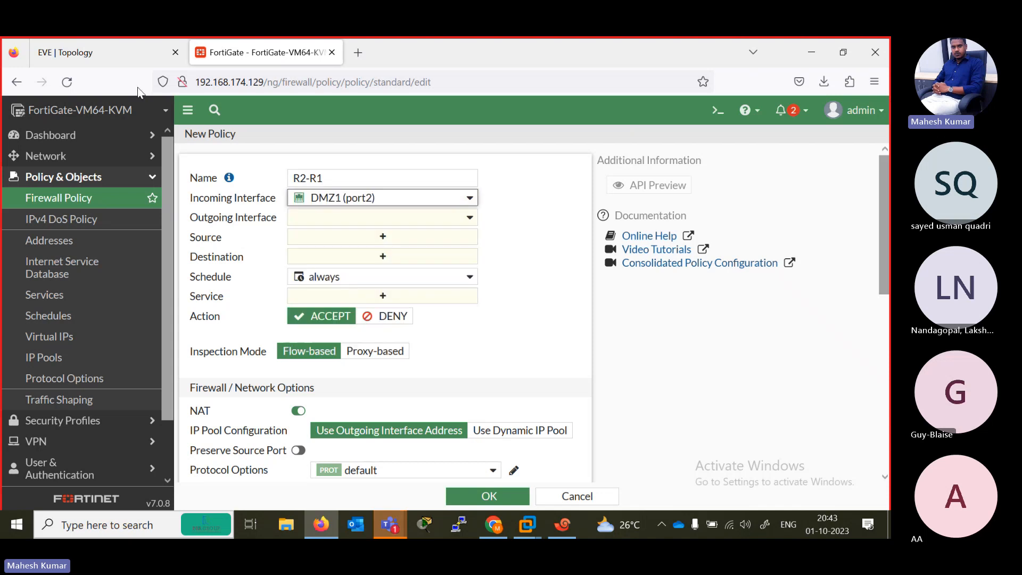
click(133, 51)
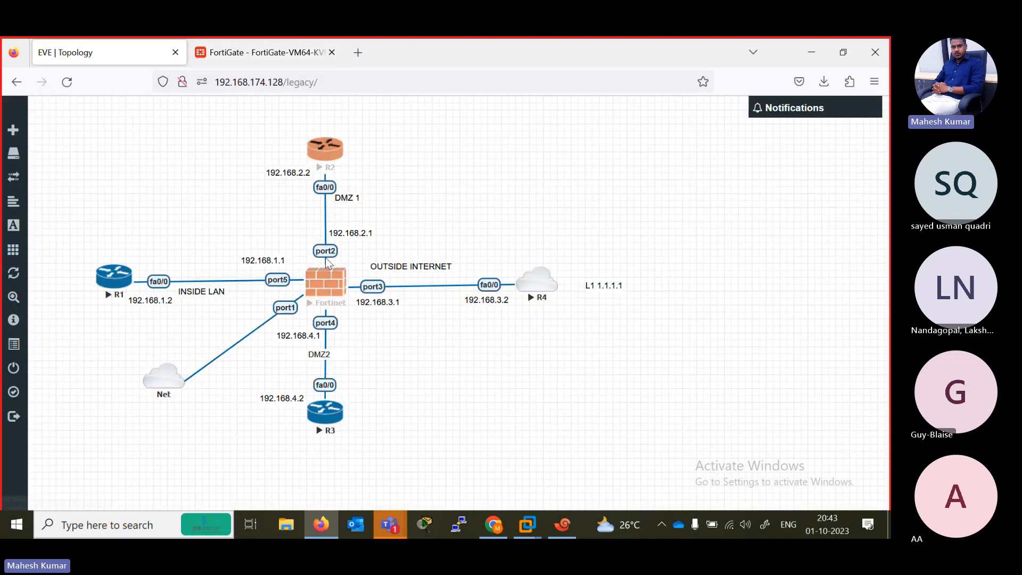
click(238, 60)
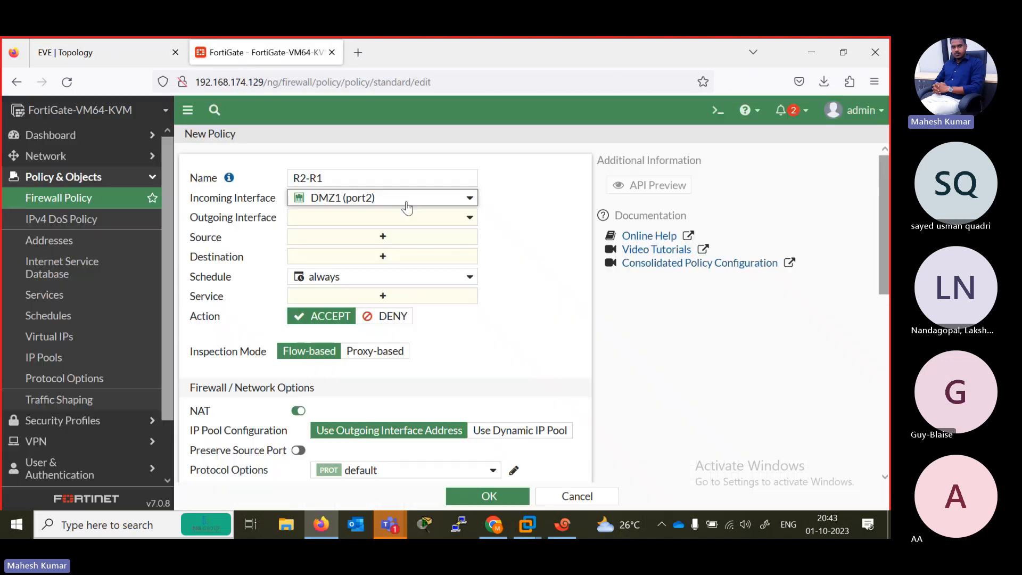
click(447, 218)
click(355, 299)
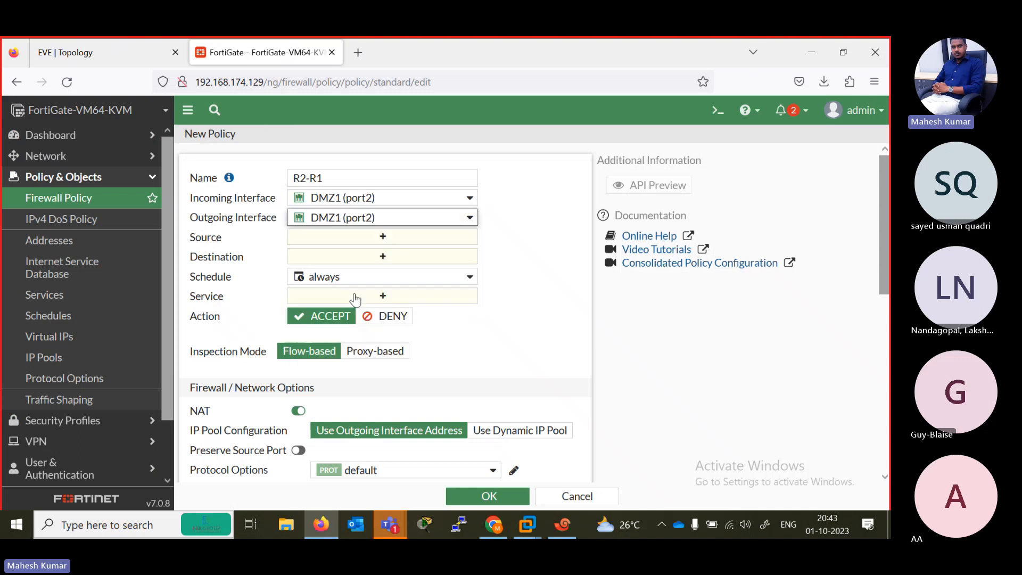
click(455, 219)
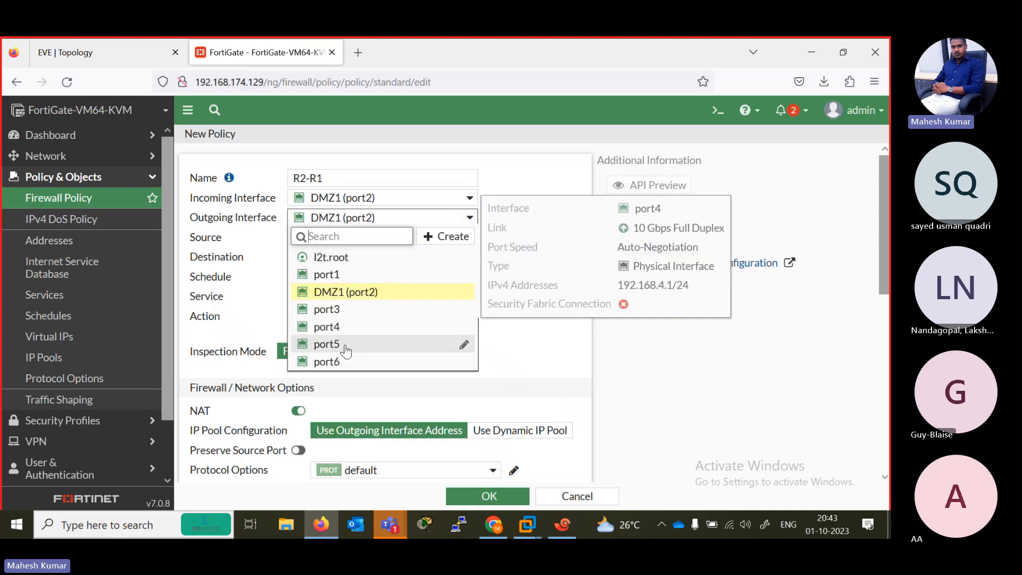
click(330, 344)
- Set the policy's source and destination to all and its service to ALL, and save the policy
click(386, 238)
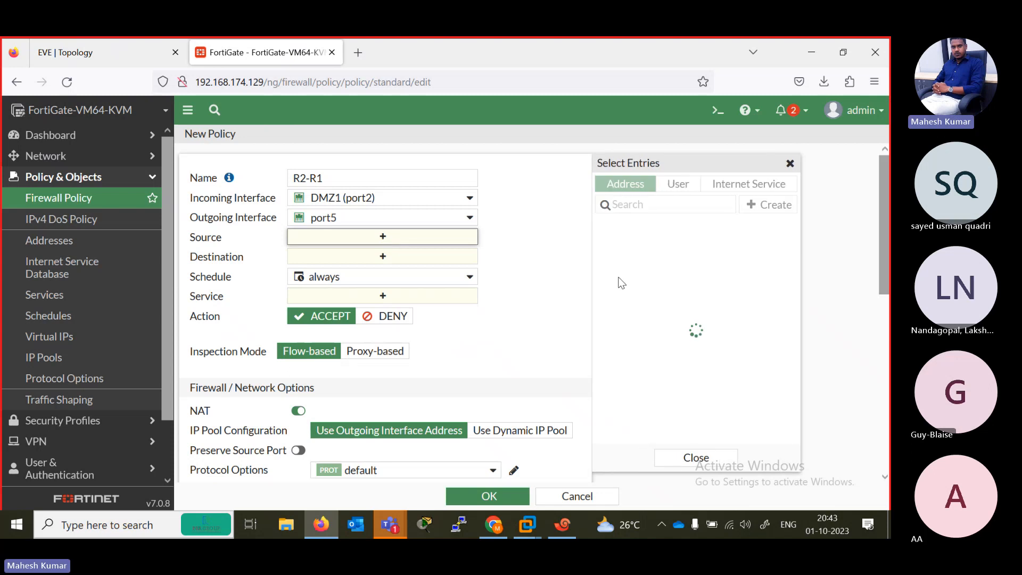
click(621, 261)
click(412, 278)
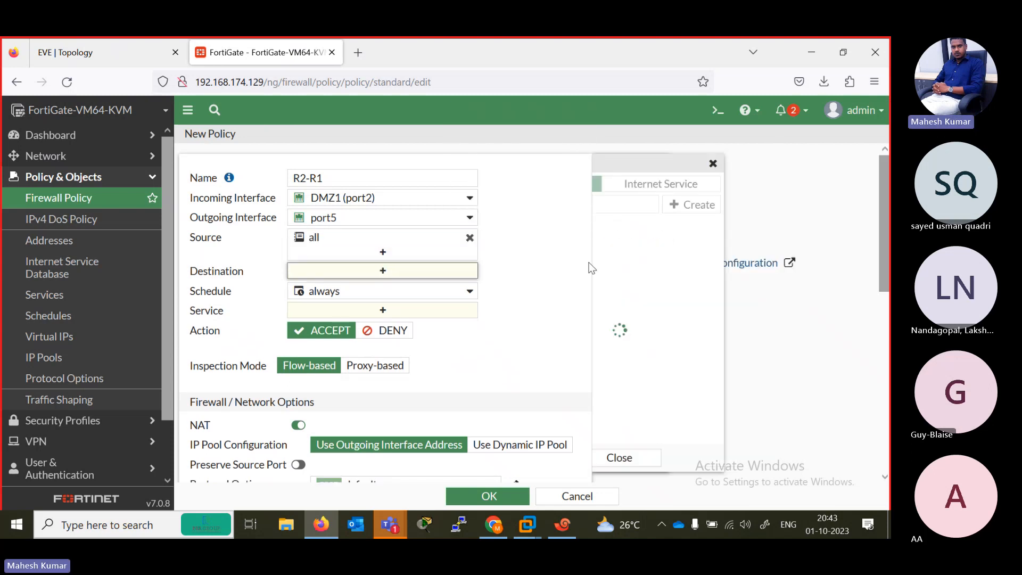
click(633, 261)
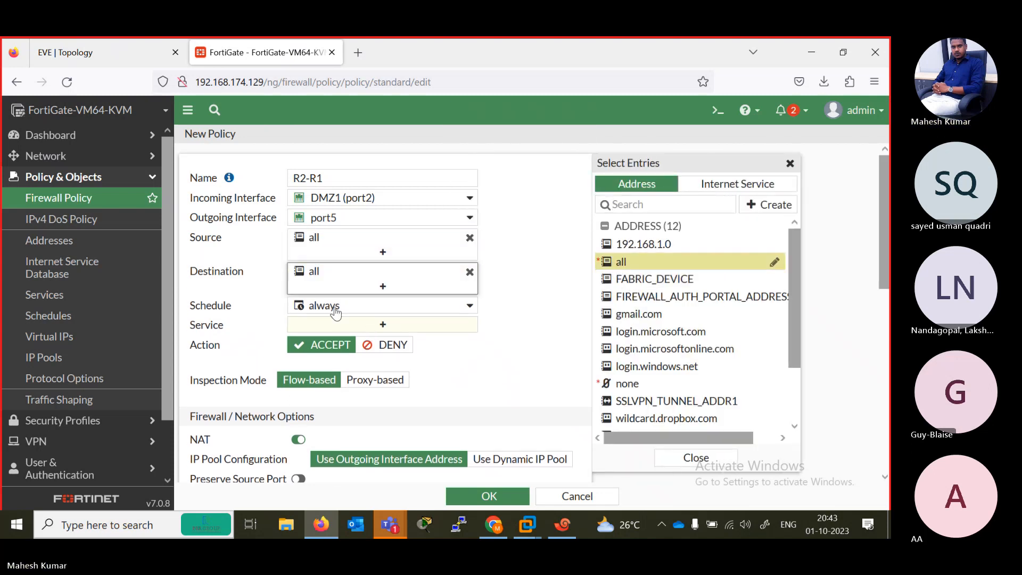
click(382, 324)
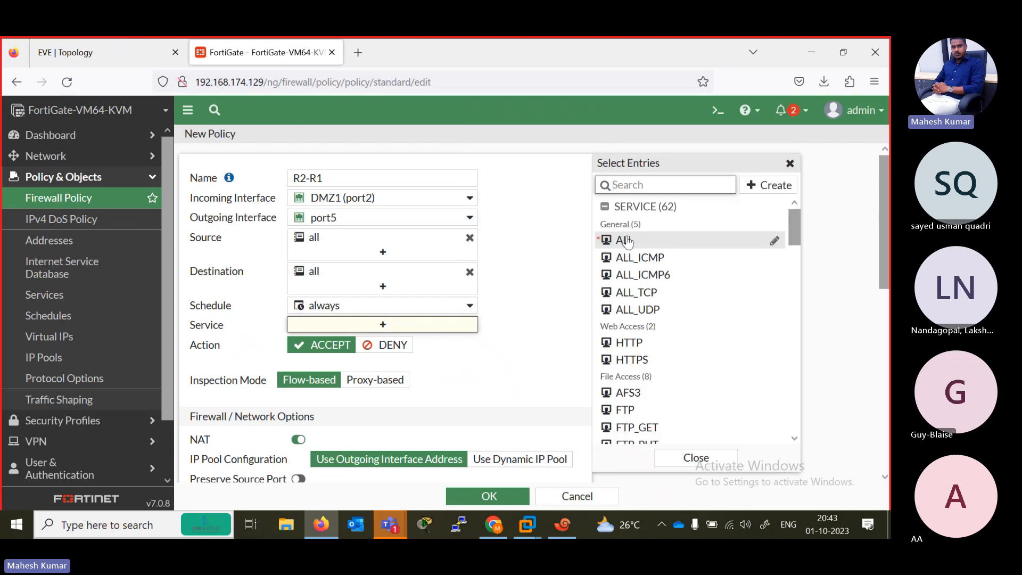
click(627, 240)
click(508, 327)
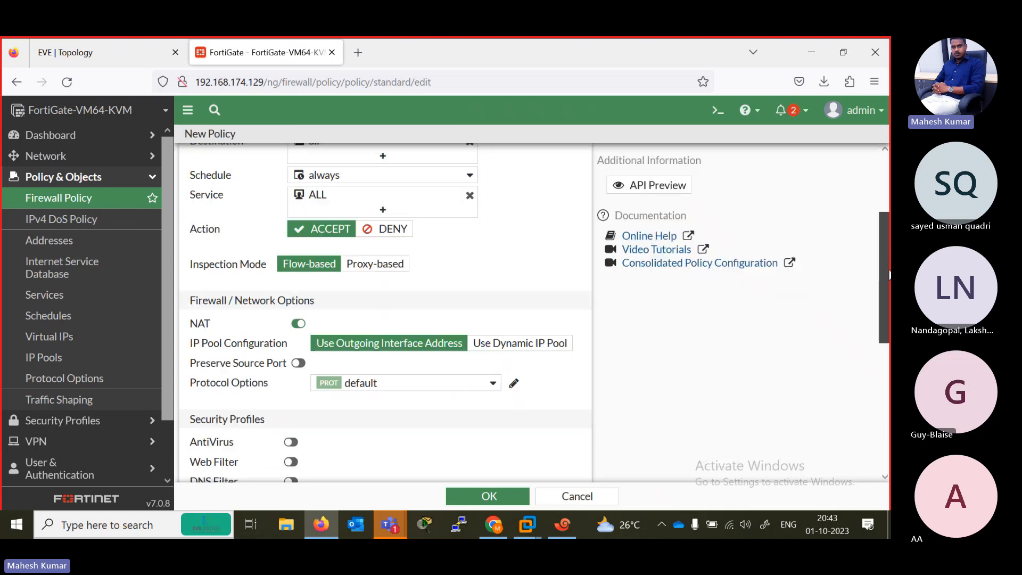
scroll(479, 319, down, 3)
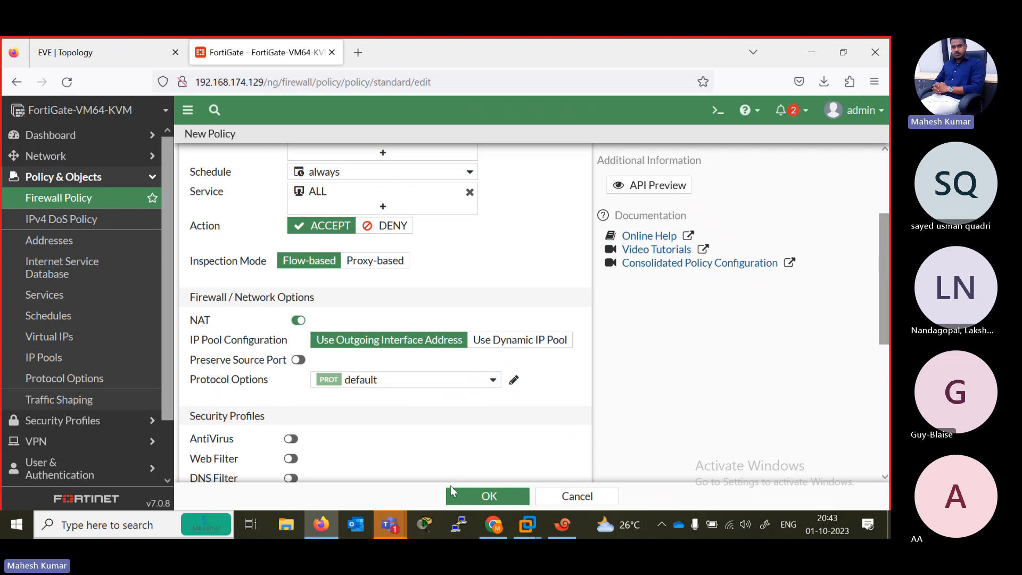
click(473, 498)
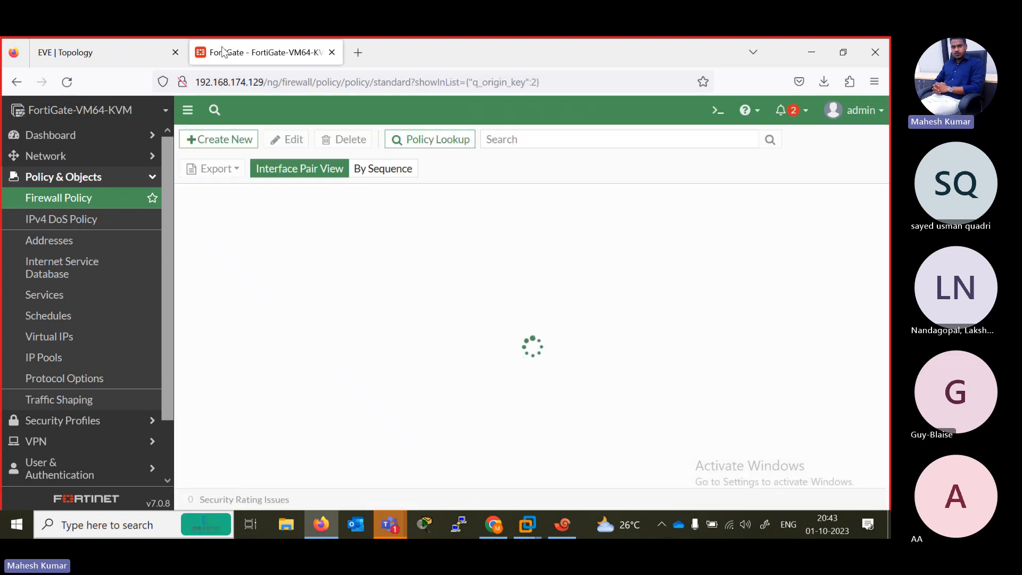
- Switch to R2's console in Xshell and repeat the ping to 192.168.1.1
click(107, 47)
click(565, 524)
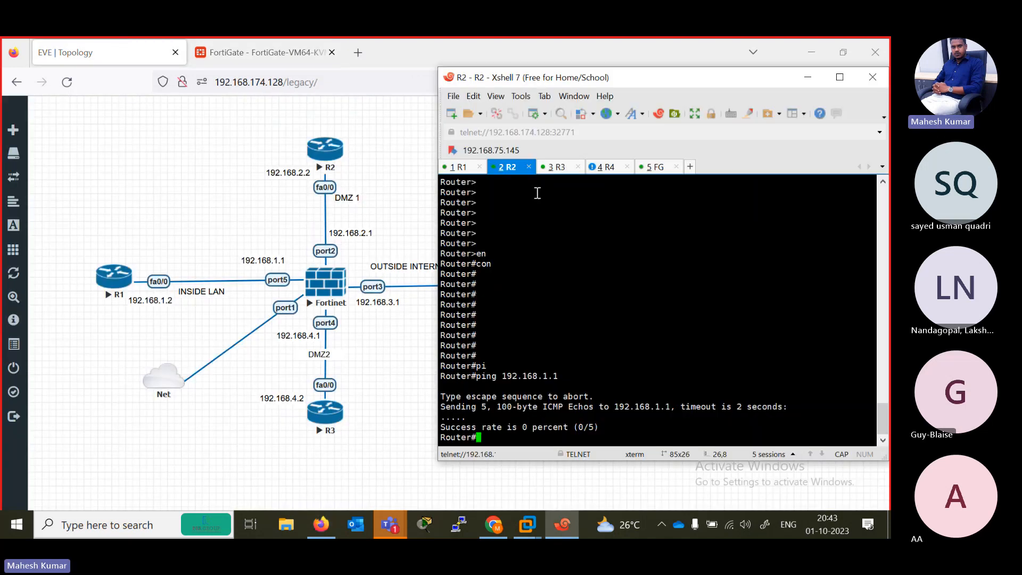
key(Up)
key(Return)
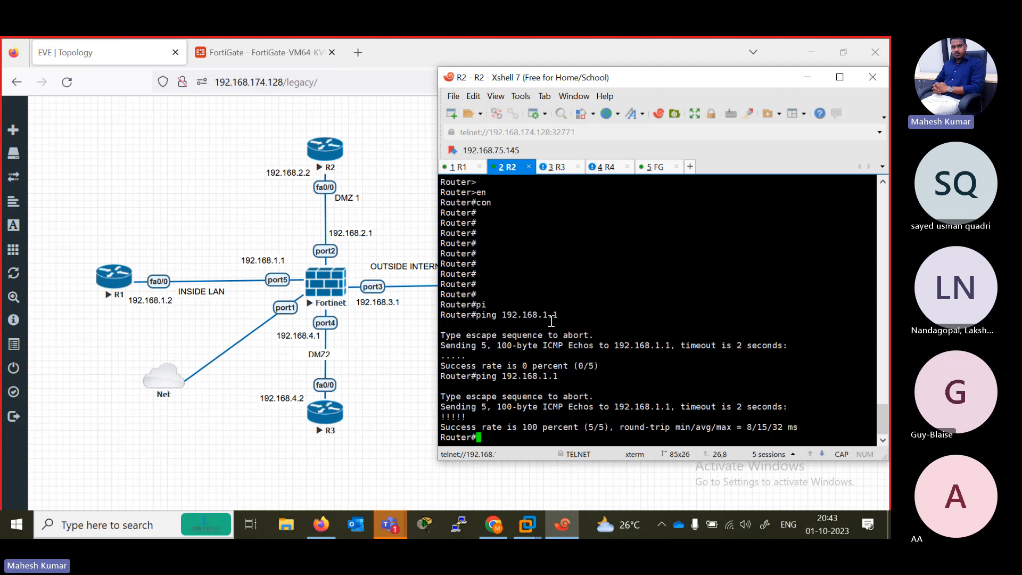
- Ping R1's fa0/0 address, 192.168.1.2, from R2 with the default count
key(Up)
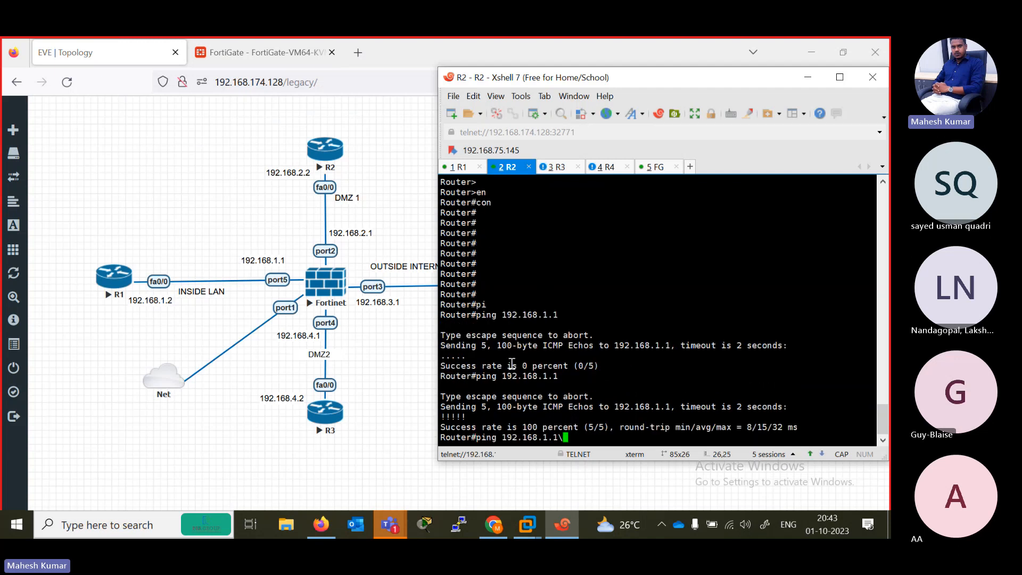
text(2)
key(Return)
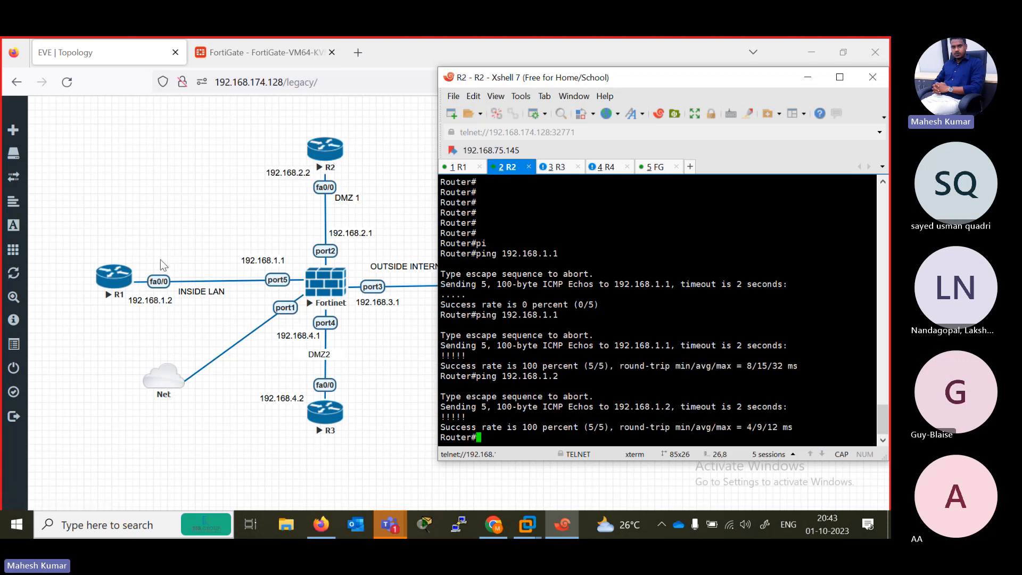
click(157, 340)
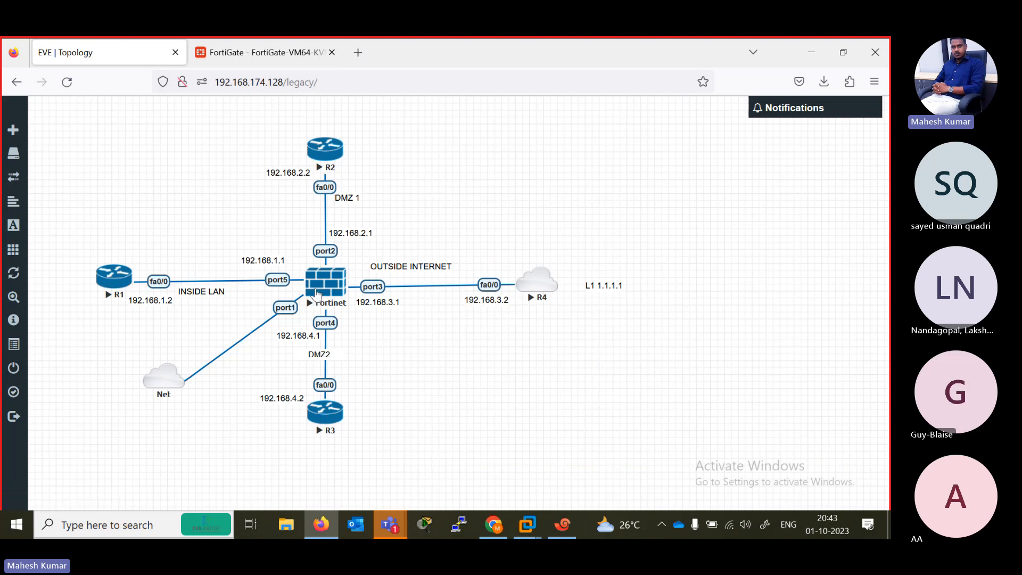
click(254, 52)
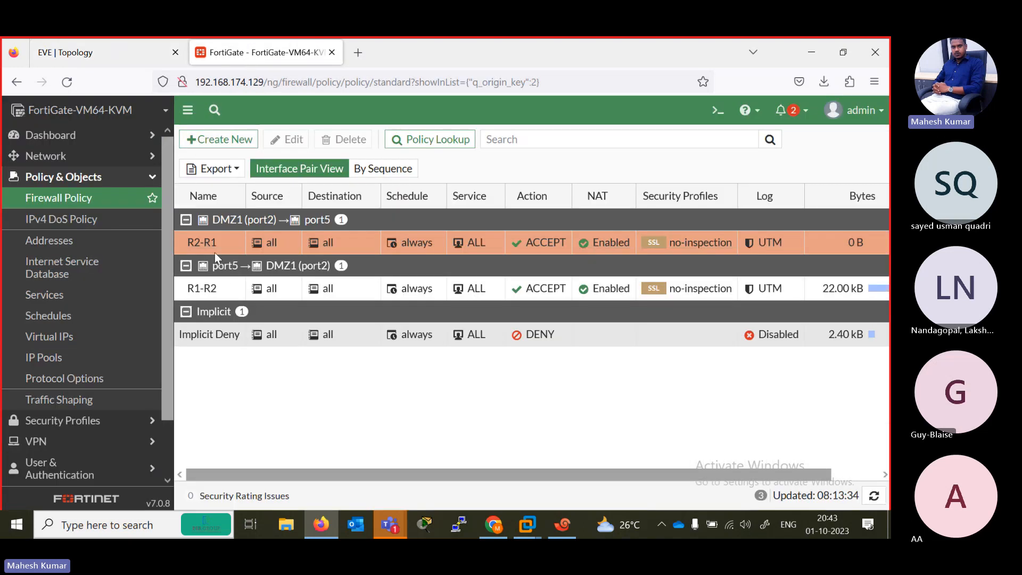
click(212, 139)
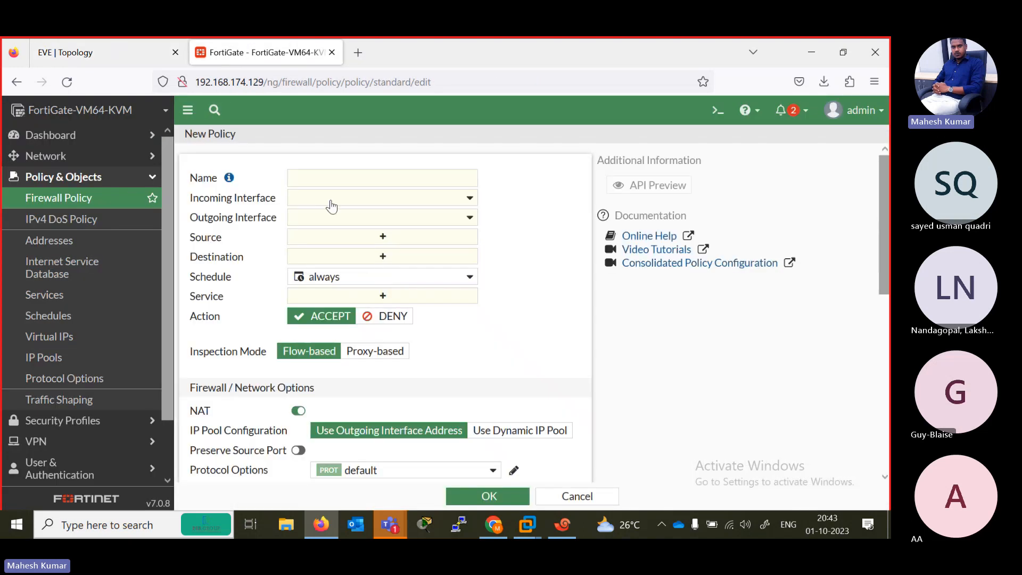
click(316, 174)
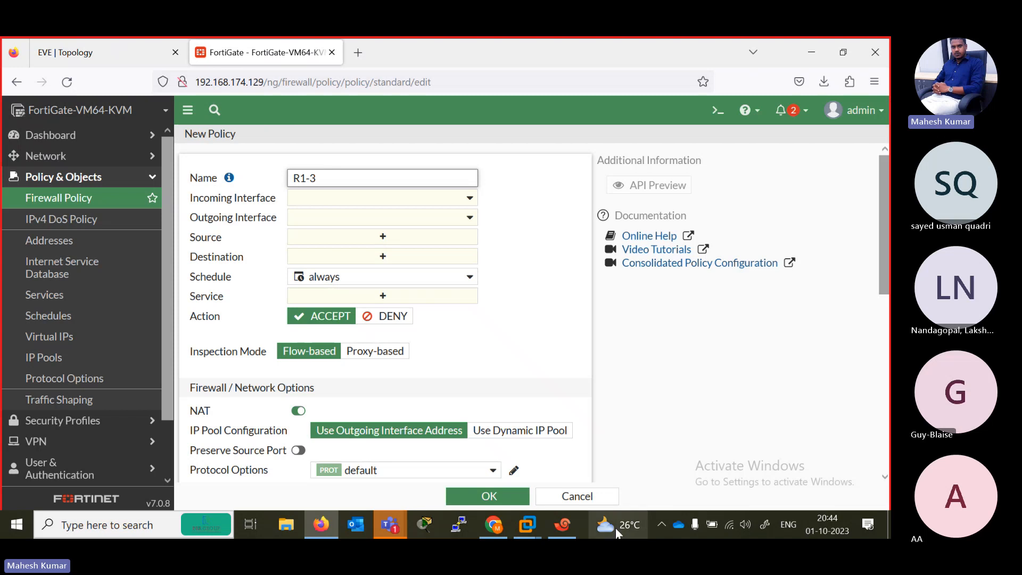
click(574, 496)
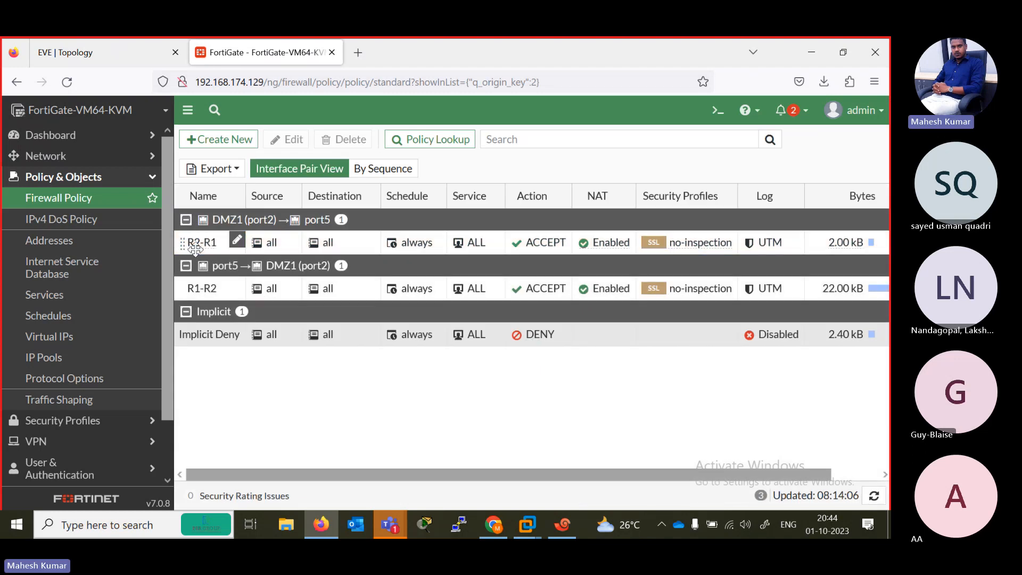
- Enable the Multiple Interface Policies feature in the system's feature visibility settings and apply the change
click(196, 246)
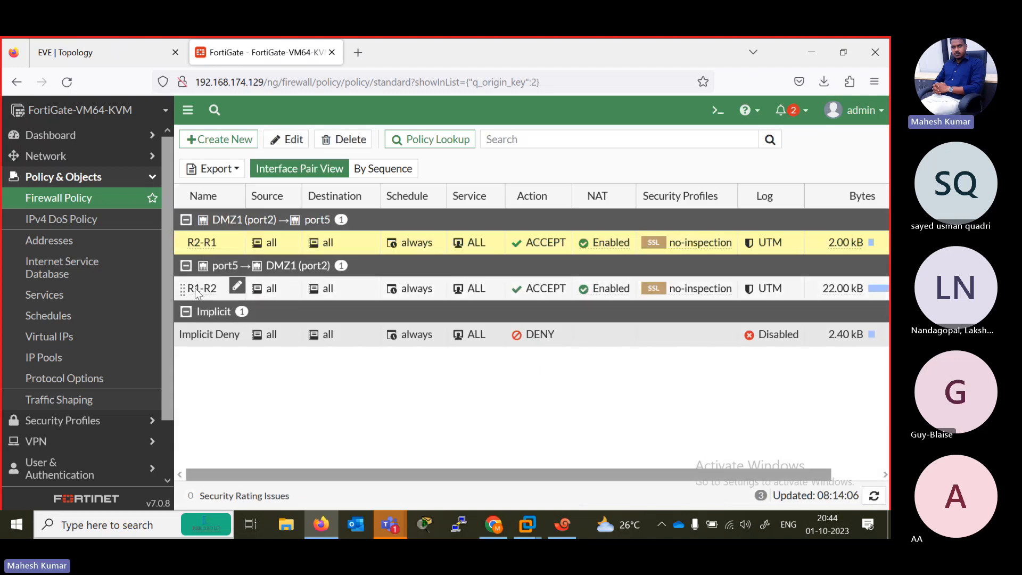
ctrl+click(197, 290)
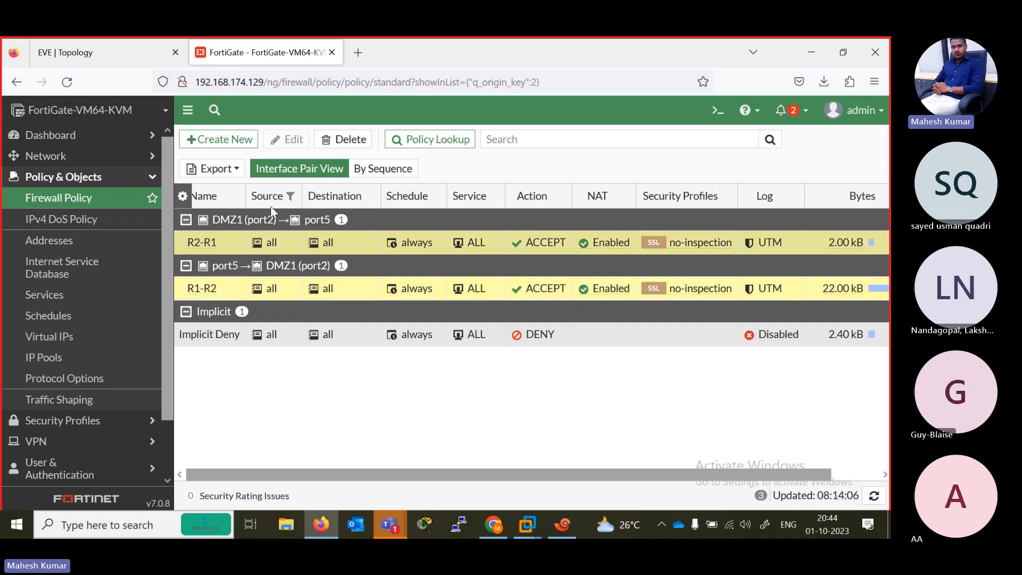
scroll(165, 458, down, 2)
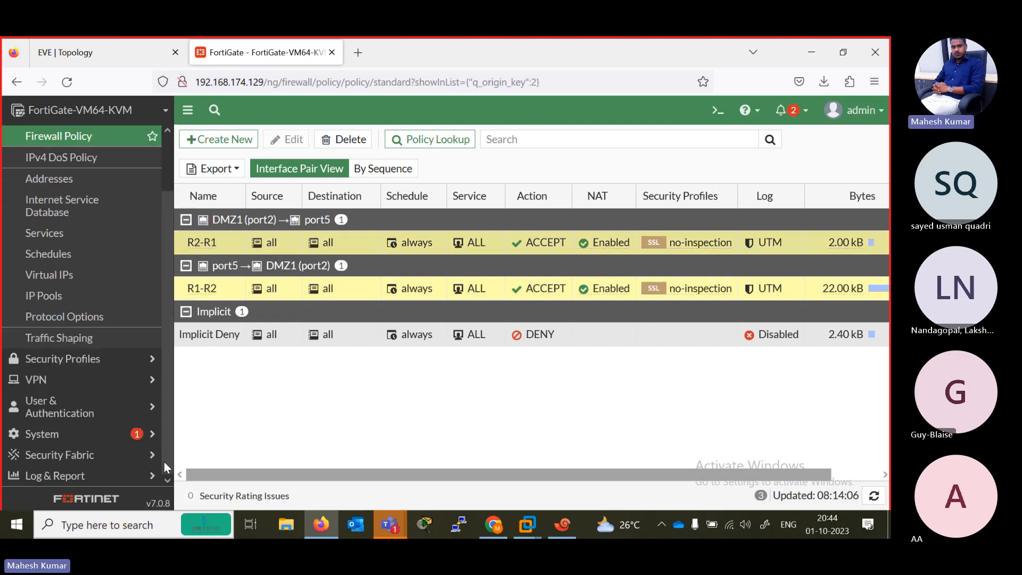
click(54, 438)
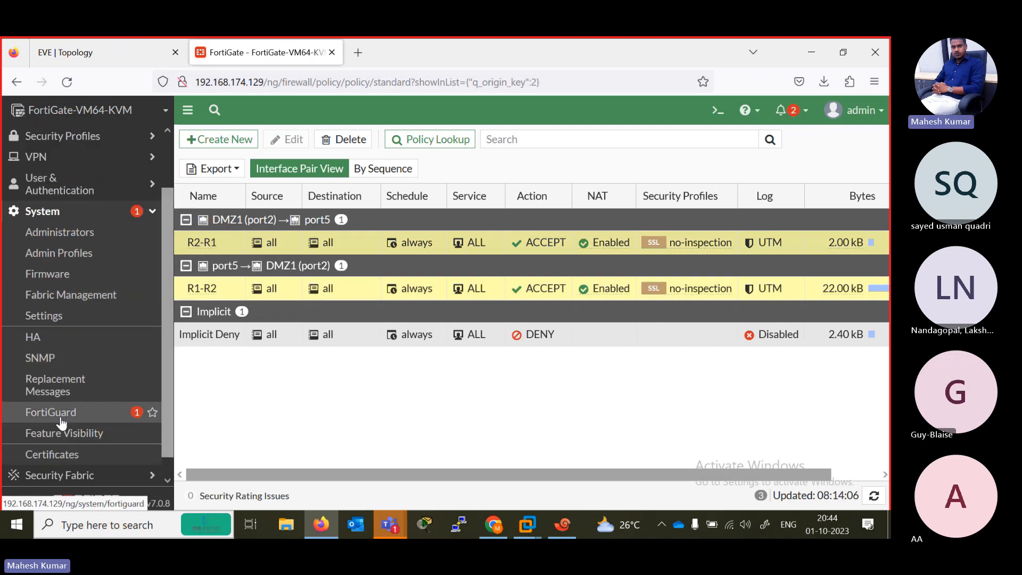
click(70, 439)
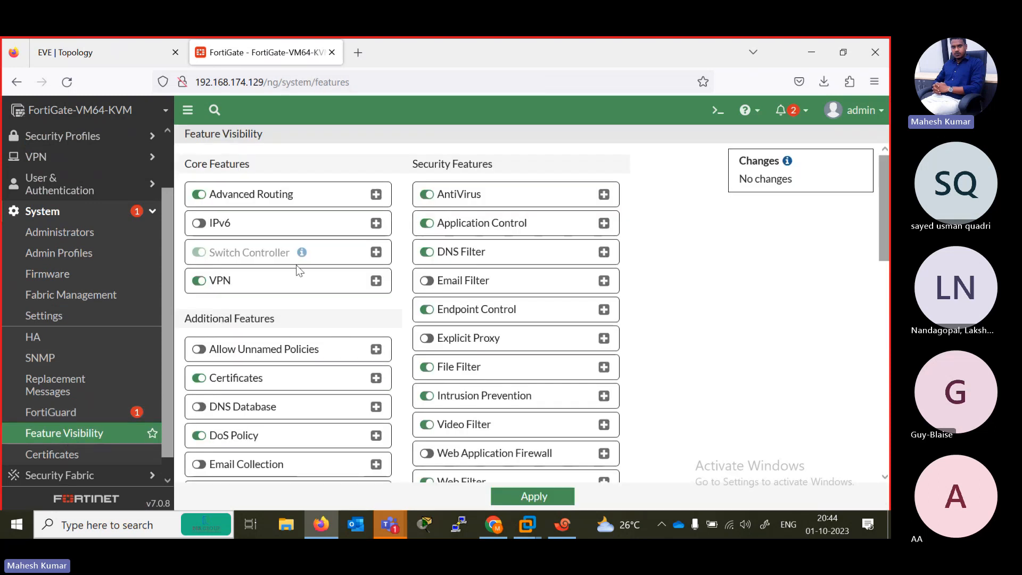
scroll(285, 410, down, 5)
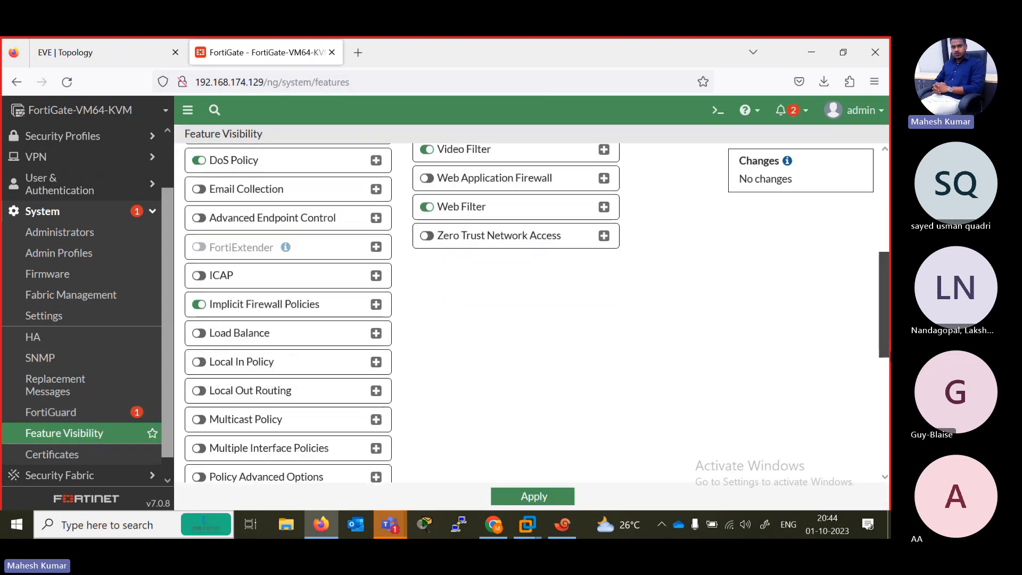
scroll(304, 353, down, 2)
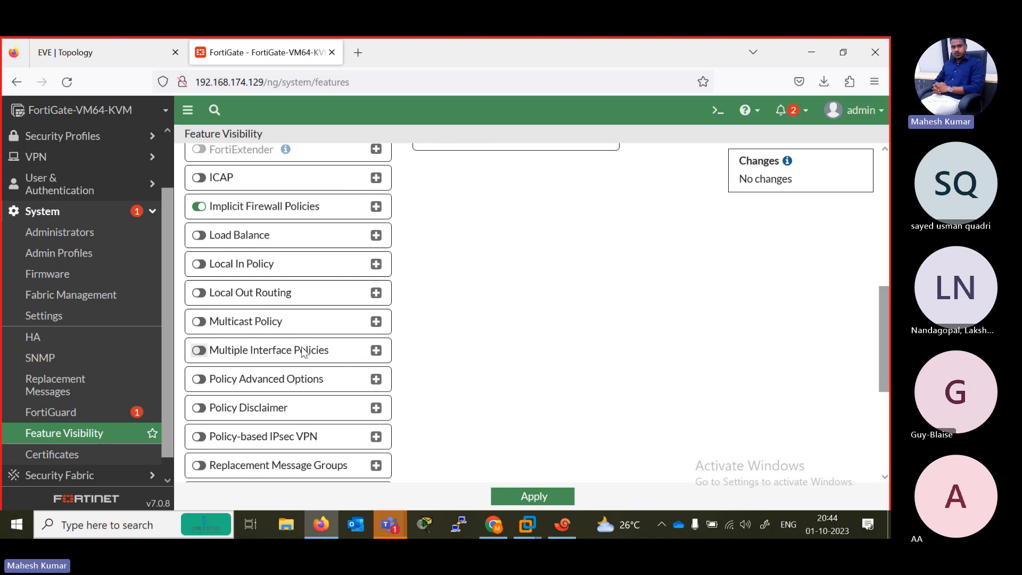
click(200, 351)
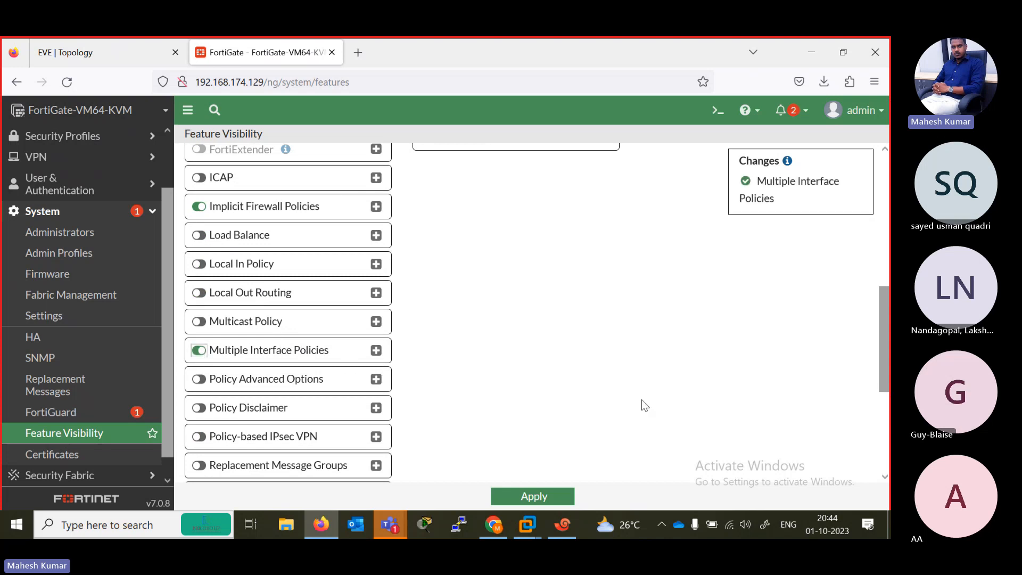
scroll(645, 415, down, 4)
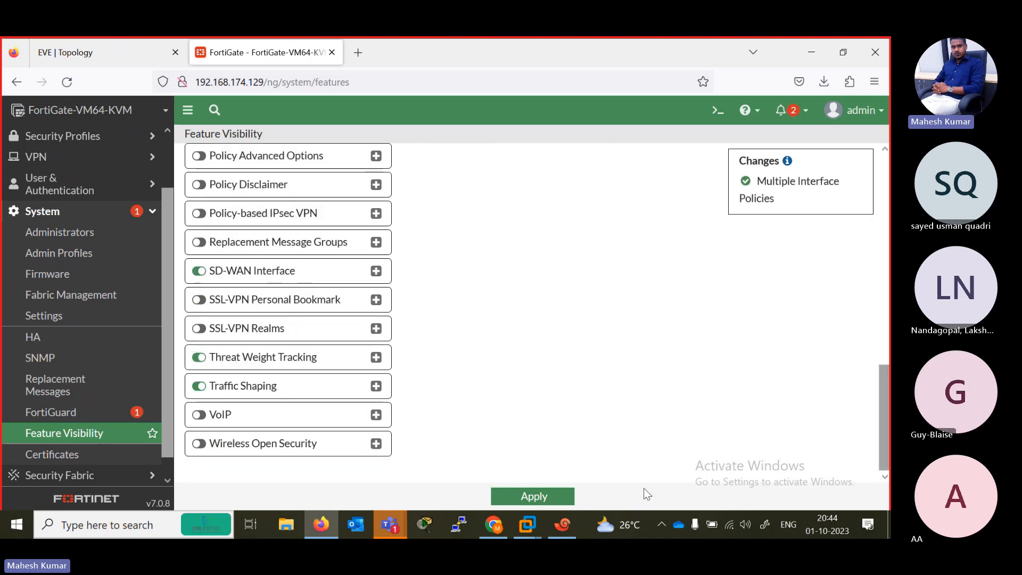
click(549, 498)
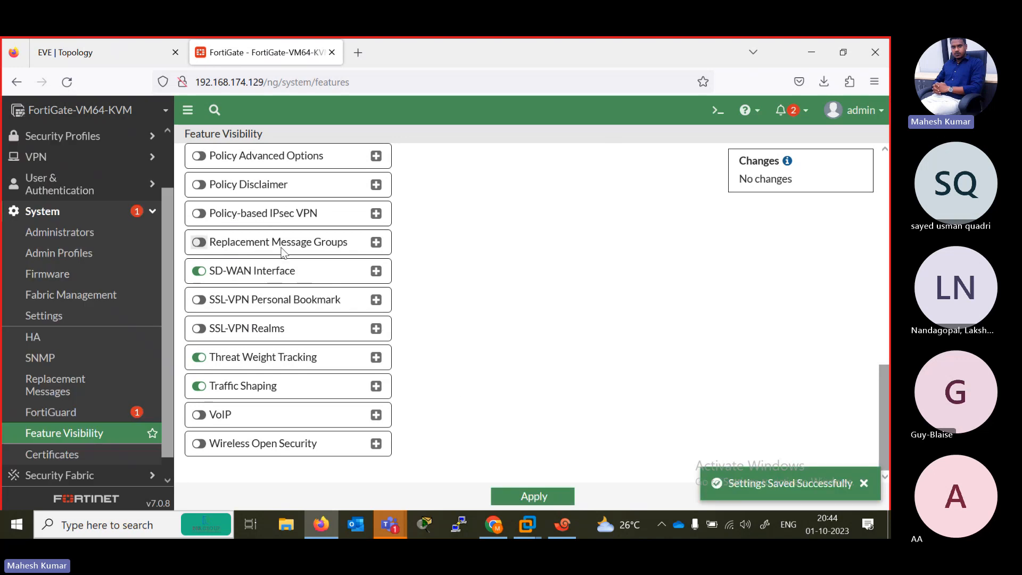
- Delete the R2-R1 and R1-R2 firewall policies
scroll(85, 159, up, 3)
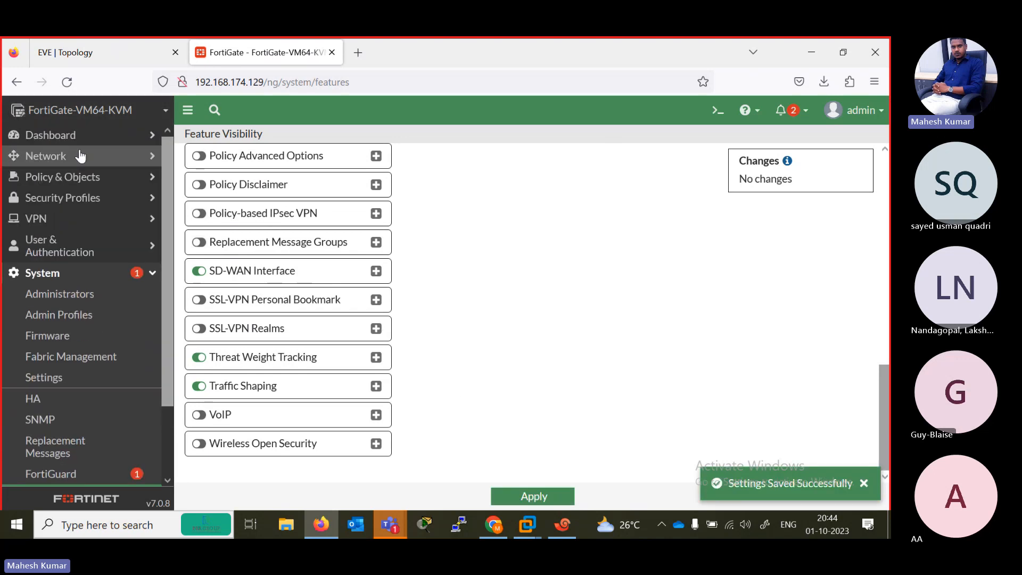
click(75, 179)
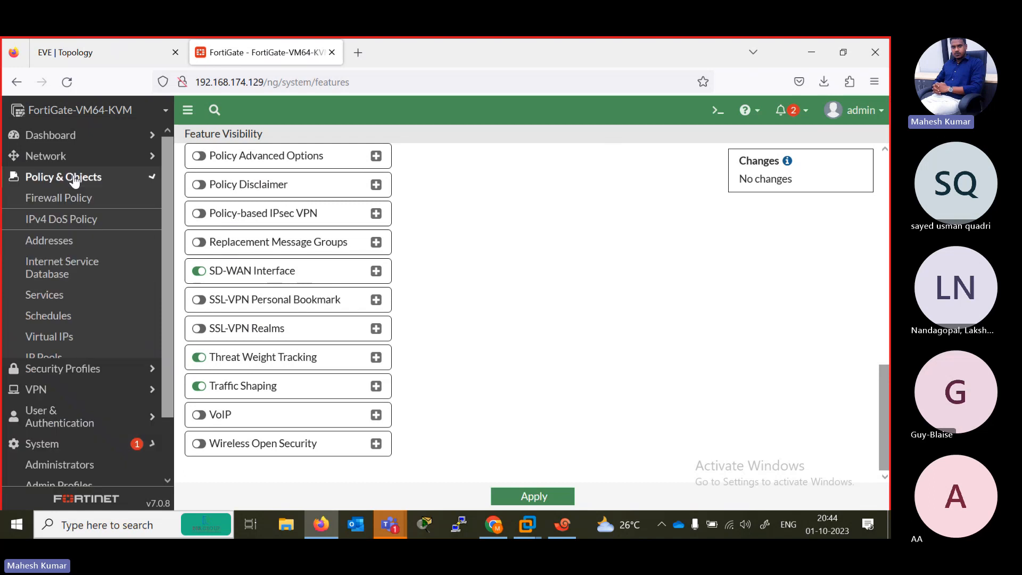
click(75, 200)
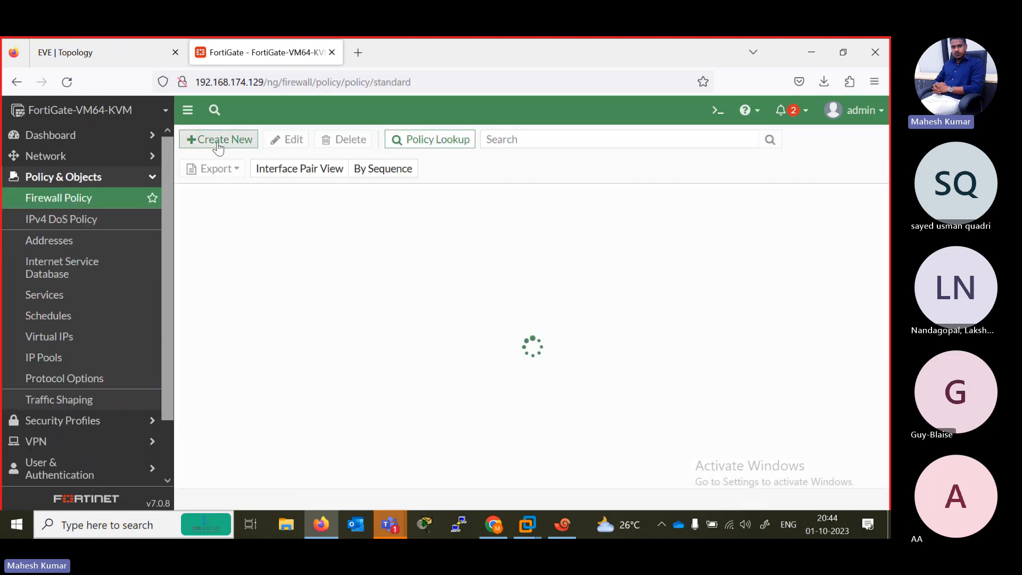
click(227, 242)
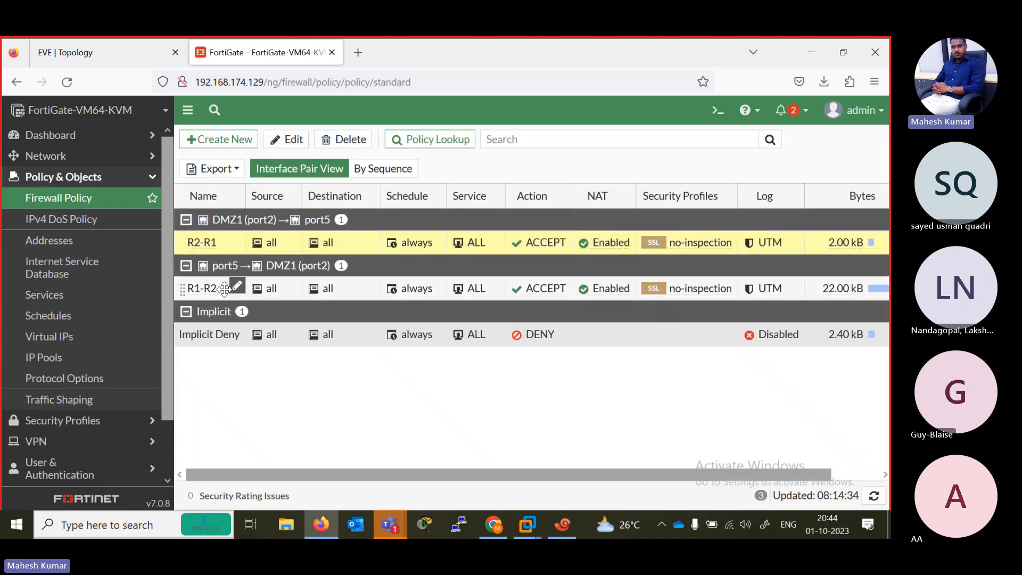
ctrl+click(223, 290)
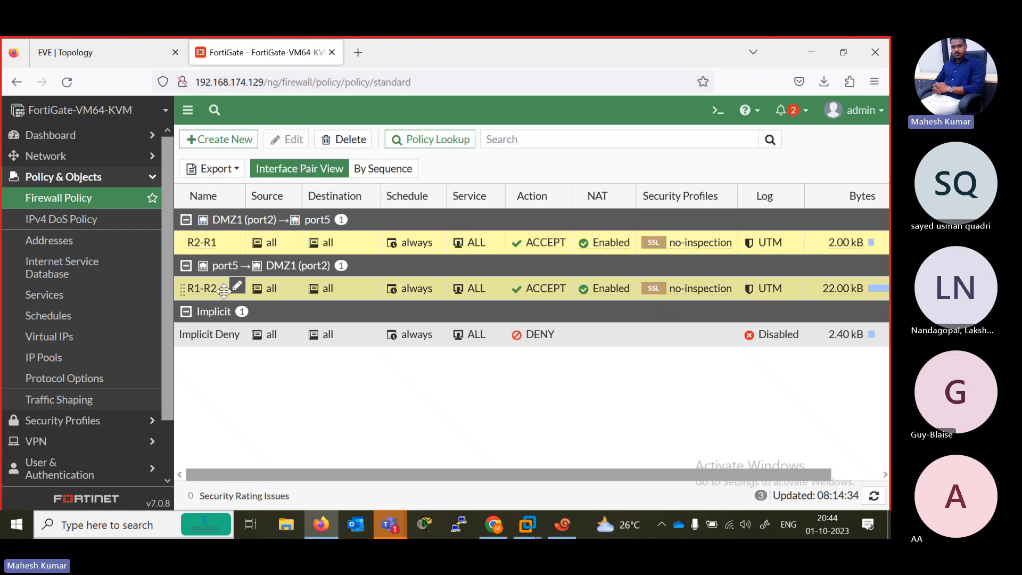
click(349, 141)
click(672, 495)
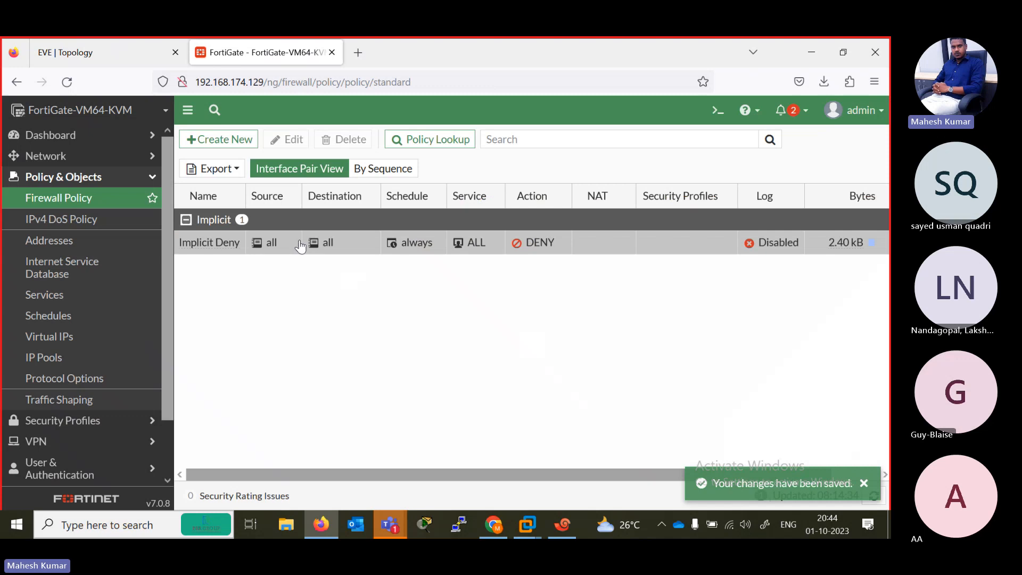
- Create a new firewall policy named ALL-ALL
click(218, 139)
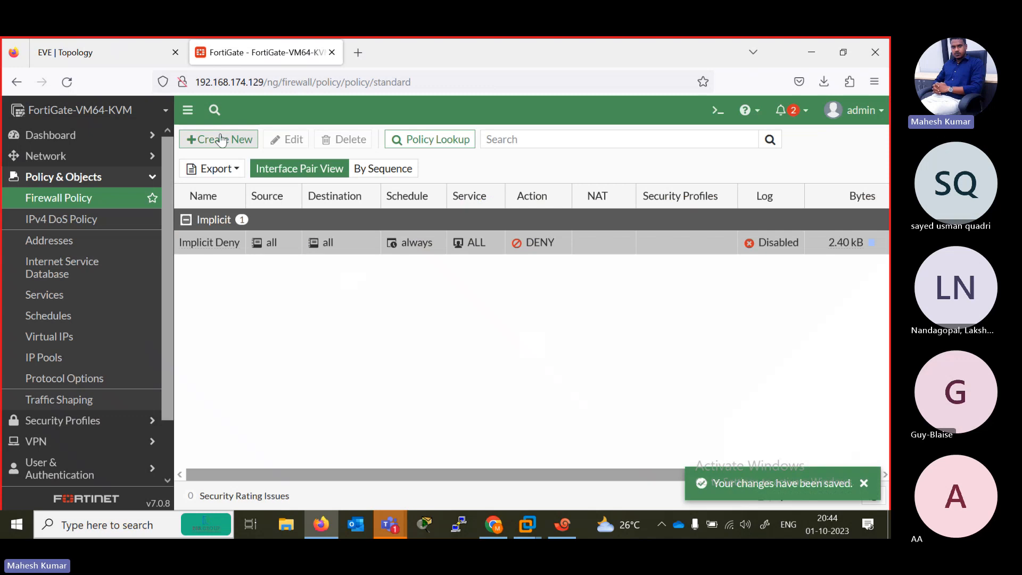
click(328, 181)
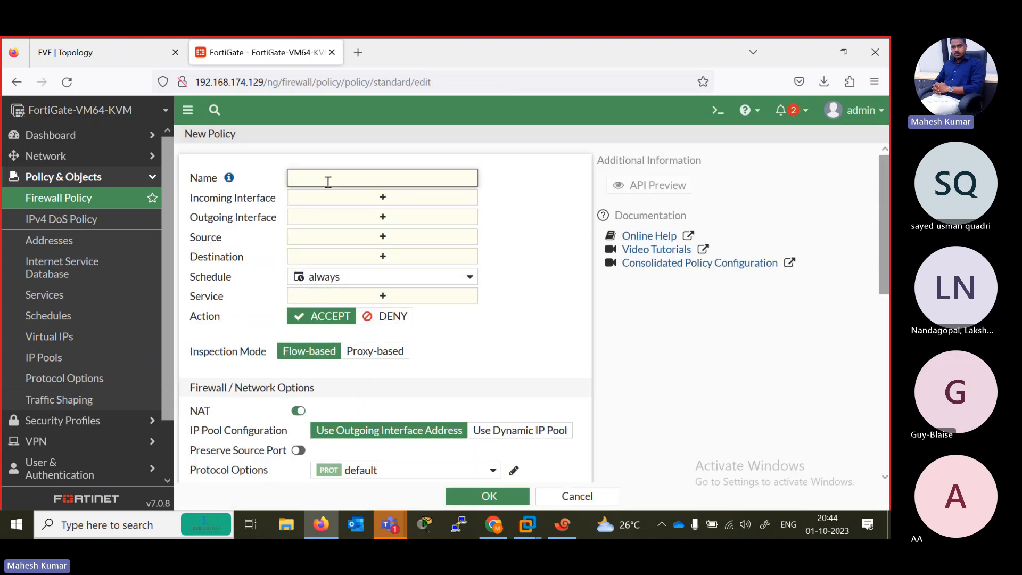
text(R)
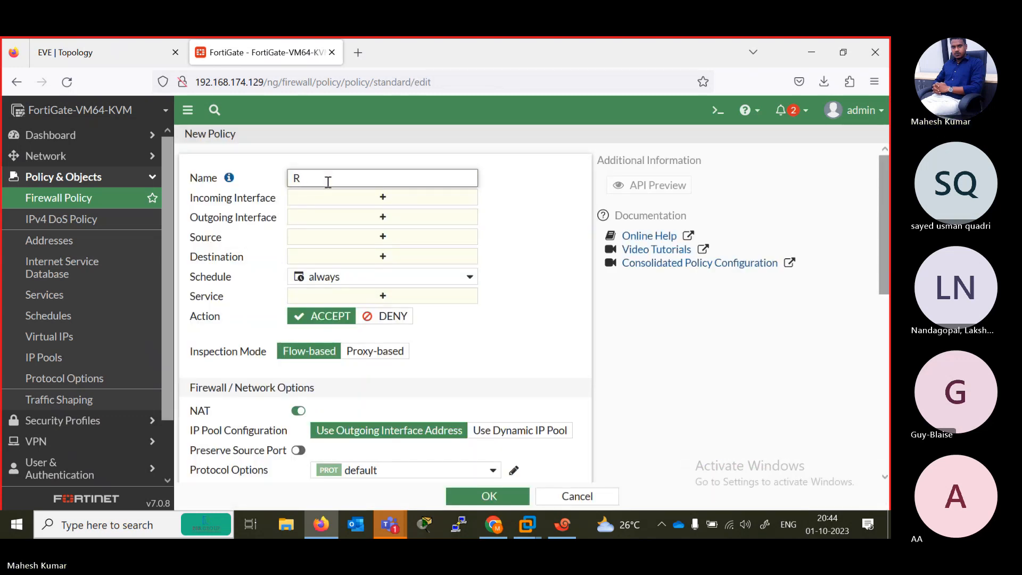
text(1-)
key(BackSpace)
key(BackSpace)
key(BackSpace)
text(ALL-ALL)
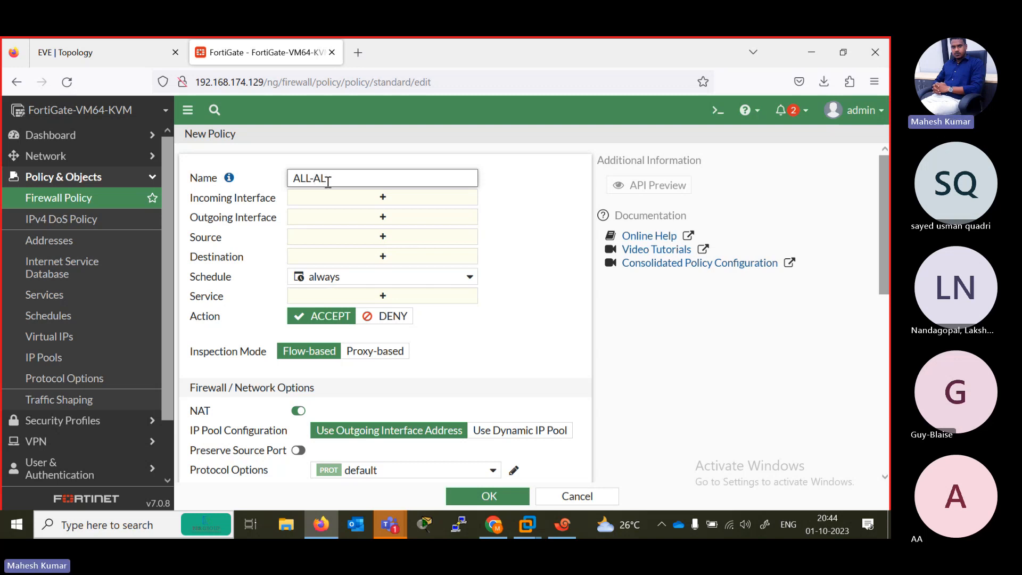
- Set the policy's incoming interfaces to DMZ1 (port2), port3, port4 and port5
click(373, 199)
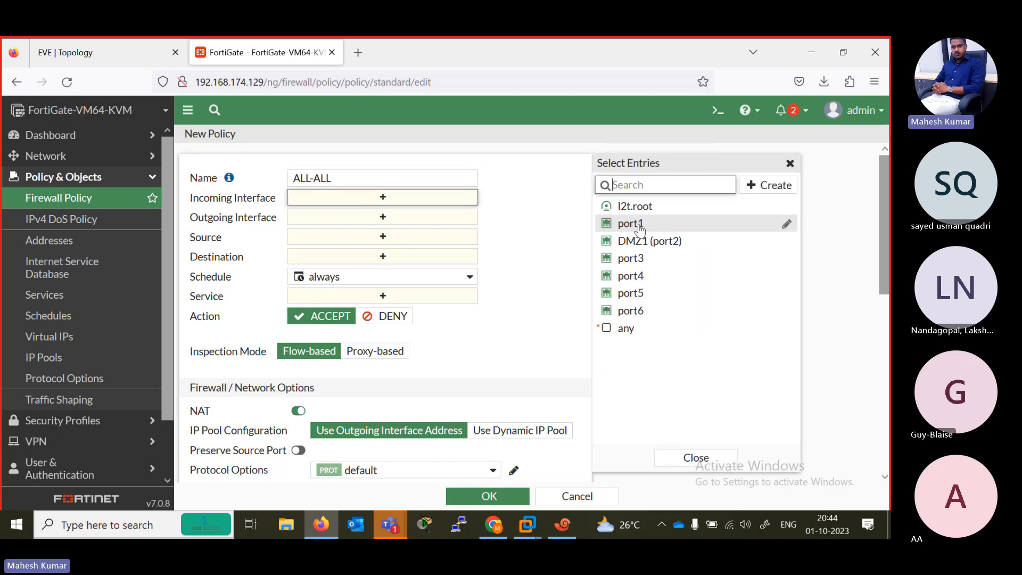
click(639, 241)
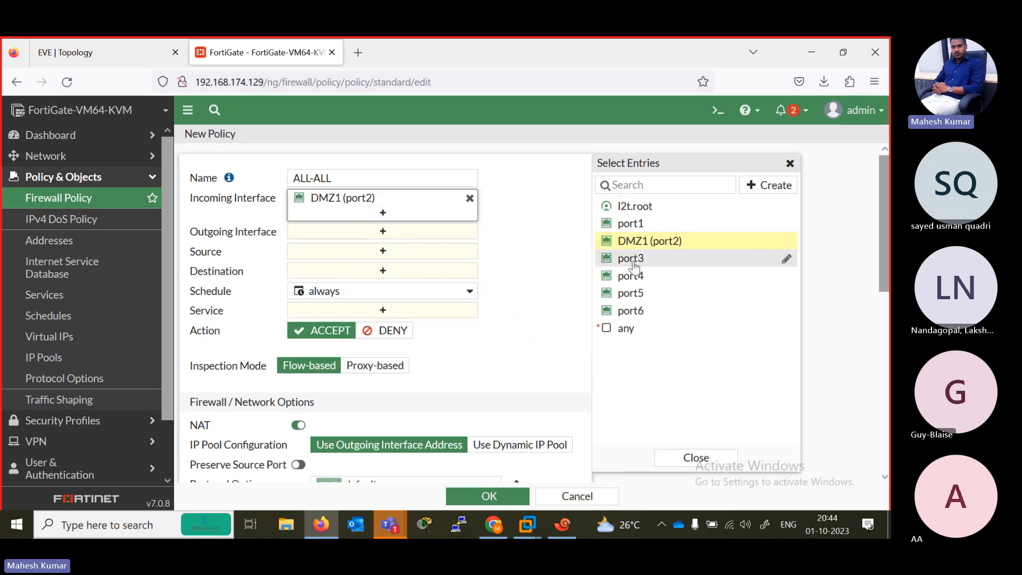
click(637, 259)
click(637, 275)
click(641, 292)
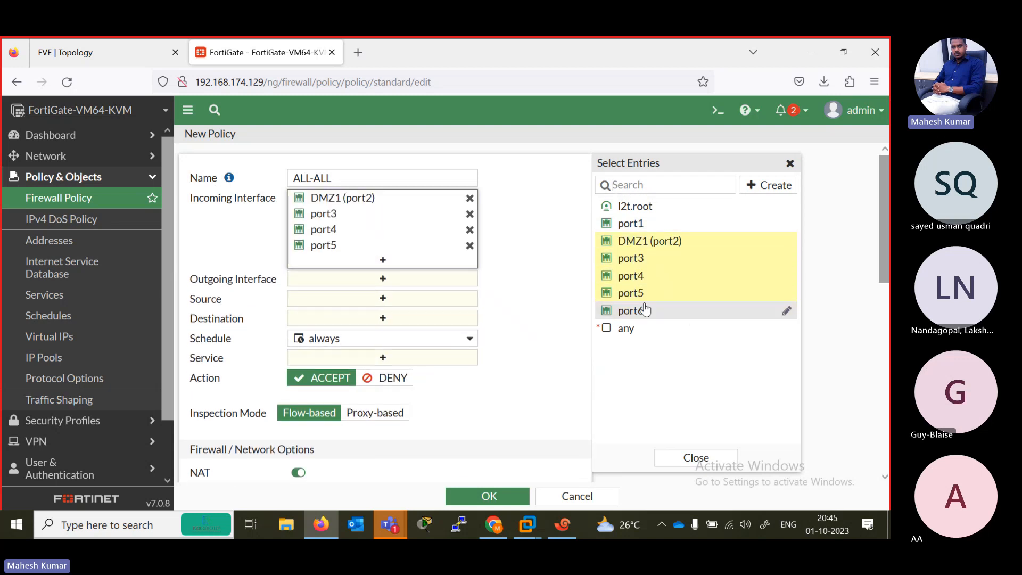
- Set the policy's outgoing interfaces to DMZ1 (port2), port3, port4 and port5
click(382, 281)
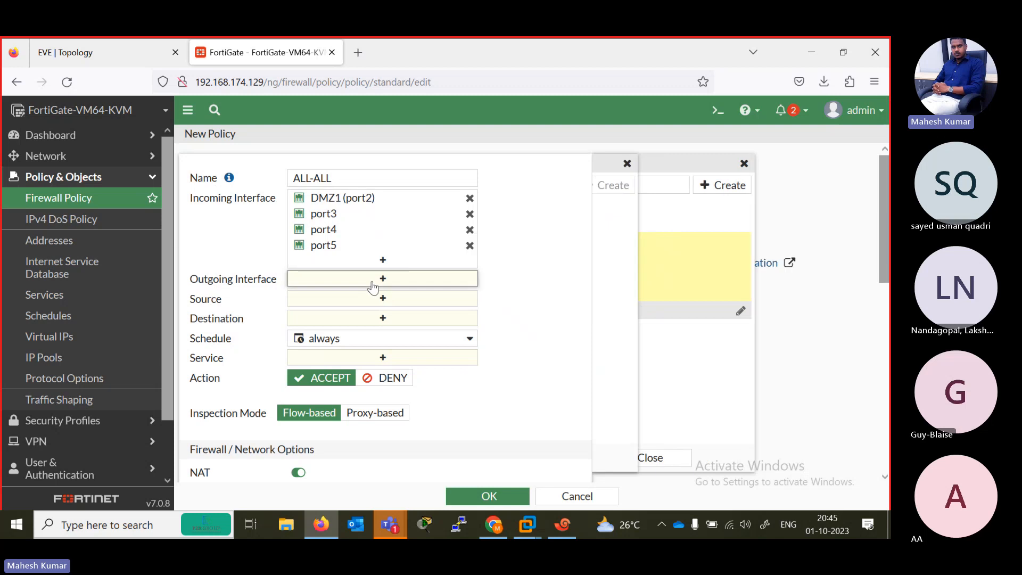
click(628, 244)
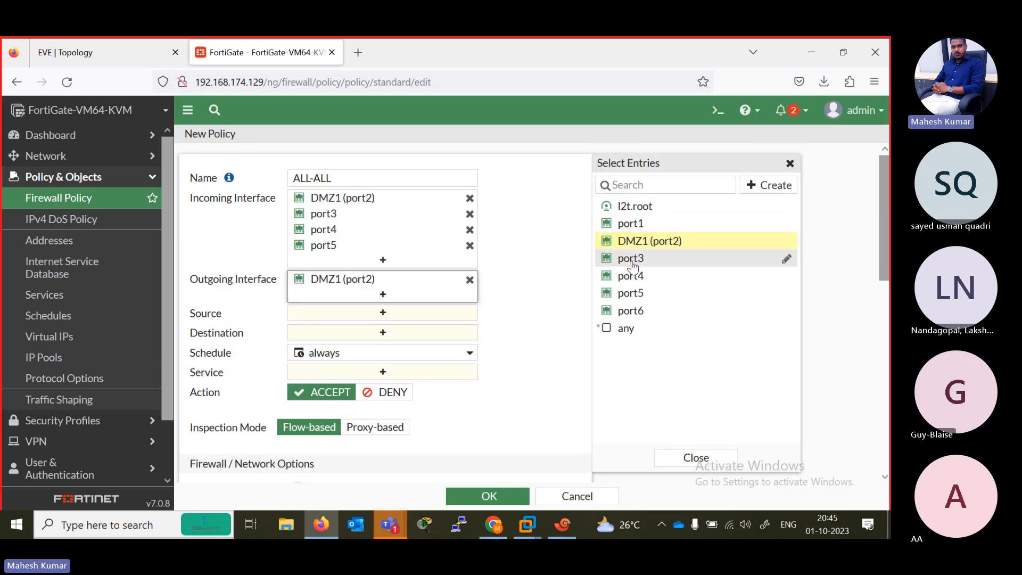
click(633, 259)
click(636, 276)
click(641, 293)
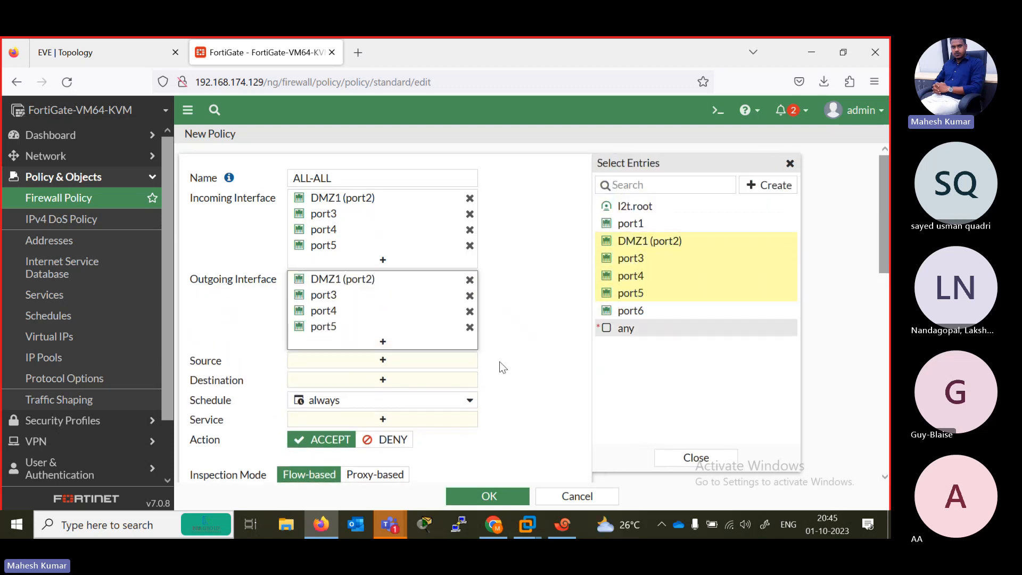
click(514, 369)
- Set the ALL-ALL policy's source and destination addresses to all
click(381, 360)
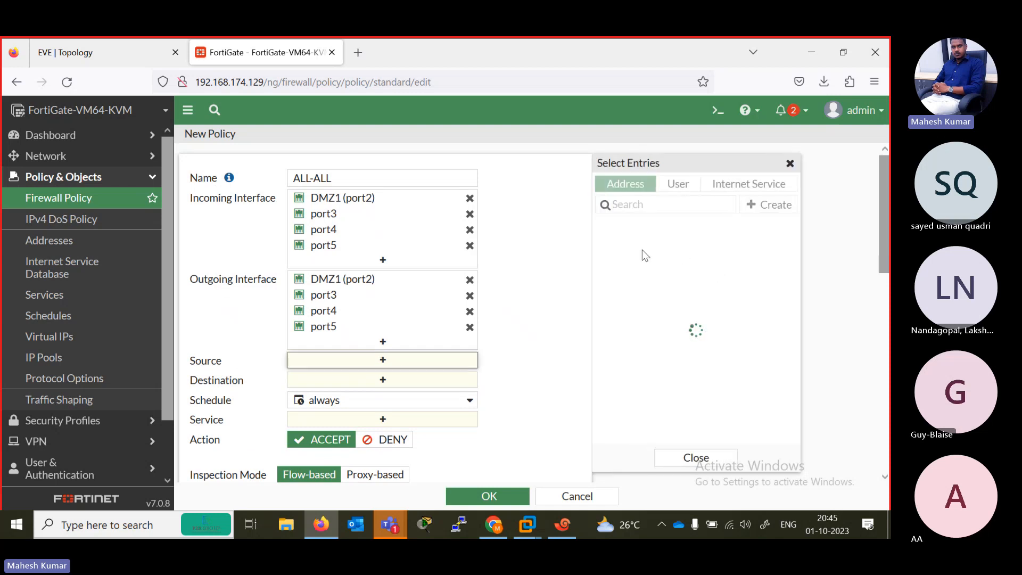
click(628, 261)
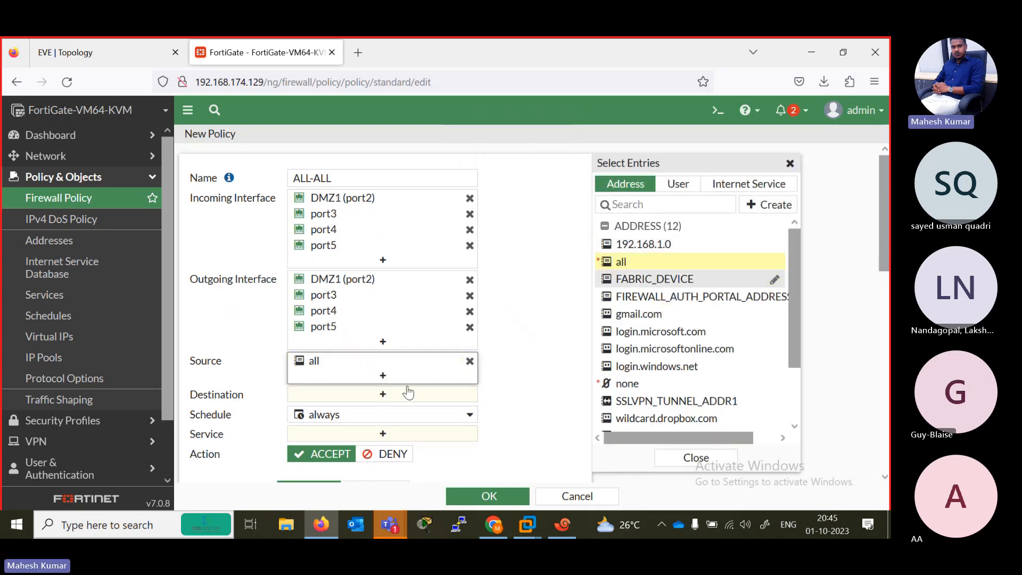
click(407, 394)
click(635, 261)
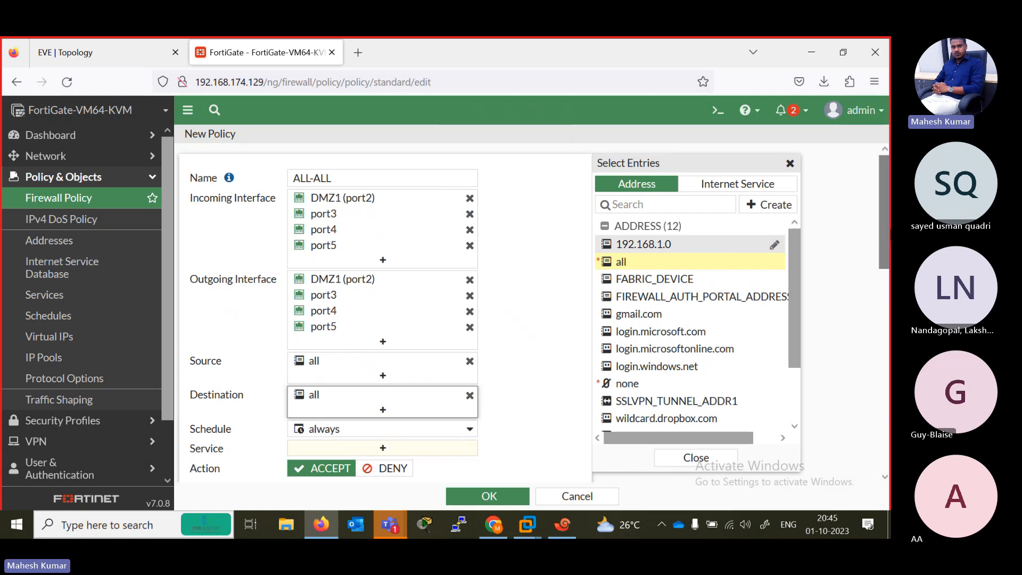
- Set the policy's service to ALL and save the policy
scroll(449, 276, down, 2)
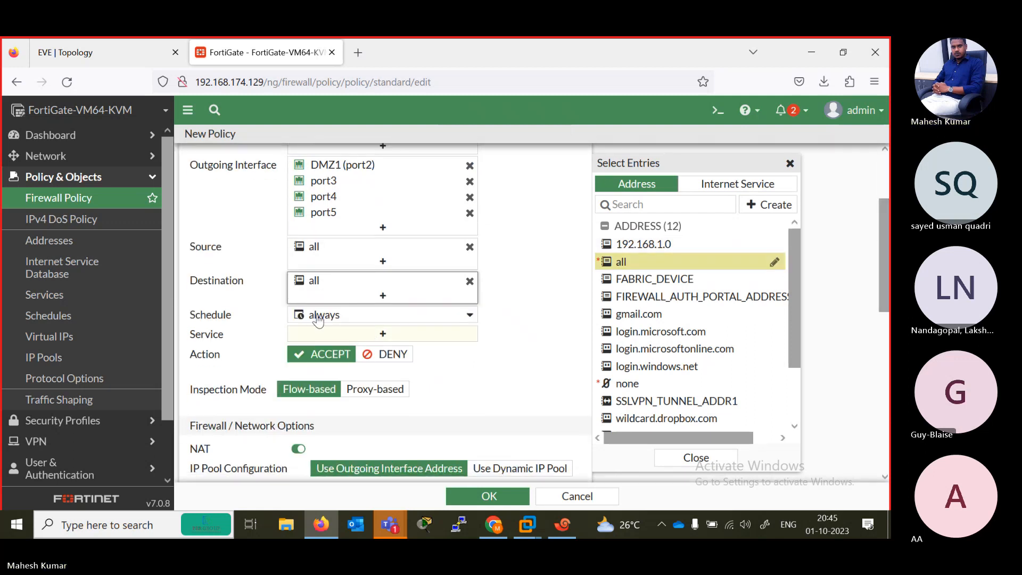
click(384, 336)
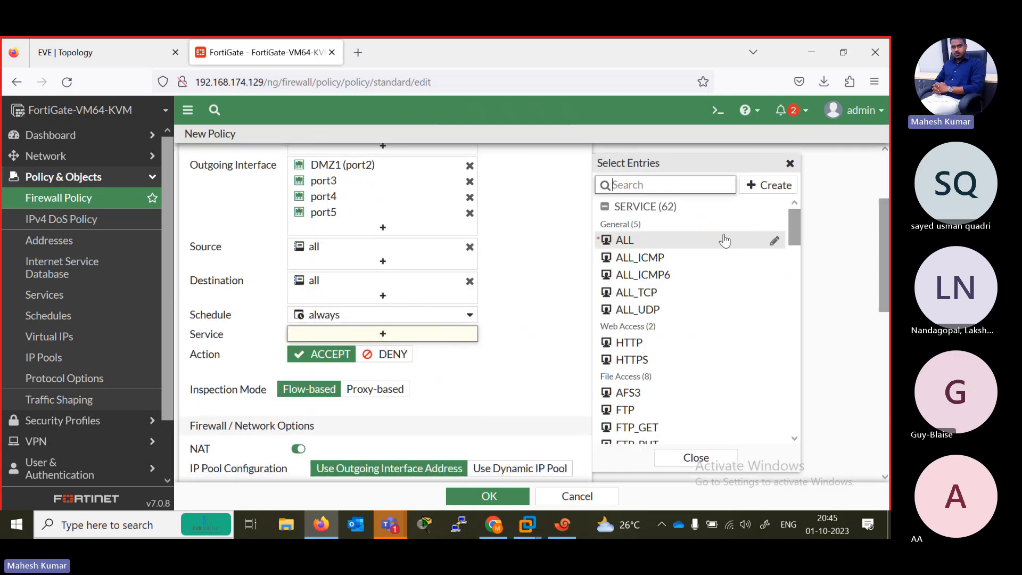
click(721, 239)
drag(880, 238, 880, 302)
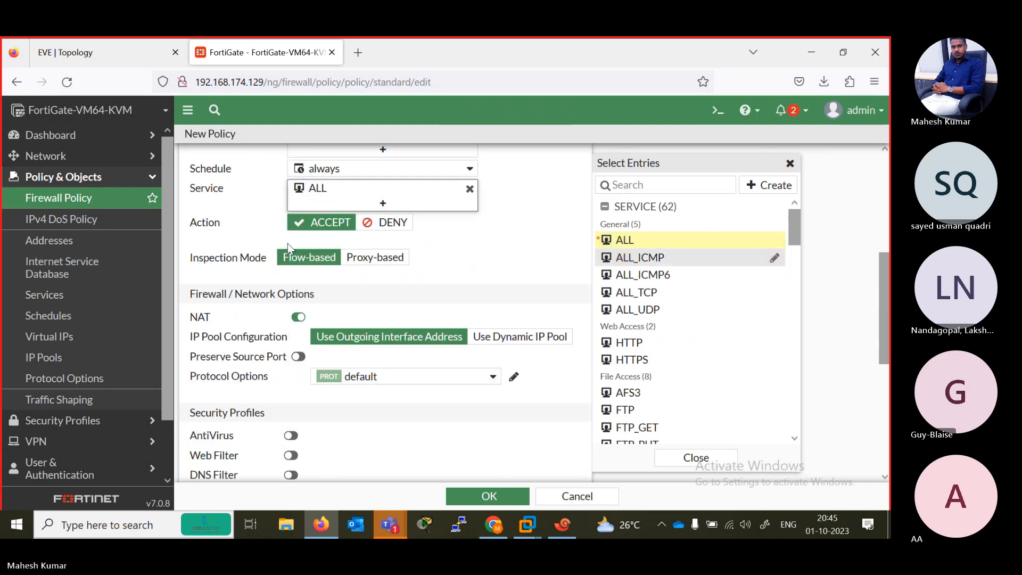
click(489, 496)
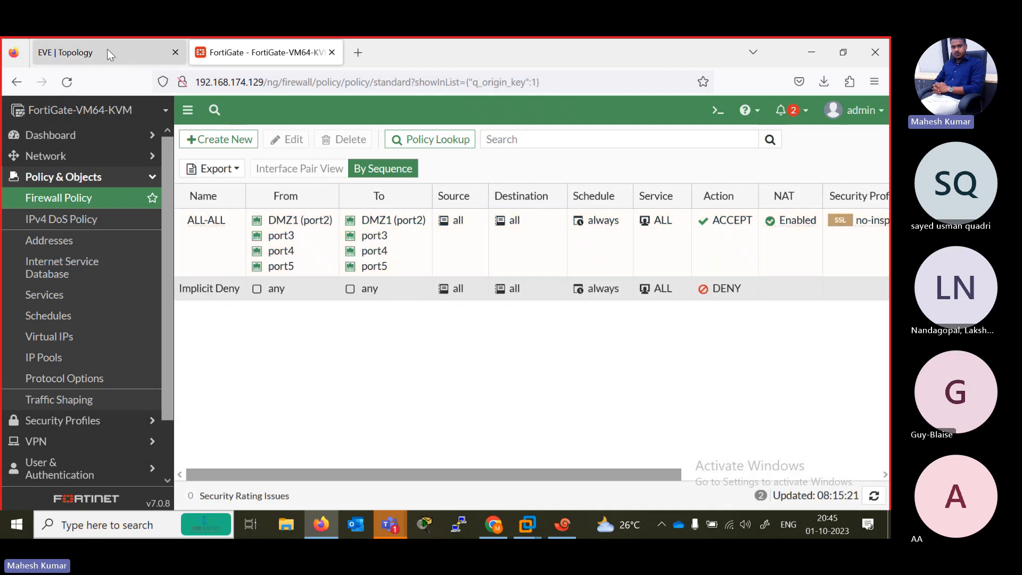
- Switch to the R1 console in Xshell and ping 192.168.2.1 with repeat 100
click(68, 47)
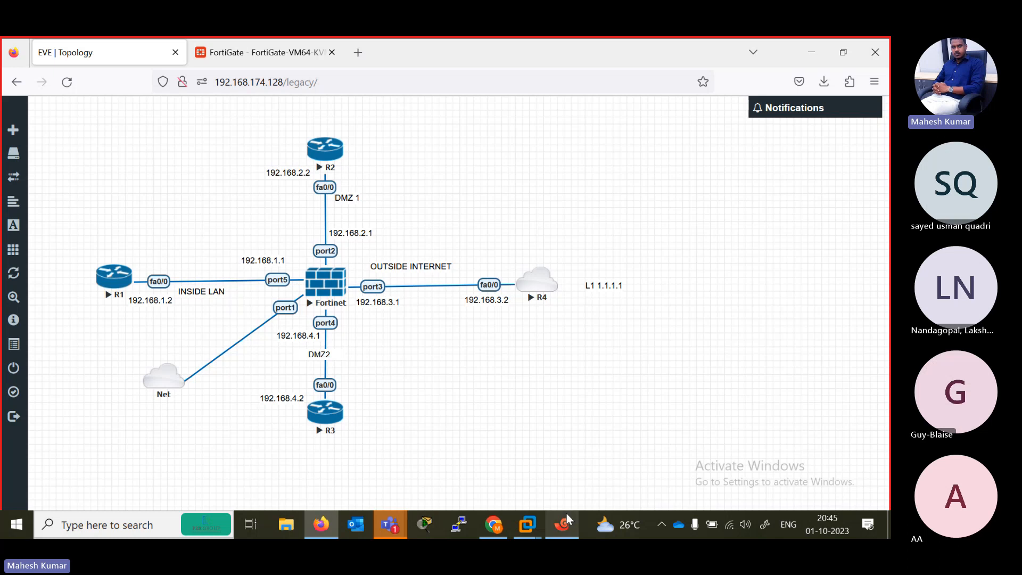
click(563, 528)
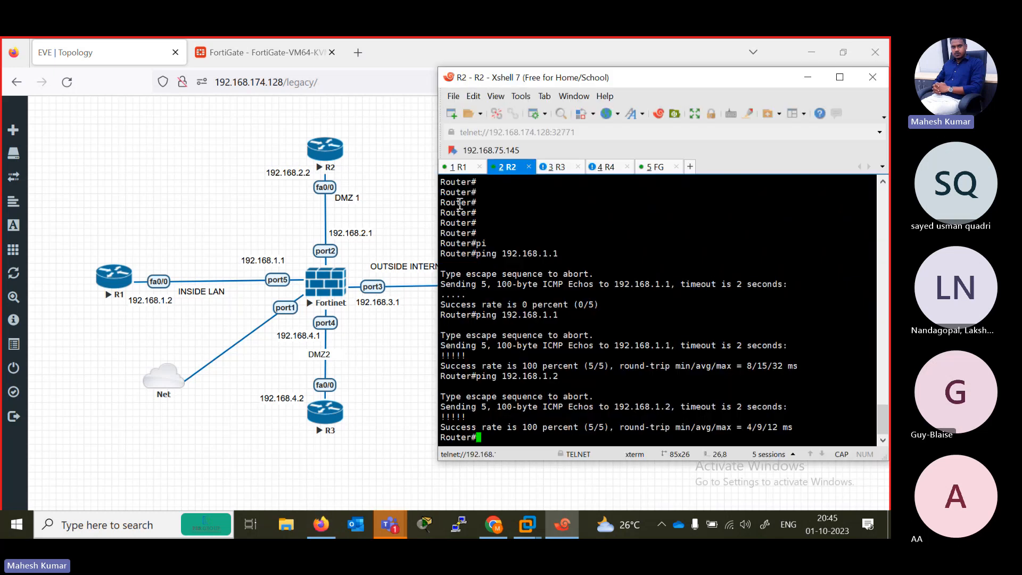
click(458, 167)
key(Return)
key(Return)
key(Up)
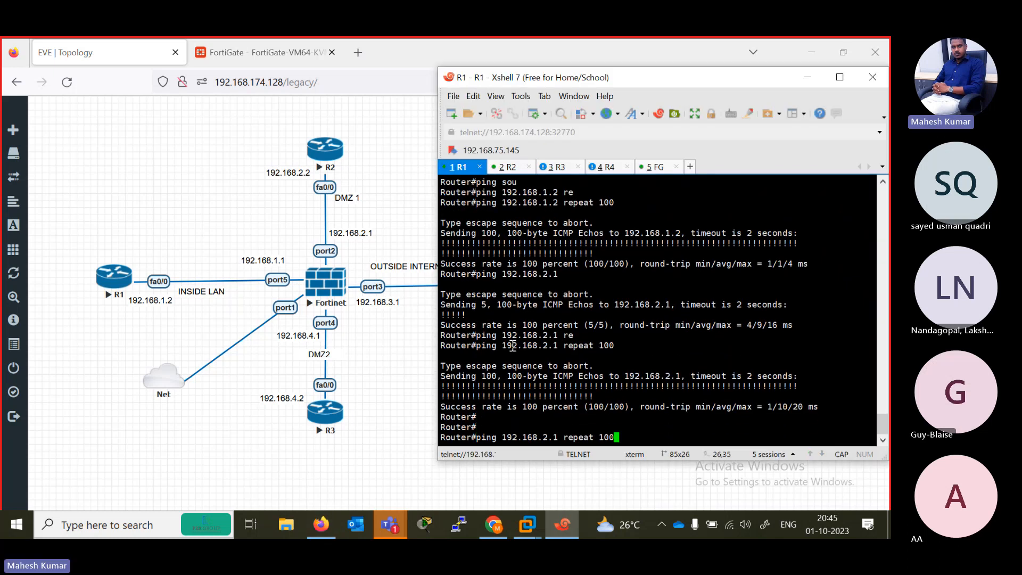
key(Return)
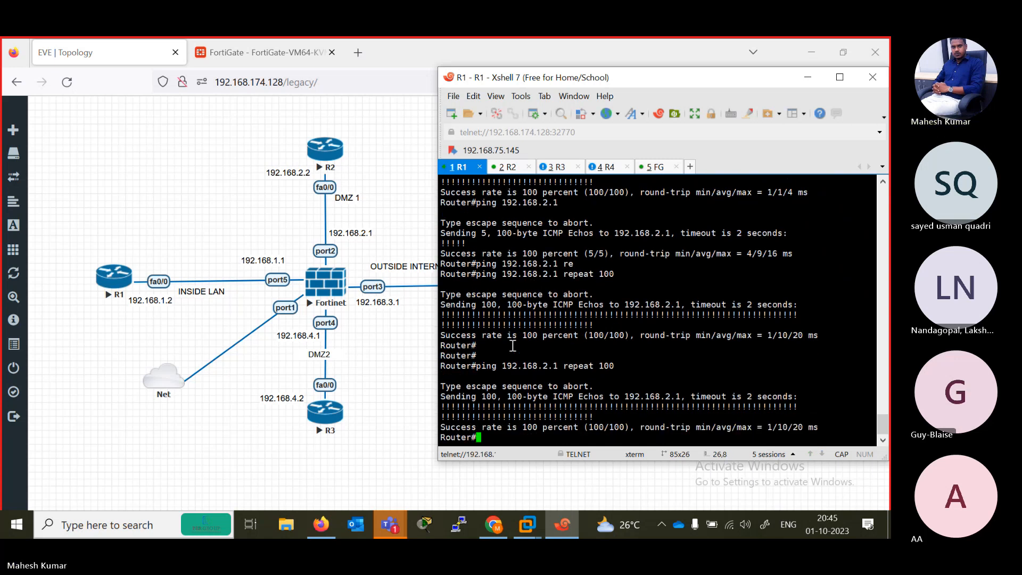
- Ping 192.168.3.1 with repeat 100 from R1
key(Up)
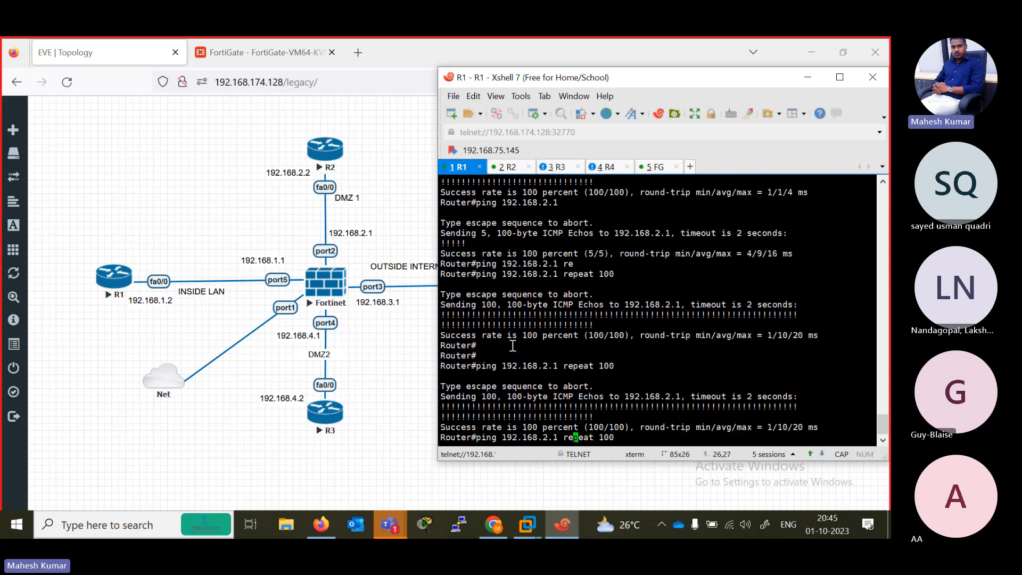
key(BackSpace)
text(3)
key(Return)
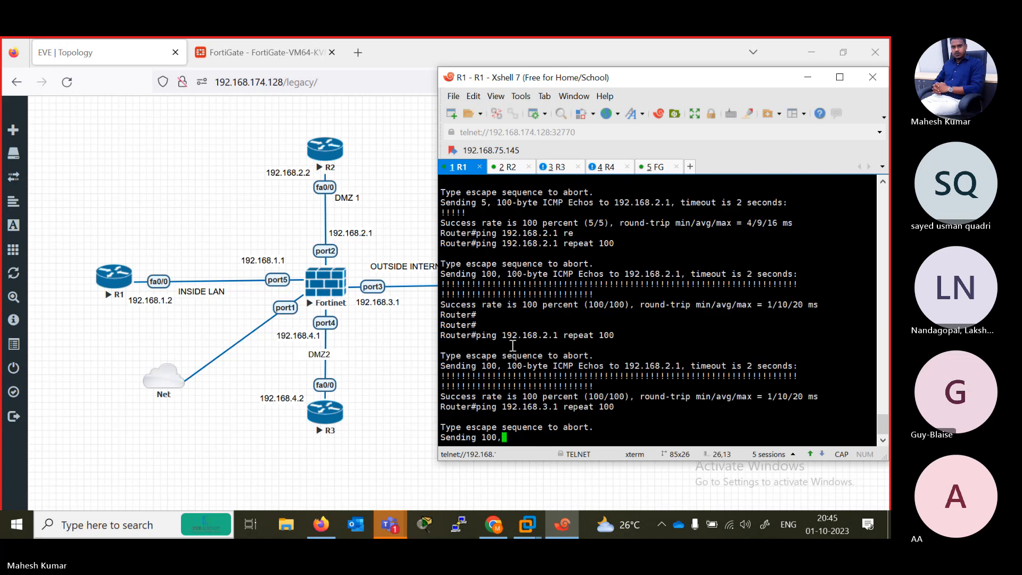
key(Return)
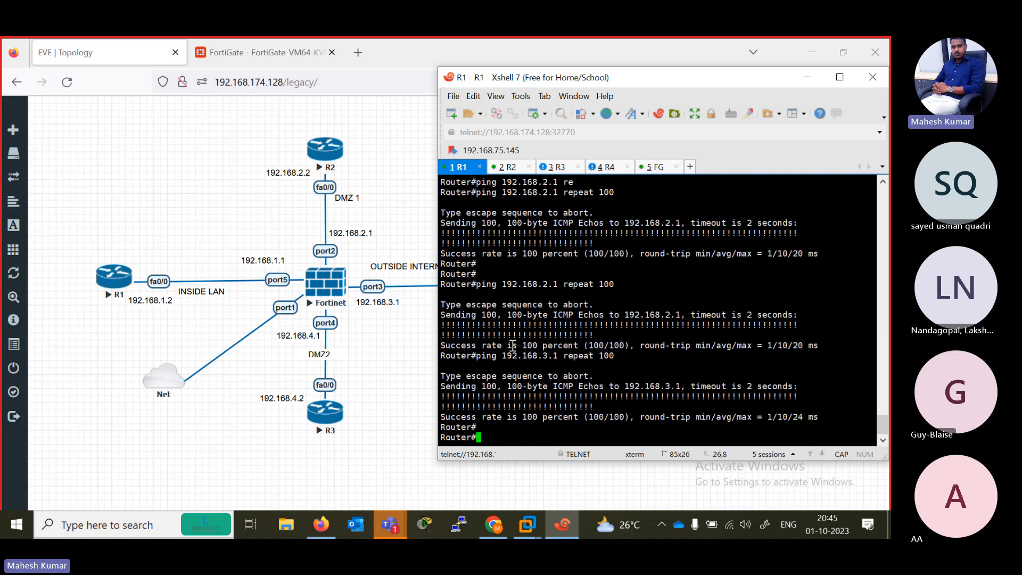
- Ping 192.168.4.1 with repeat 100 from R1
key(Up)
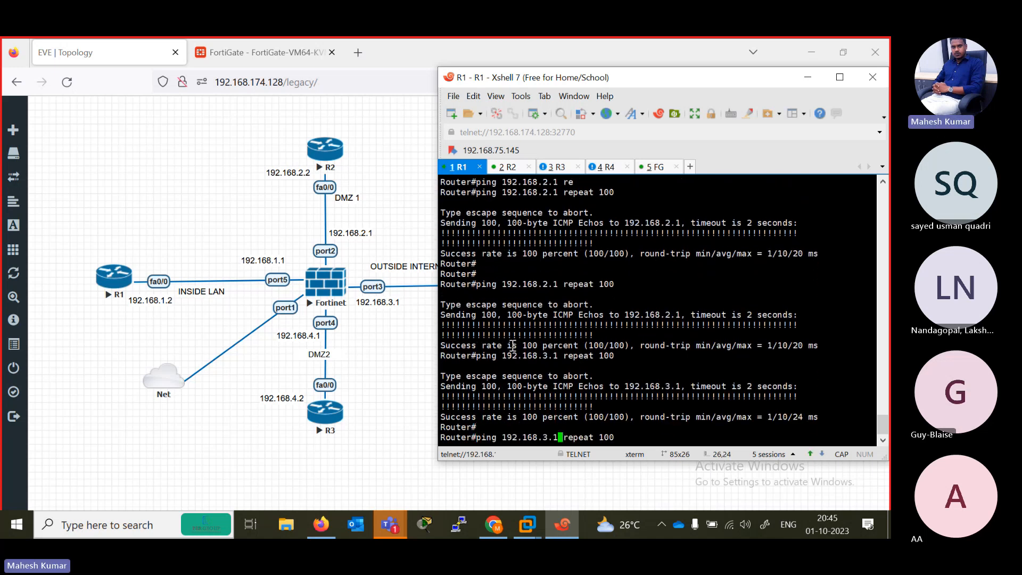
key(Left)
key(Left)
key(Left)
key(Delete)
text(4)
key(Return)
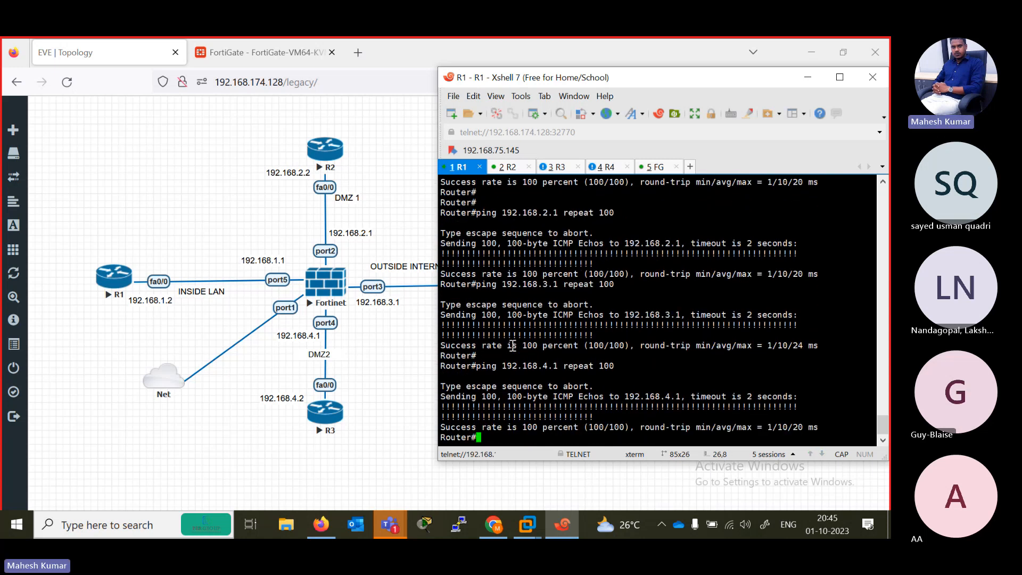
- Check R4's loopback address in the topology and ping 1.1.1.1 from the R1 console
click(321, 435)
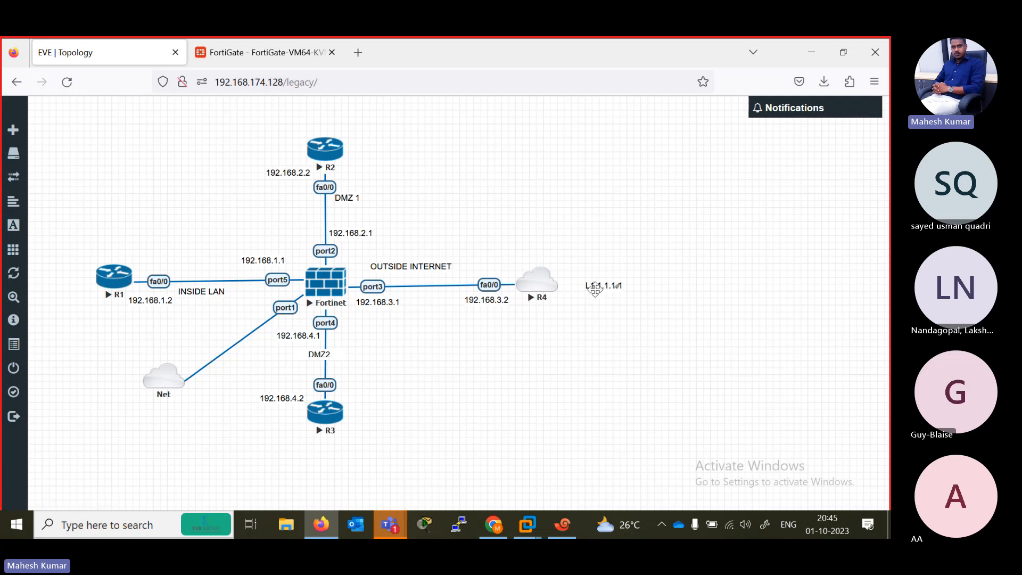
click(563, 526)
key(Return)
key(Return)
key(Return)
key(Return)
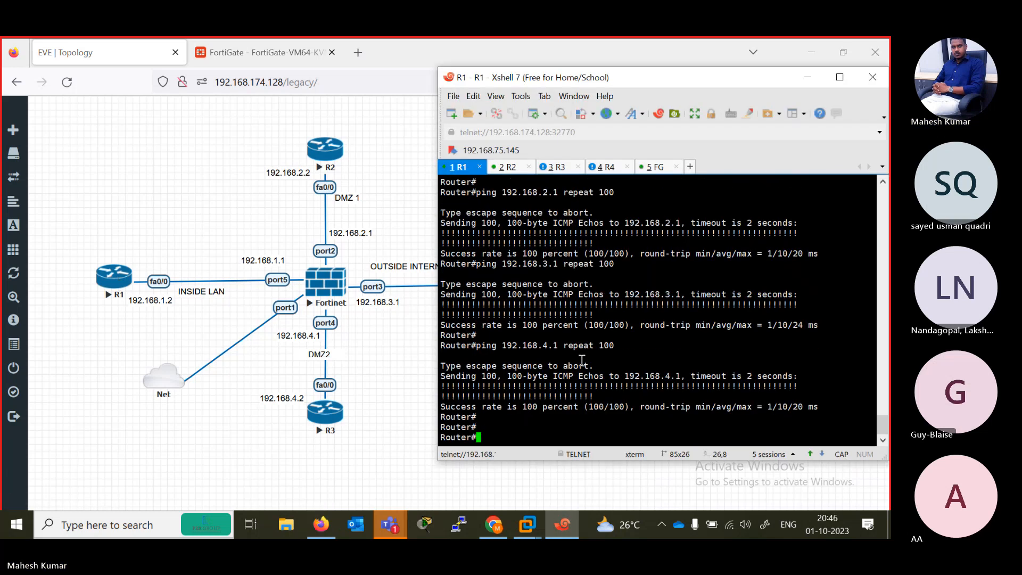
text(PING)
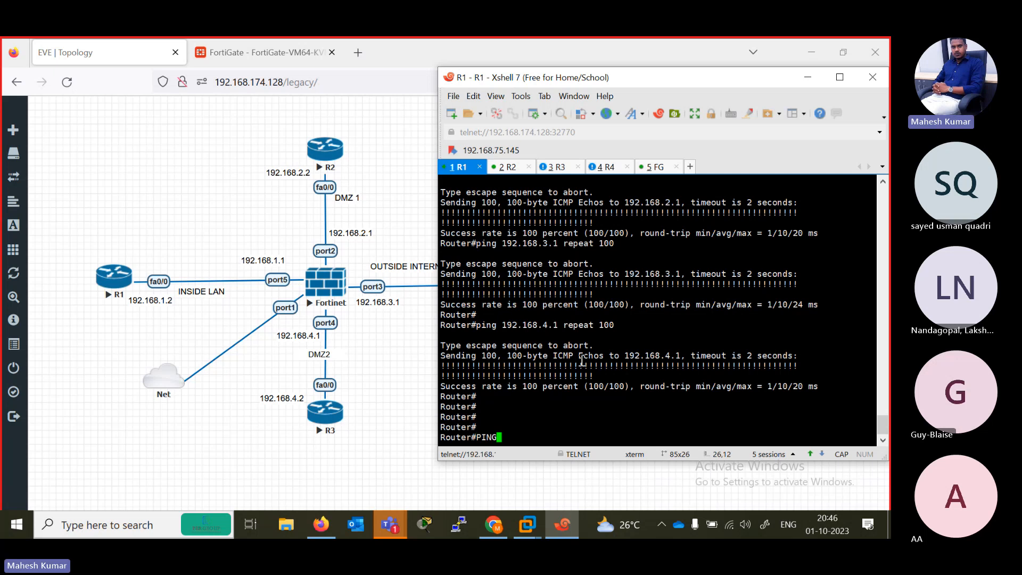
text( 1.1.1.1)
key(Return)
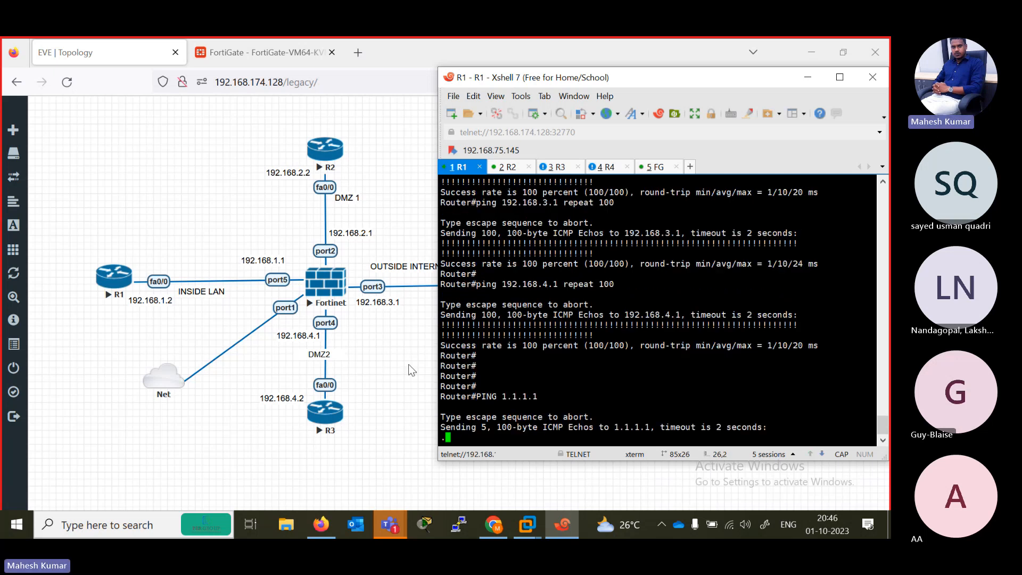
- Move the L1 1.1.1.1 label in the EVE topology slightly up, closer to R4
click(408, 364)
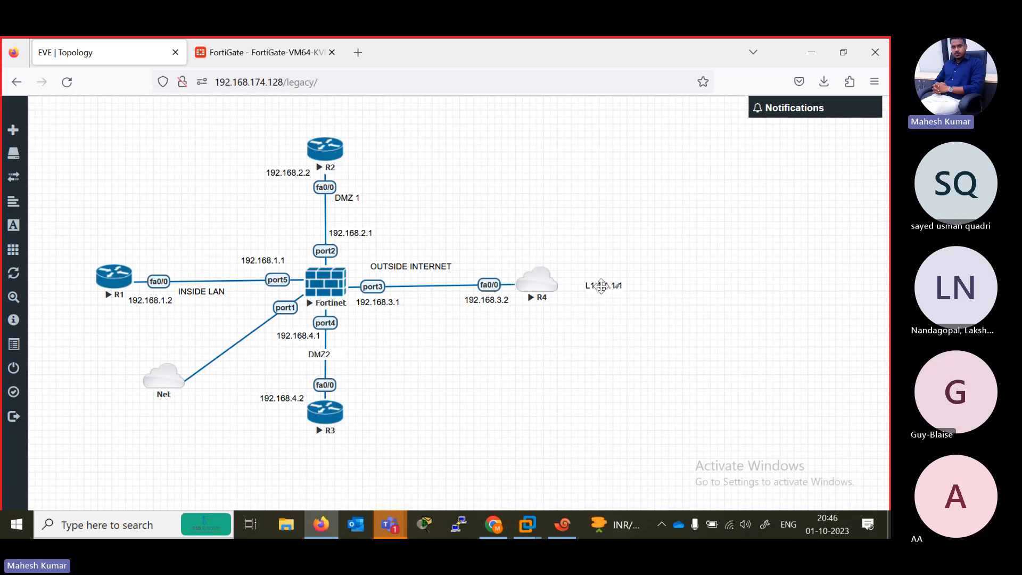
drag(601, 286, 591, 262)
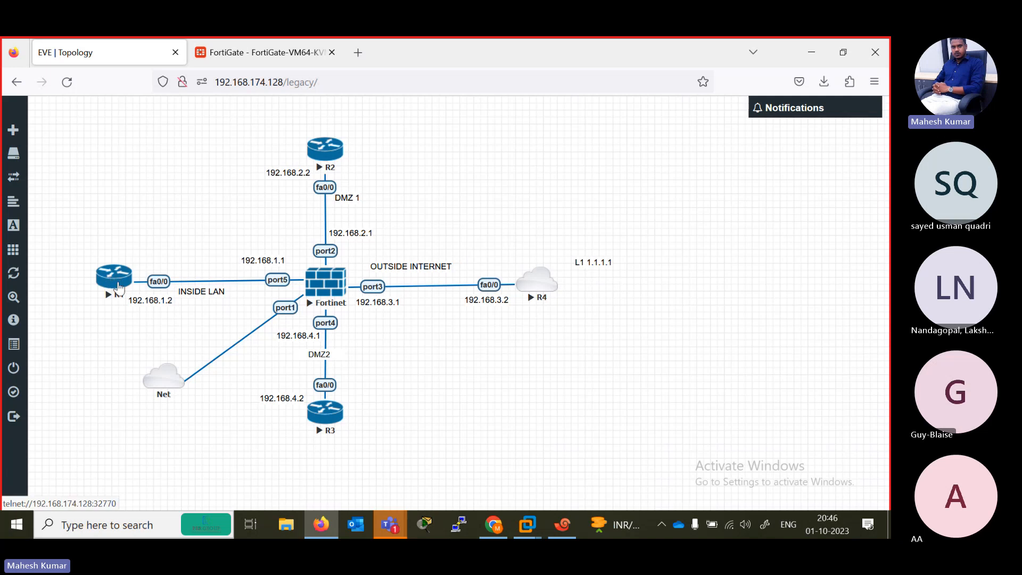
- Switch to the FG session in Xshell and log in as admin, completing the password prompt
click(569, 535)
click(652, 167)
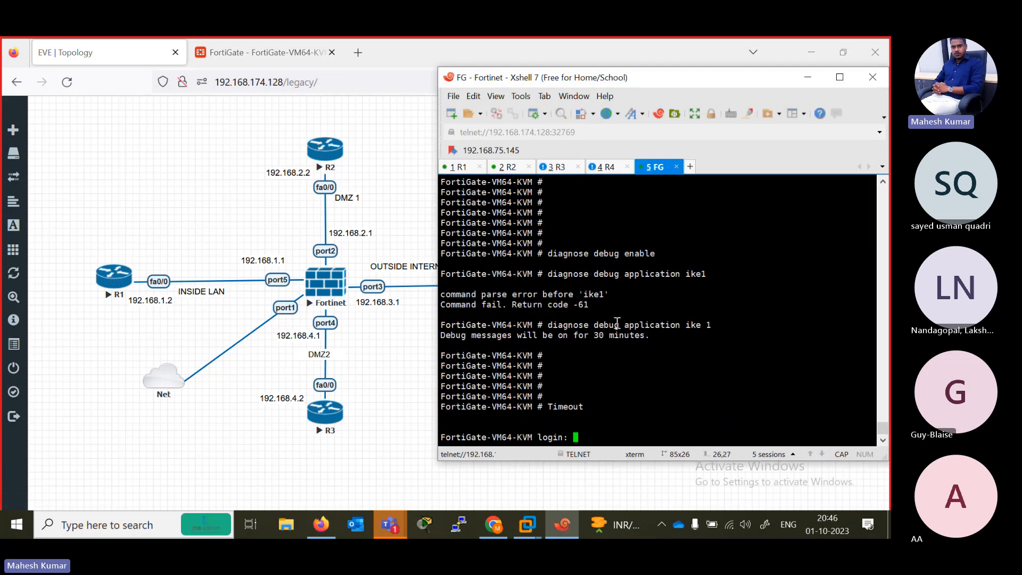
text(ADM)
key(BackSpace)
text(admin)
key(Return)
- Ping 1.1.1.1 from the FortiGate console with the execute ping command
key(Return)
text(pi)
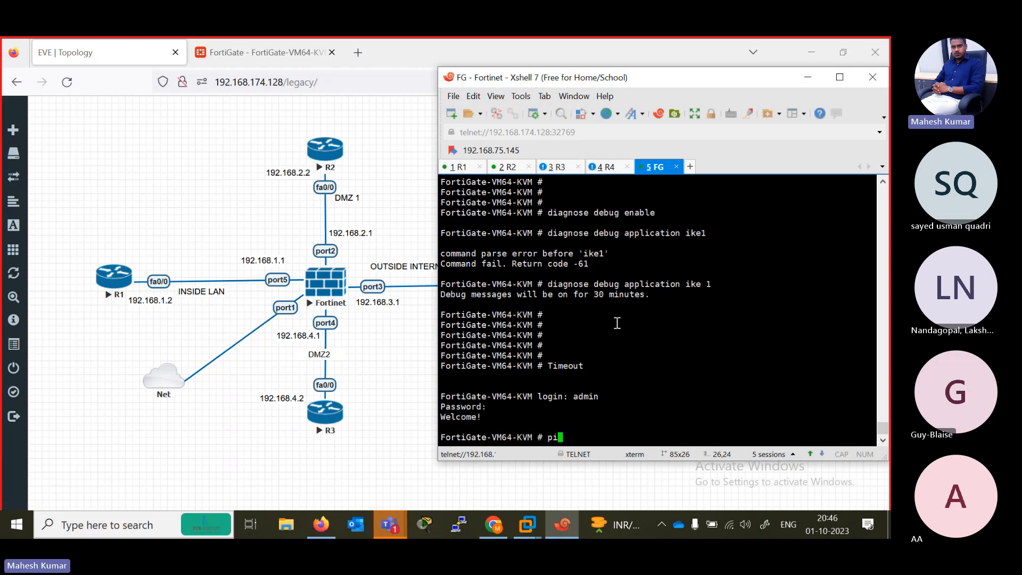
key(BackSpace)
key(BackSpace)
text(execute ping 1.1.1.1)
key(Return)
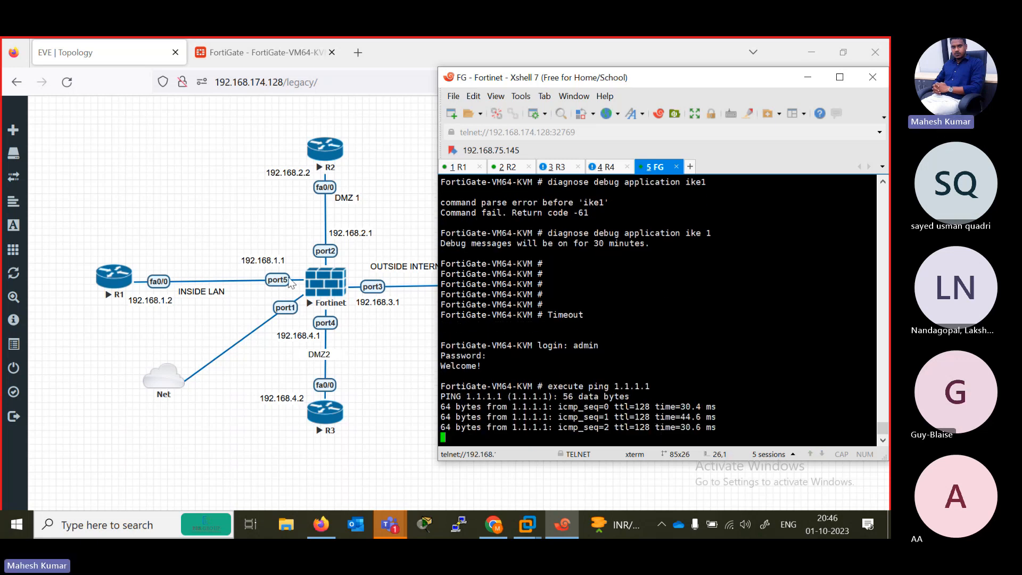
- Switch to the R2 console session and ping 1.1.1.1
click(325, 150)
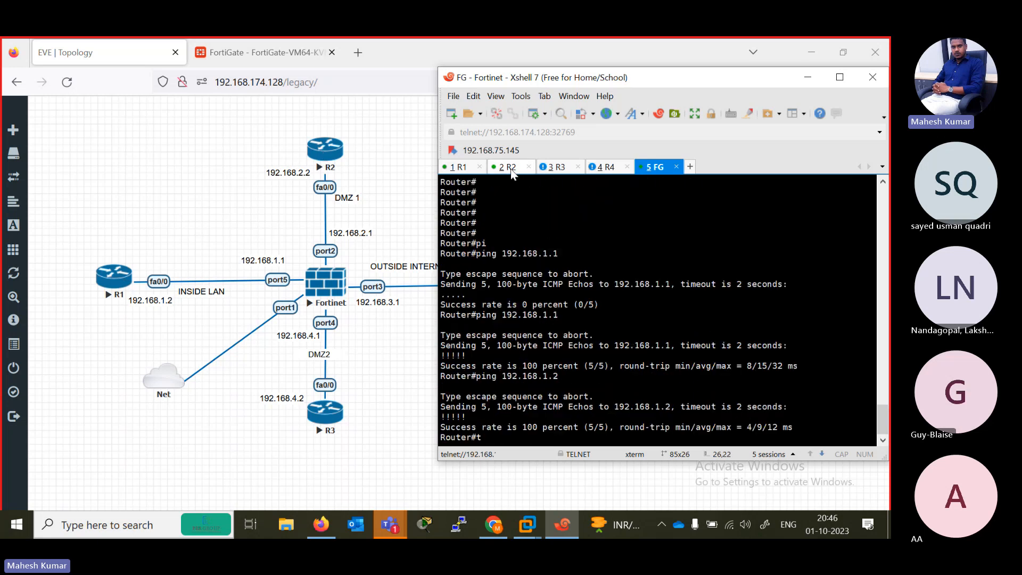
key(Return)
key(Return)
text(pin)
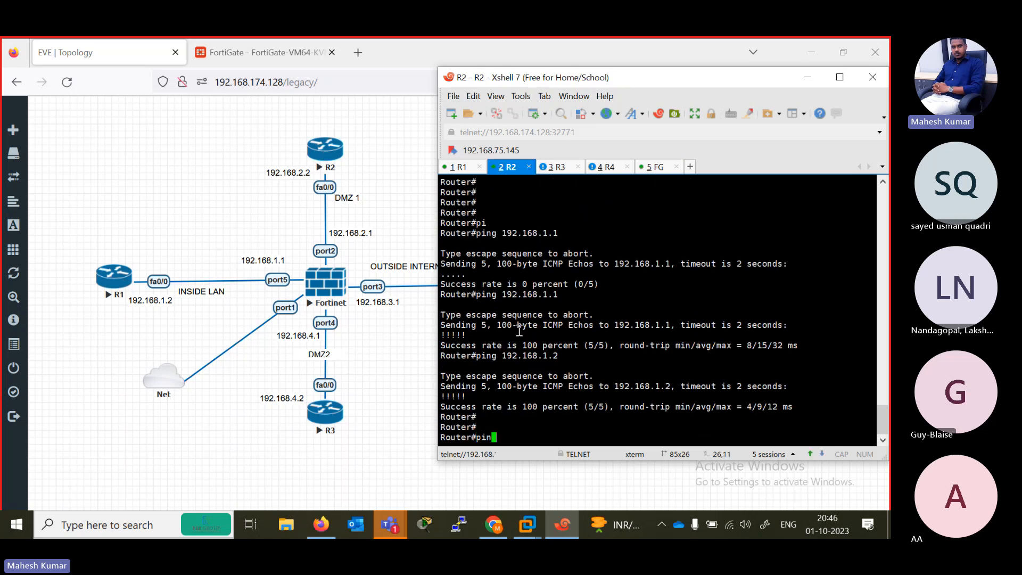
text(g 1.1.1.1)
key(Return)
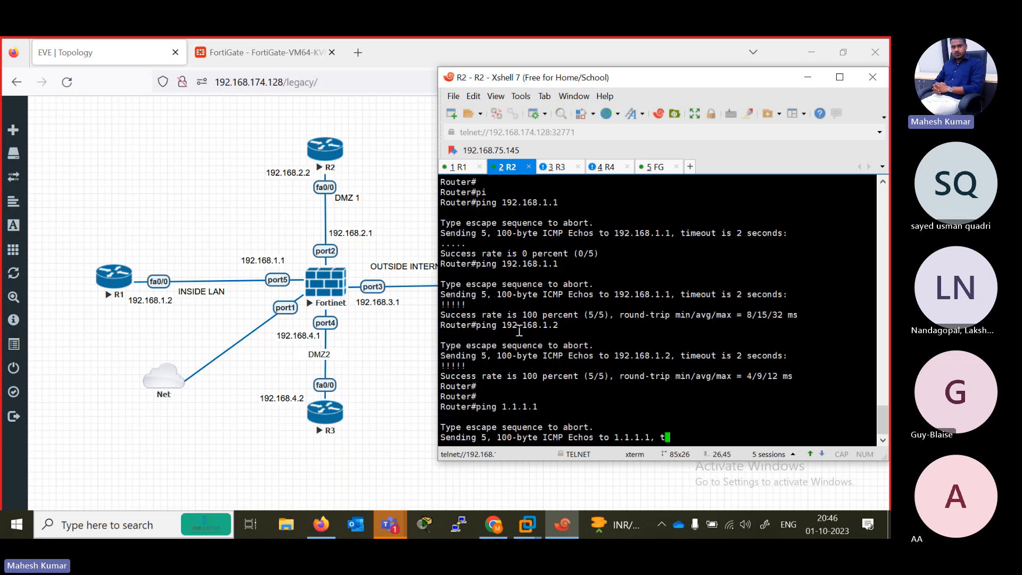
- Switch to the FortiGate web interface in the browser and start creating a new static route
click(399, 216)
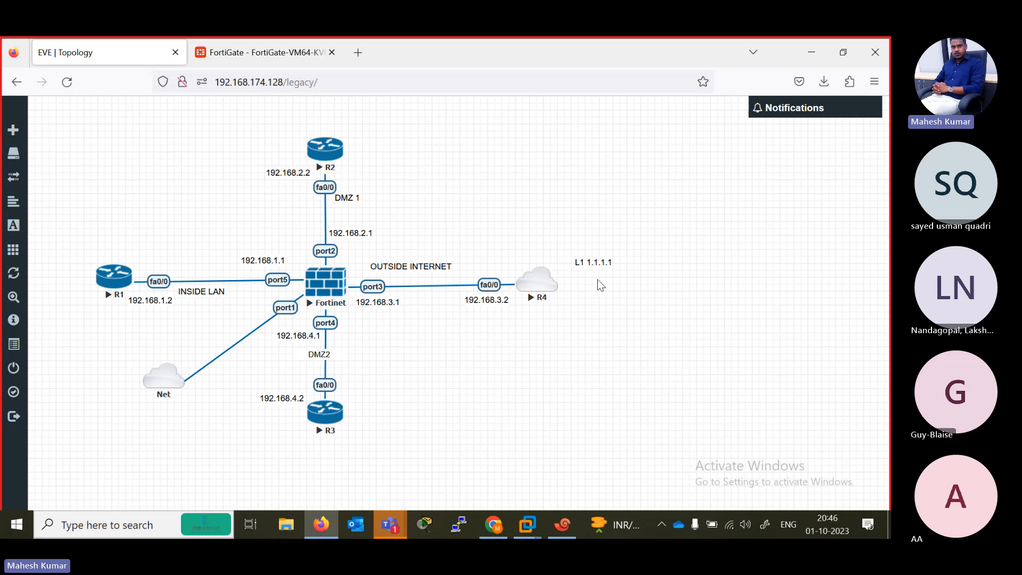
click(279, 59)
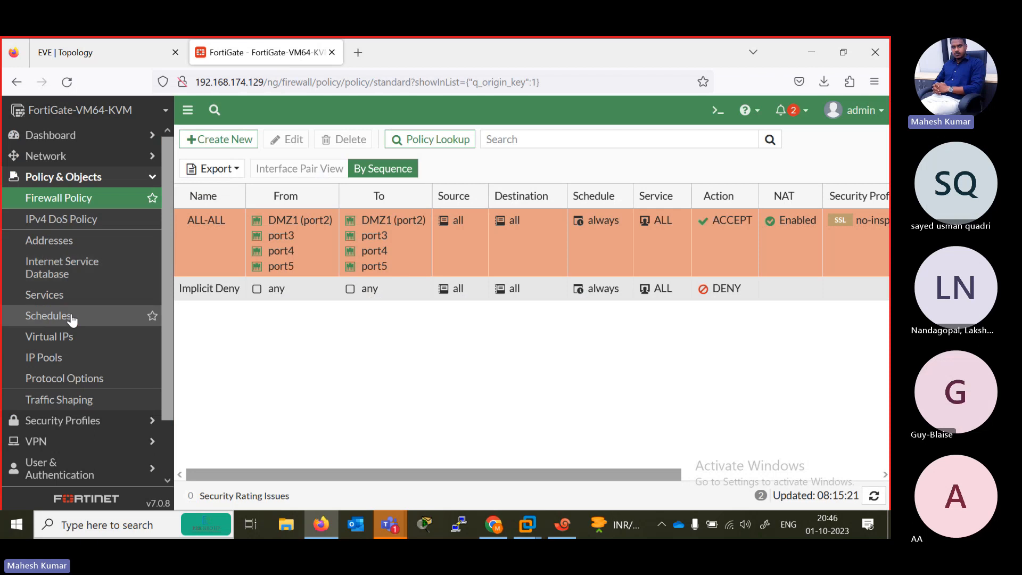
click(150, 184)
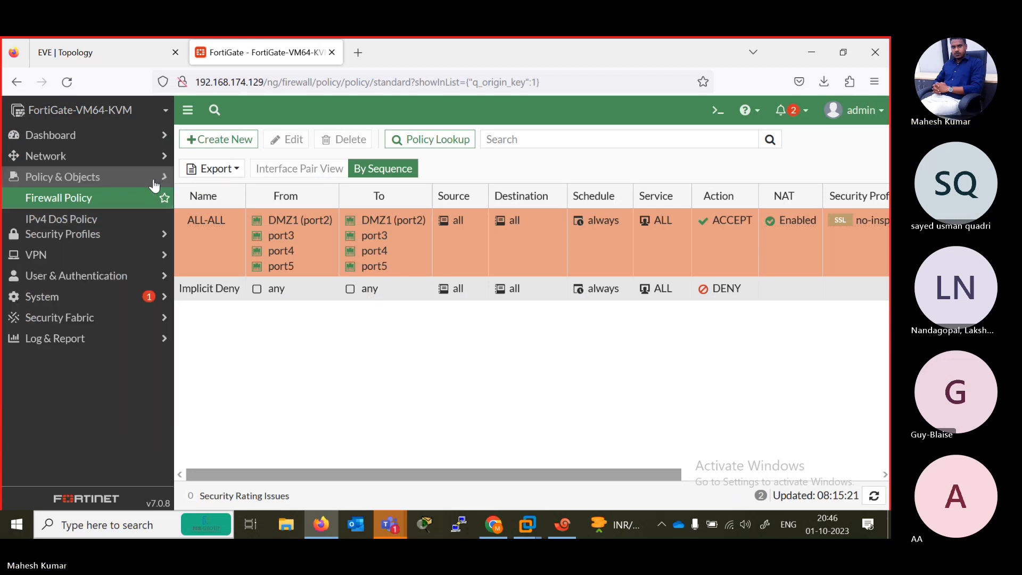
click(108, 160)
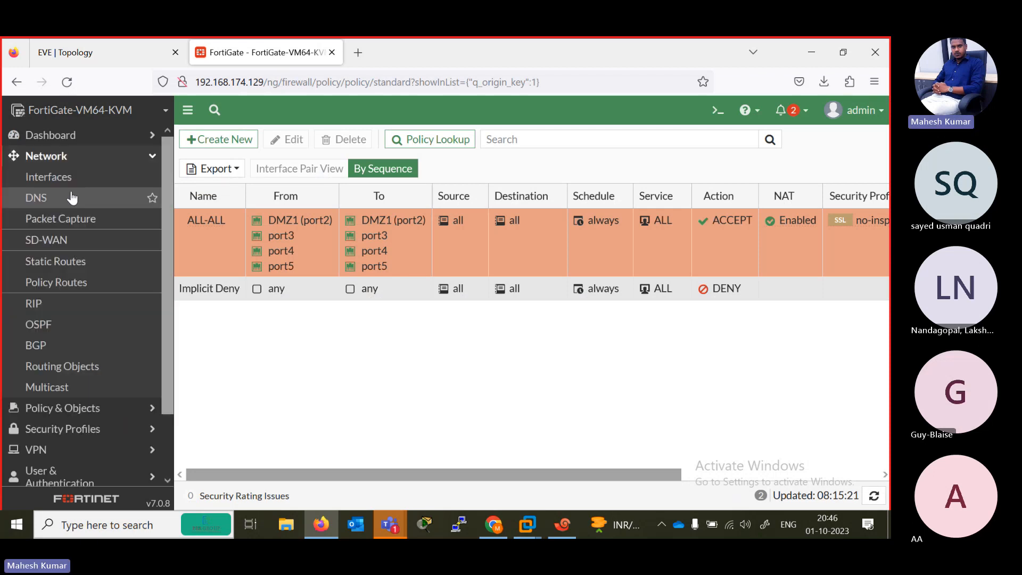
click(64, 261)
click(212, 140)
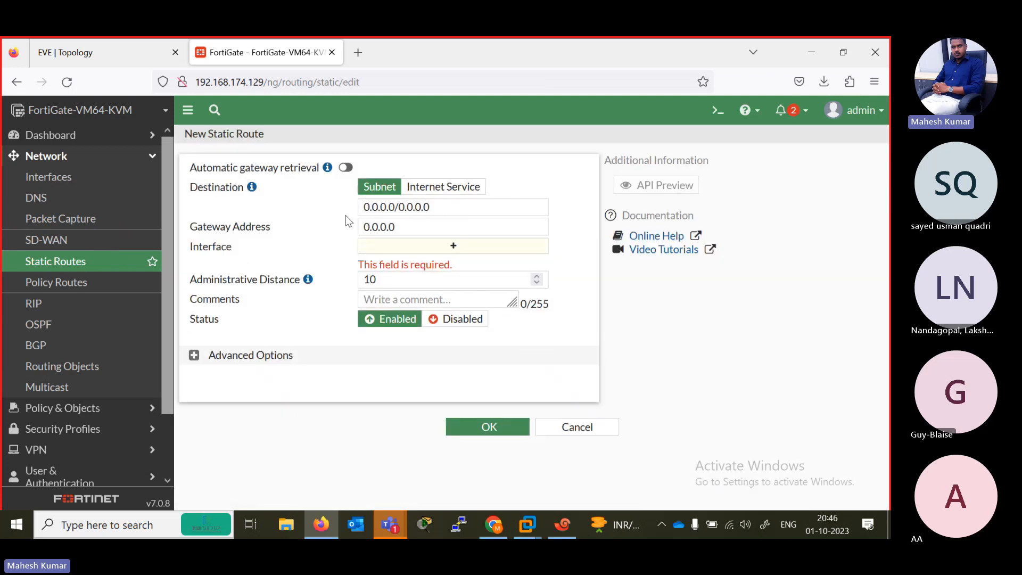
- Keep the route's destination at 0.0.0.0/0.0.0.0 and set its gateway address to 192.168.3.2, R4's address in the topology
drag(442, 207, 349, 208)
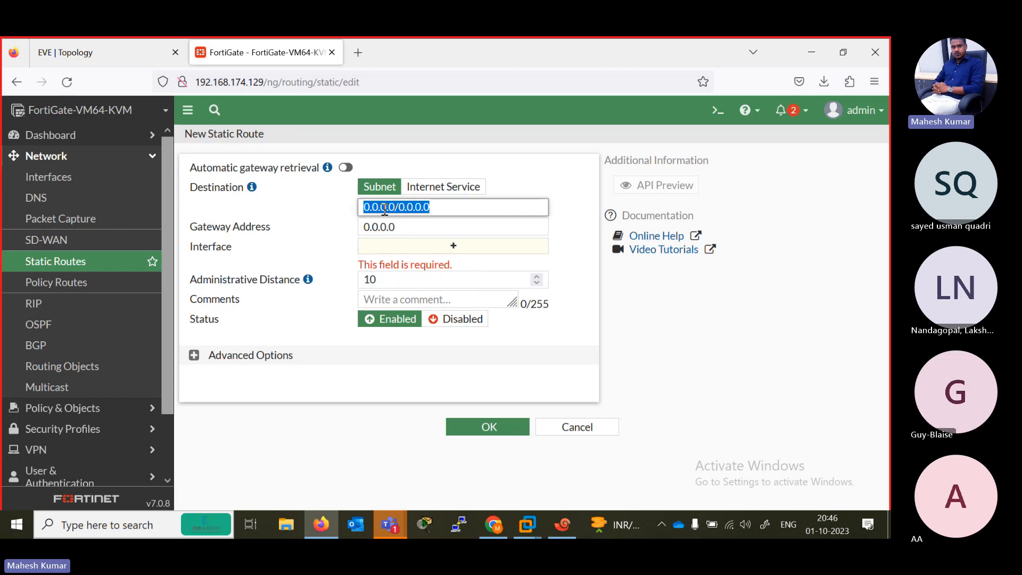
drag(401, 231, 351, 227)
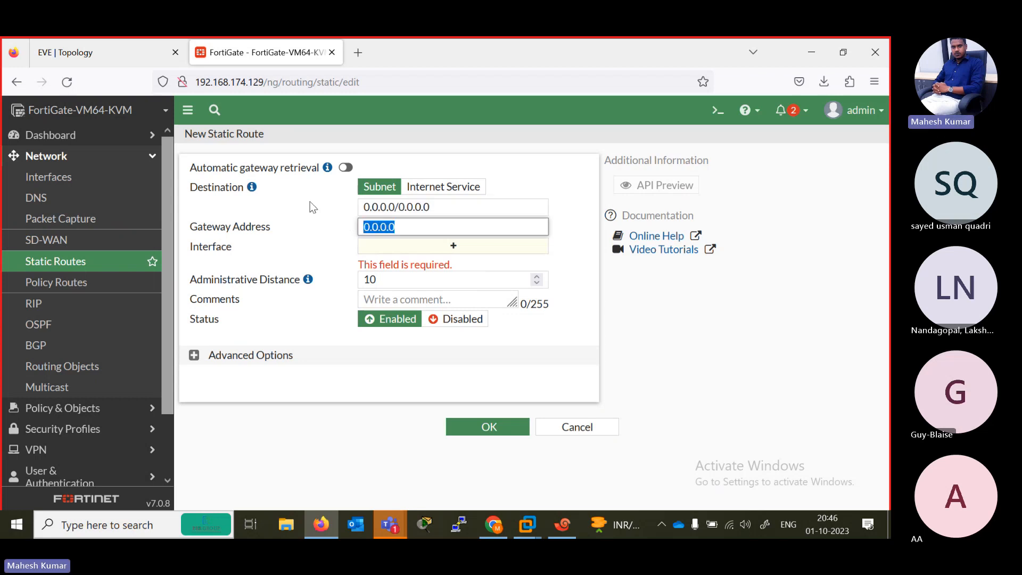
click(96, 53)
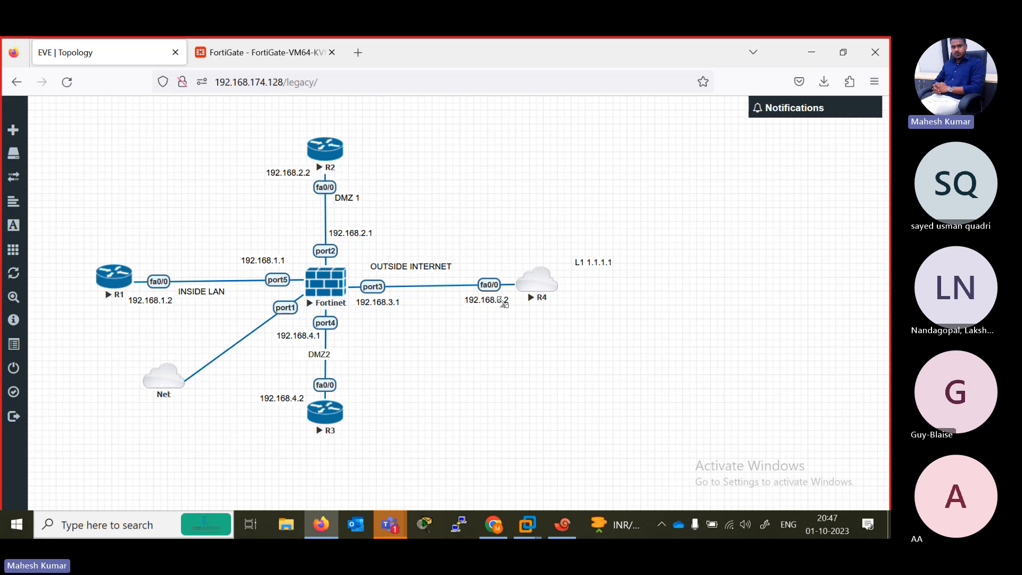
click(263, 52)
text(192.168.)
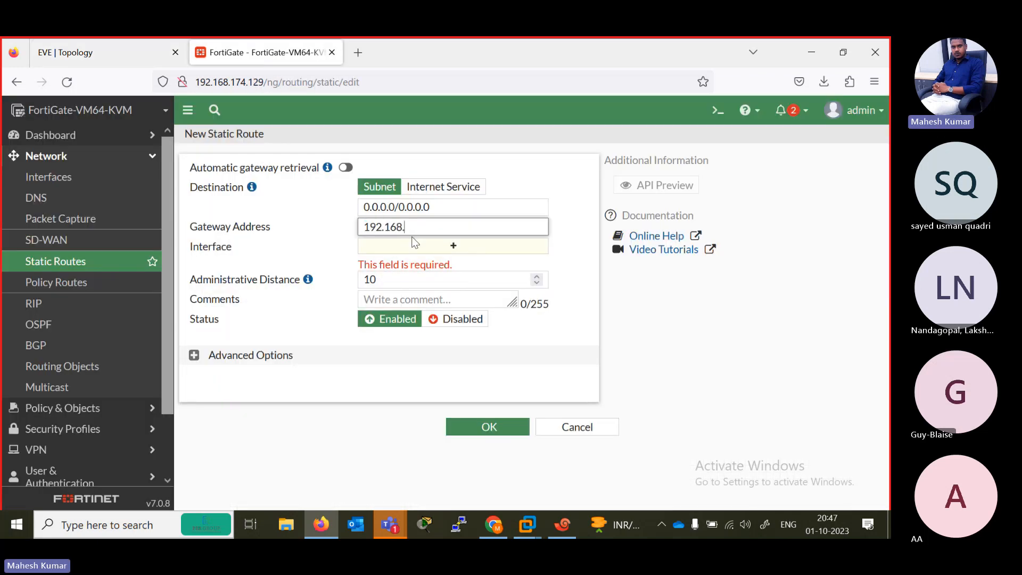
text(3.2)
- Use port3 as the static route's interface, check it against the topology and save the route
click(471, 248)
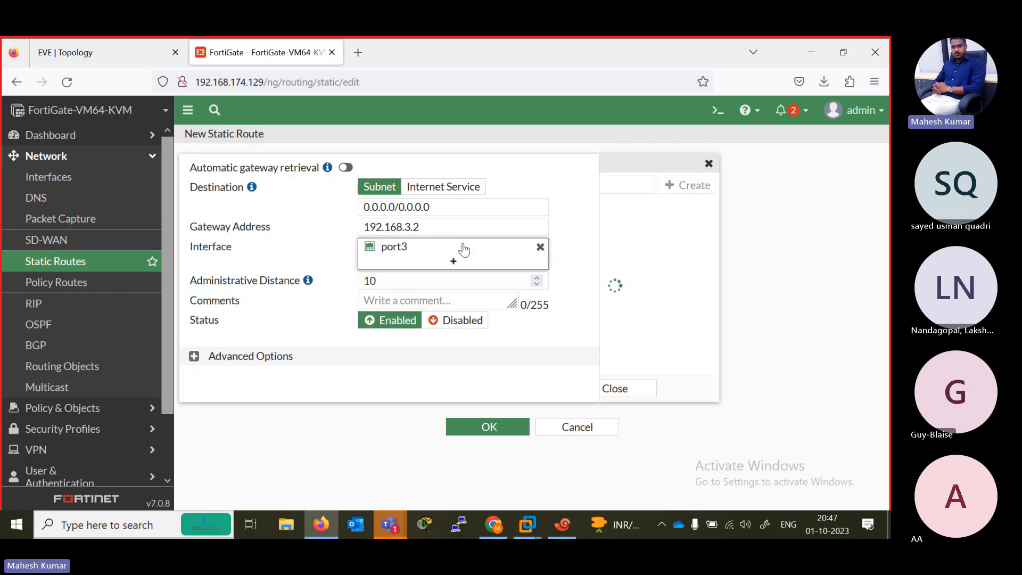
click(399, 365)
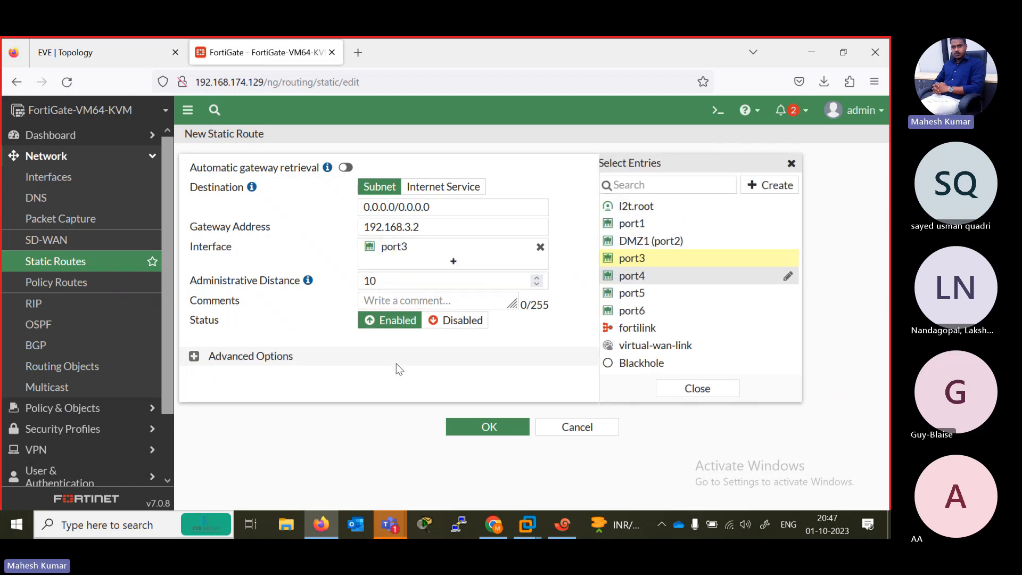
click(107, 62)
click(266, 52)
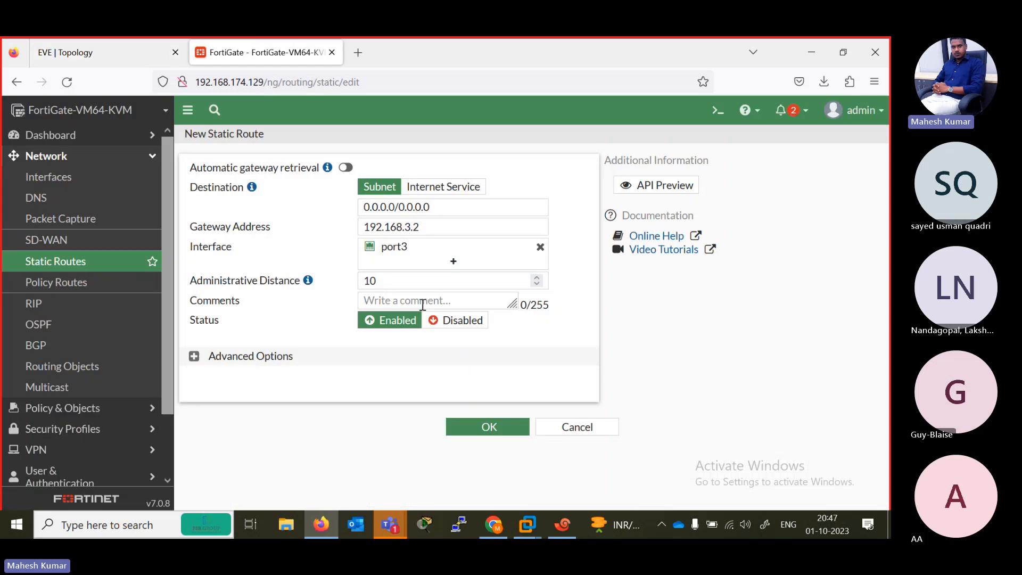
click(477, 434)
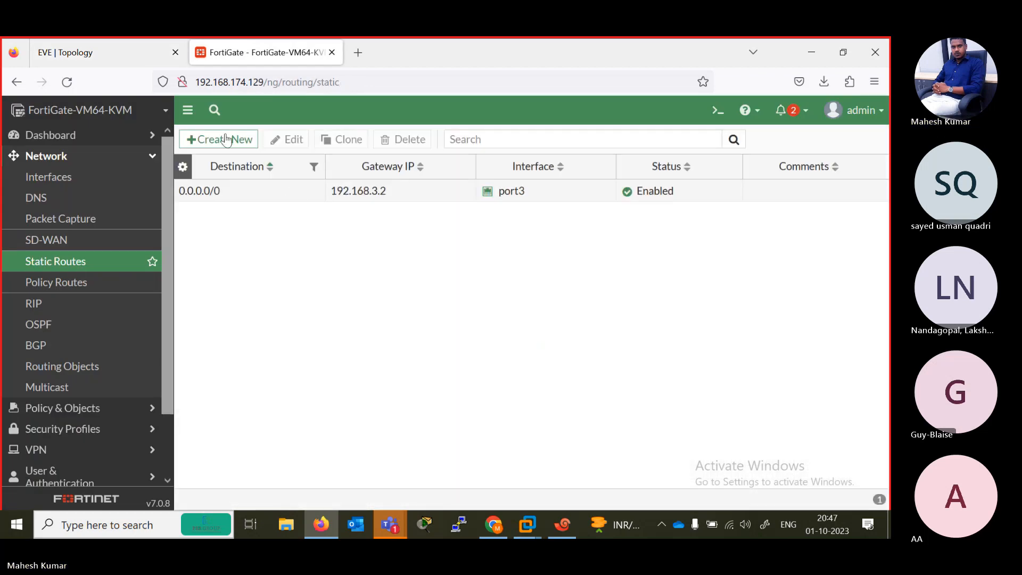
- Bring up the EVE topology, switch to the R1 console session in Xshell and repeat the ping to 1.1.1.1 twice
click(90, 47)
click(563, 525)
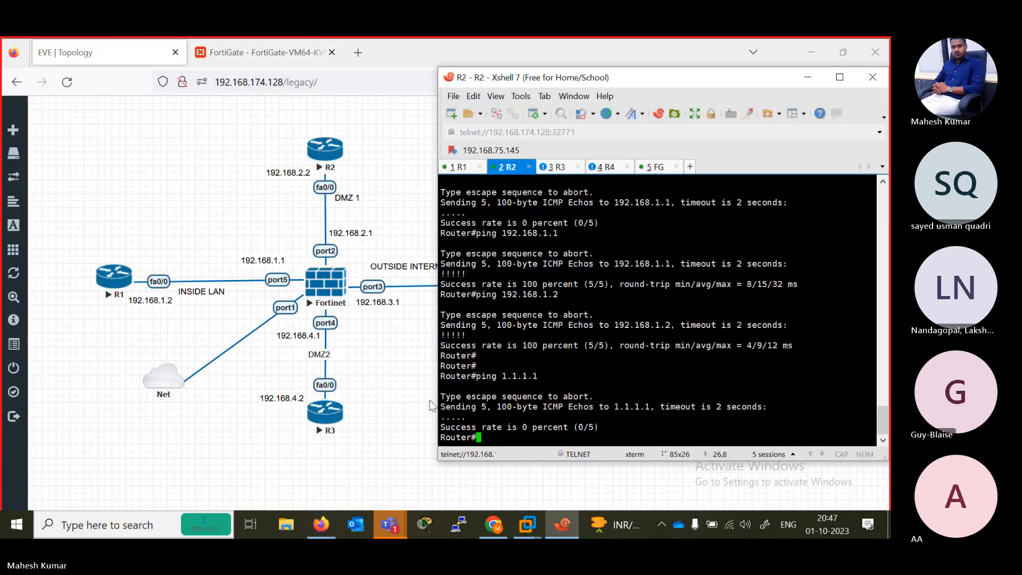
click(458, 166)
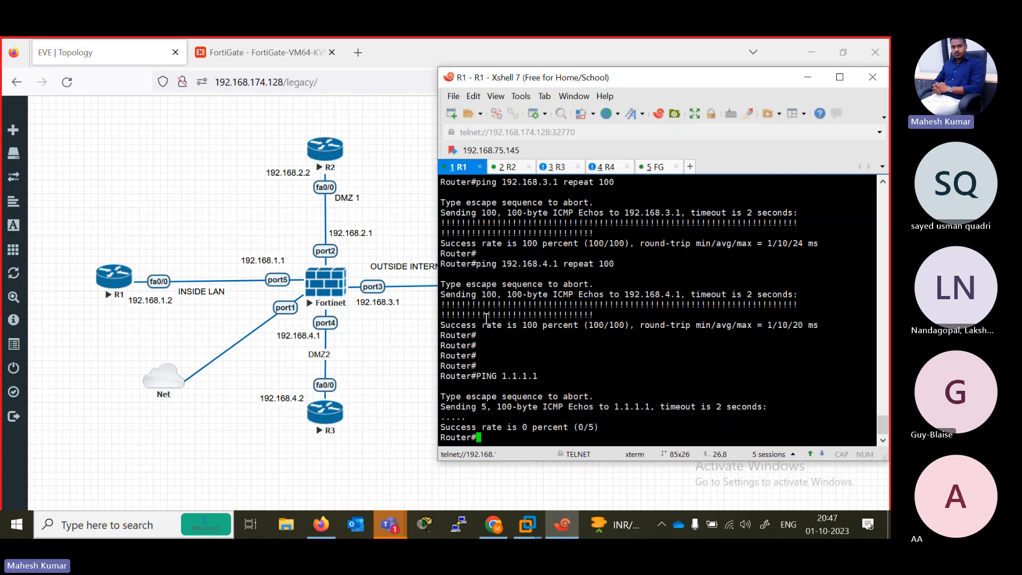
key(Up)
key(Return)
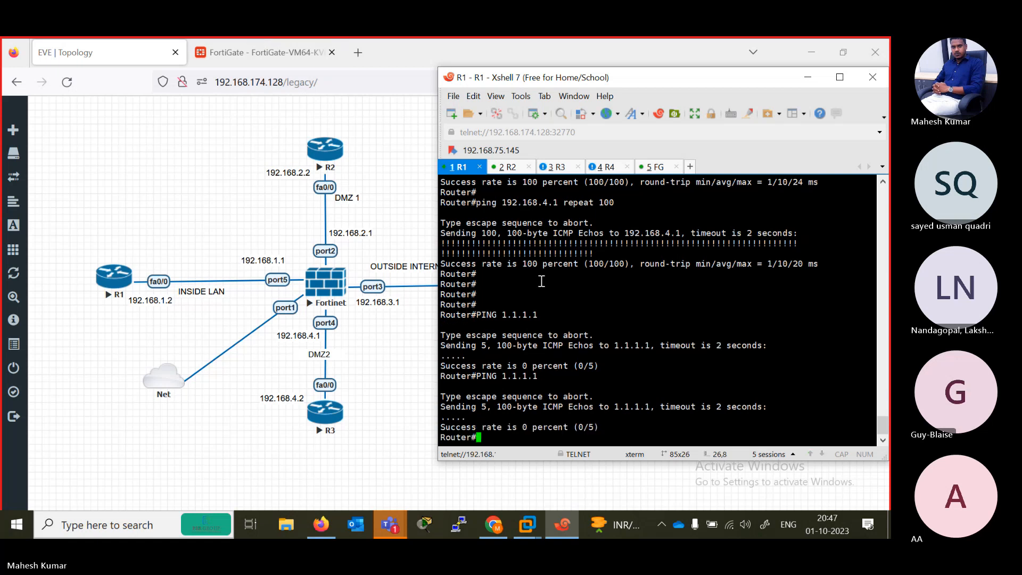
key(Up)
key(Return)
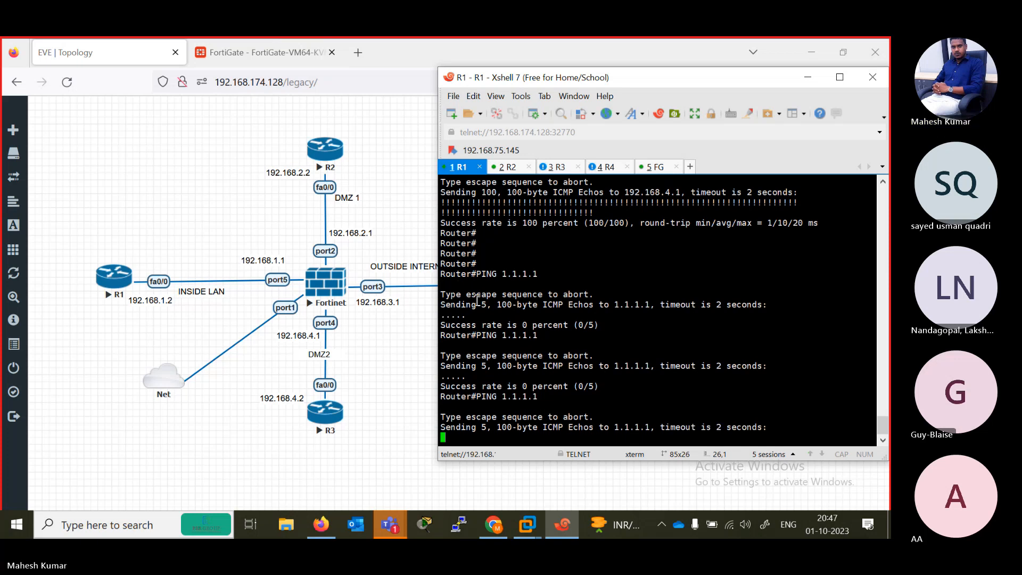
- Open the 0.0.0.0/0 static route in FortiGate, expand its advanced options and compare its settings with the topology
click(256, 53)
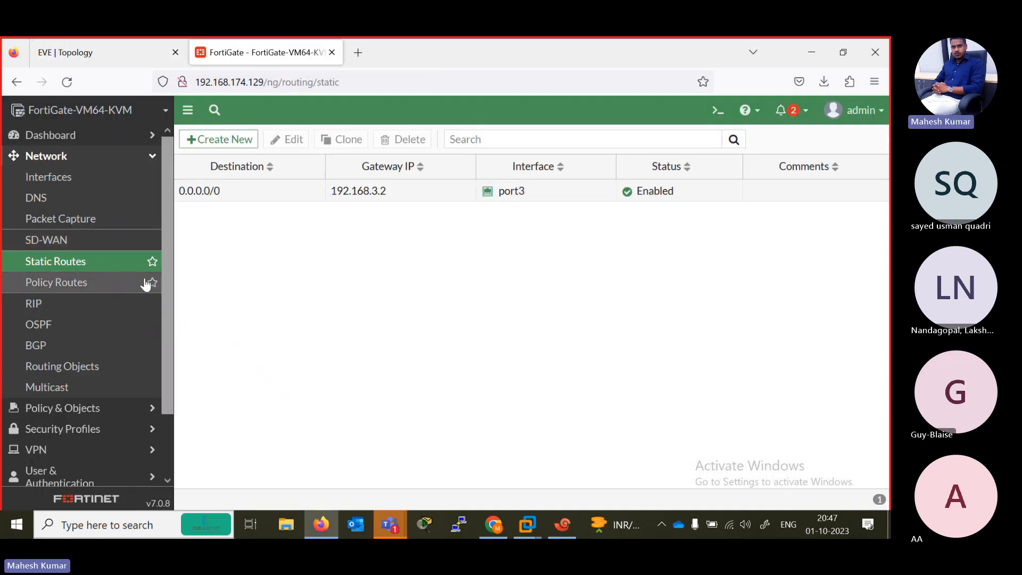
double_click(224, 191)
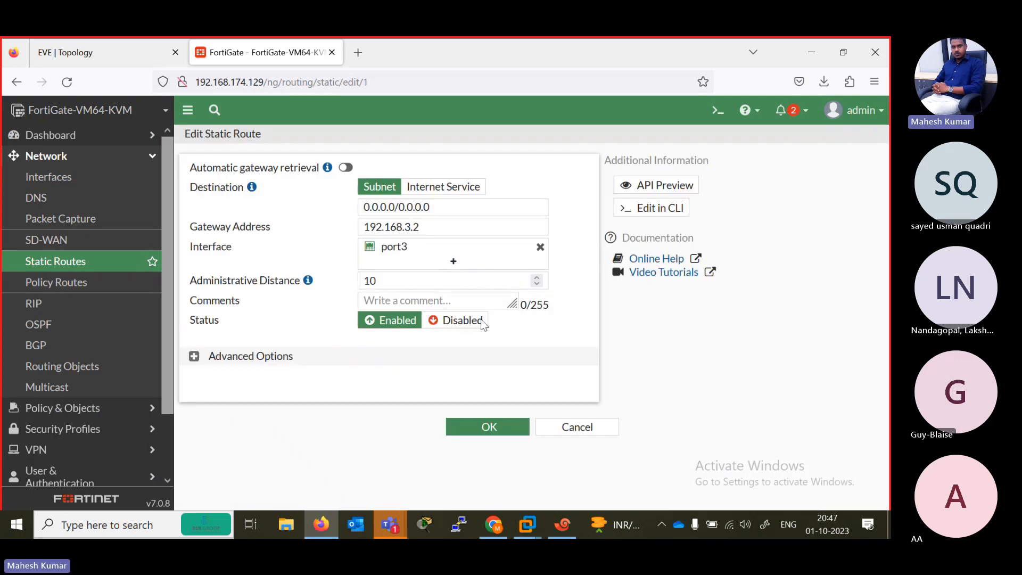
click(238, 364)
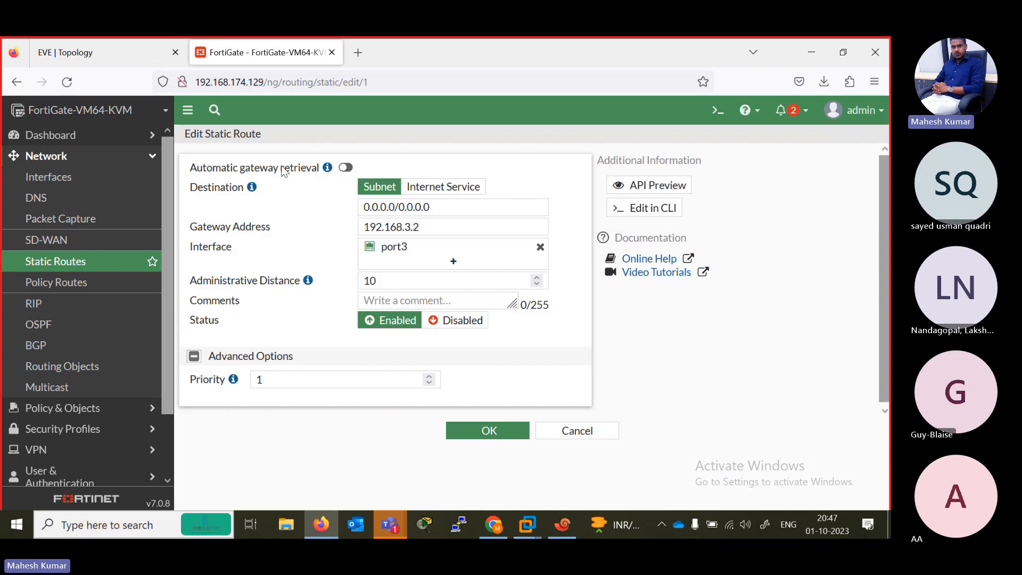
click(114, 53)
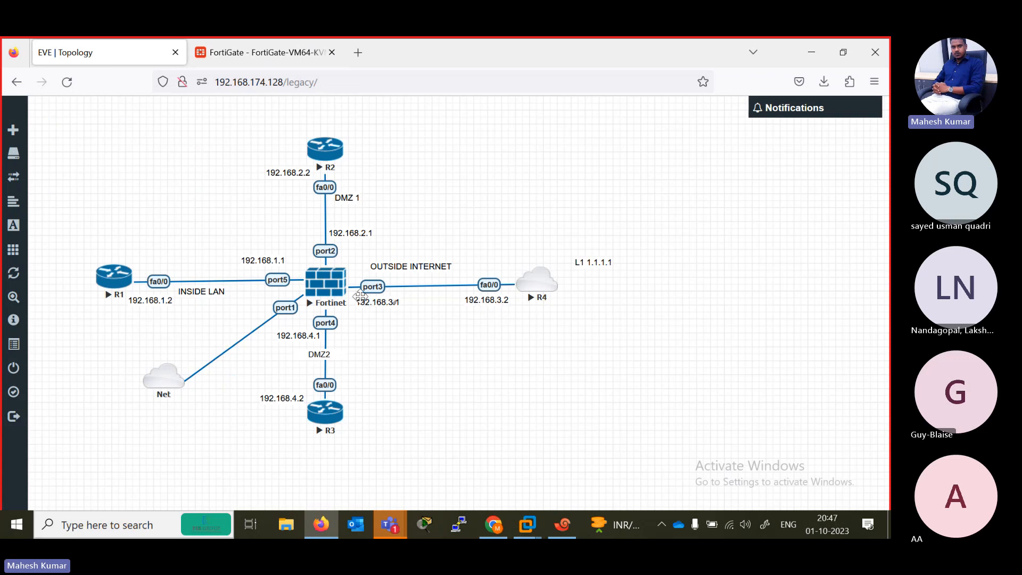
click(239, 54)
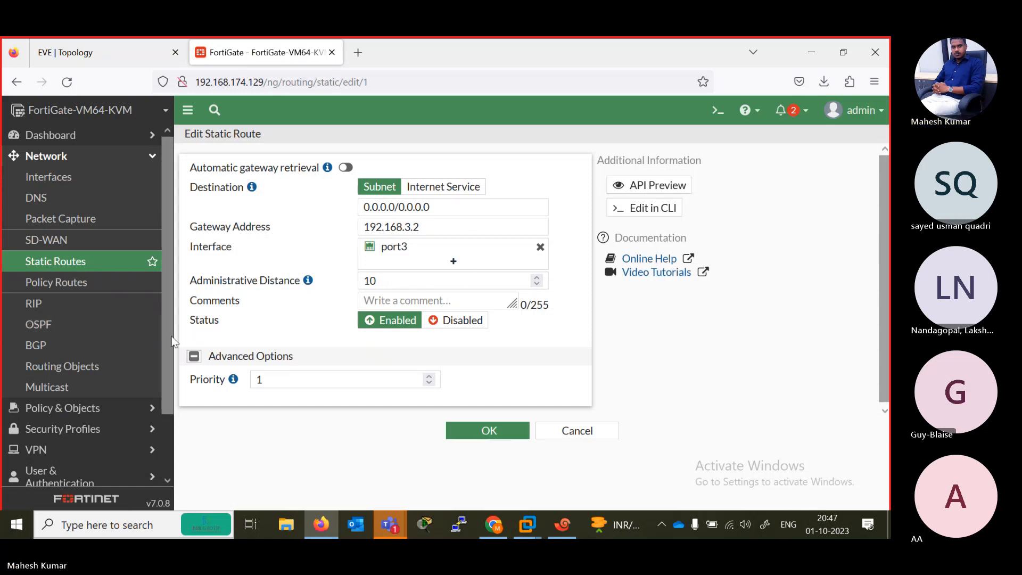
drag(172, 336, 181, 418)
scroll(85, 267, up, 5)
click(89, 50)
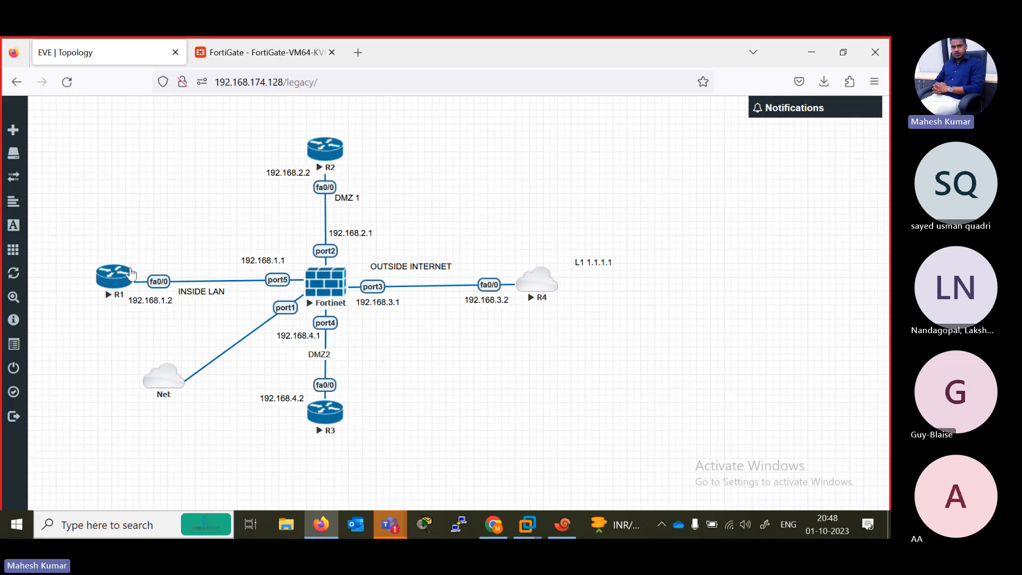
click(237, 52)
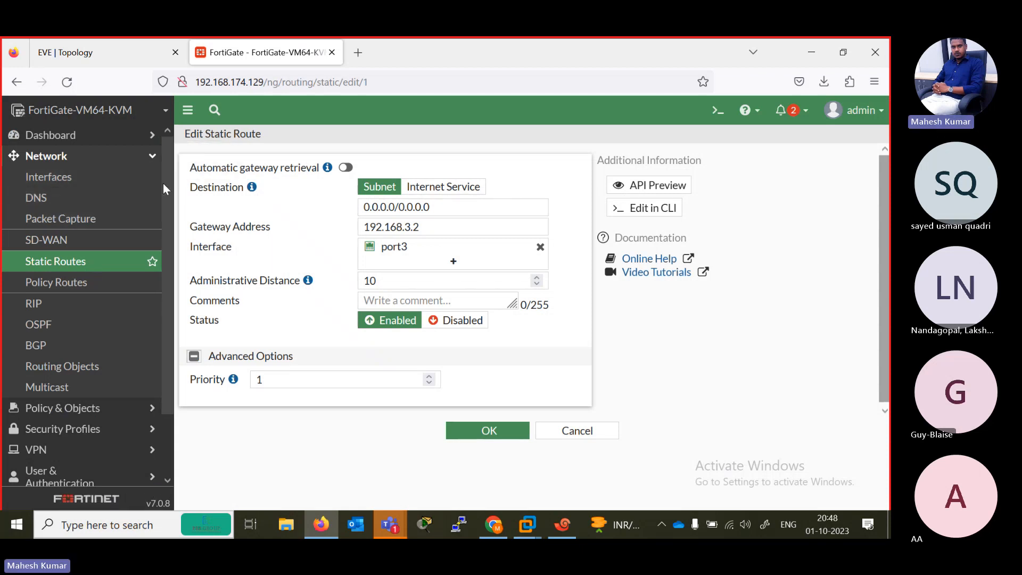
scroll(165, 223, down, 3)
scroll(162, 160, up, 3)
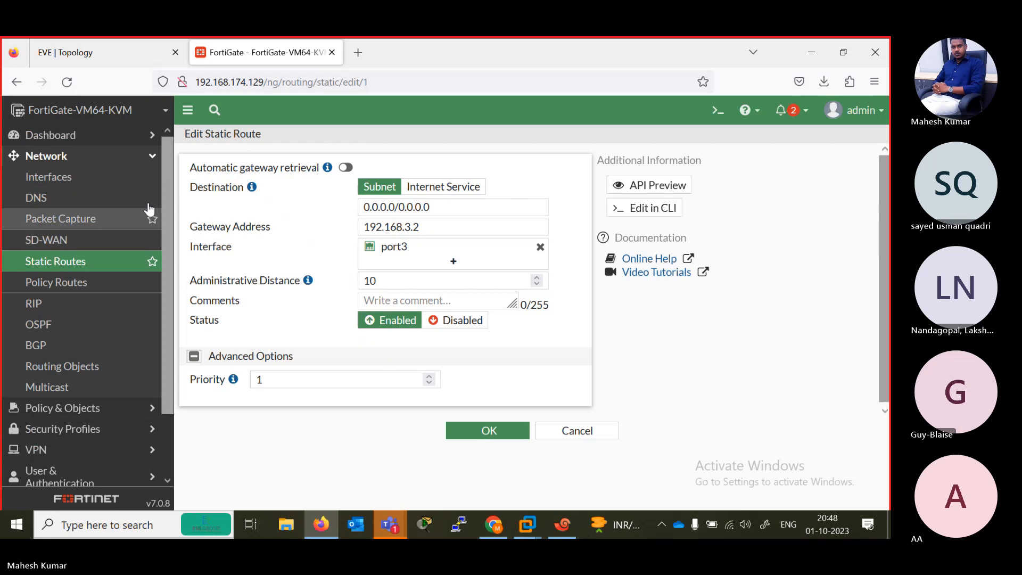
scroll(167, 254, down, 1)
scroll(167, 253, down, 2)
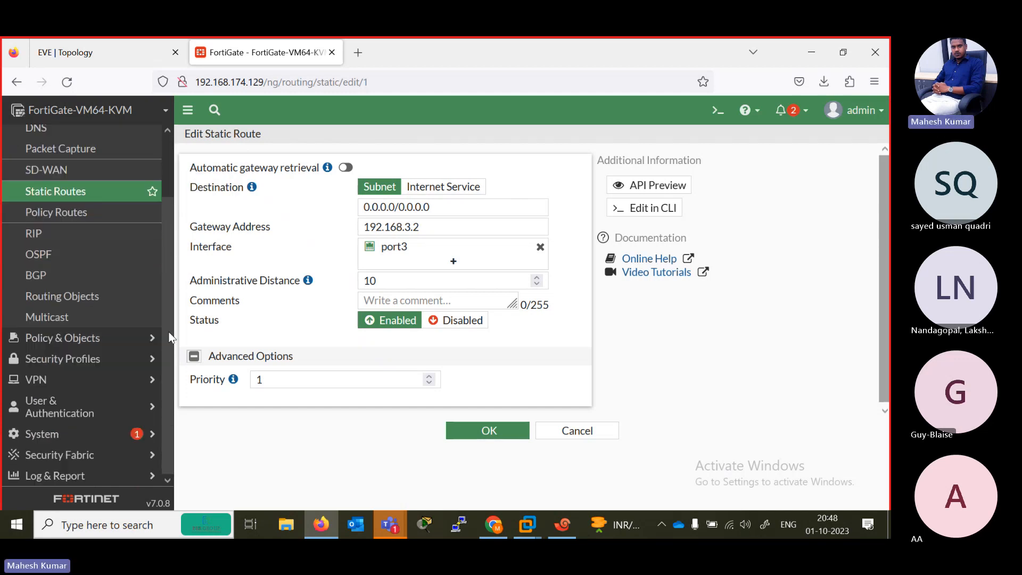
scroll(154, 213, up, 3)
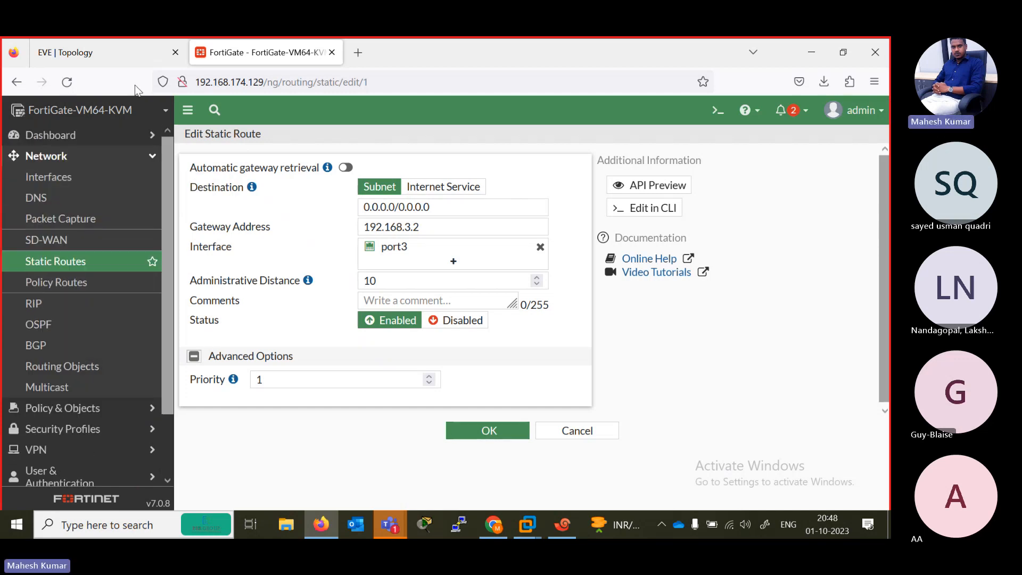
- Return to the Xshell consoles and ping 1.1.1.1 again from both R1 and R2
click(103, 43)
click(562, 525)
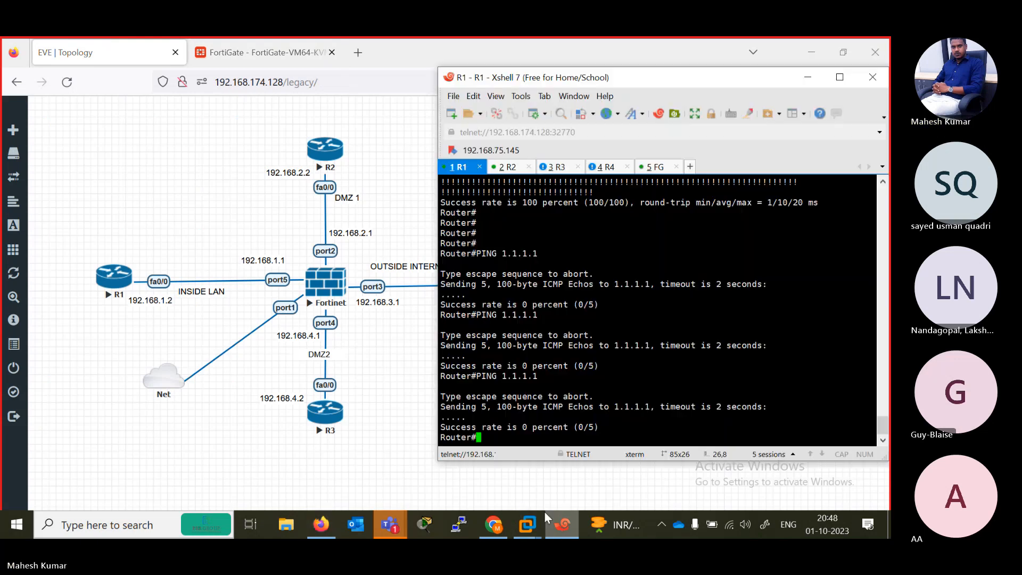
key(Up)
key(Return)
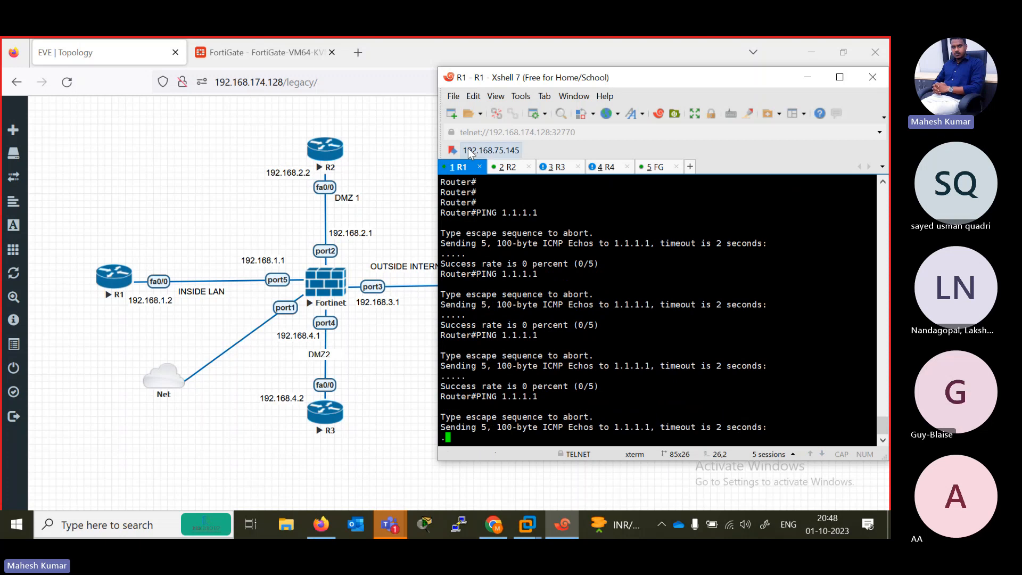
click(507, 170)
key(Up)
key(Return)
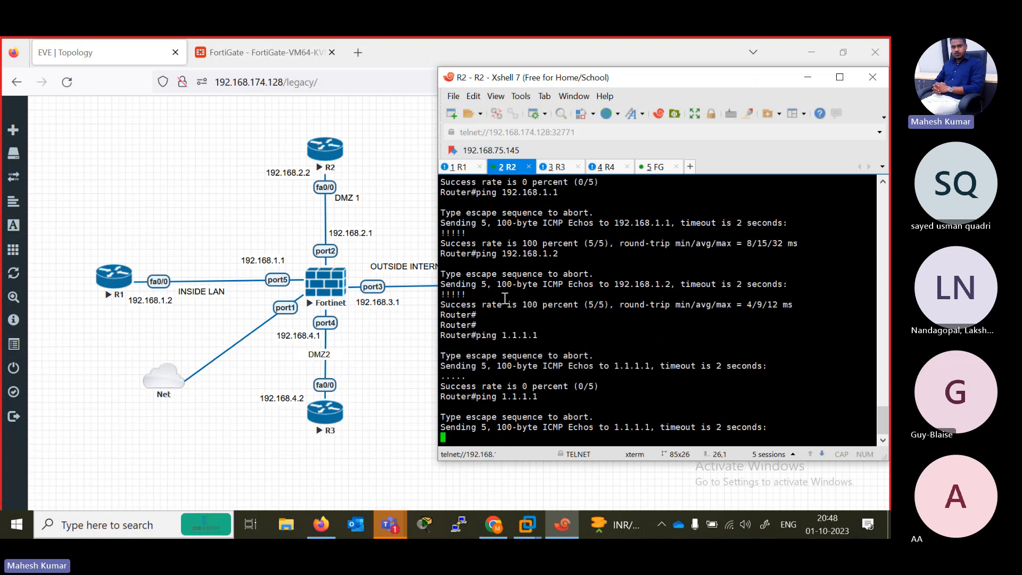
- Switch to the R3 console session, wake its prompt and ping 1.1.1.1
click(557, 168)
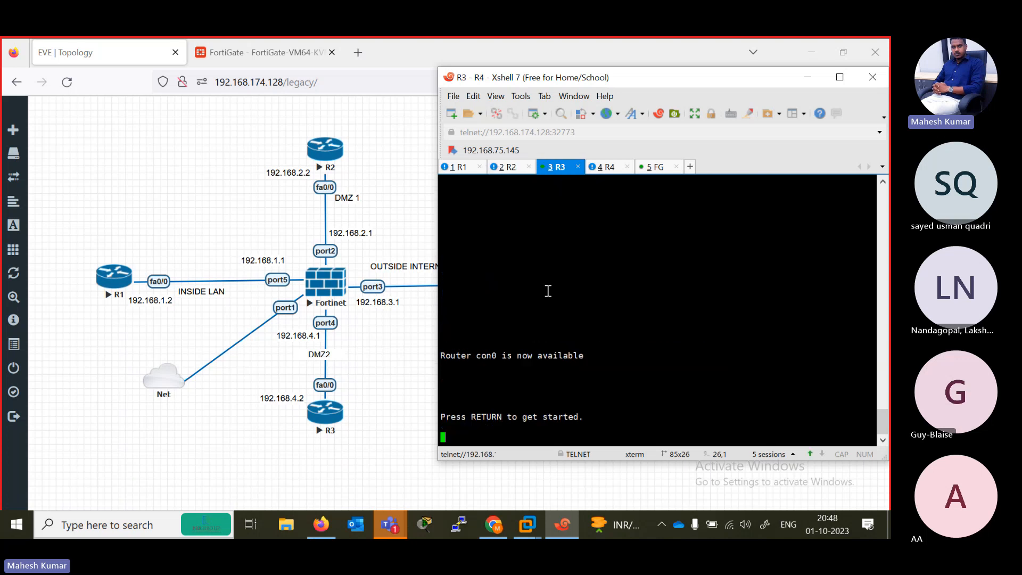
key(Return)
key(Return)
key(Return)
key(Return)
key(Return)
key(Return)
key(Return)
key(Return)
key(Return)
key(Return)
key(Return)
key(Return)
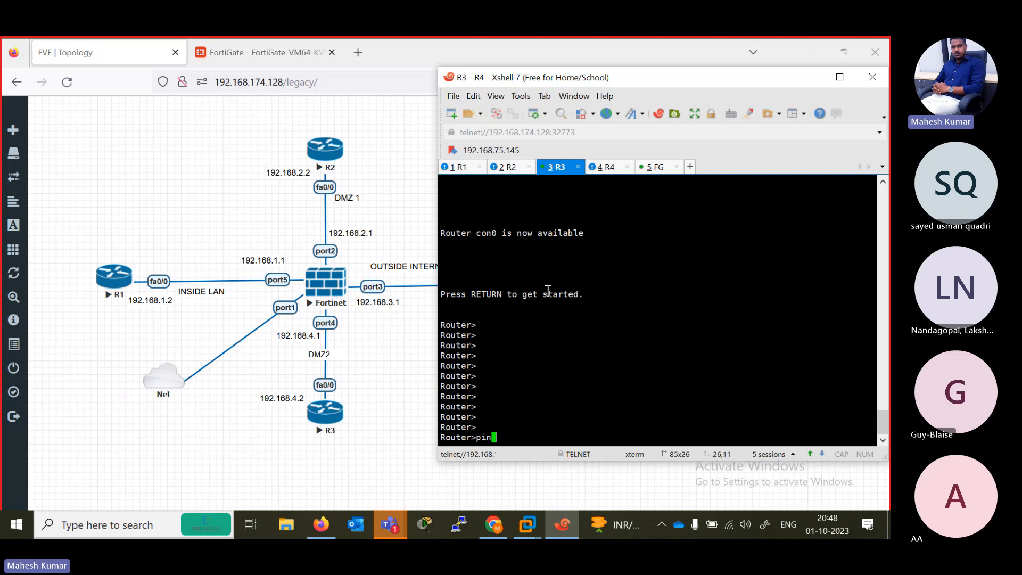
text(ping 1.1.1.1)
key(Return)
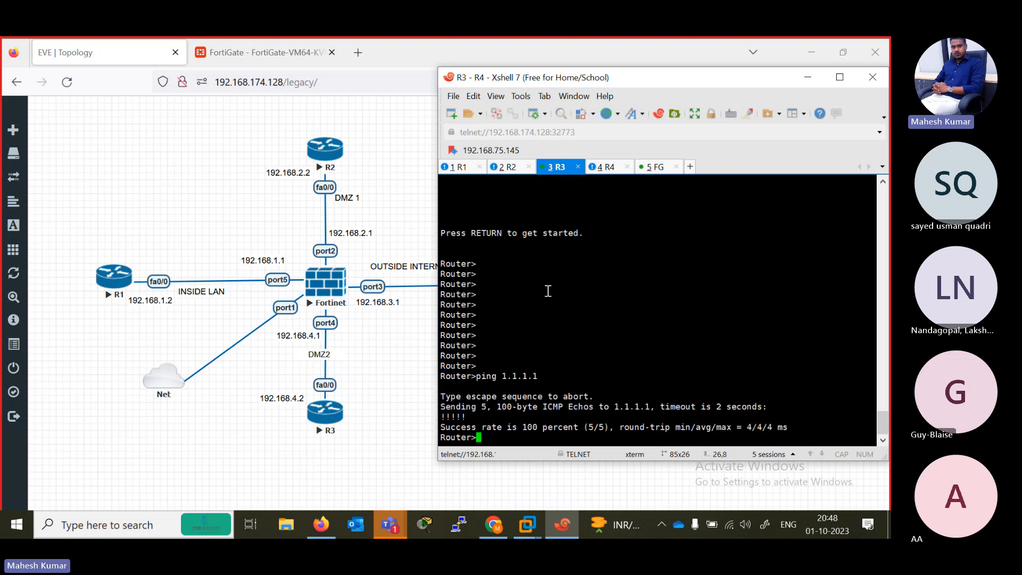
- Switch to the R4 console session, wake its prompt and ping 1.1.1.1
click(604, 167)
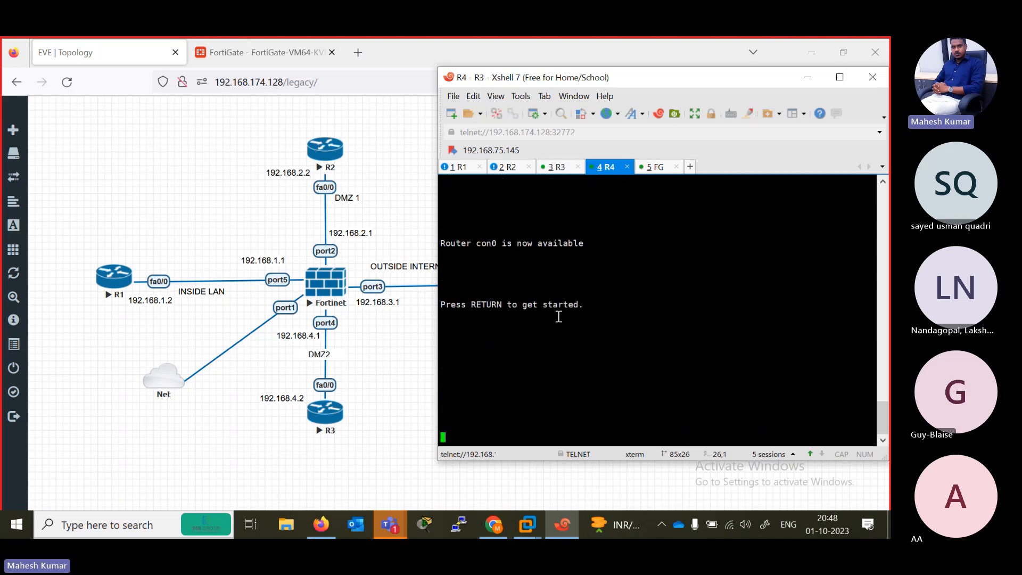
key(Return)
key(Return)
key(Return)
key(Return)
key(Return)
key(Return)
key(Return)
key(Return)
key(Return)
key(Return)
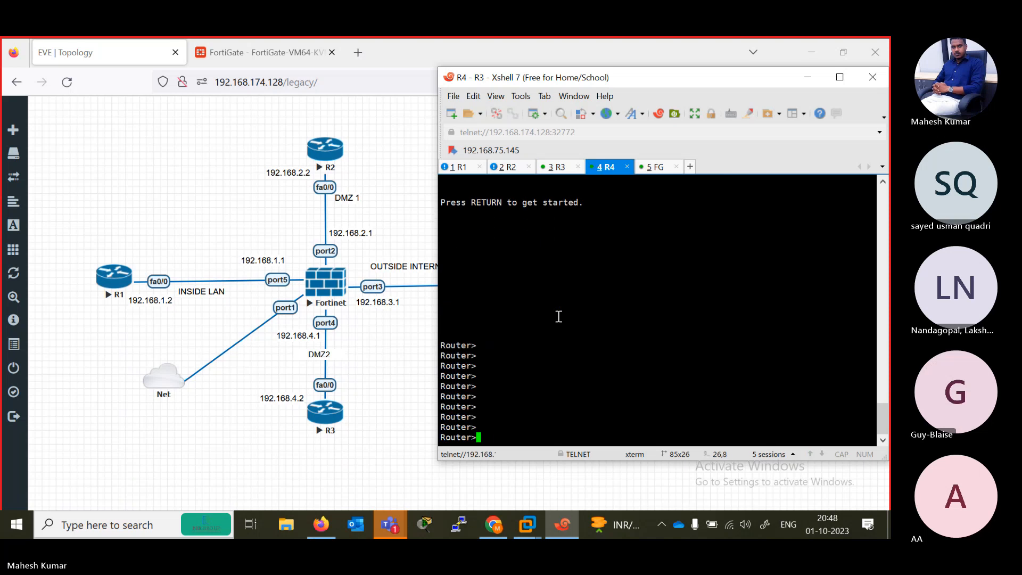
text(poi)
key(Return)
text(pi)
key(Return)
text(ping )
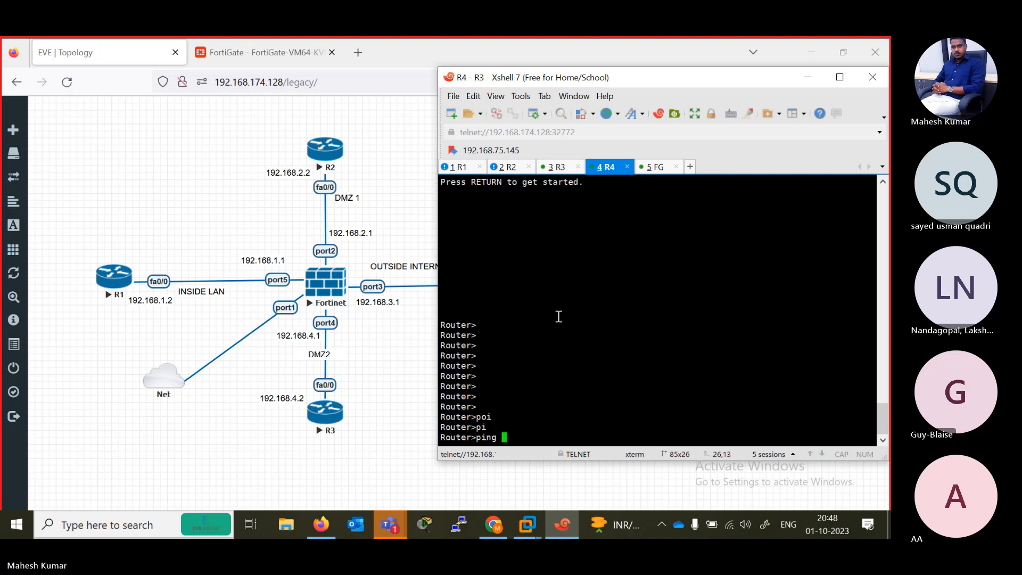
text(1.1.1.1)
key(Return)
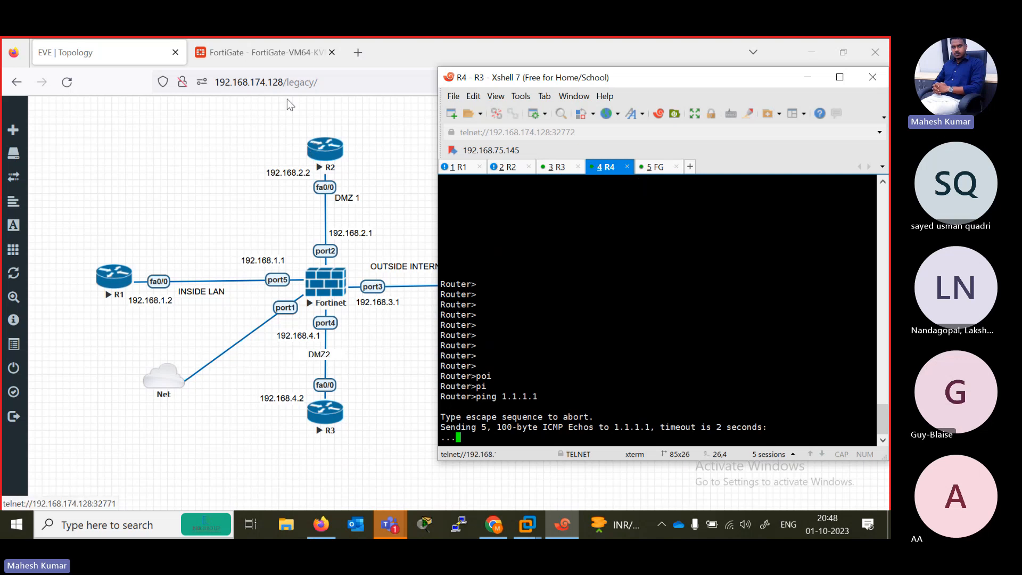
- Return to the FortiGate web interface and look through its Interfaces, DNS, Packet Capture and SD-WAN pages
click(261, 51)
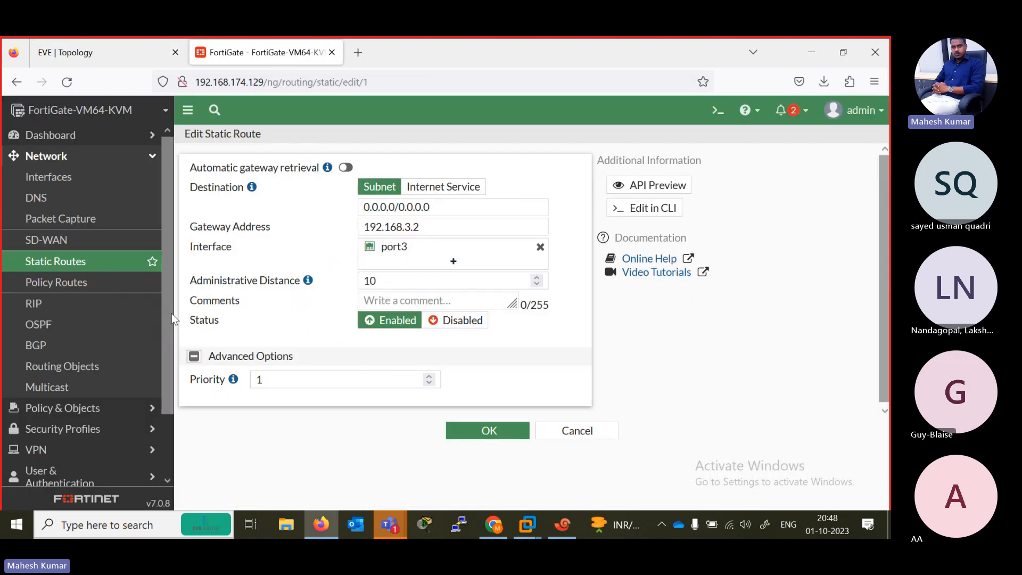
scroll(171, 314, down, 3)
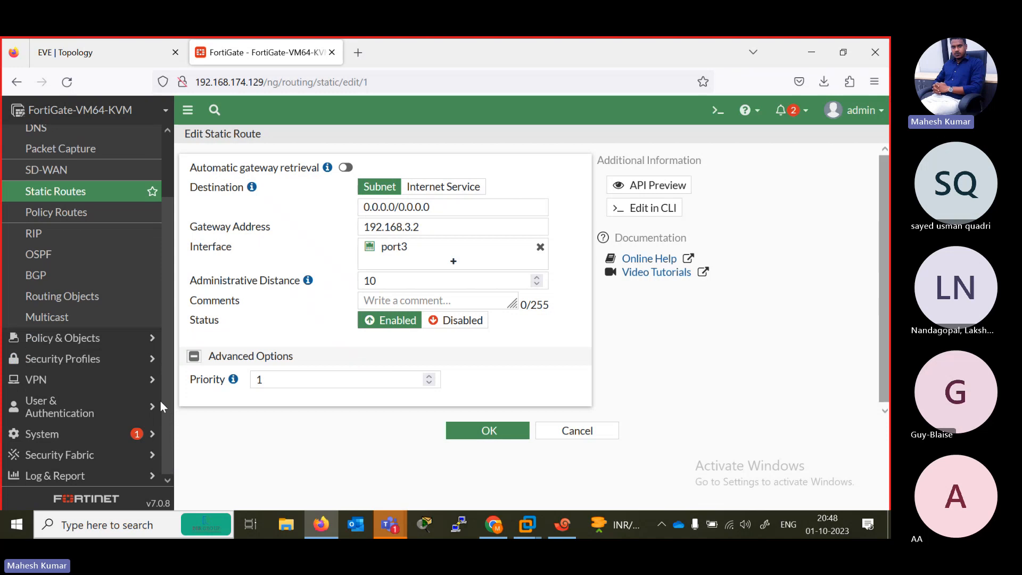
scroll(161, 401, up, 3)
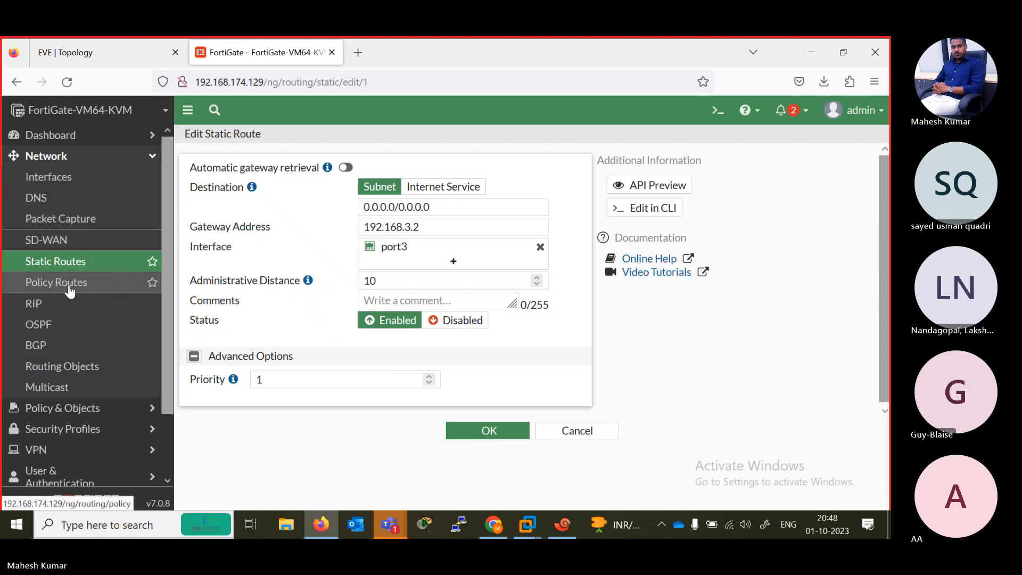
click(51, 181)
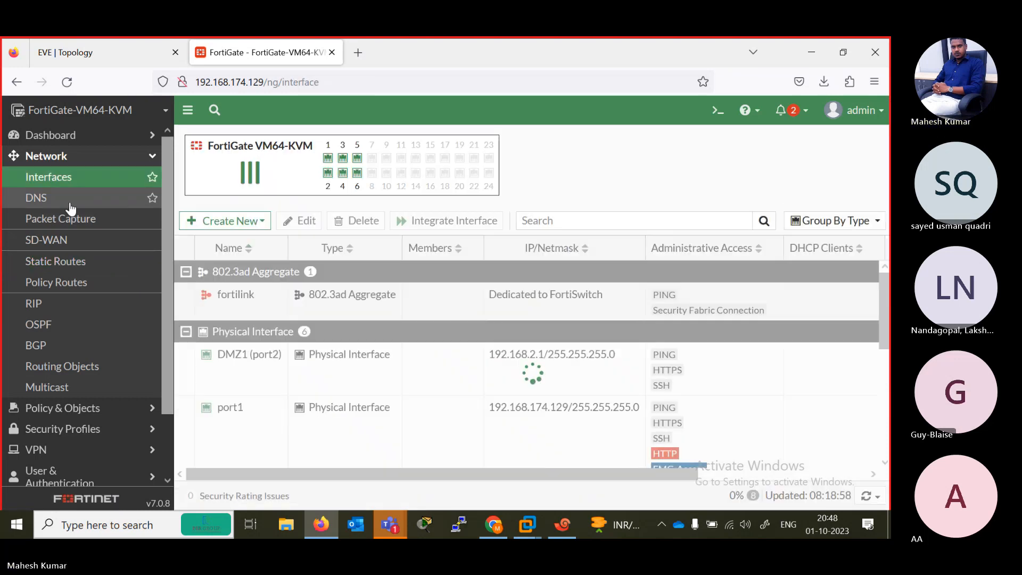
click(70, 204)
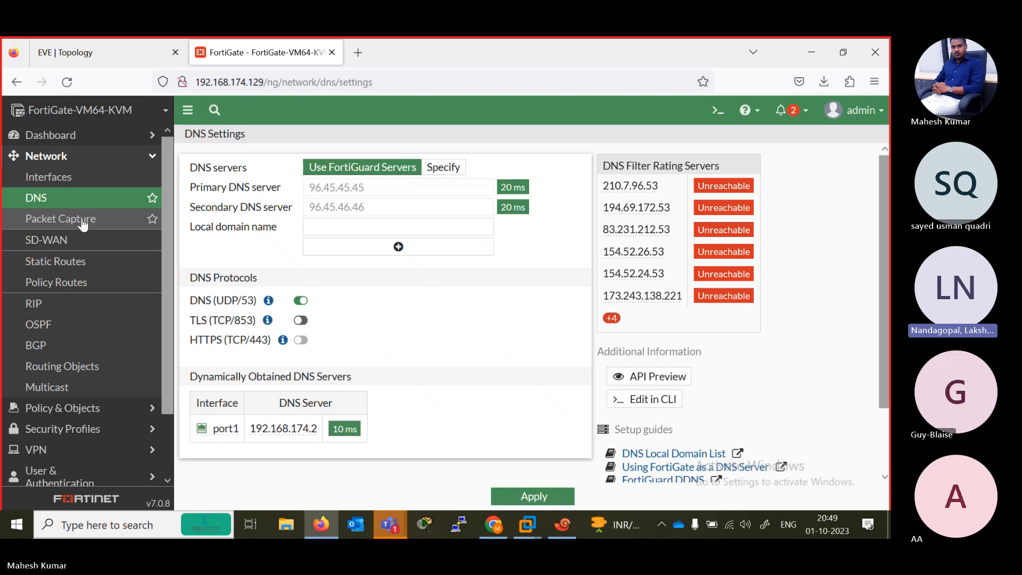
click(77, 227)
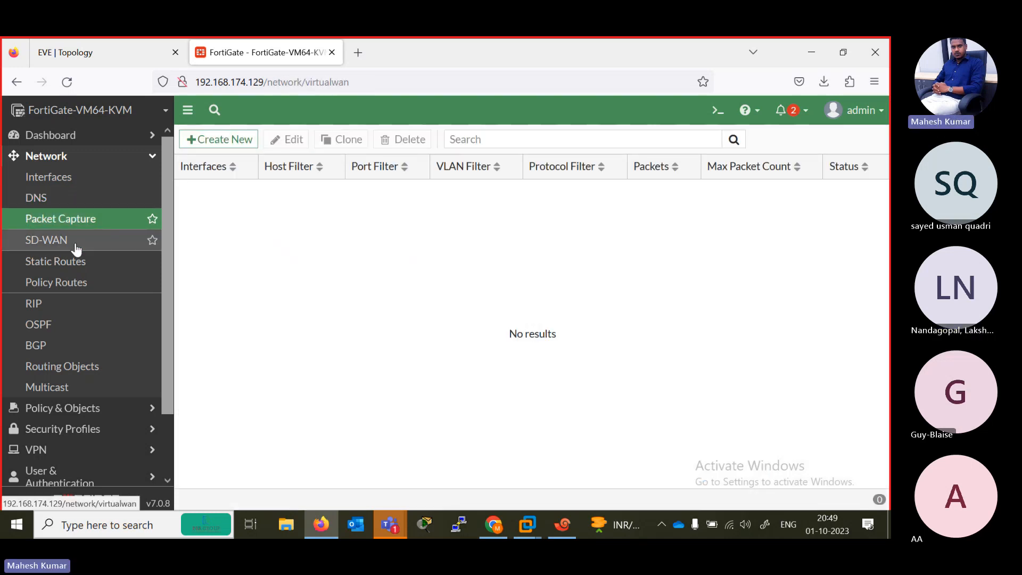
click(76, 246)
- Review the 0.0.0.0/0 static route, the policy routes and the RIP settings in FortiGate, with a glance at the topology
click(85, 269)
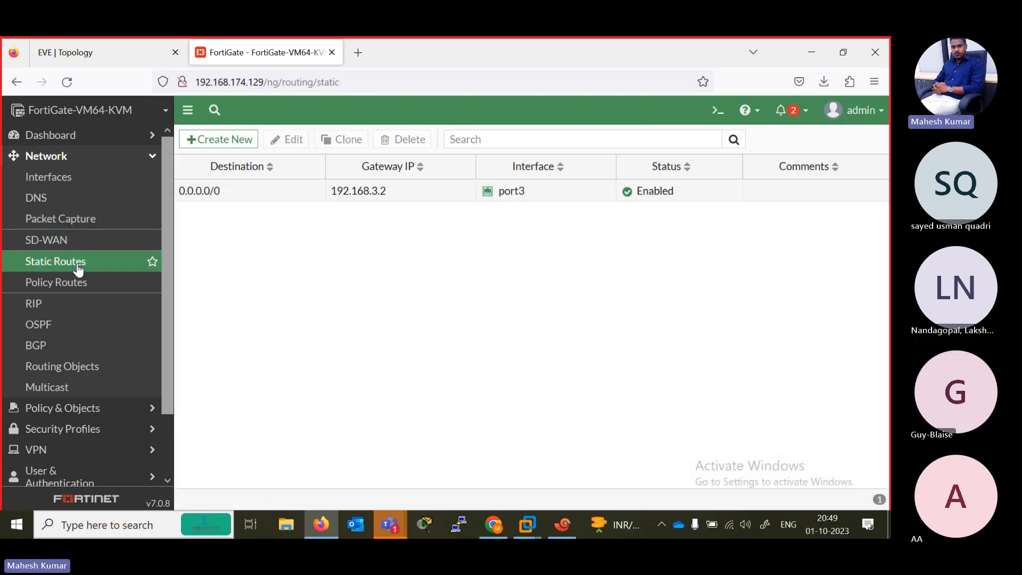
double_click(253, 197)
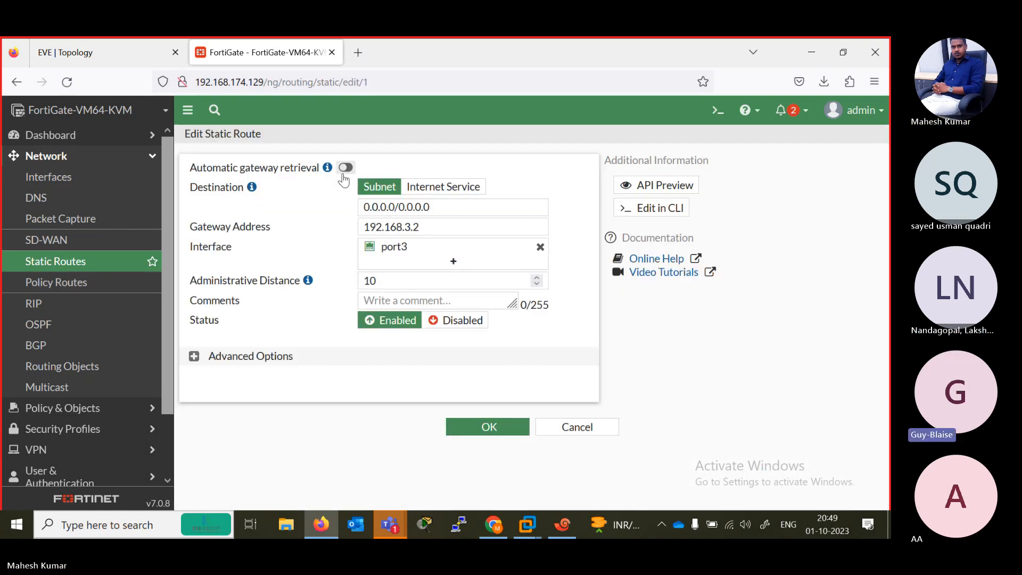
click(73, 290)
click(64, 309)
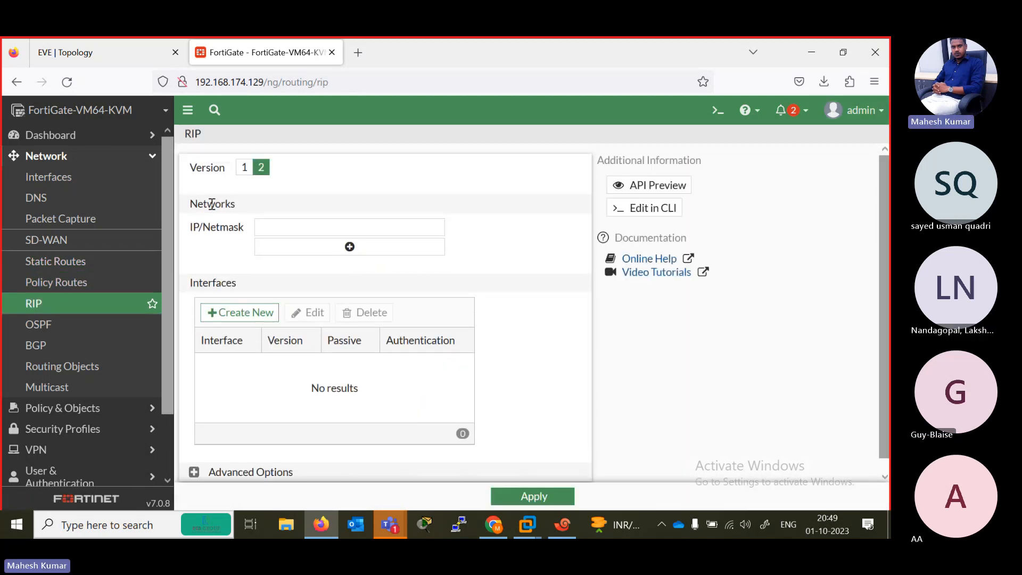
scroll(166, 266, down, 3)
scroll(170, 239, up, 5)
click(101, 46)
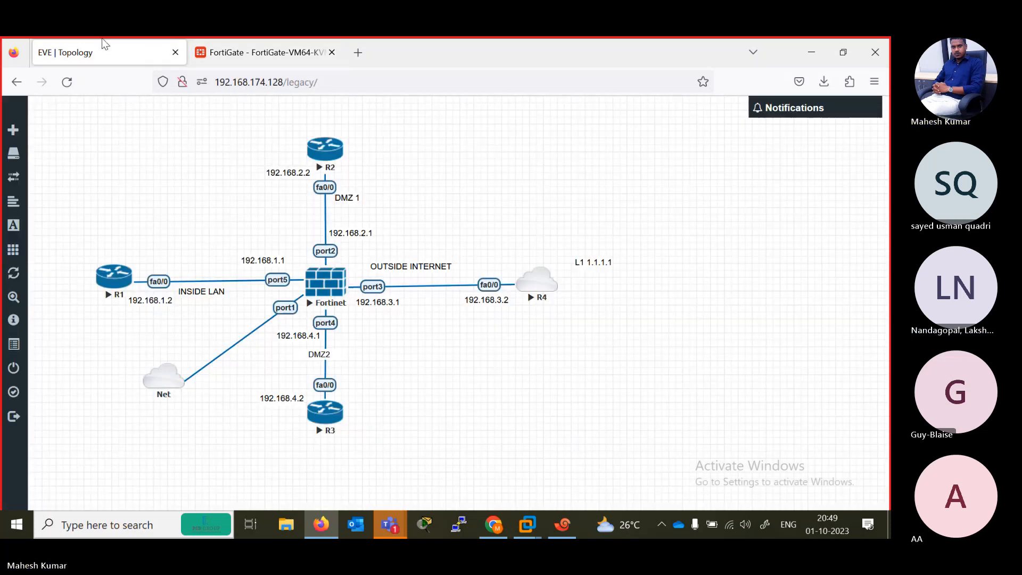
click(260, 52)
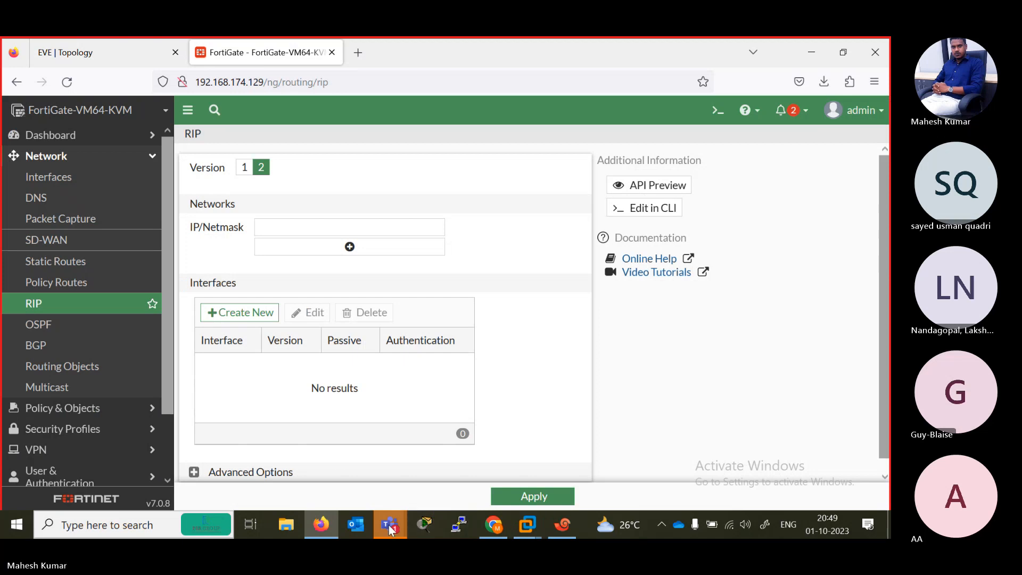
- Switch to the Microsoft Teams meeting window and open its recording and transcription options
mouse_move(390, 524)
click(400, 454)
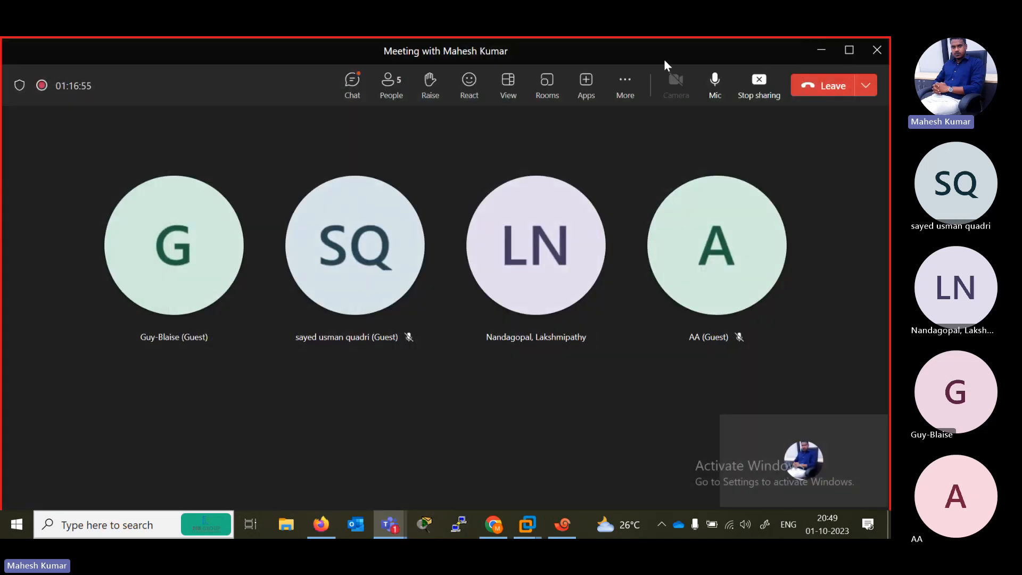
click(624, 86)
mouse_move(677, 133)
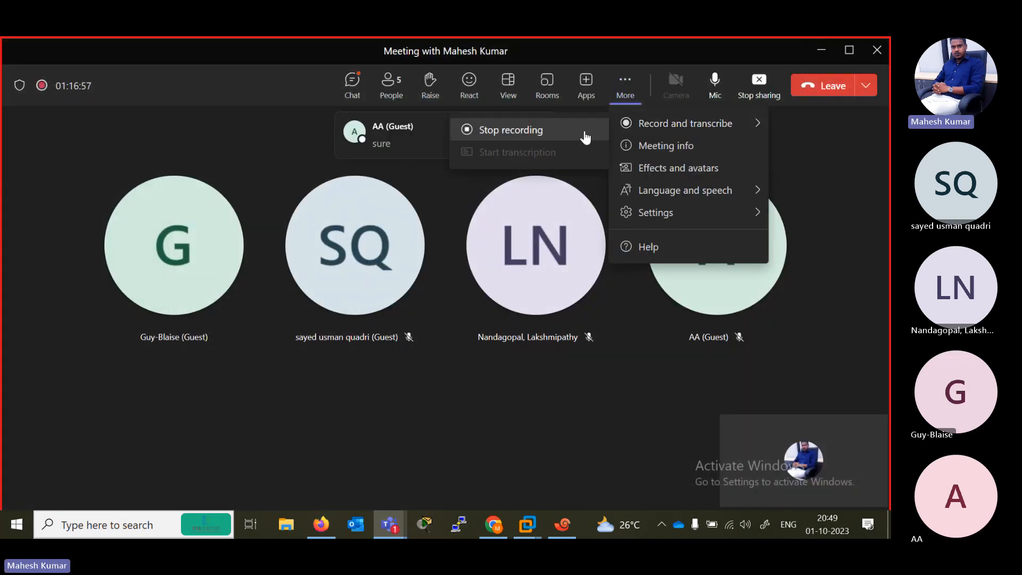